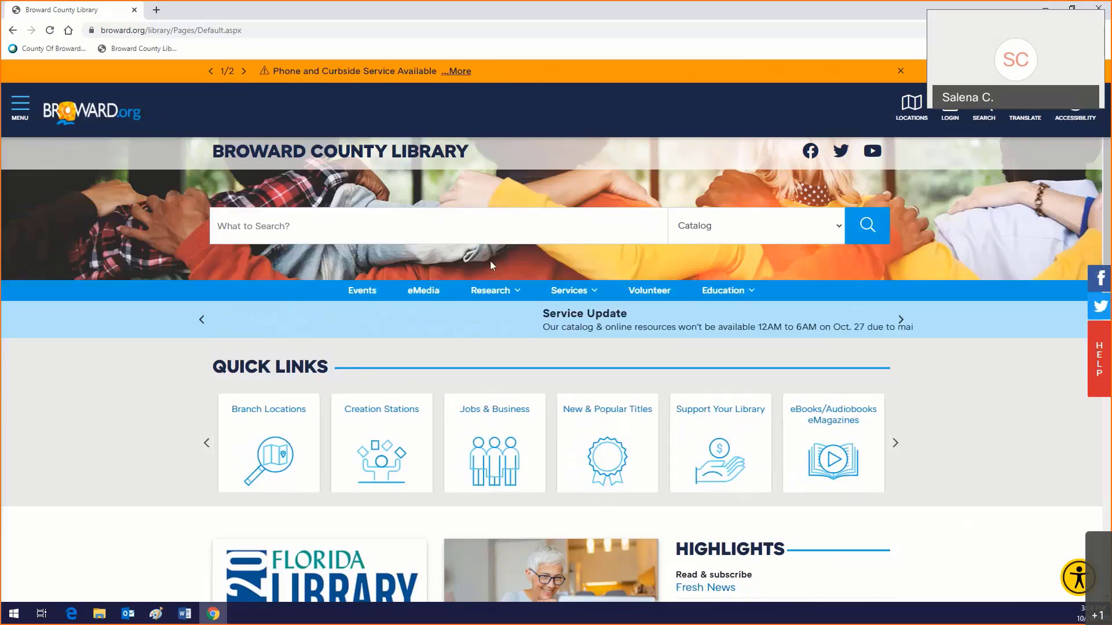
Step: Go to the library's Research page, open Business & Law, and scroll to Reference Solutions U.S. & Canada
mouse_move(491, 293)
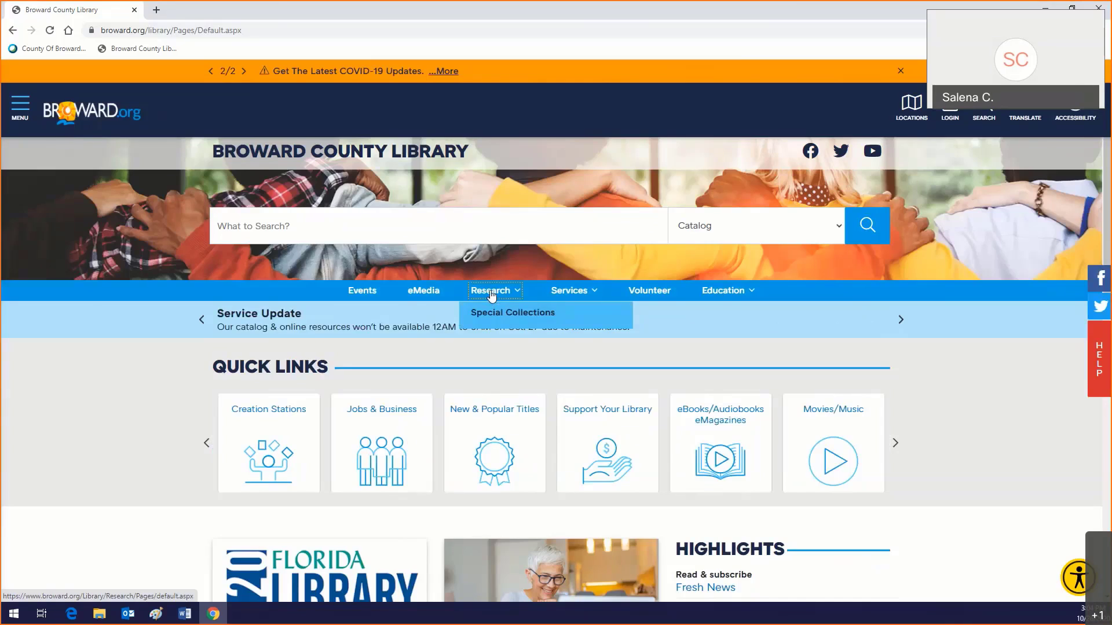
left_click(490, 292)
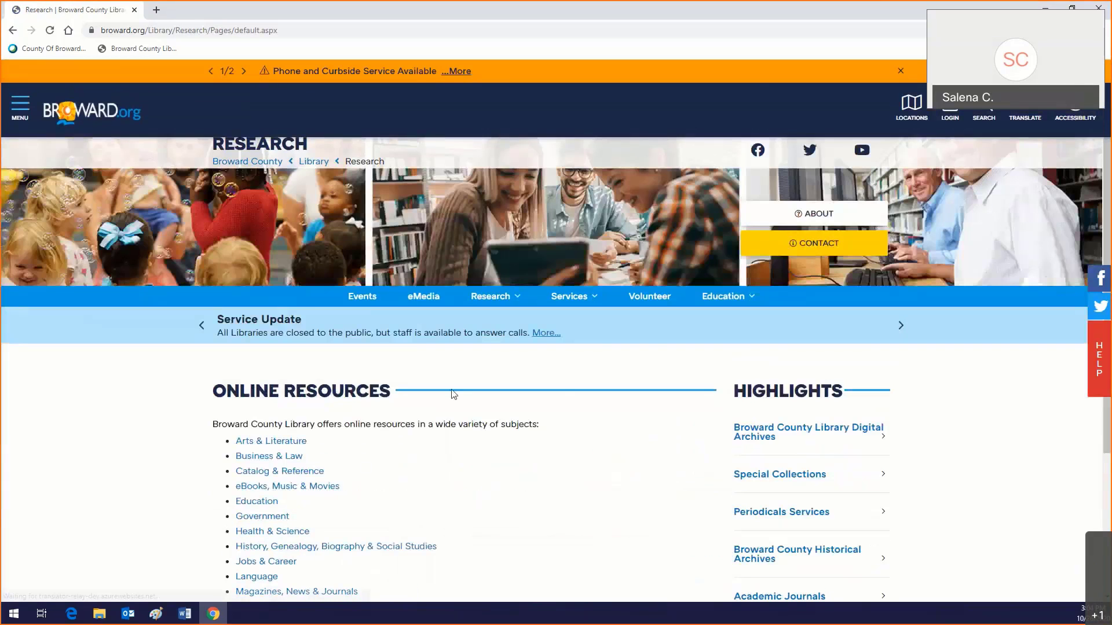
scroll(454, 394, "down", 3)
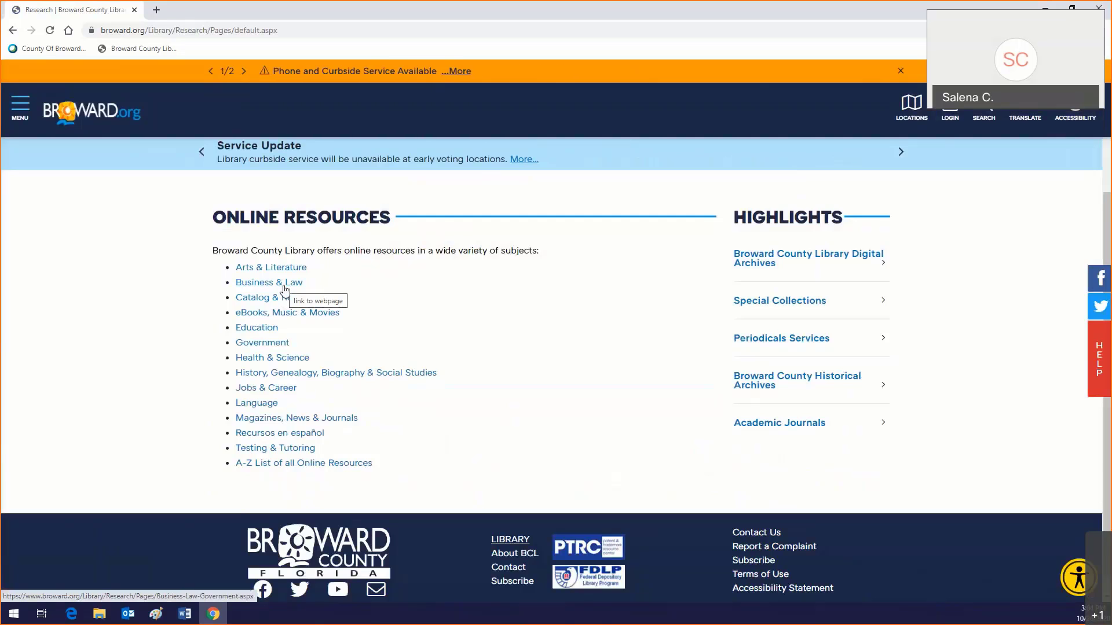
left_click(285, 288)
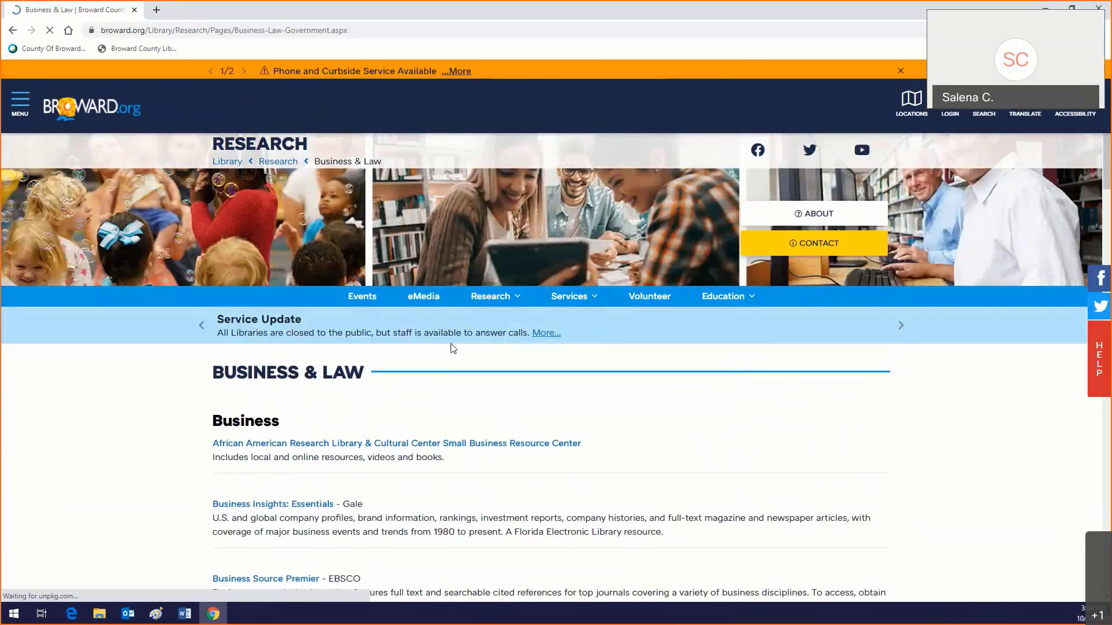
scroll(452, 348, "down", 1)
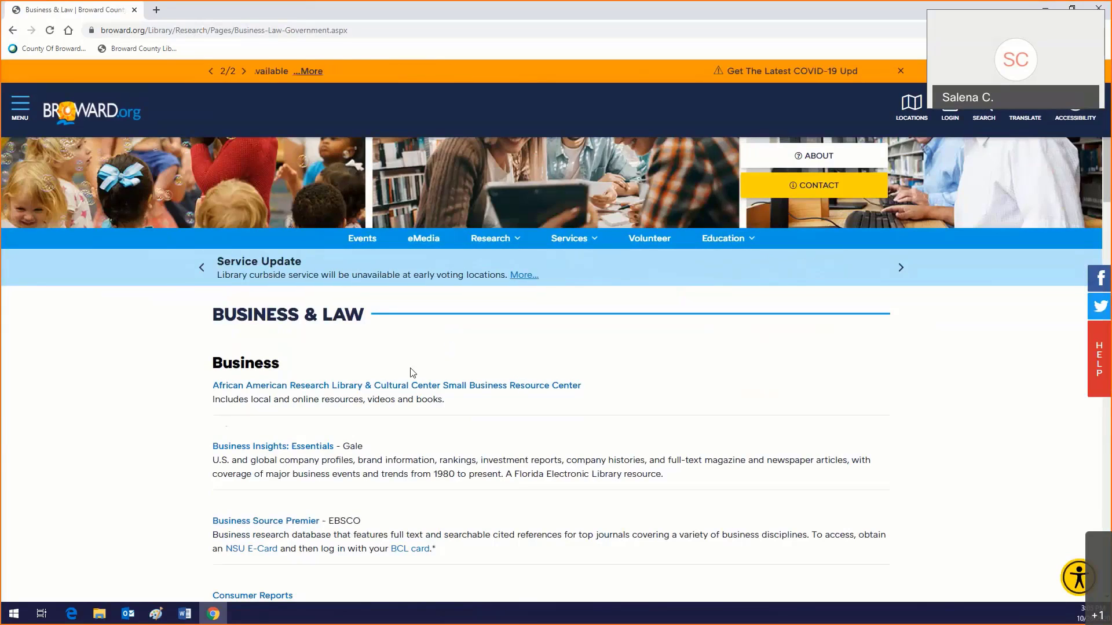
scroll(412, 372, "down", 7)
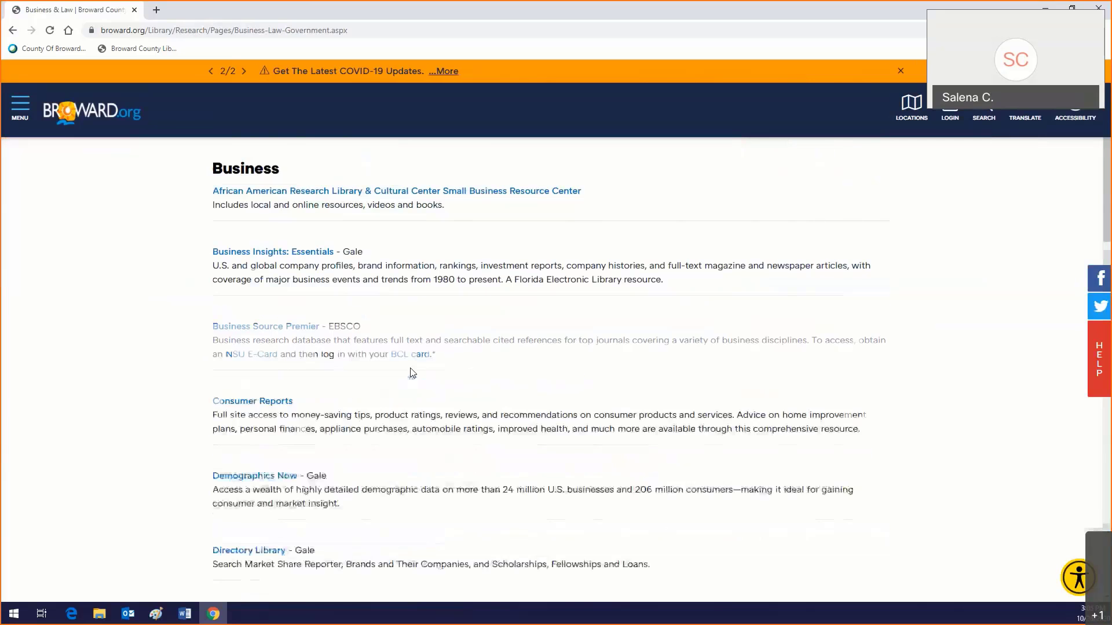
scroll(412, 372, "down", 7)
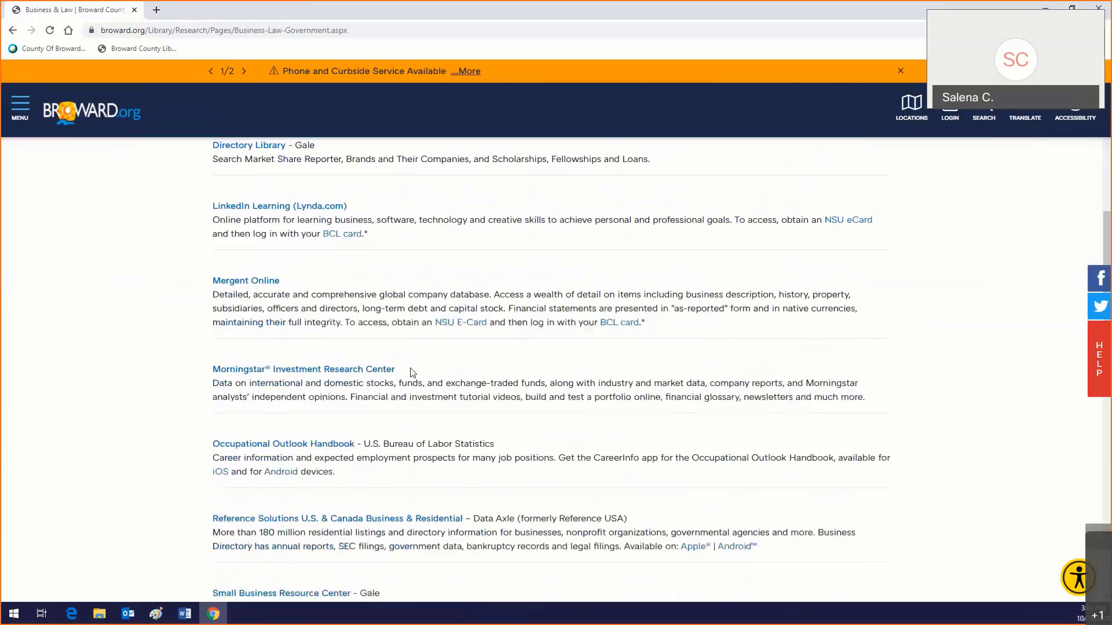
Step: Open the Reference Solutions U.S. & Canada Business & Residential database and view its home page
left_click(320, 292)
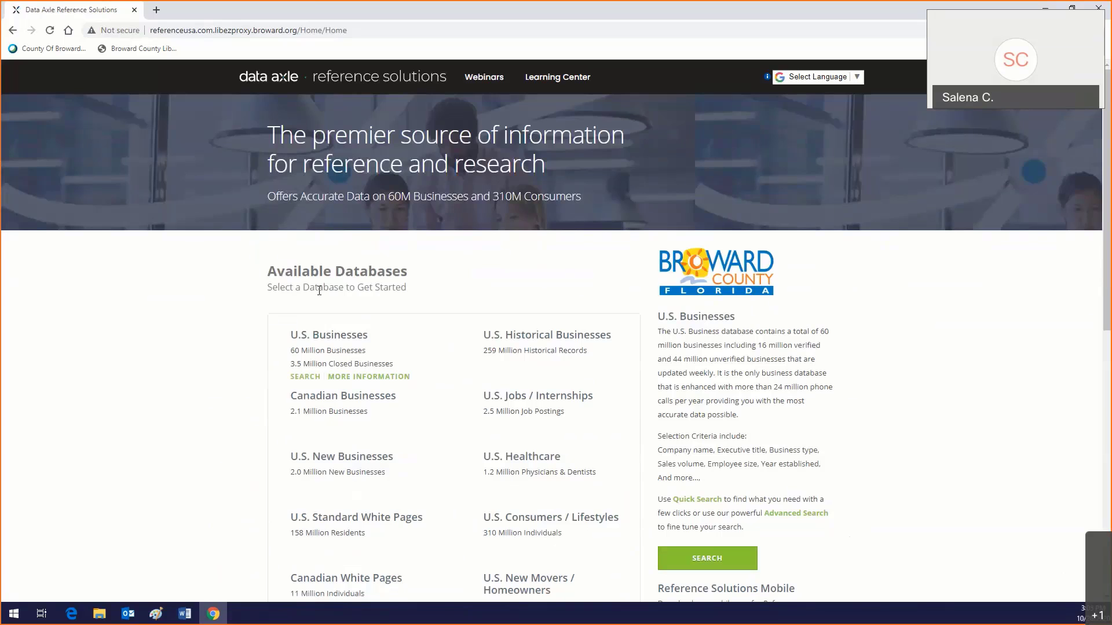
scroll(358, 312, "down", 2)
scroll(358, 311, "up", 2)
Step: In a new tab, load the Broward County Library bookmark and open Research > Business & Law
mouse_move(309, 414)
left_click(156, 10)
left_click(151, 51)
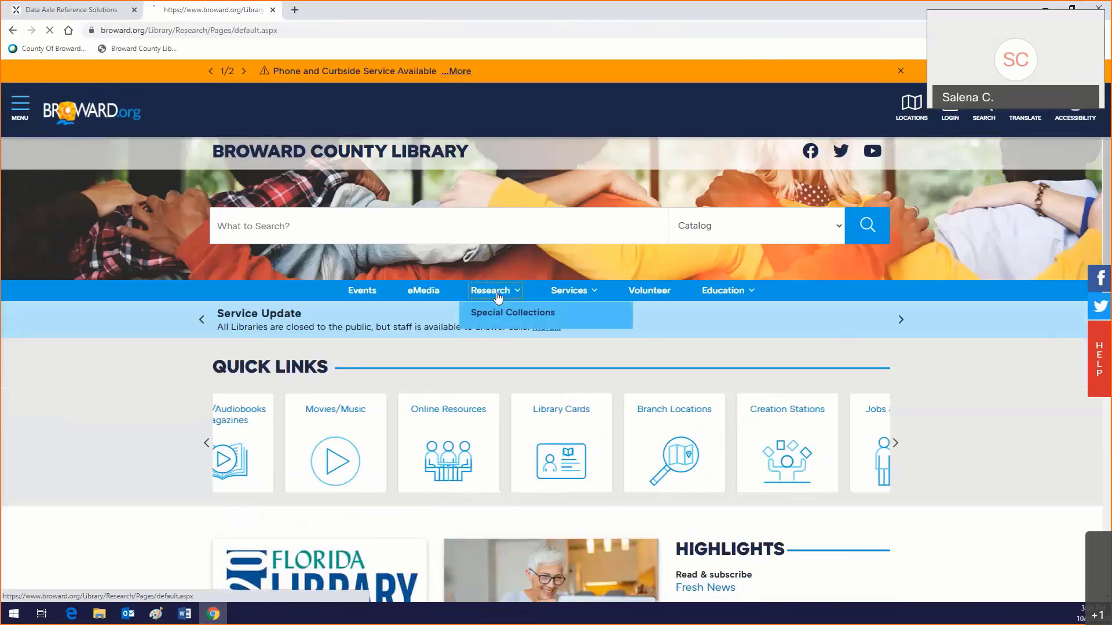
left_click(496, 291)
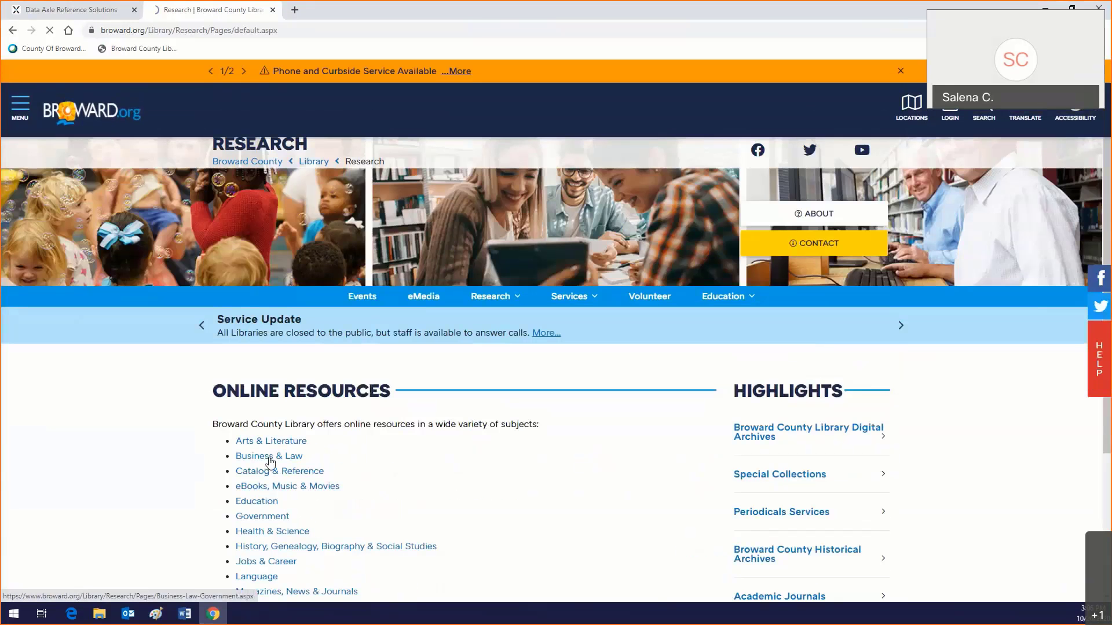
left_click(269, 457)
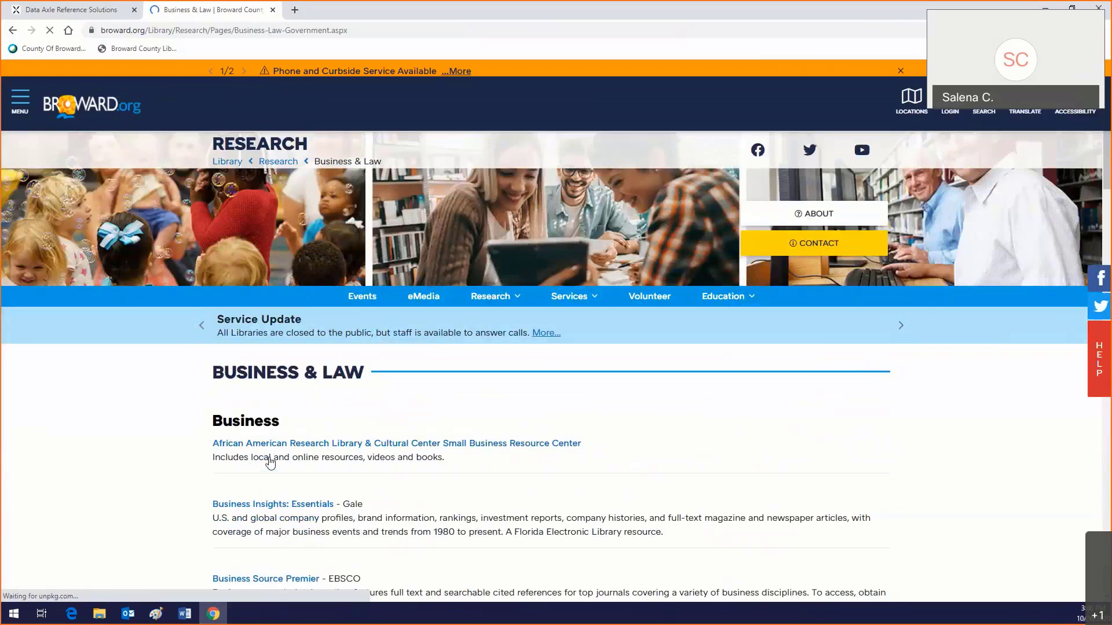
Step: Scroll the Business & Law list, then return to the Data Axle Reference Solutions tab
scroll(270, 461, "down", 1)
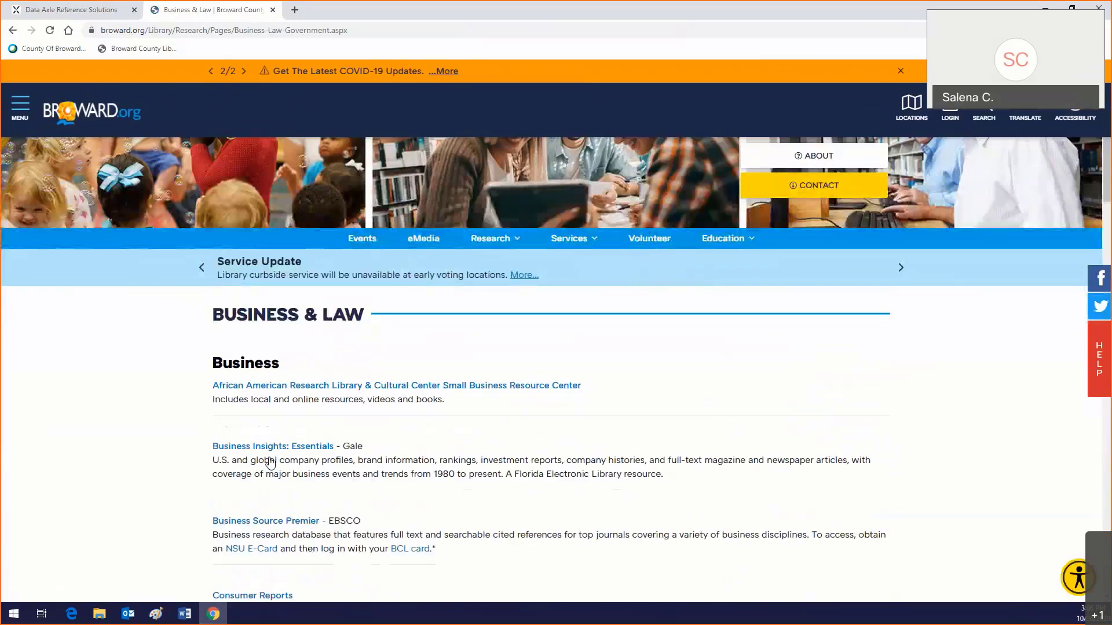
scroll(270, 462, "down", 8)
scroll(270, 462, "down", 6)
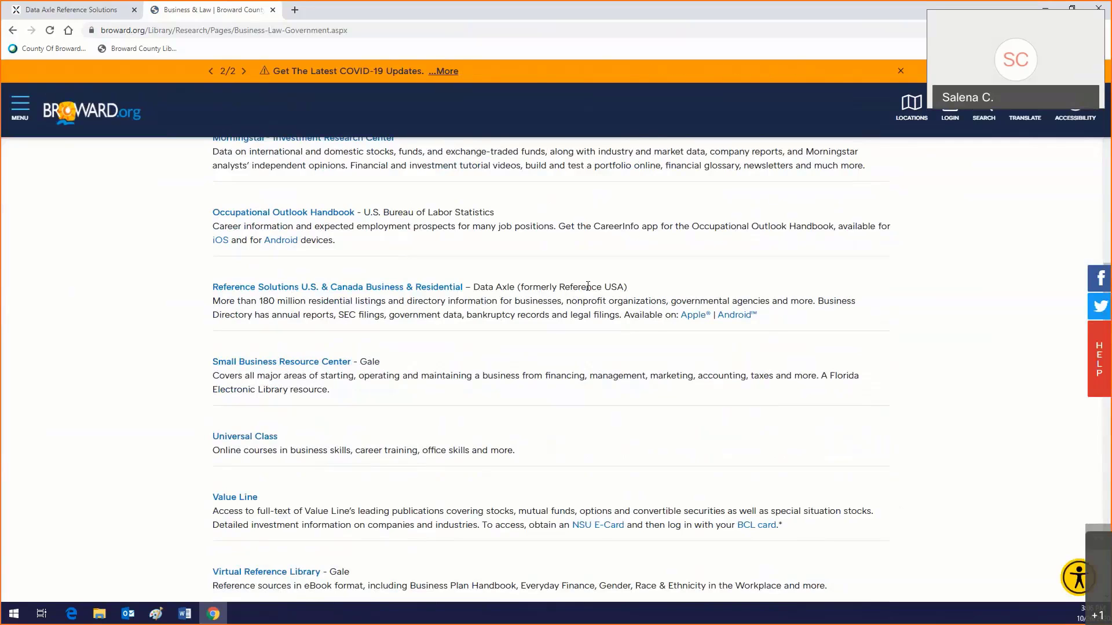
left_click(72, 10)
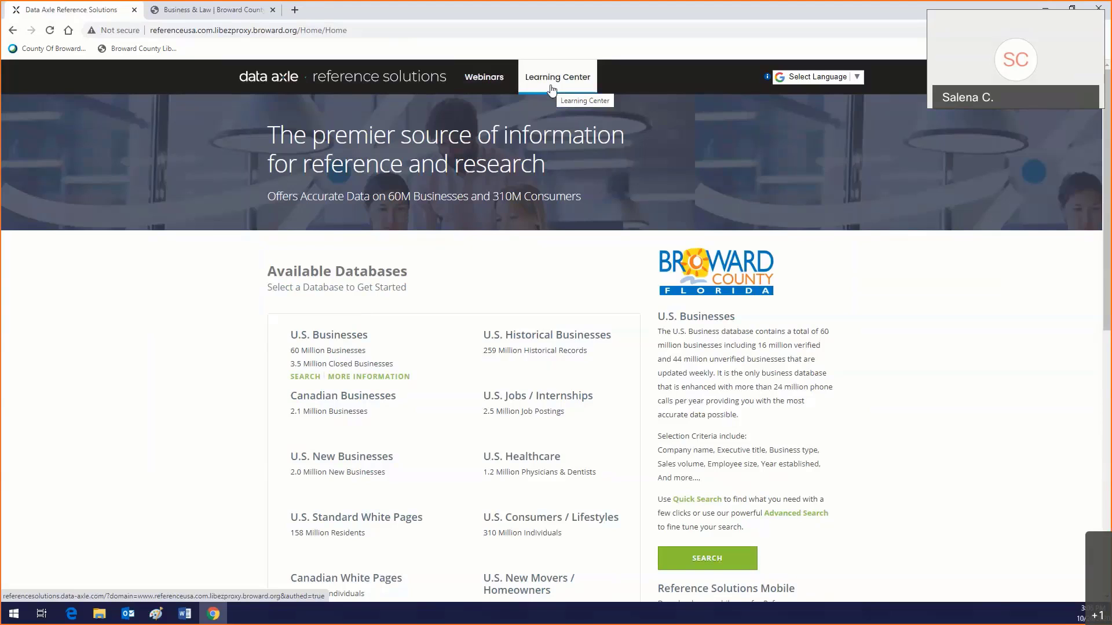
Step: Open the U.S. Businesses database and switch to its Advanced Search form
left_click(348, 341)
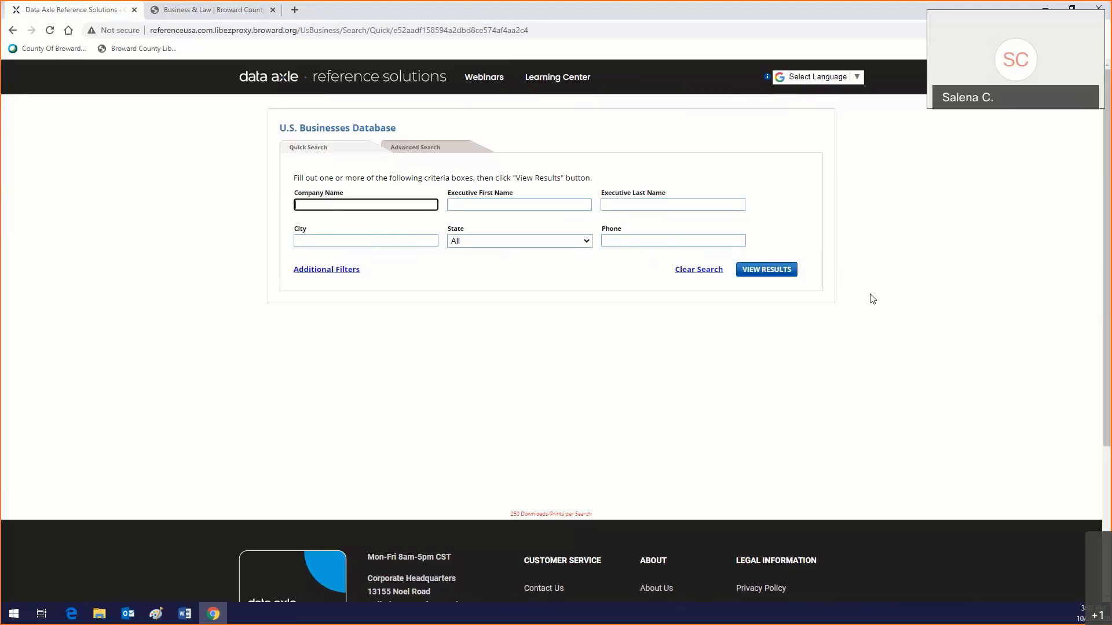
left_click(413, 153)
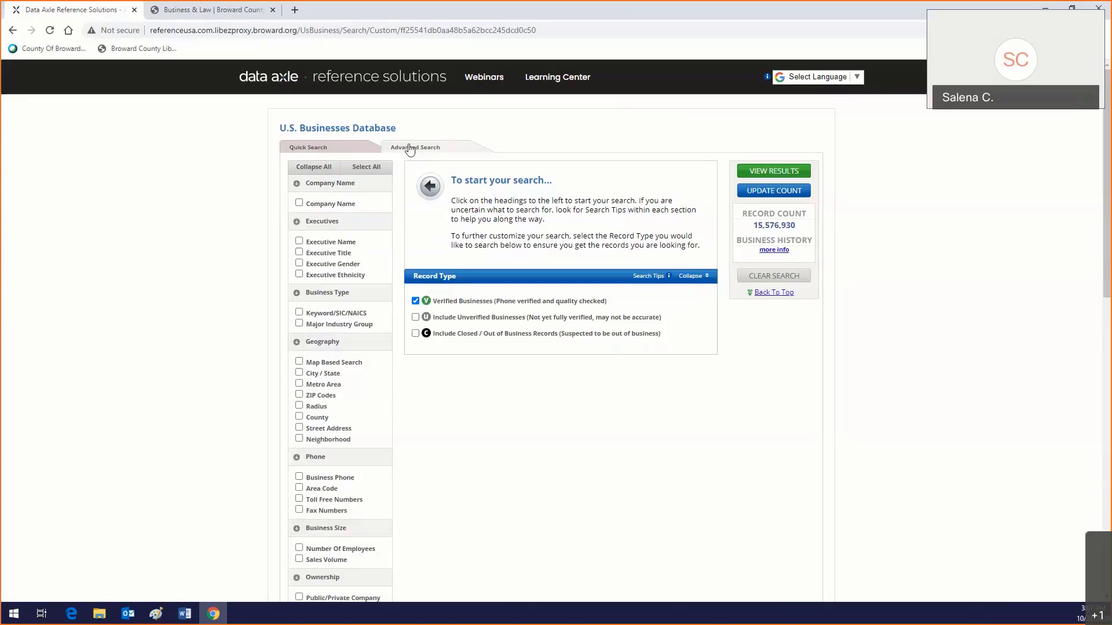
Step: Add Keyword/SIC/NAICS and City/State criteria, search 'banks', and choose 602101 - BANKS
left_click(299, 313)
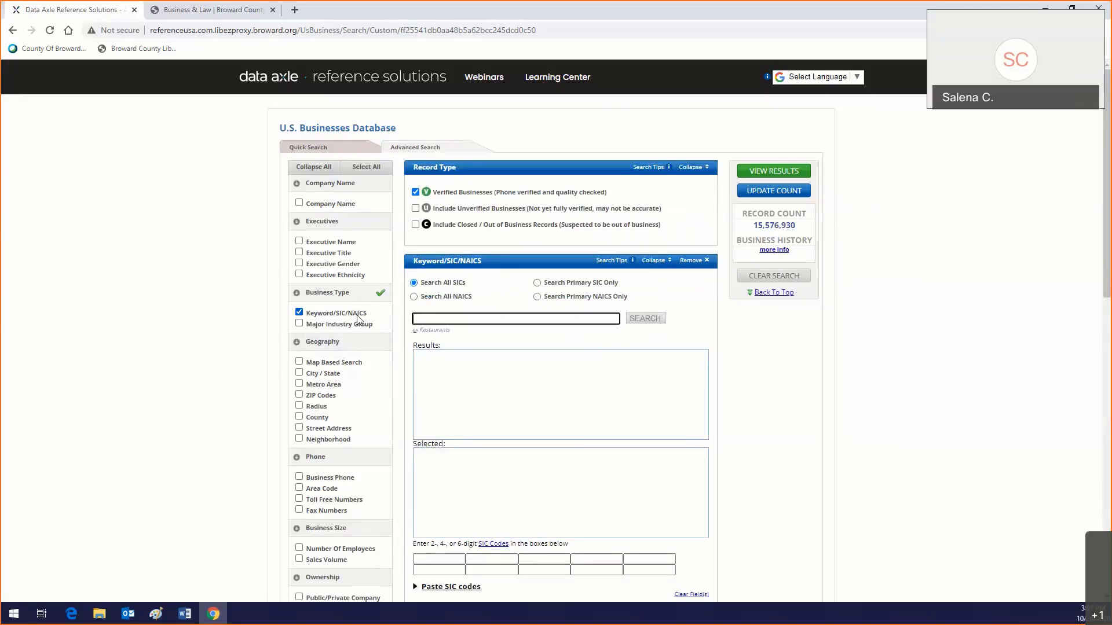
left_click(299, 373)
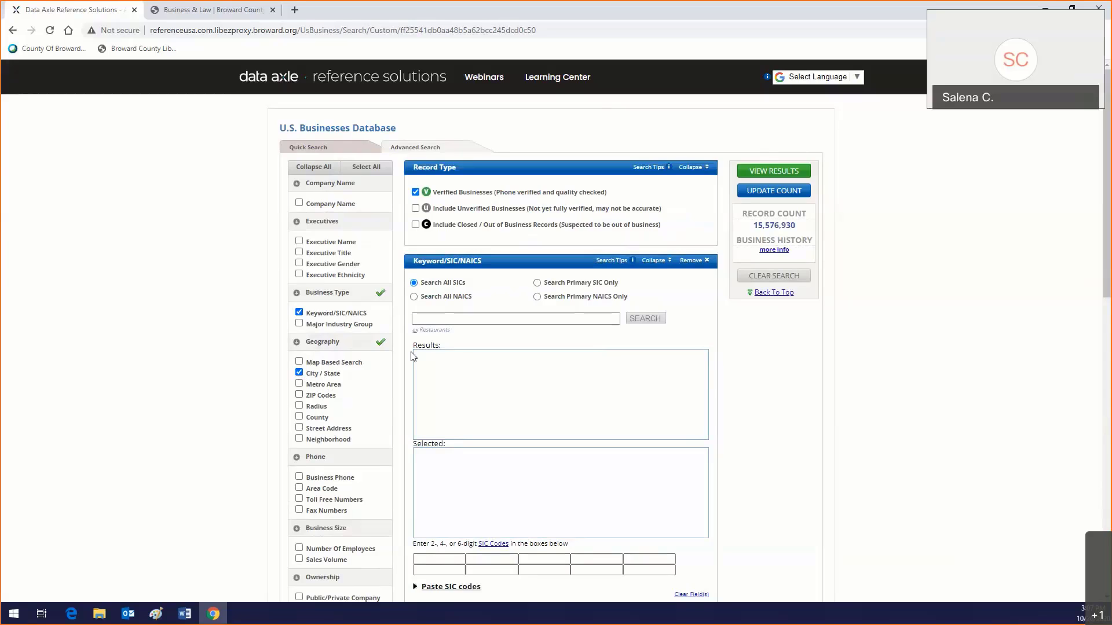
left_click(438, 320)
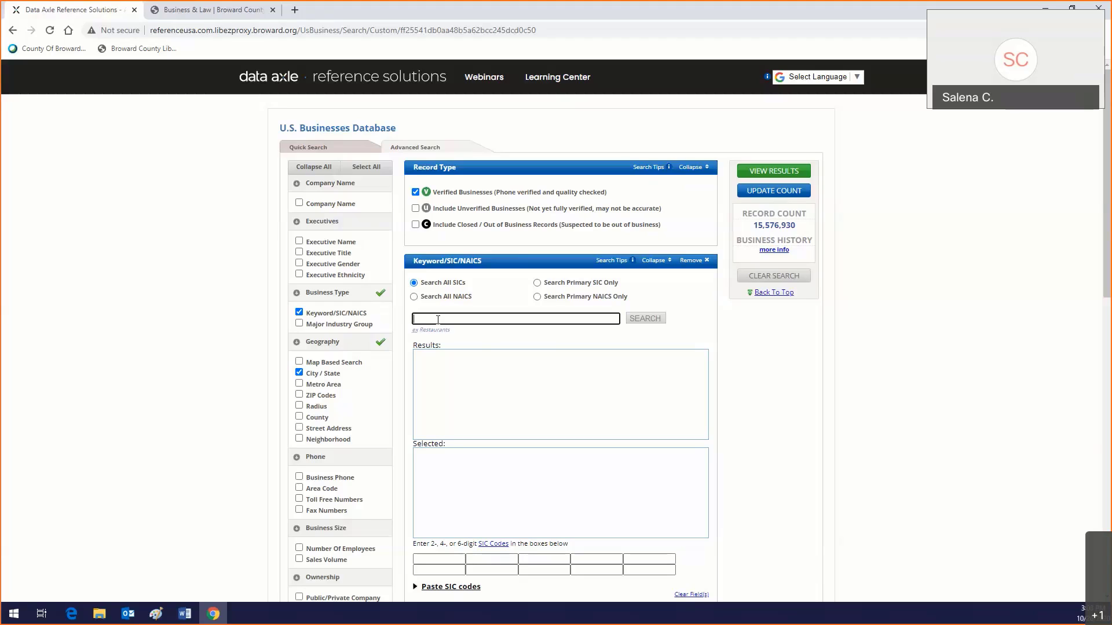
type("banks")
left_click(645, 323)
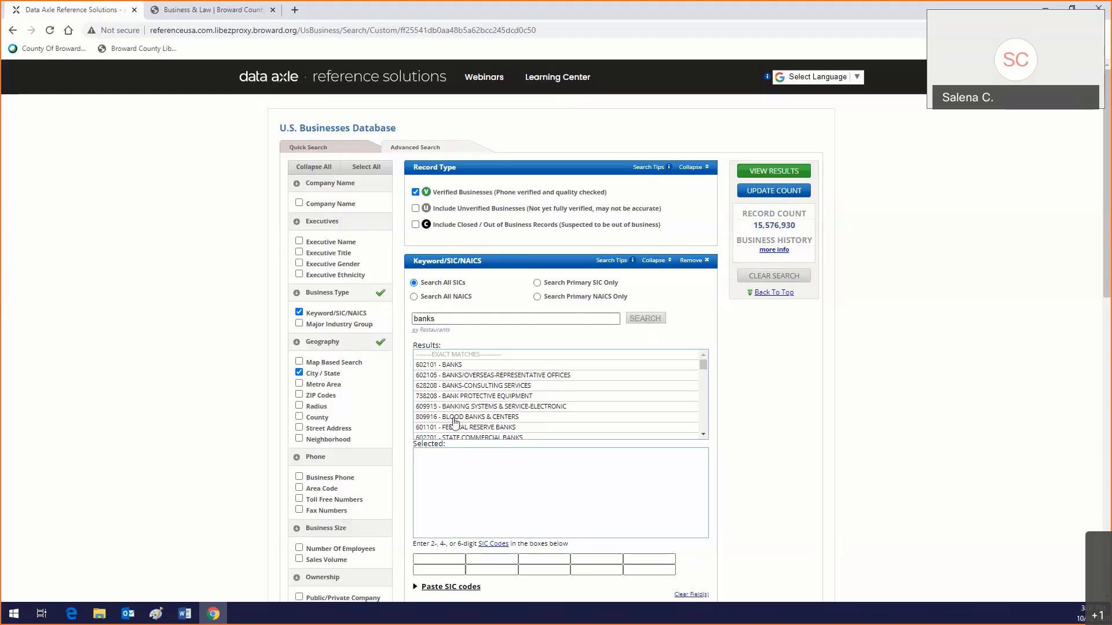
left_click(455, 366)
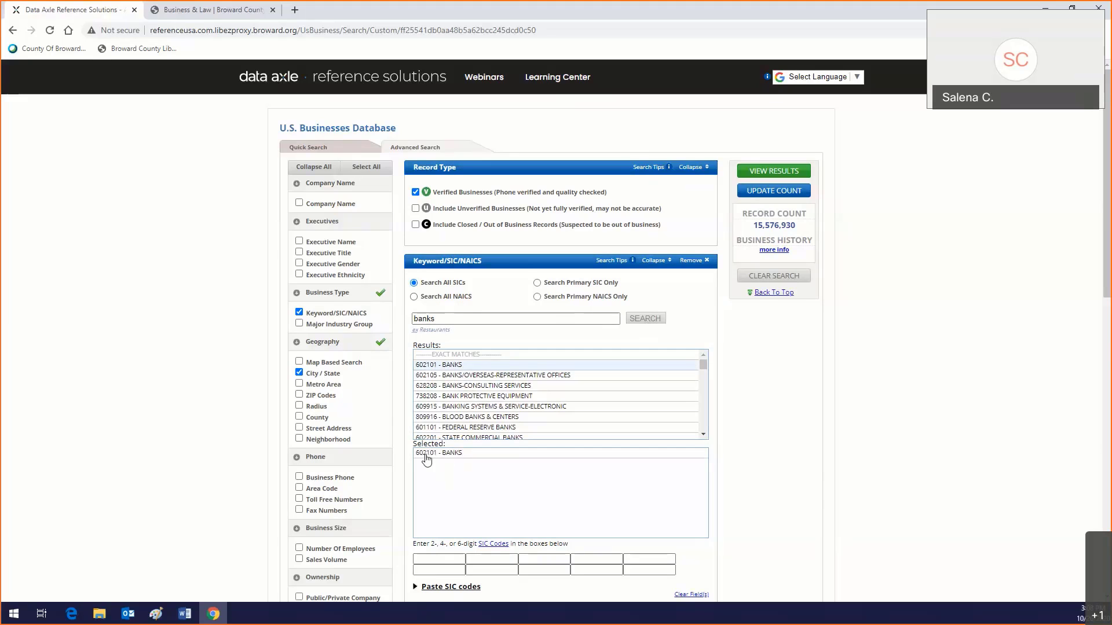
scroll(425, 459, "down", 5)
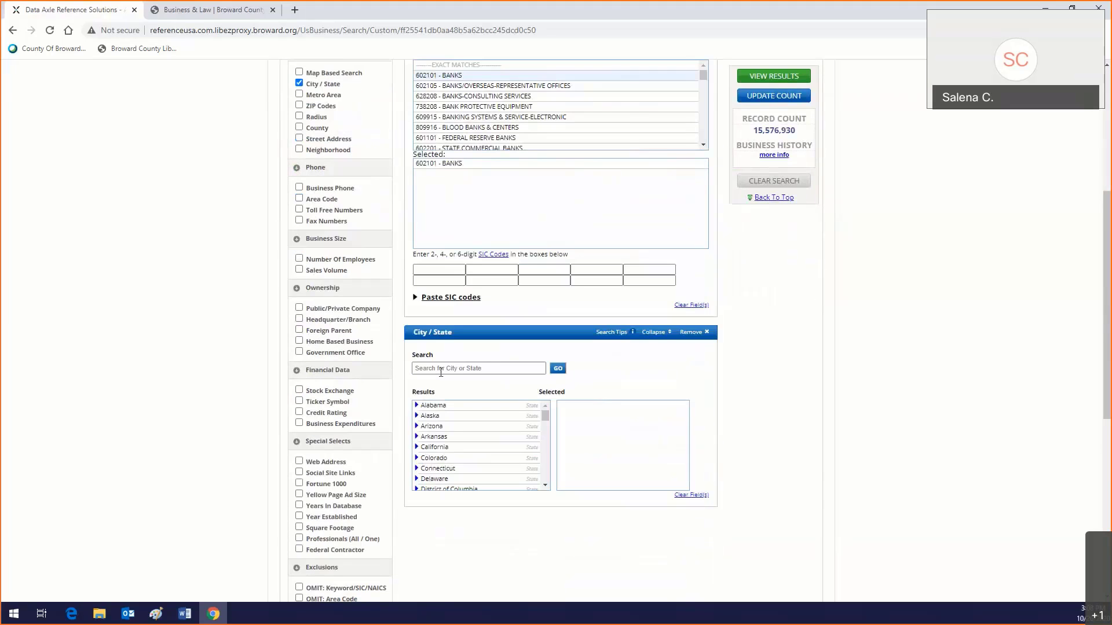
Step: Find and add Fort Lauderdale, FL as the city, then update the count to 120 records
left_click(441, 371)
scroll(440, 460, "down", 2)
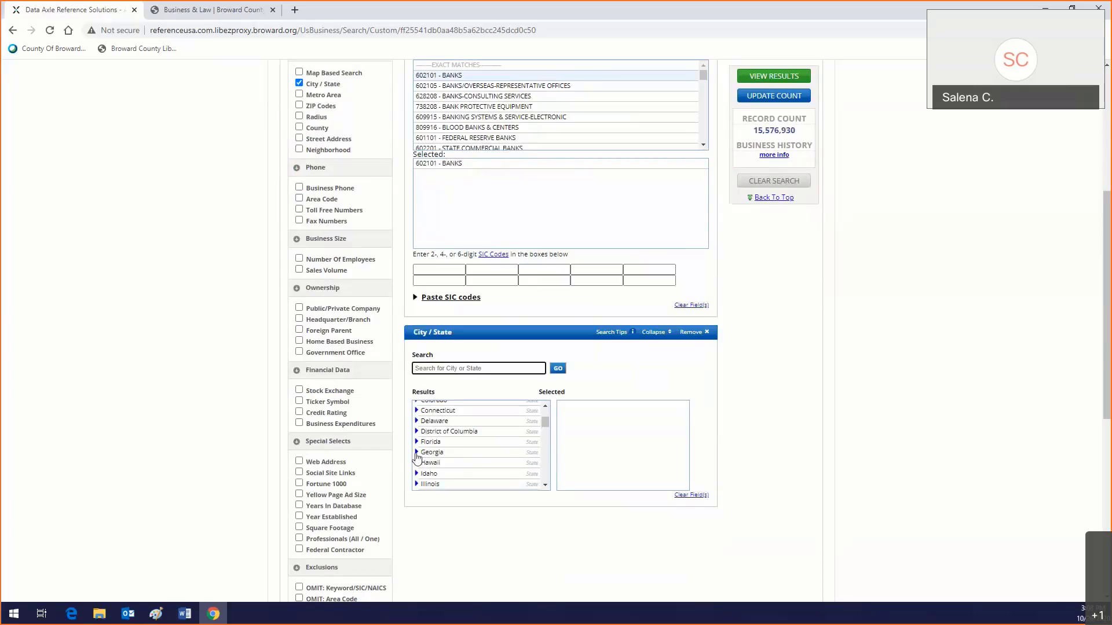
left_click(416, 442)
scroll(442, 457, "down", 4)
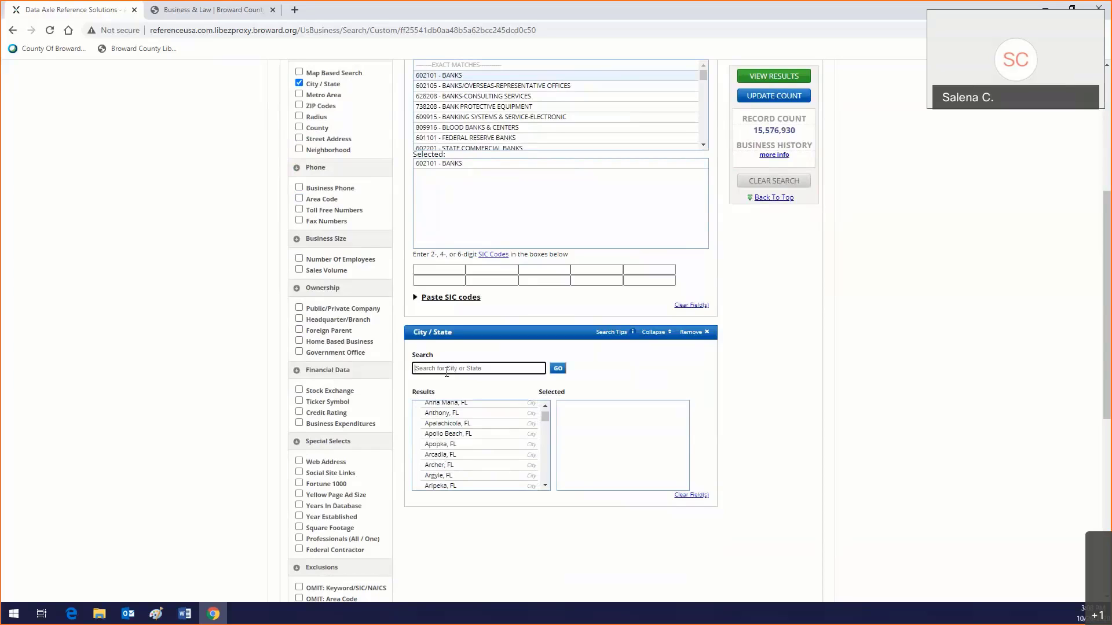
type("Fort lauderdale")
left_click(559, 370)
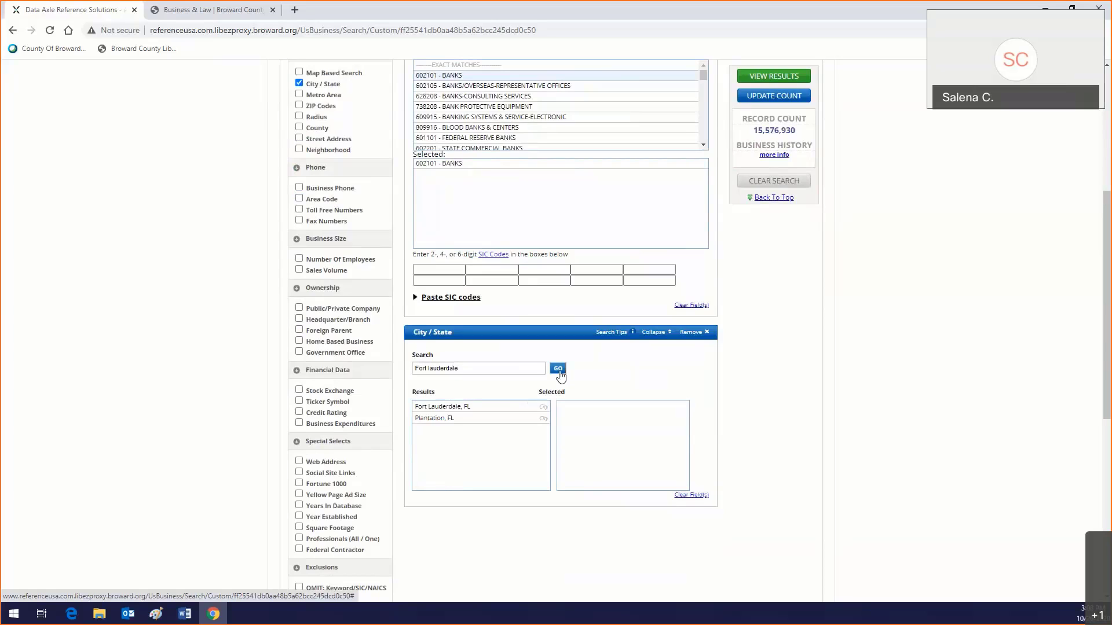
left_click(467, 407)
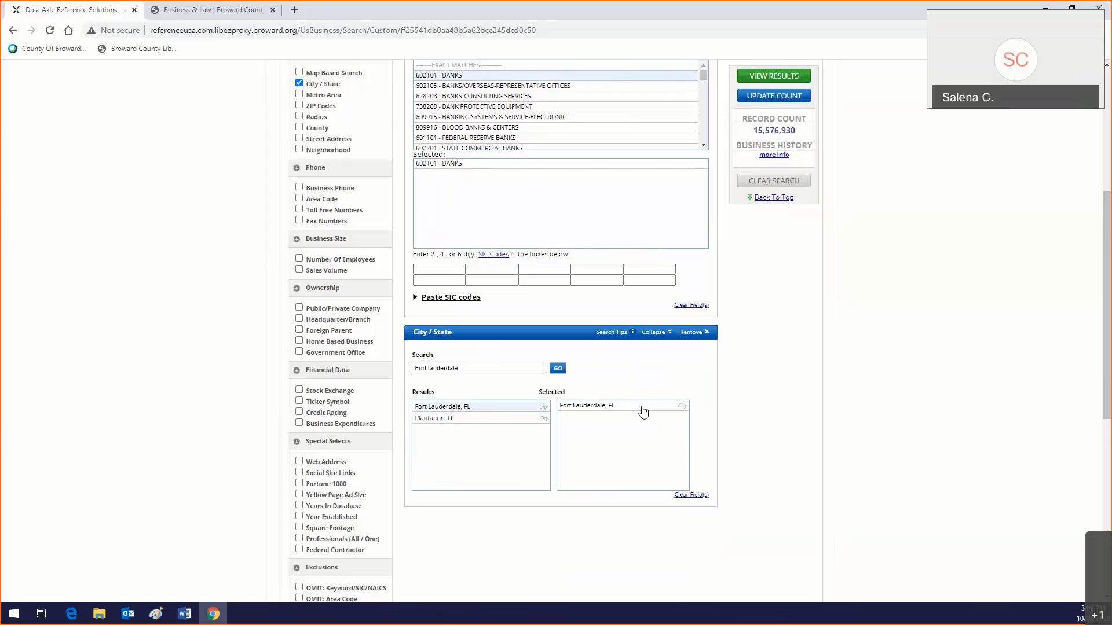
left_click(763, 99)
scroll(764, 103, "up", 1)
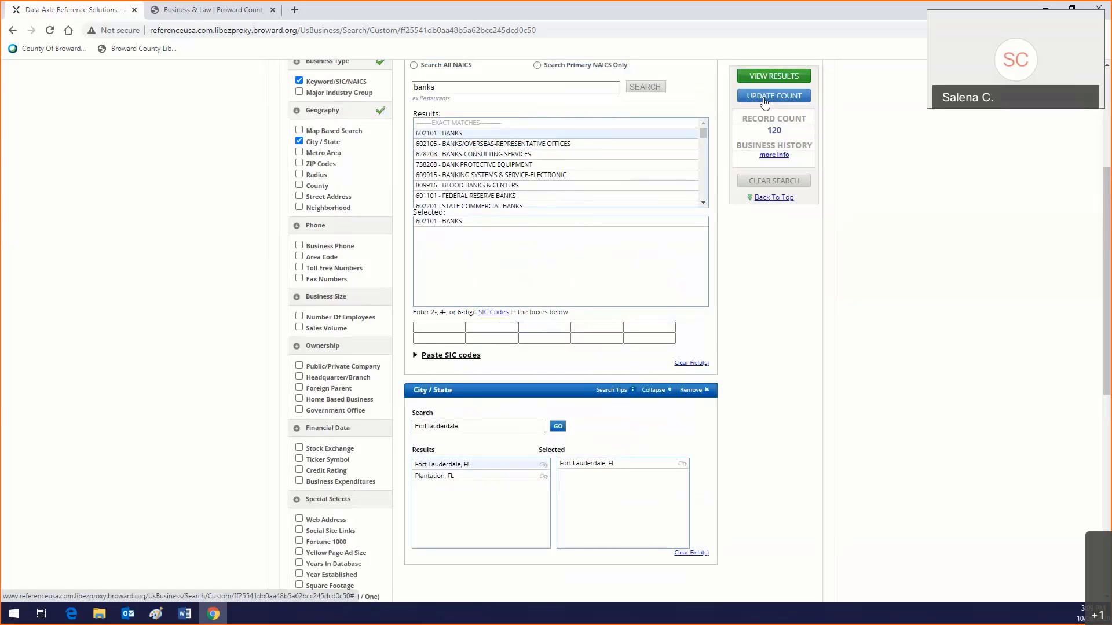
Step: Show the 120 Fort Lauderdale bank results and select all records on pages 1 and 2
left_click(762, 77)
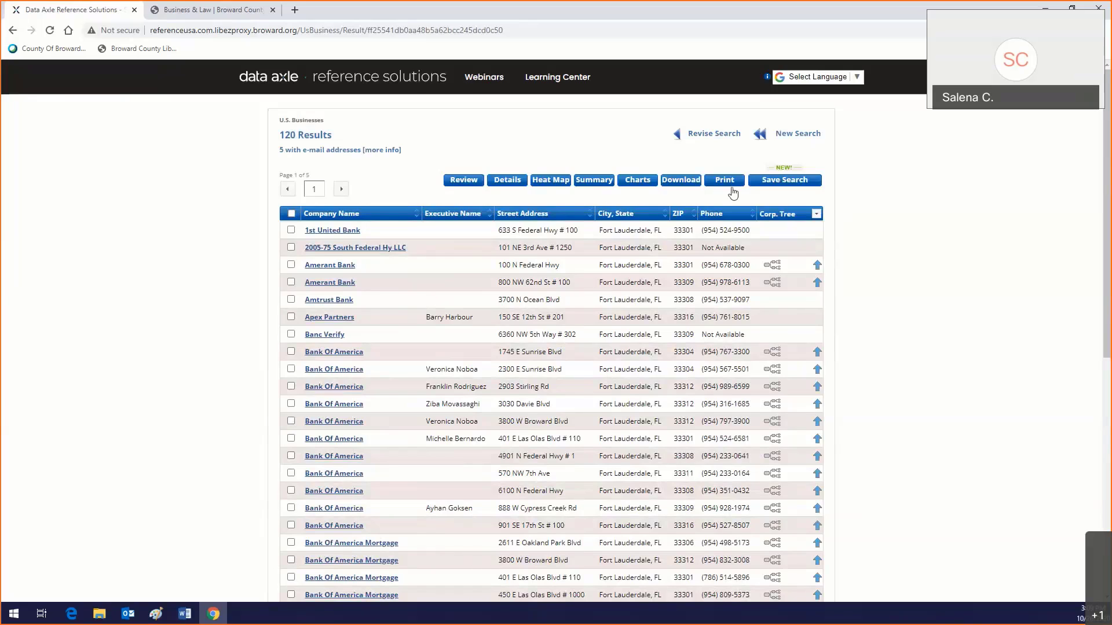
scroll(387, 242, "down", 5)
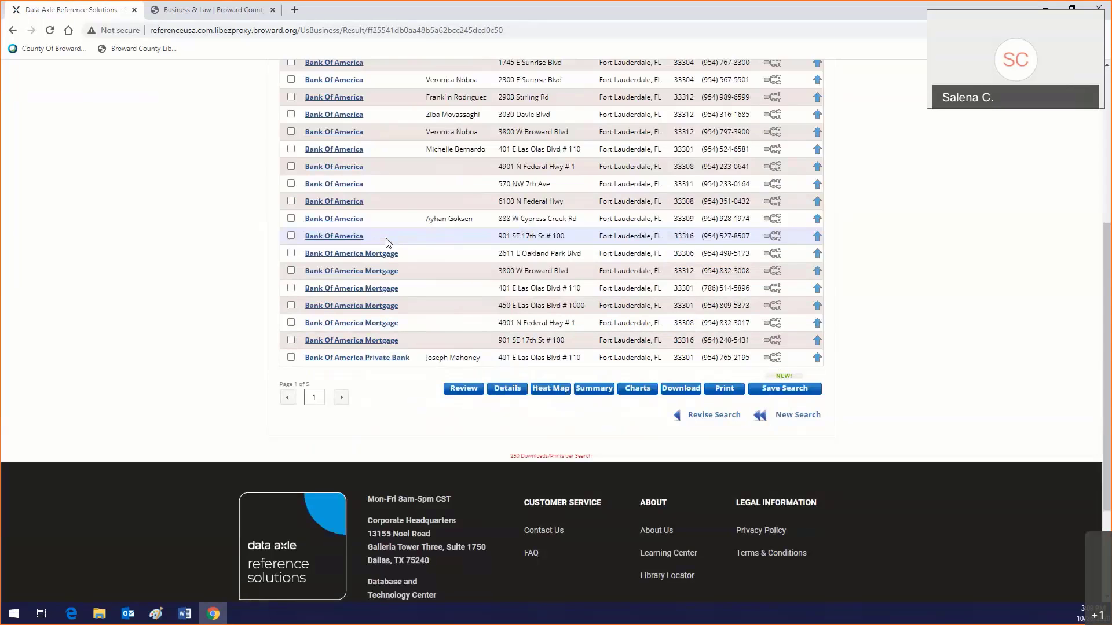
scroll(387, 242, "up", 5)
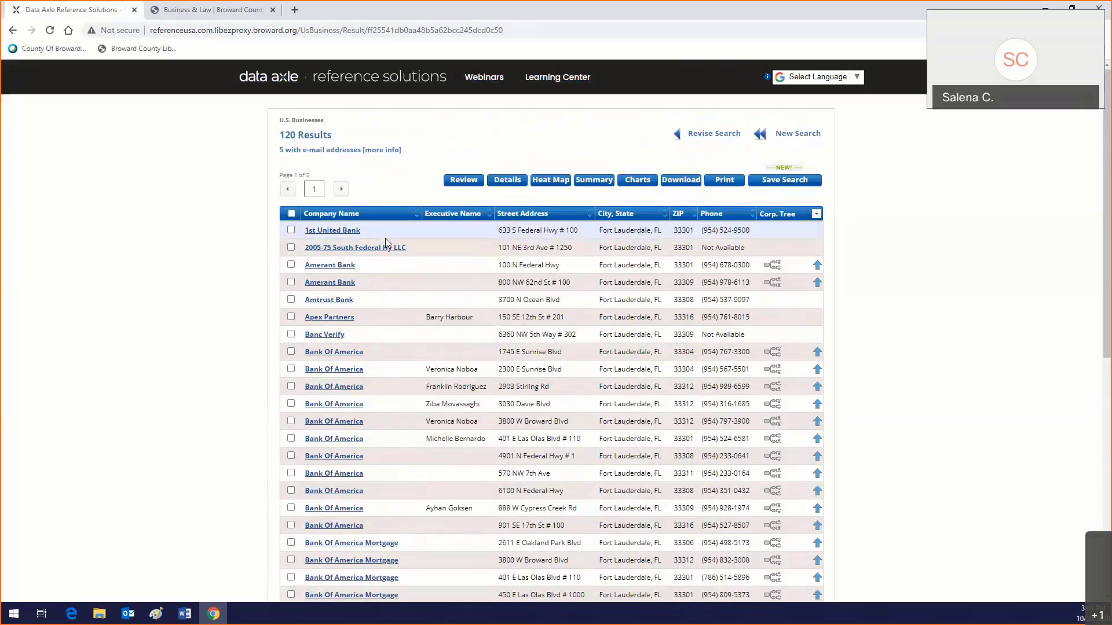
left_click(291, 214)
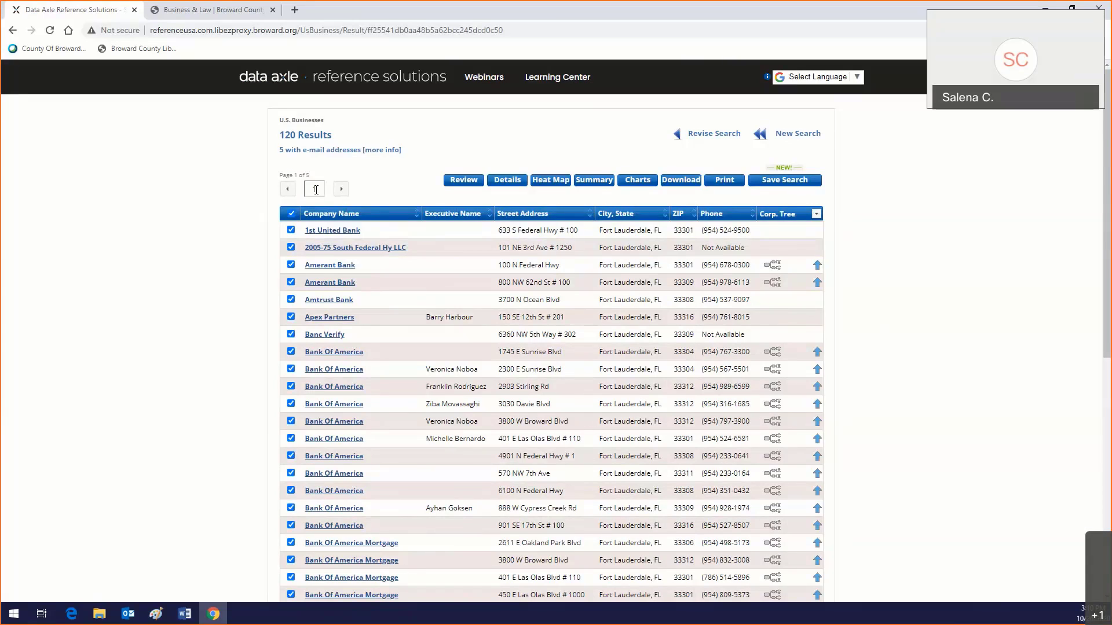
left_click(342, 190)
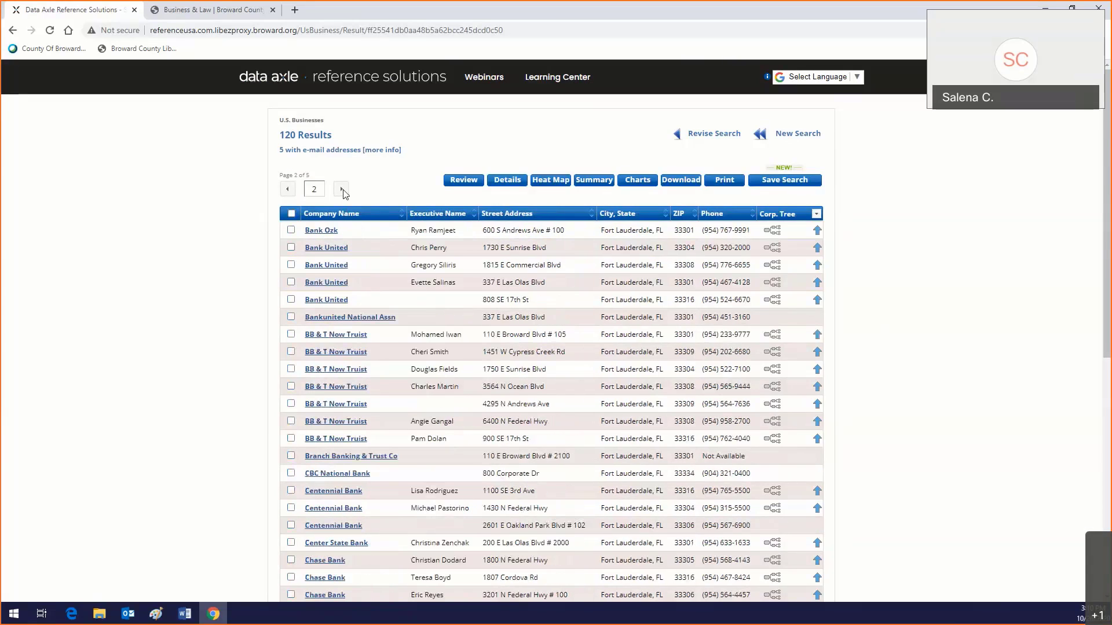
left_click(291, 214)
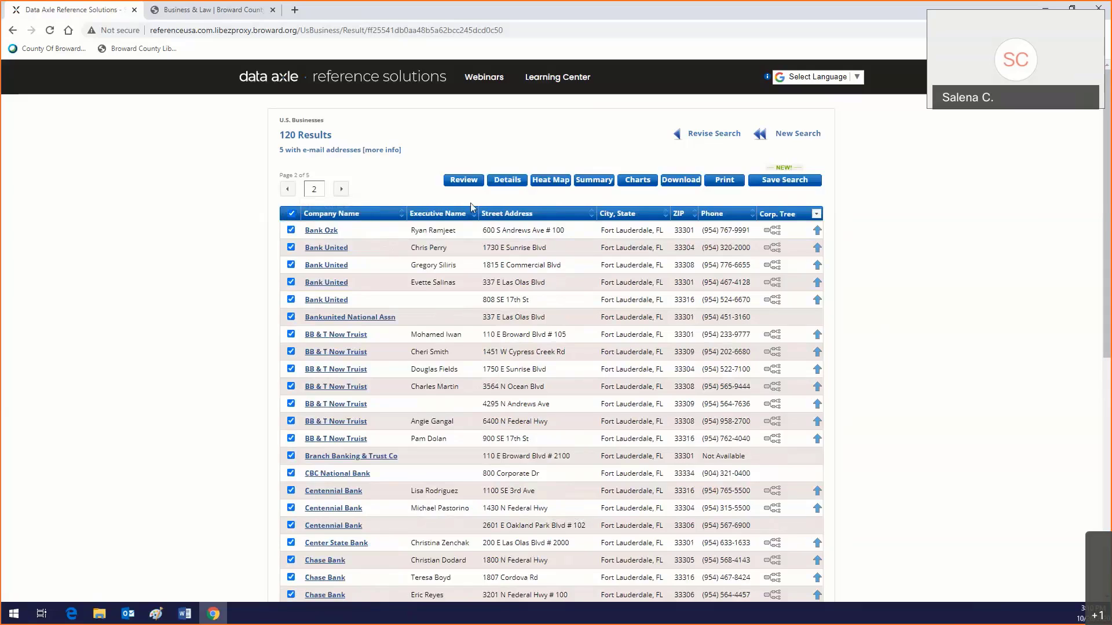
Step: Select all records on pages 3, 4 and 5 of the results
left_click(341, 189)
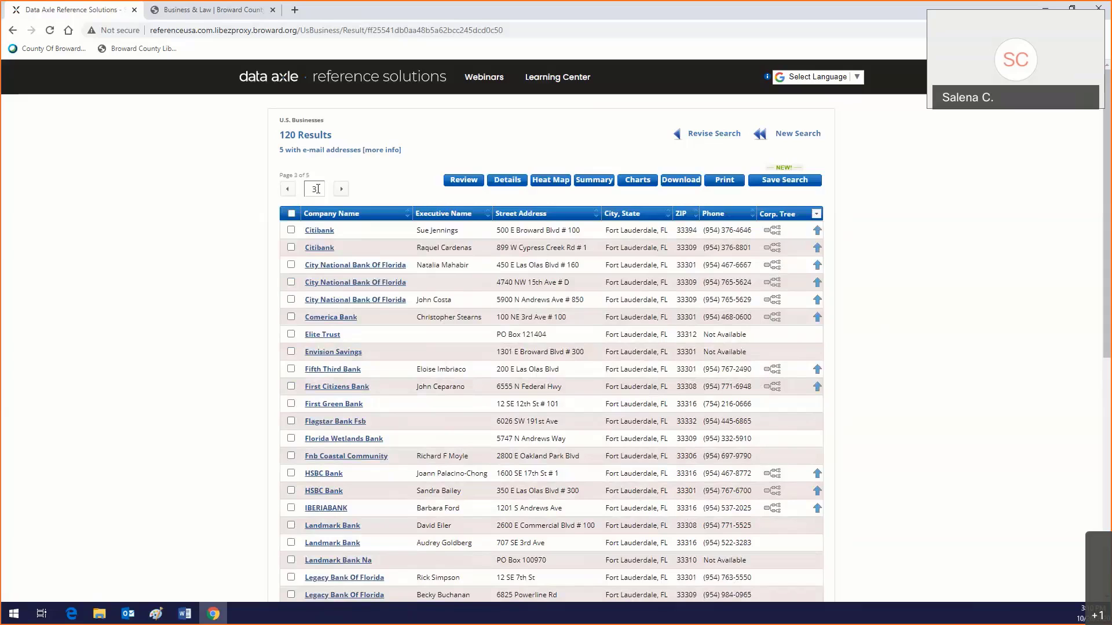
left_click(291, 214)
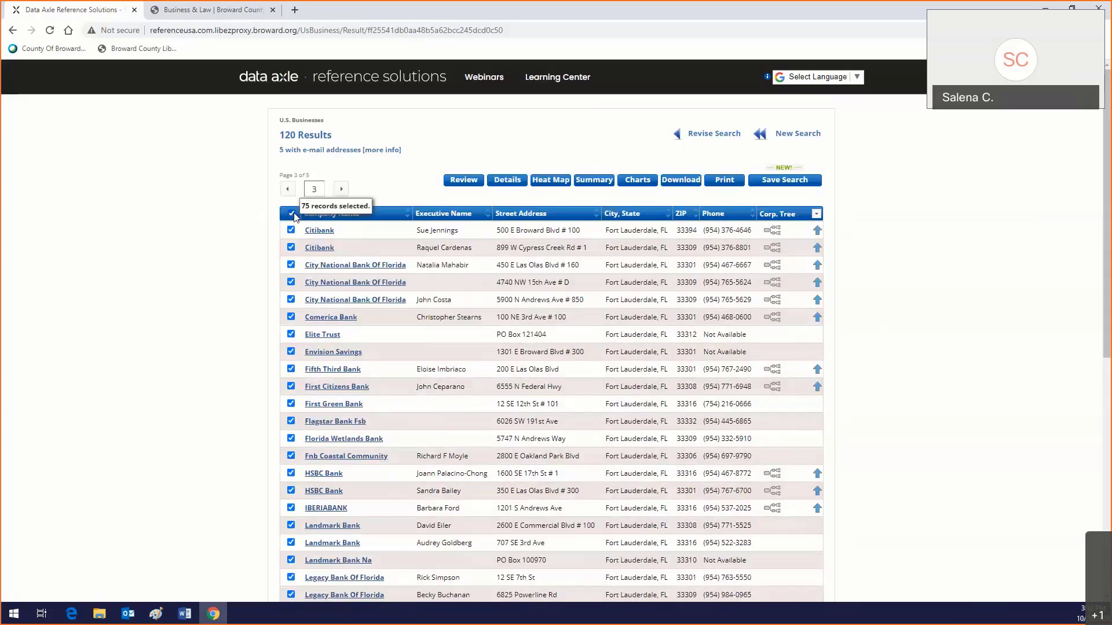
left_click(347, 194)
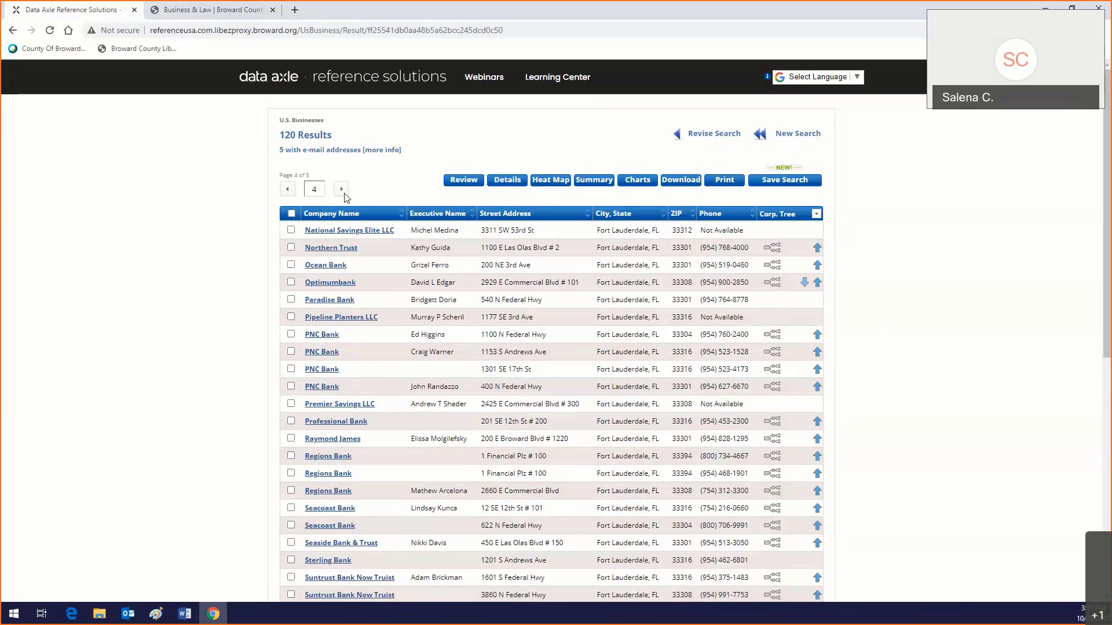
left_click(342, 191)
left_click(289, 190)
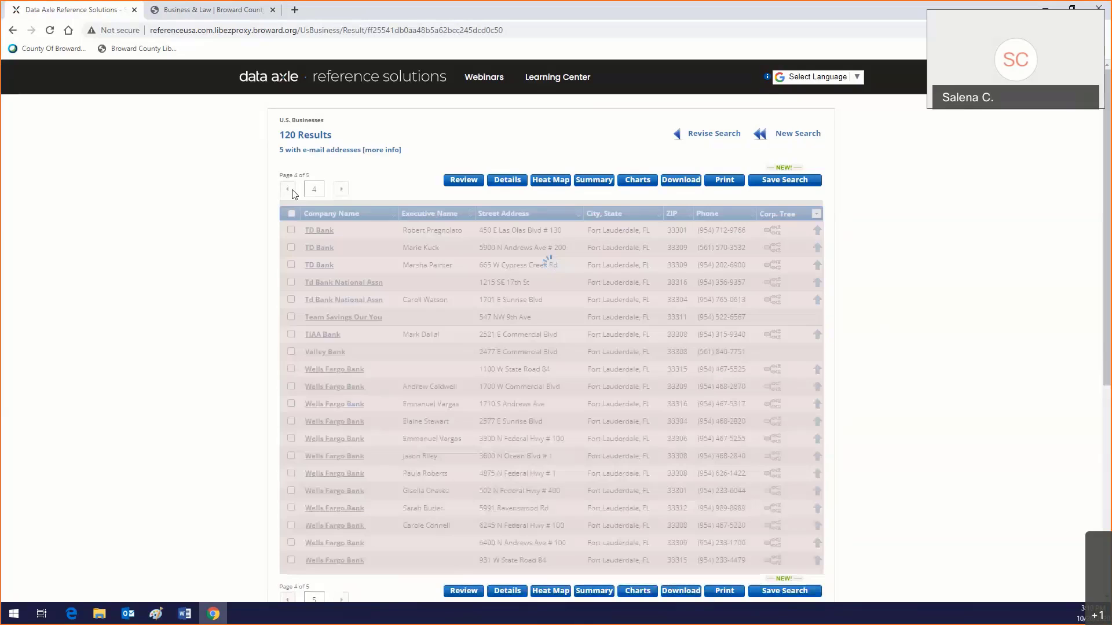
left_click(292, 214)
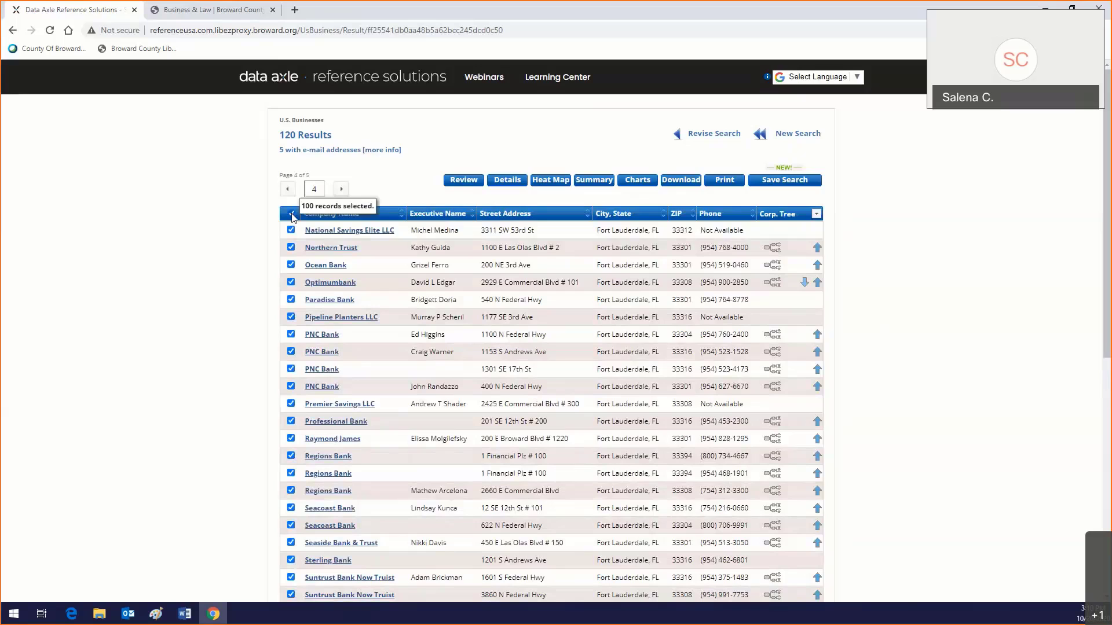
left_click(342, 190)
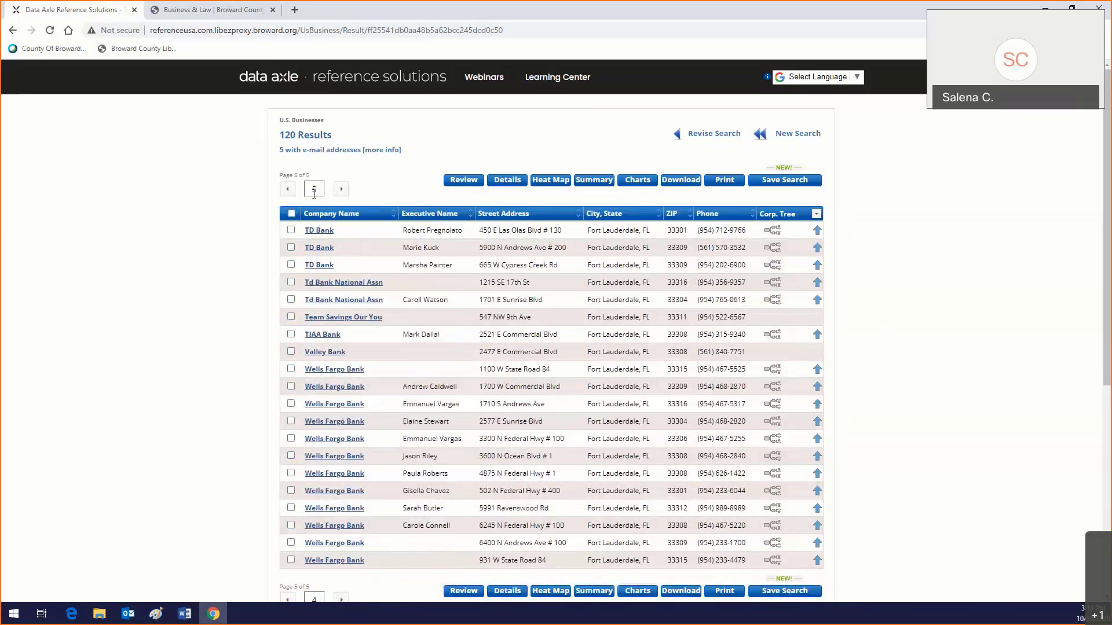
left_click(292, 215)
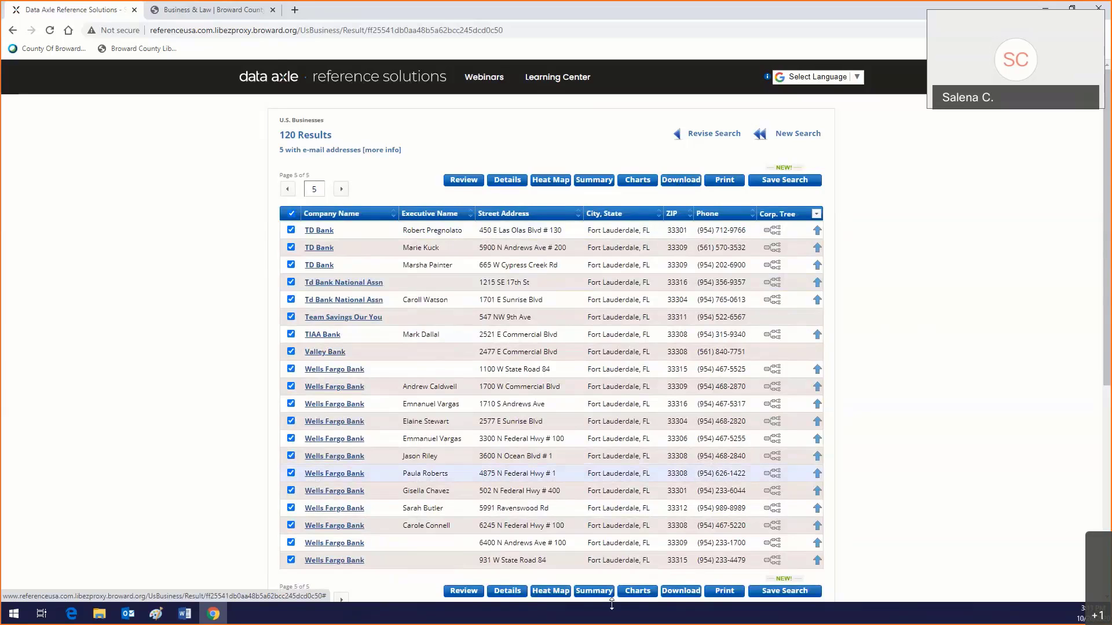
Step: Download the selected bank records in plain Excel format at Summary detail
left_click(671, 184)
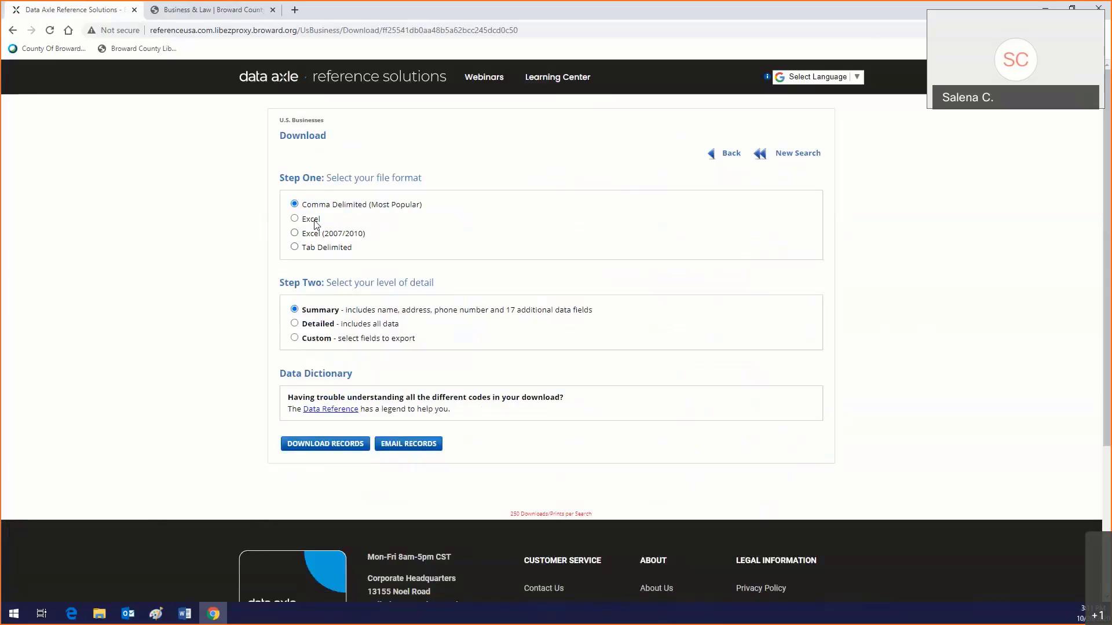
left_click(316, 223)
left_click(320, 234)
left_click(294, 220)
left_click(324, 449)
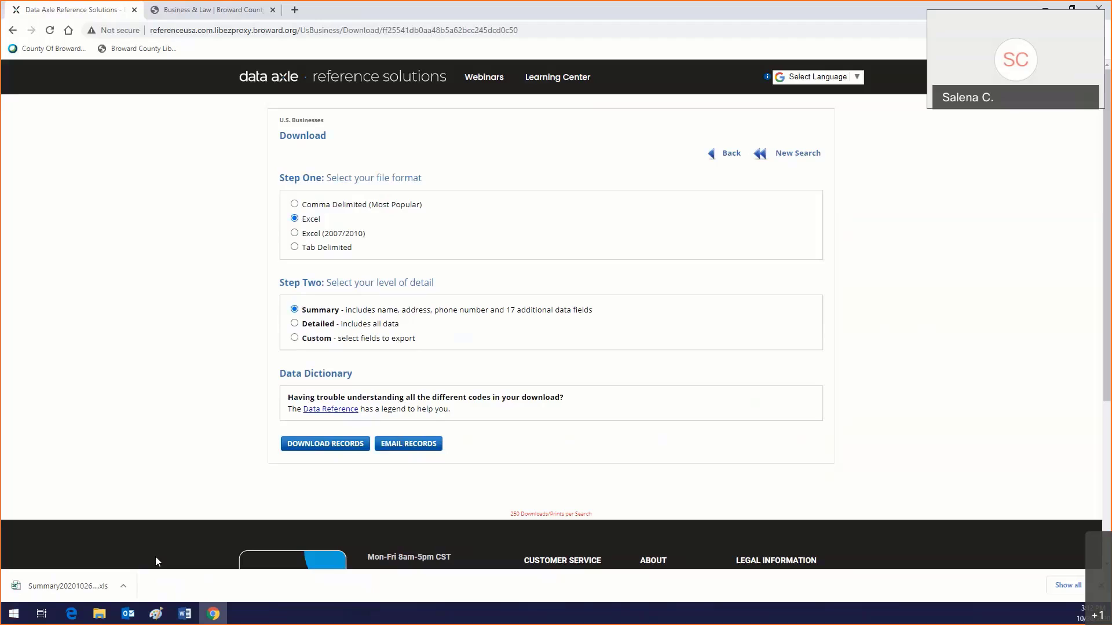
Step: Open the downloaded .xls in Excel, enable editing, and maximize the window
left_click(67, 591)
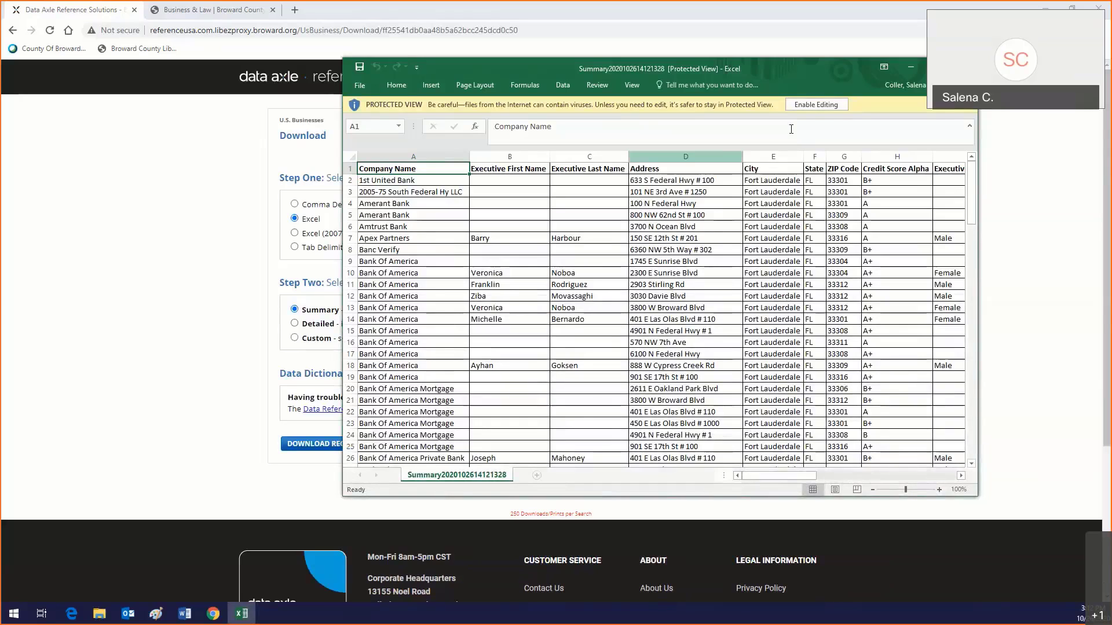
left_click(814, 106)
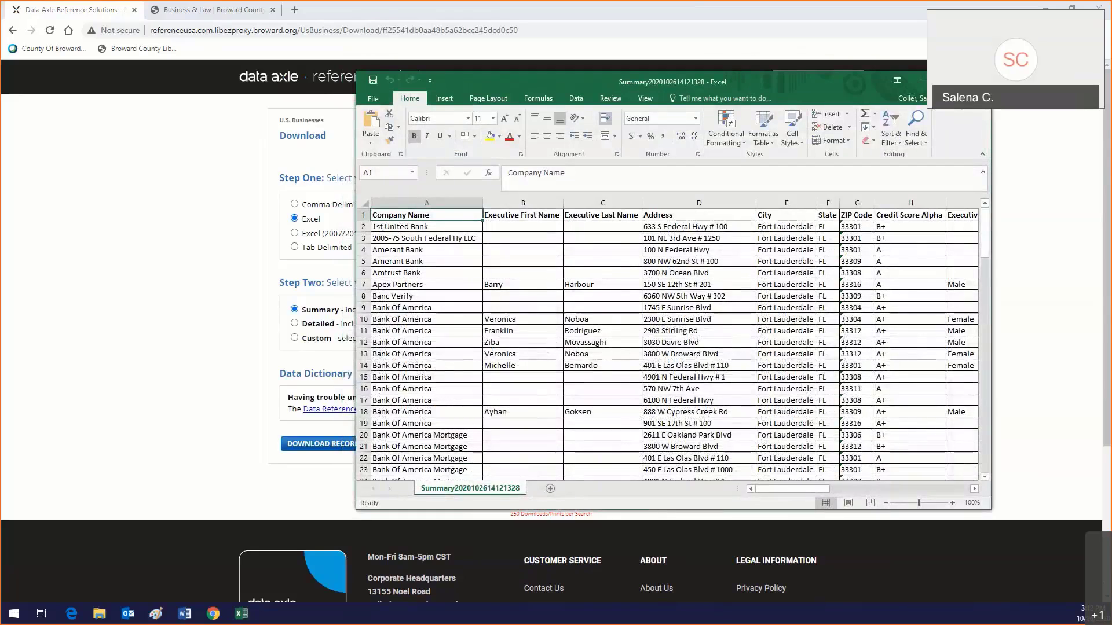
left_click(950, 80)
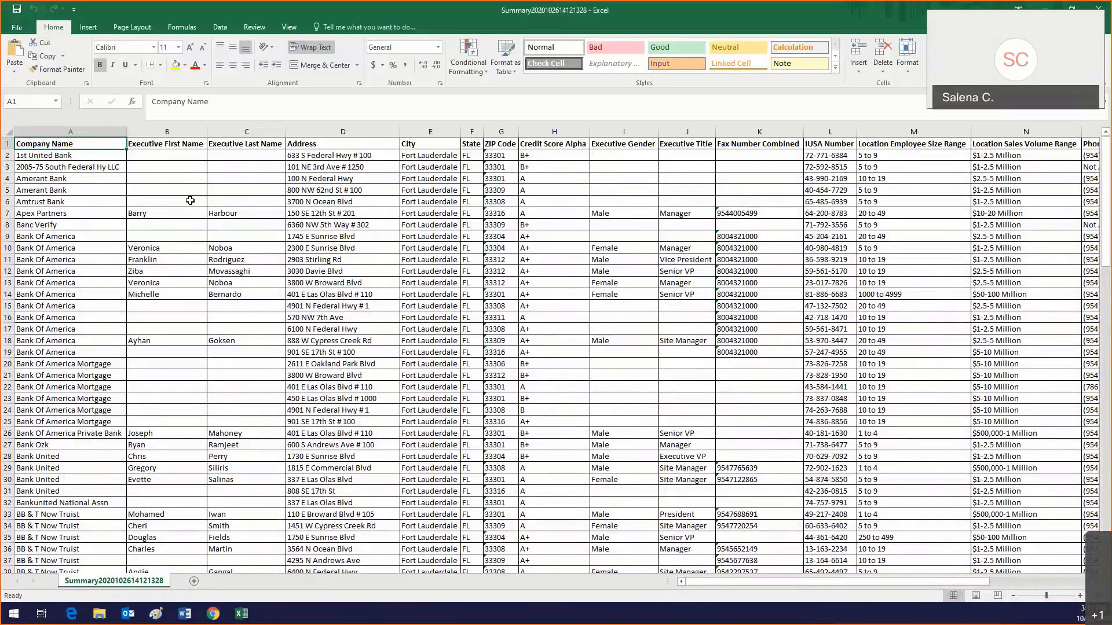
scroll(191, 180, "down", 8)
scroll(189, 201, "up", 4)
scroll(190, 200, "up", 4)
Step: Review the Company Name, Executive Last Name and Credit Score Alpha columns and the Amtrust Bank row
left_click_drag(728, 586, 867, 582)
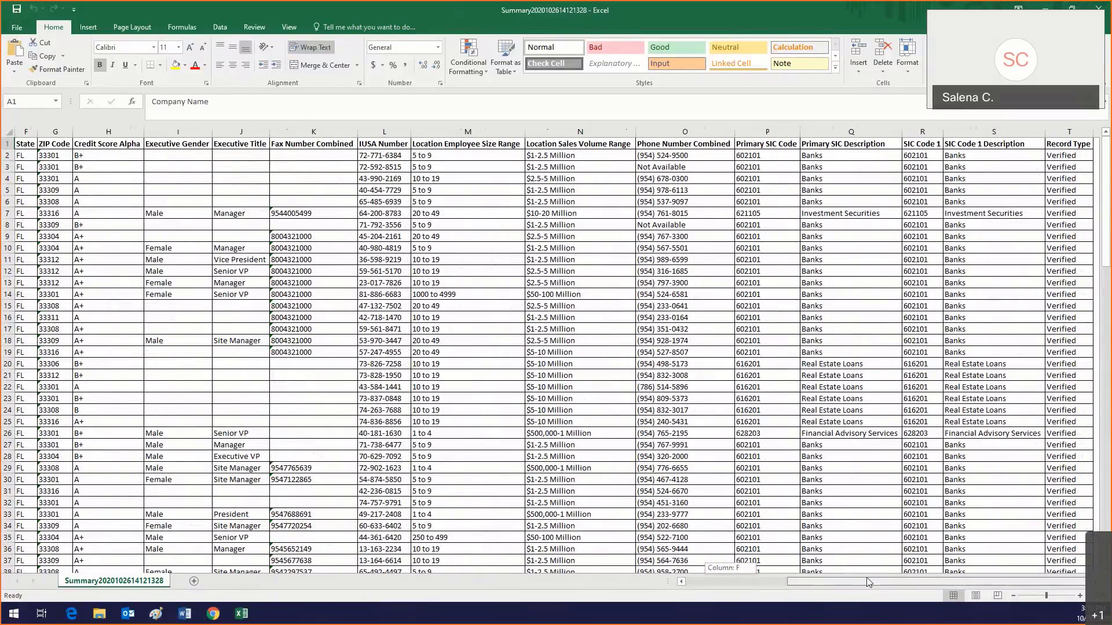
left_click_drag(868, 581, 887, 581)
left_click_drag(890, 582, 775, 582)
left_click(556, 131)
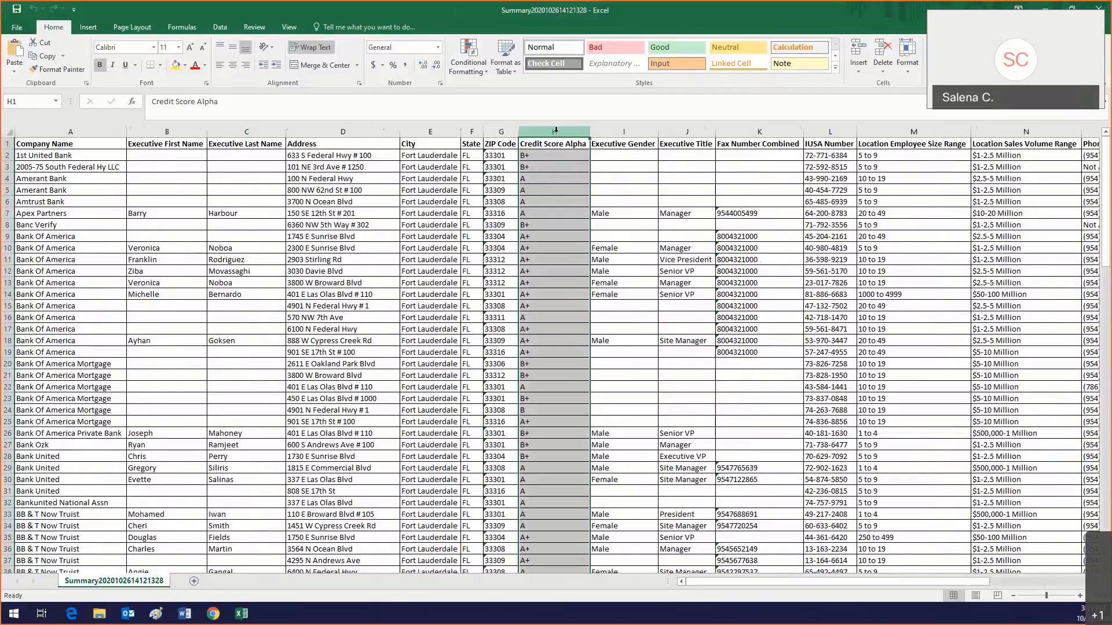
left_click(249, 131)
left_click(66, 131)
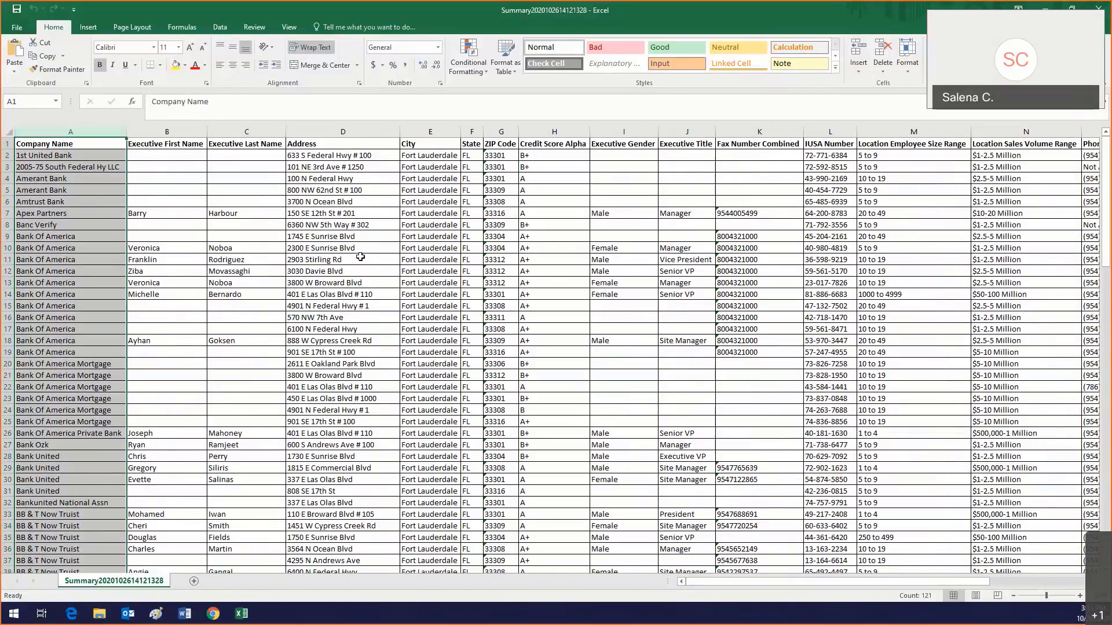
scroll(362, 255, "down", 11)
scroll(363, 256, "down", 20)
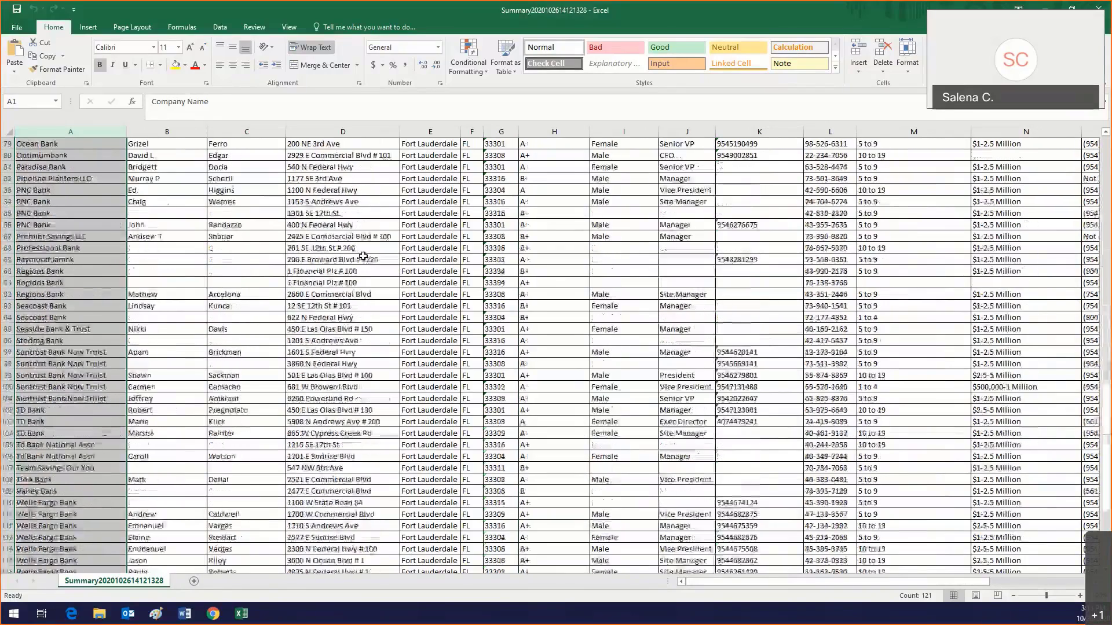
scroll(363, 256, "up", 20)
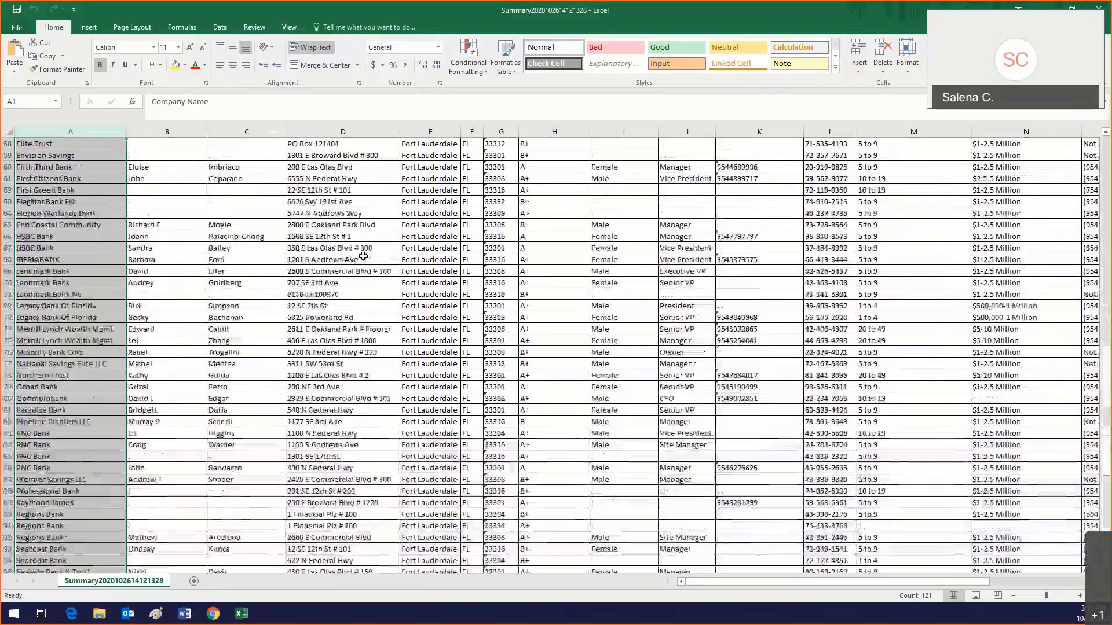
scroll(363, 256, "up", 6)
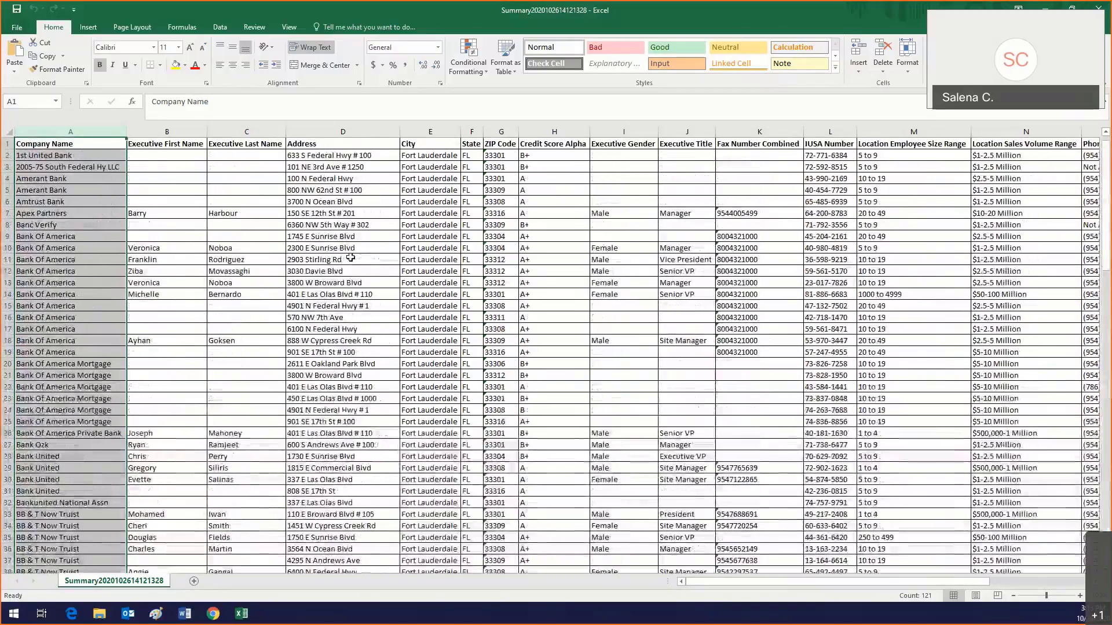
left_click(9, 201)
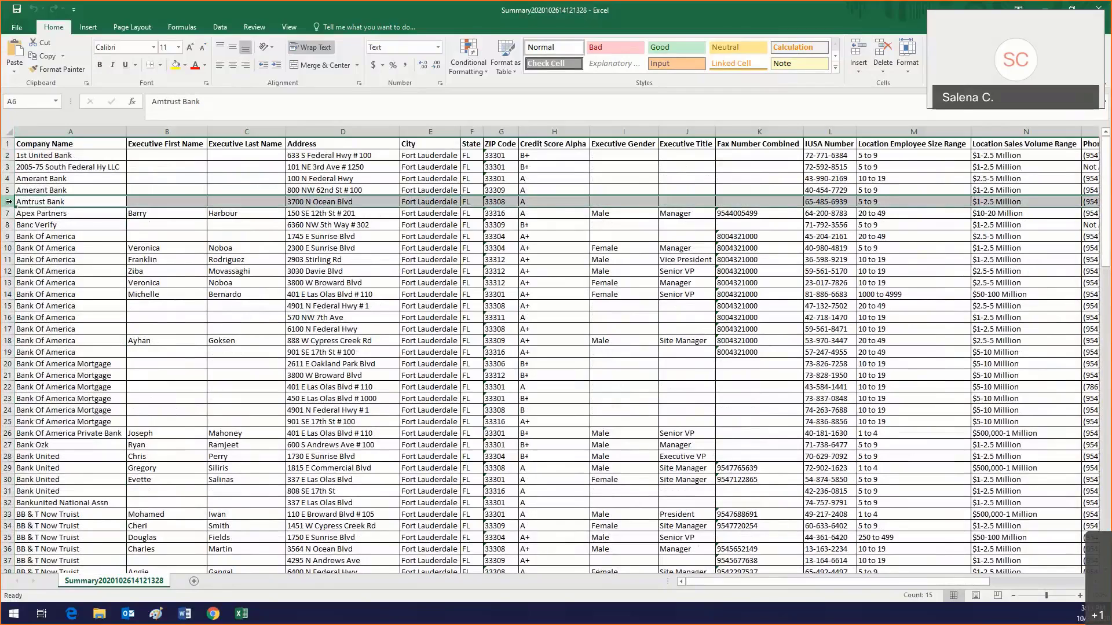
right_click(9, 202)
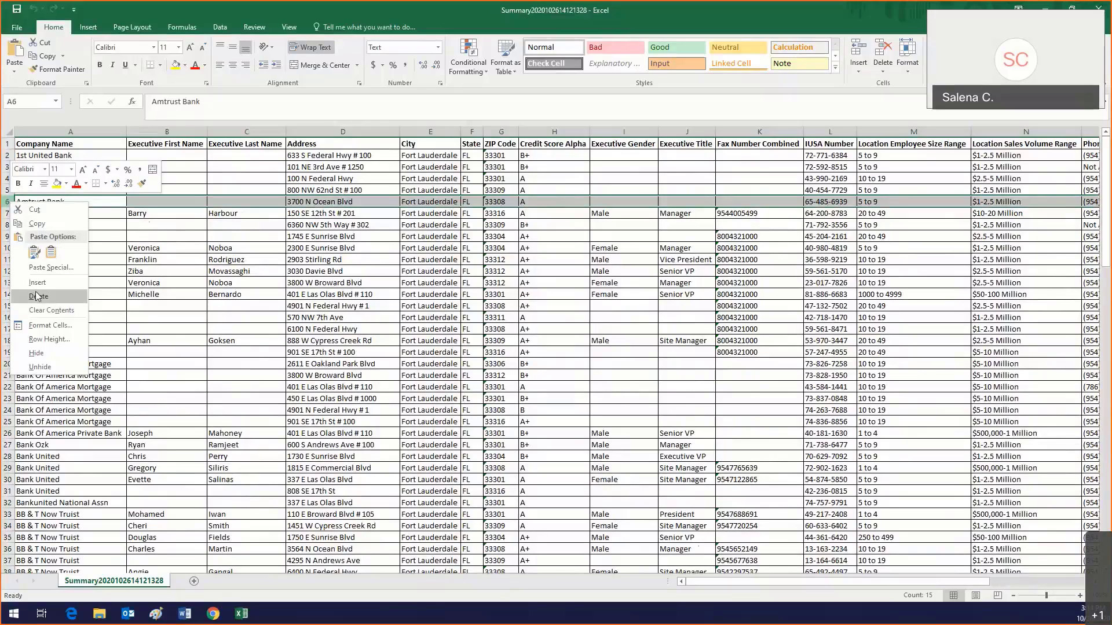
left_click(263, 239)
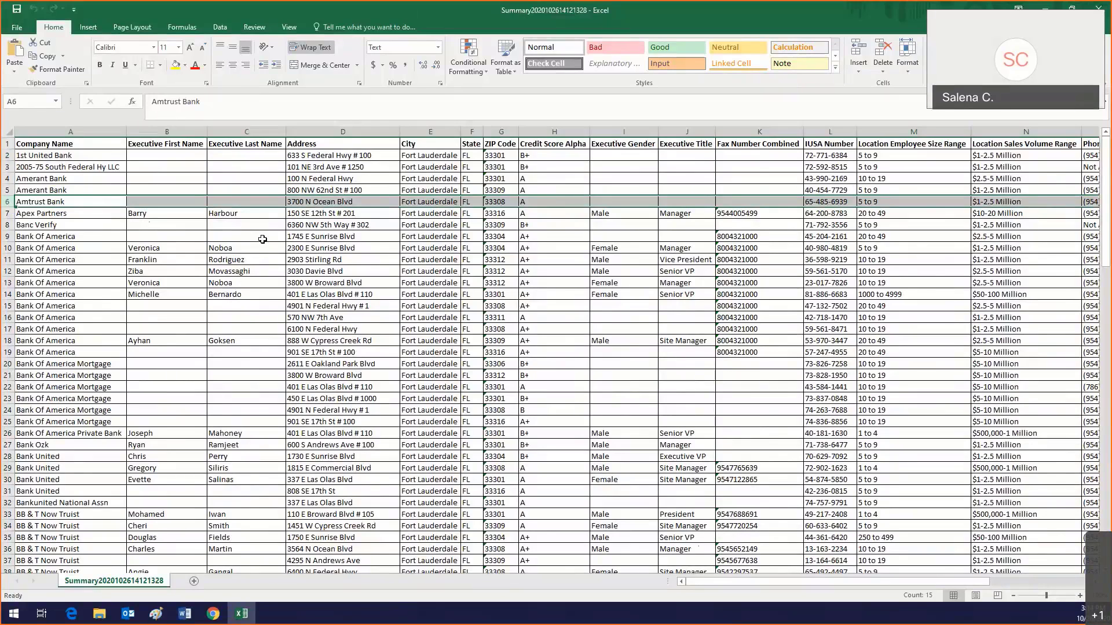
Step: Autofit column A so the full company names show
left_click(54, 163)
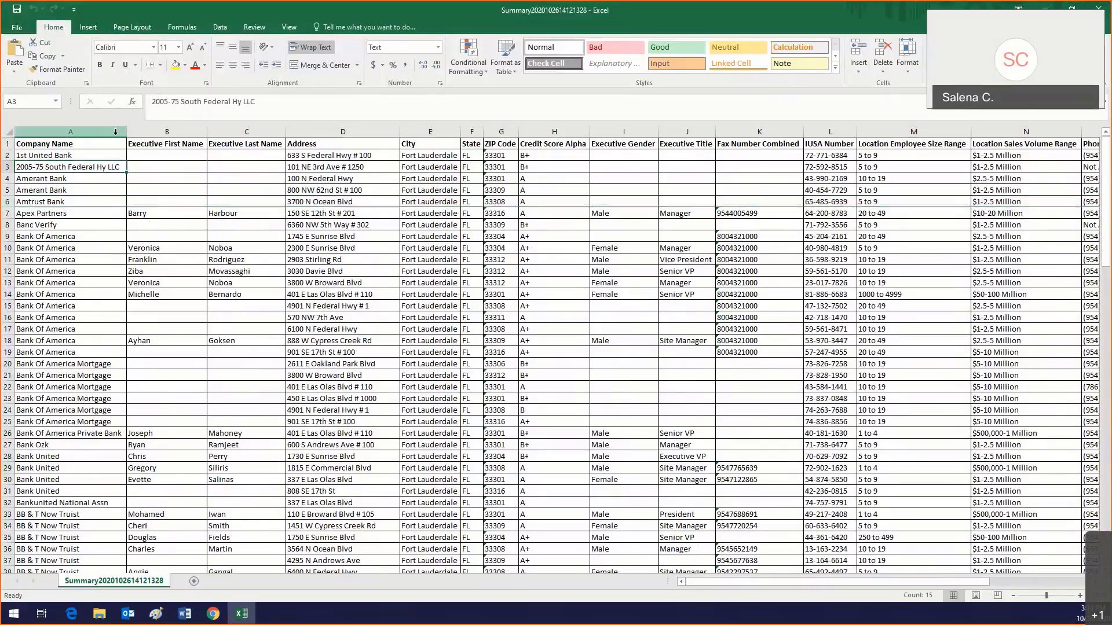
left_click_drag(126, 132, 95, 131)
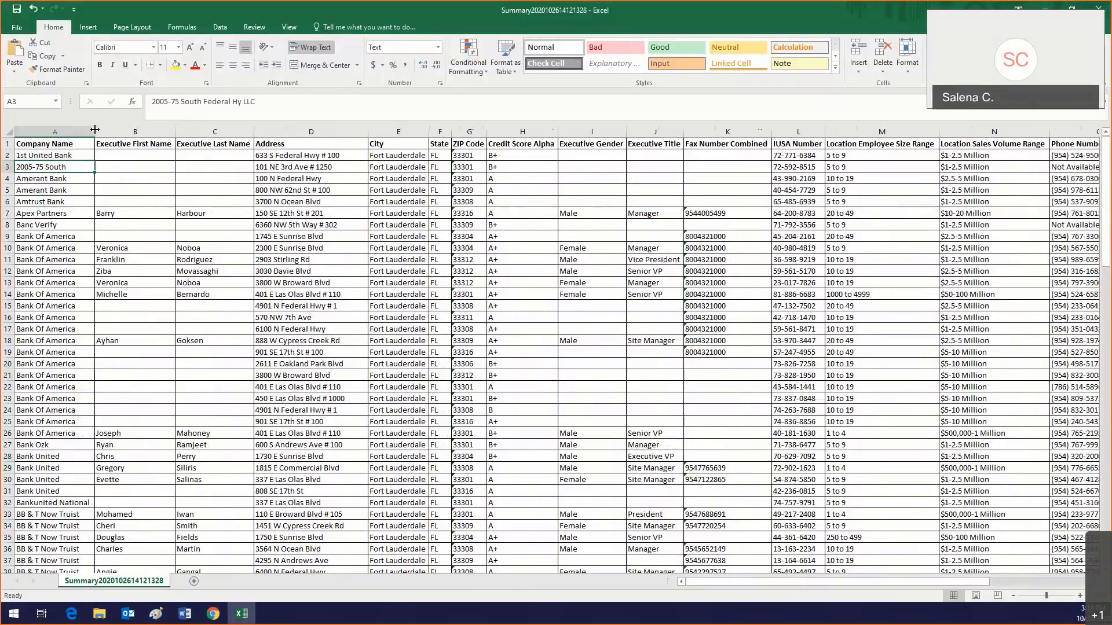
double_click(95, 129)
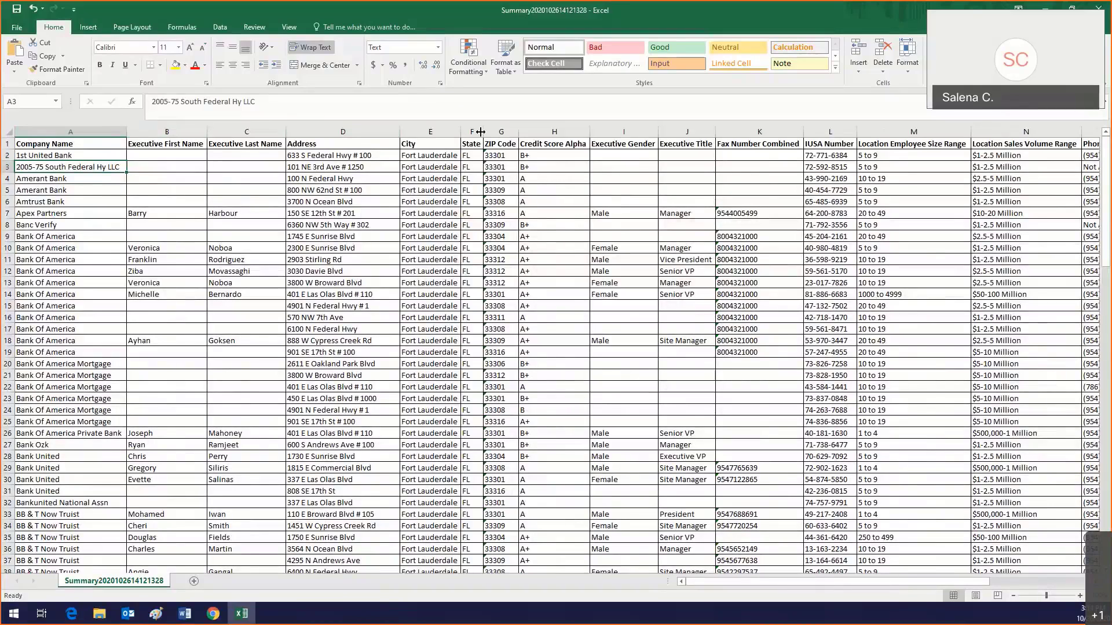
Step: Widen the Credit Score Alpha column to show its heading, then select the Address column
left_click(556, 131)
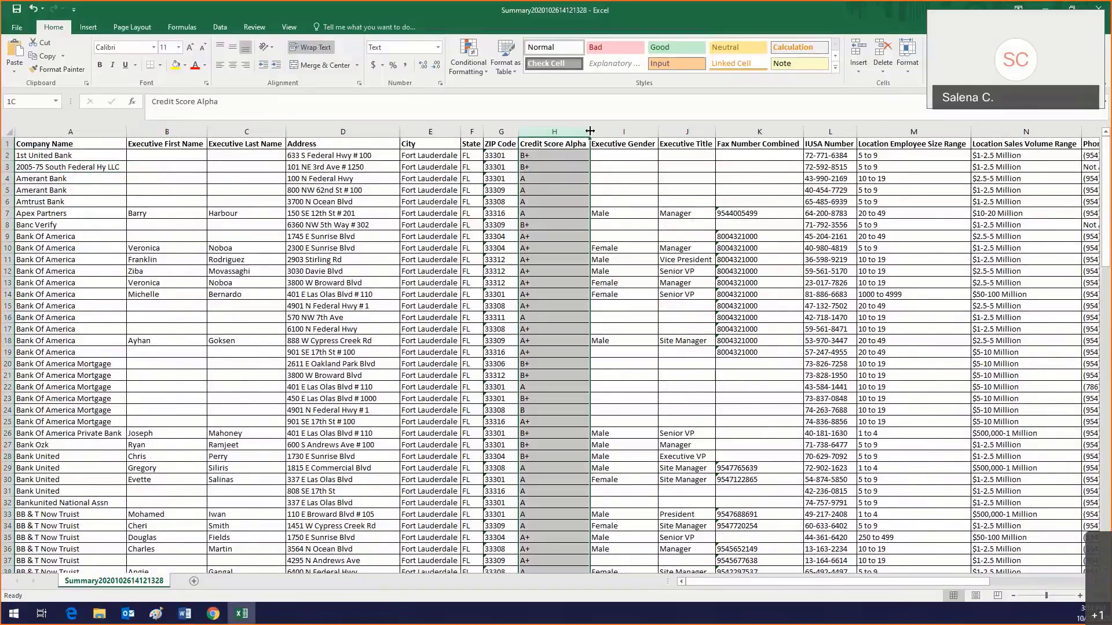
left_click_drag(589, 130, 570, 130)
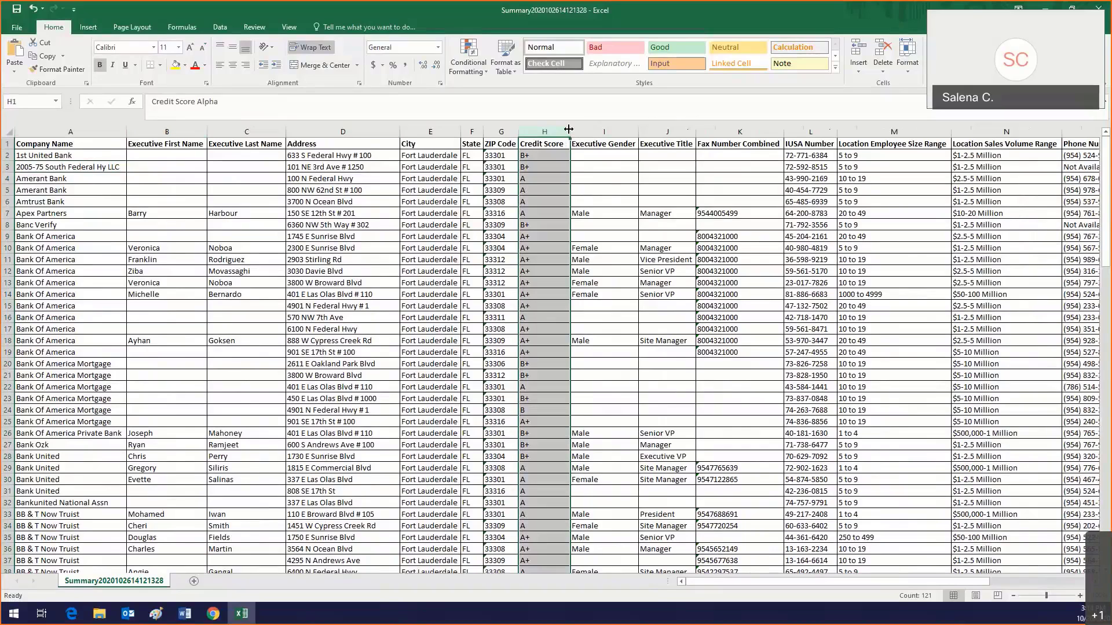
left_click_drag(571, 129, 607, 123)
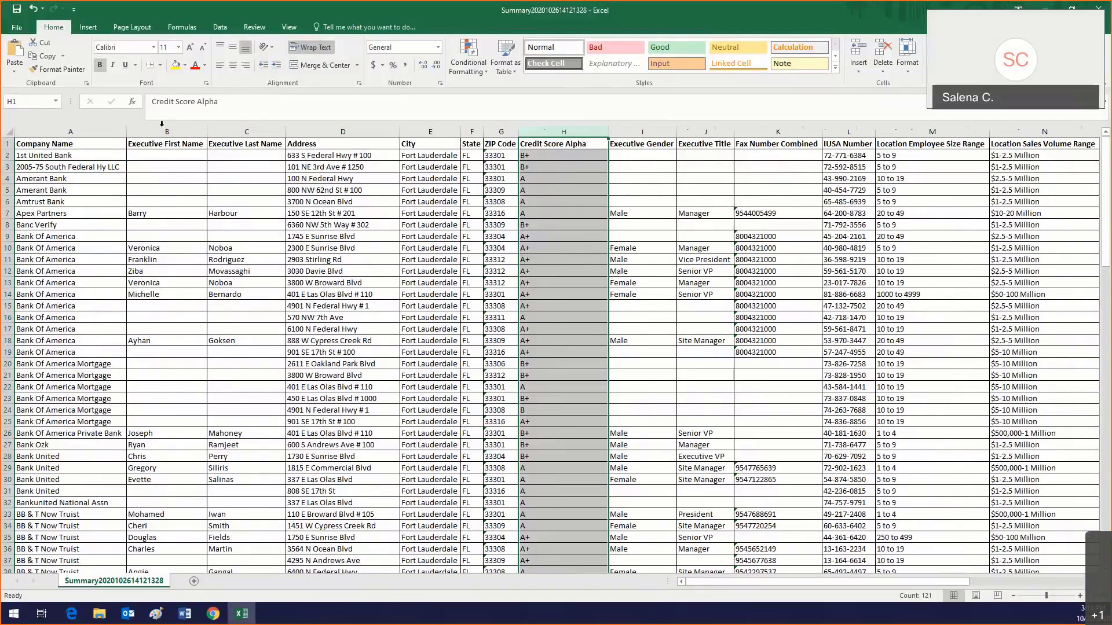
left_click(352, 129)
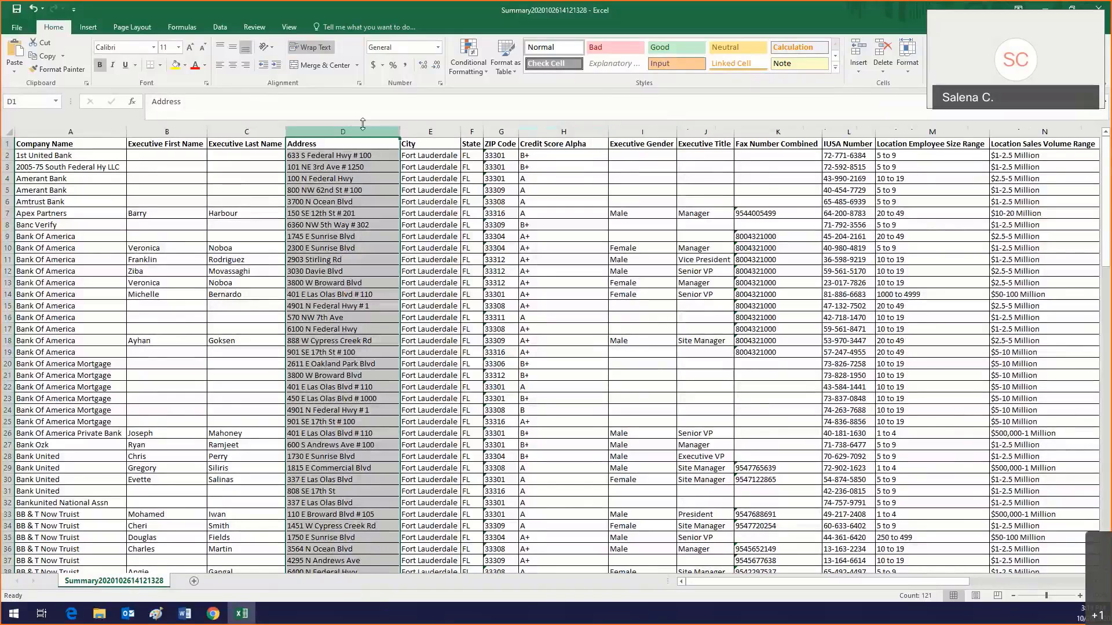
left_click(225, 29)
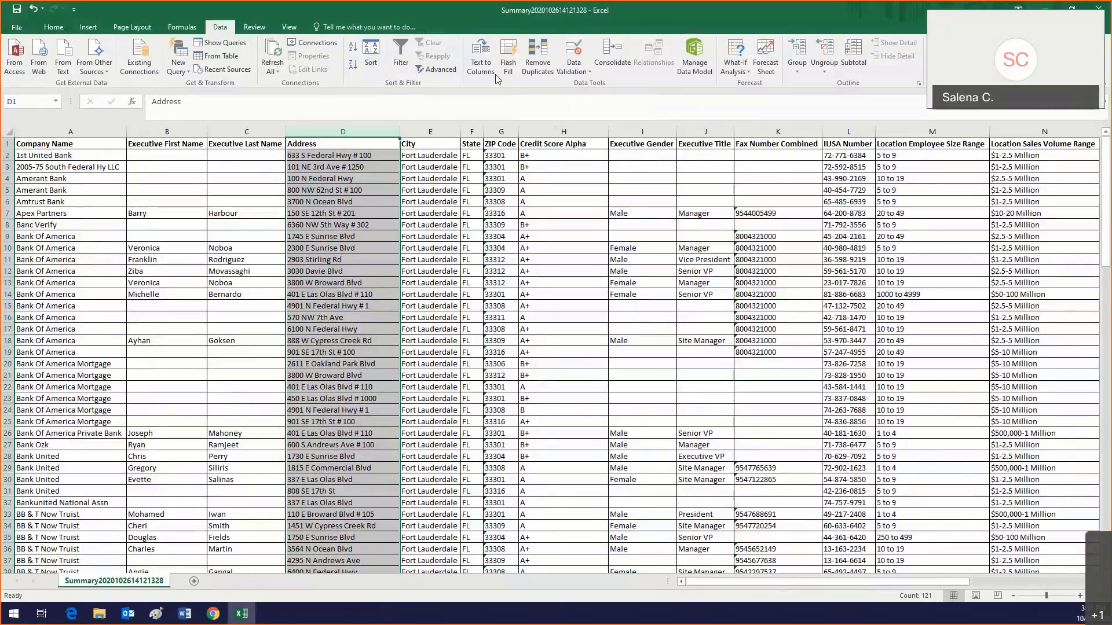
Step: Remove duplicate rows by the Address column only, expanding to the whole table, leaving 110 records
left_click(528, 69)
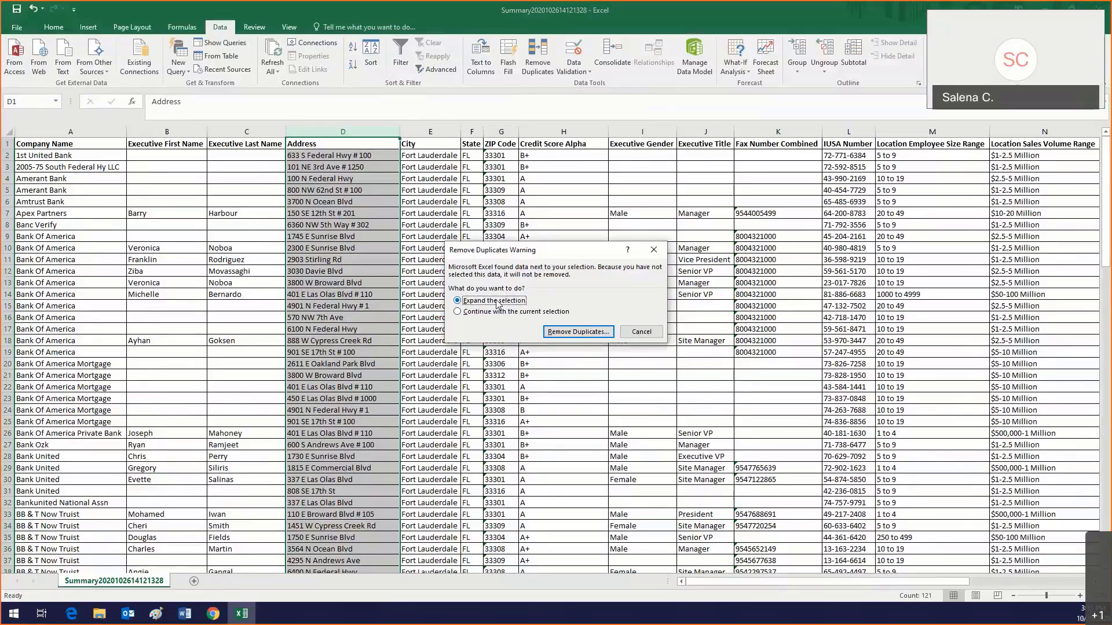
left_click(570, 332)
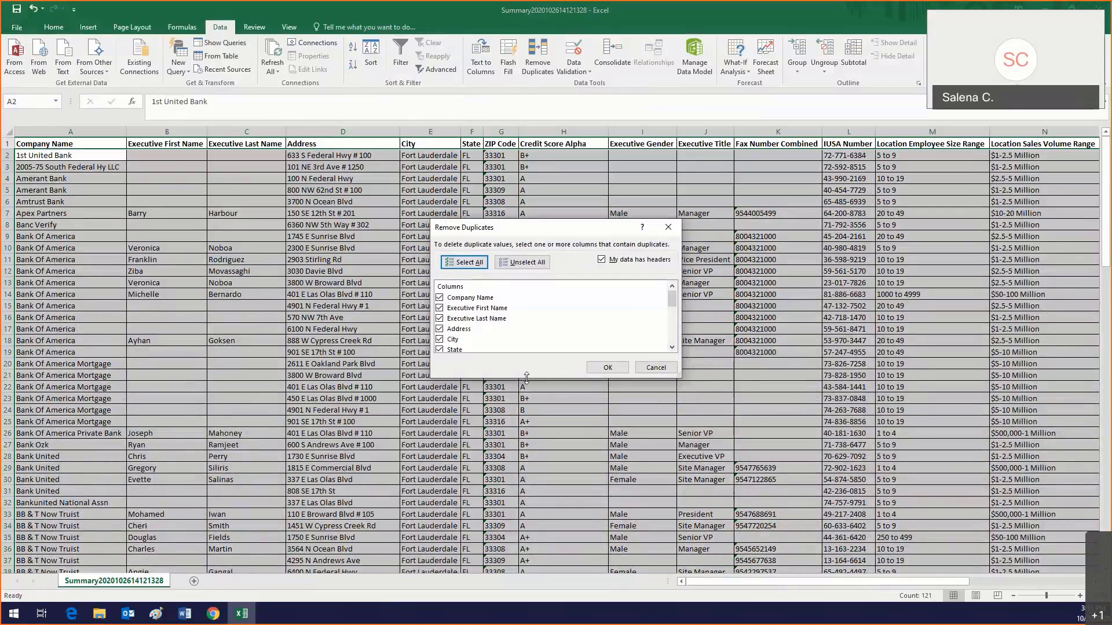
left_click_drag(526, 379, 568, 553)
left_click(524, 262)
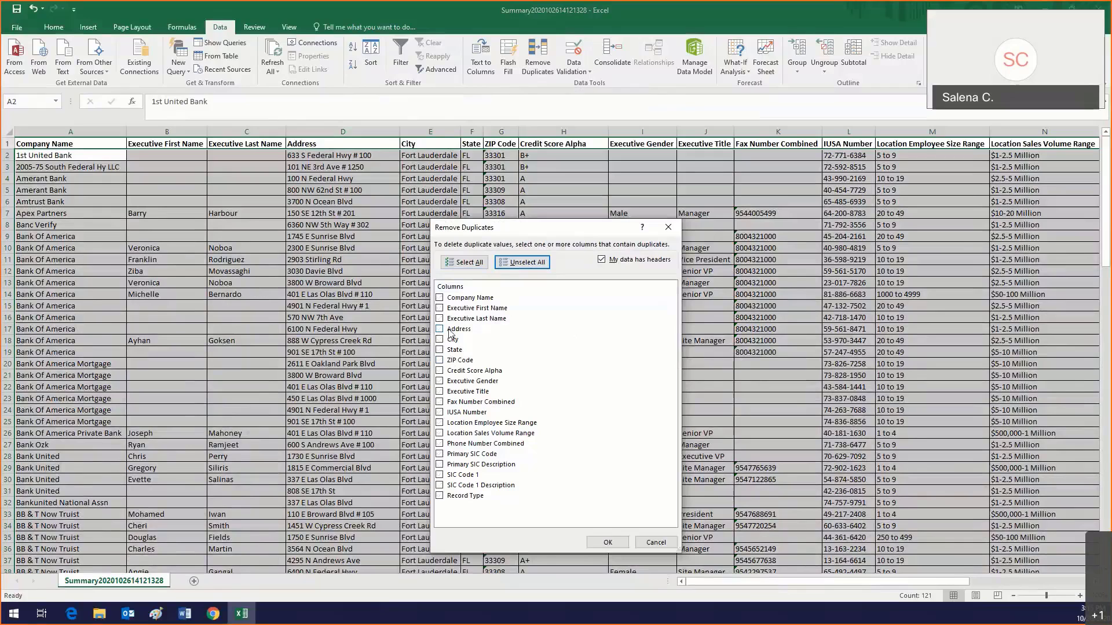
left_click(440, 329)
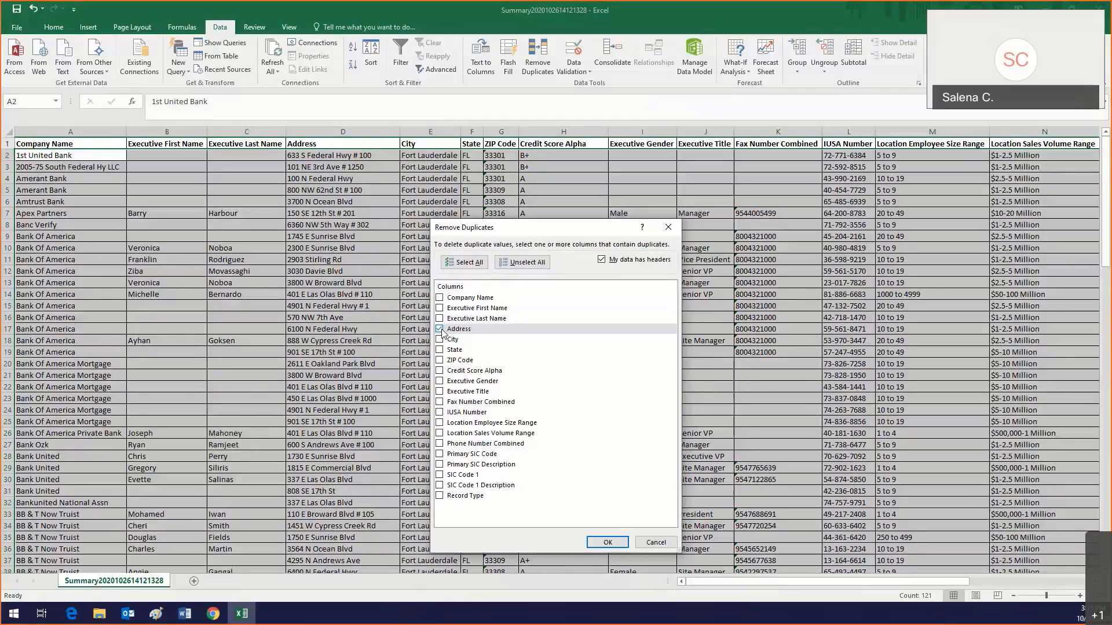
left_click(608, 542)
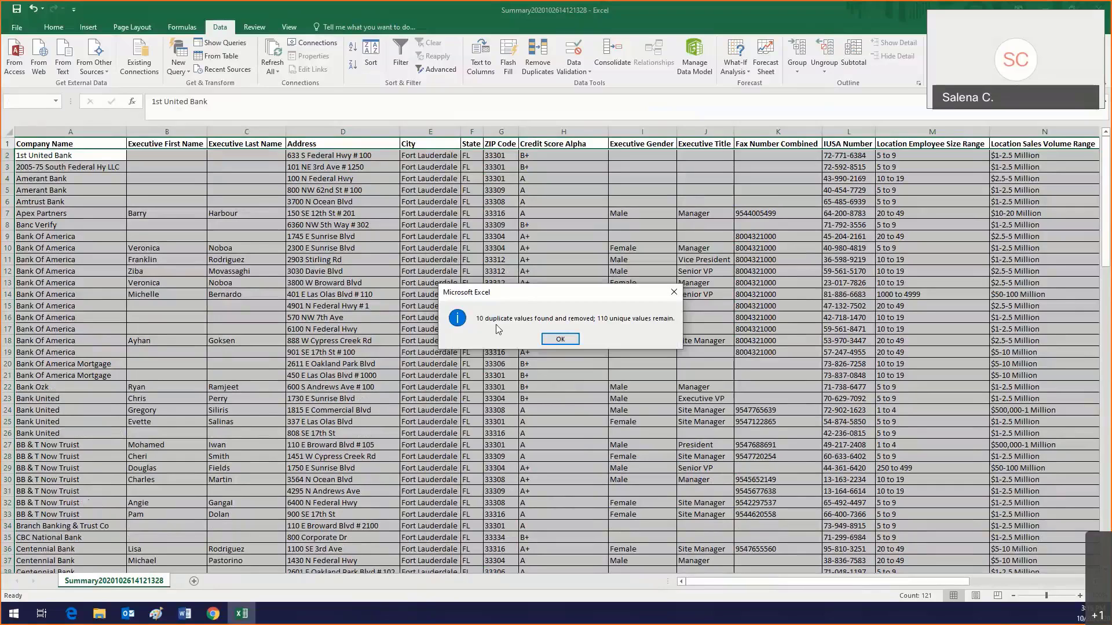
left_click(547, 339)
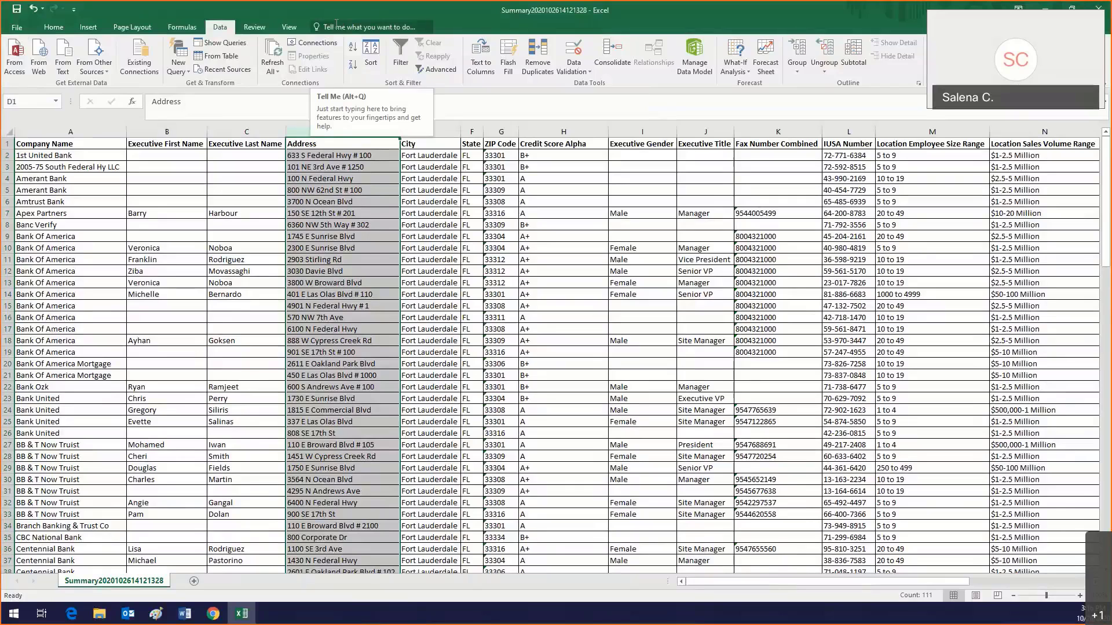
Step: Save the list in Documents as an Excel Workbook named 'Banks in Fort Lauderdale'
left_click(16, 28)
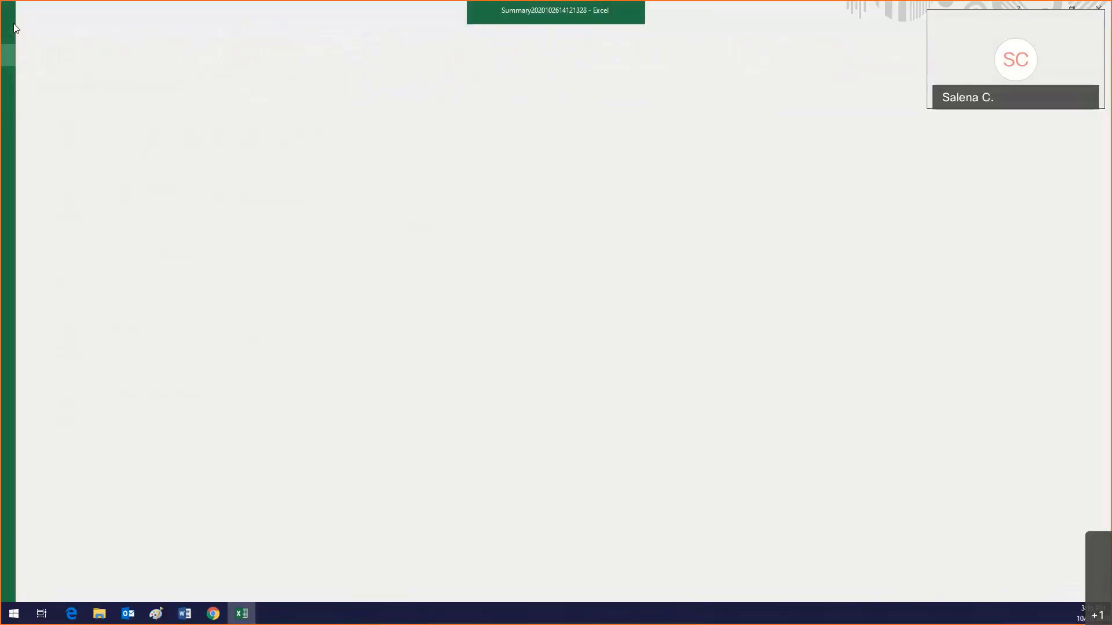
left_click(51, 143)
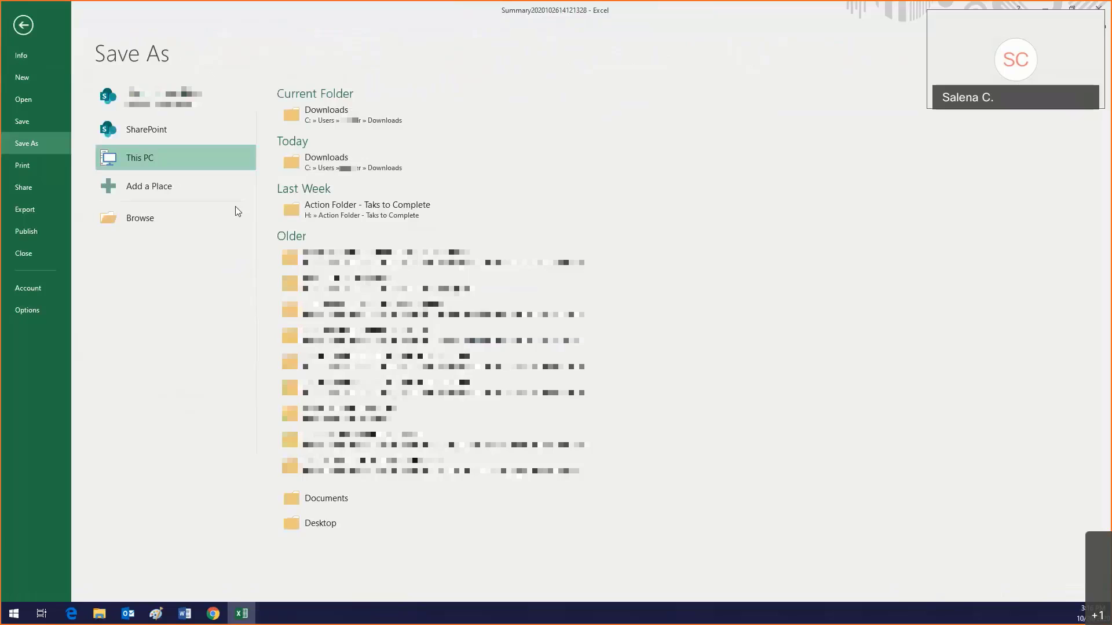
left_click(139, 218)
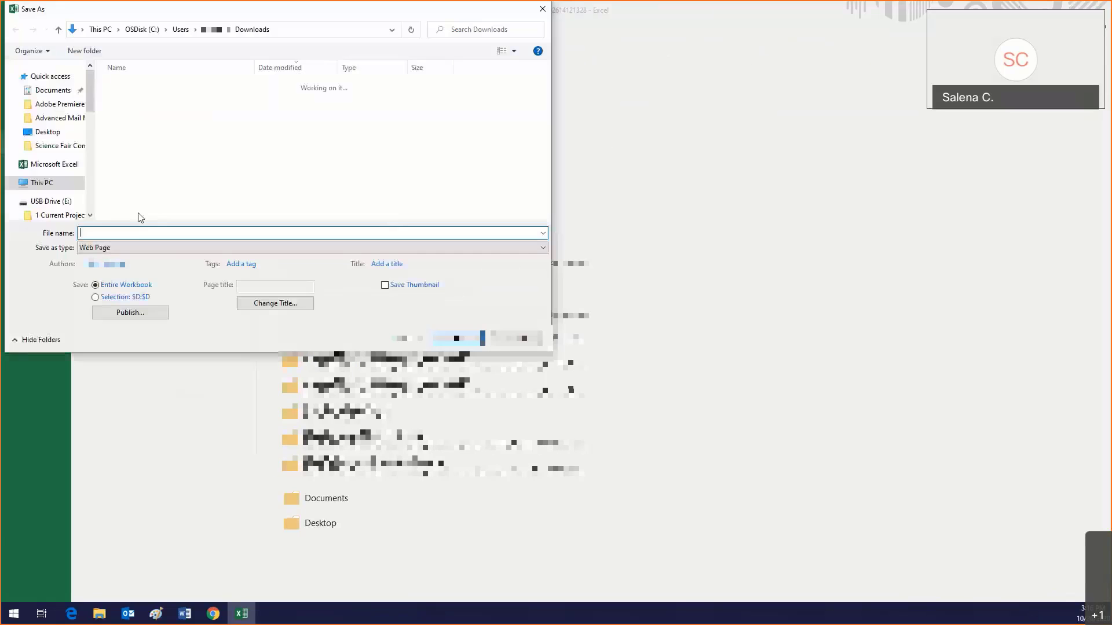
left_click(76, 91)
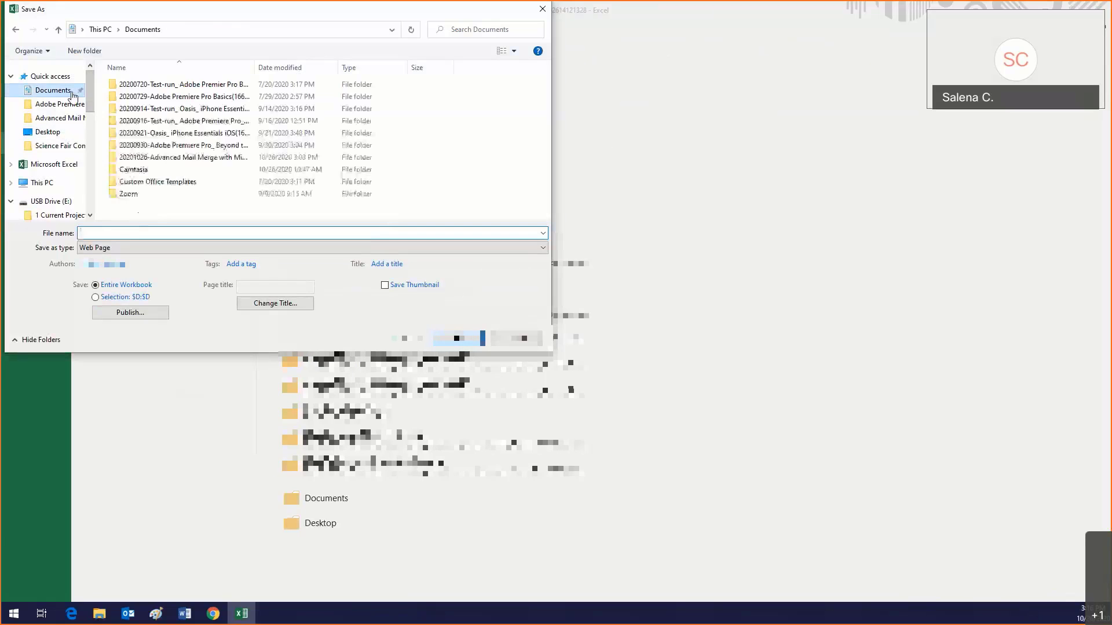
left_click(133, 247)
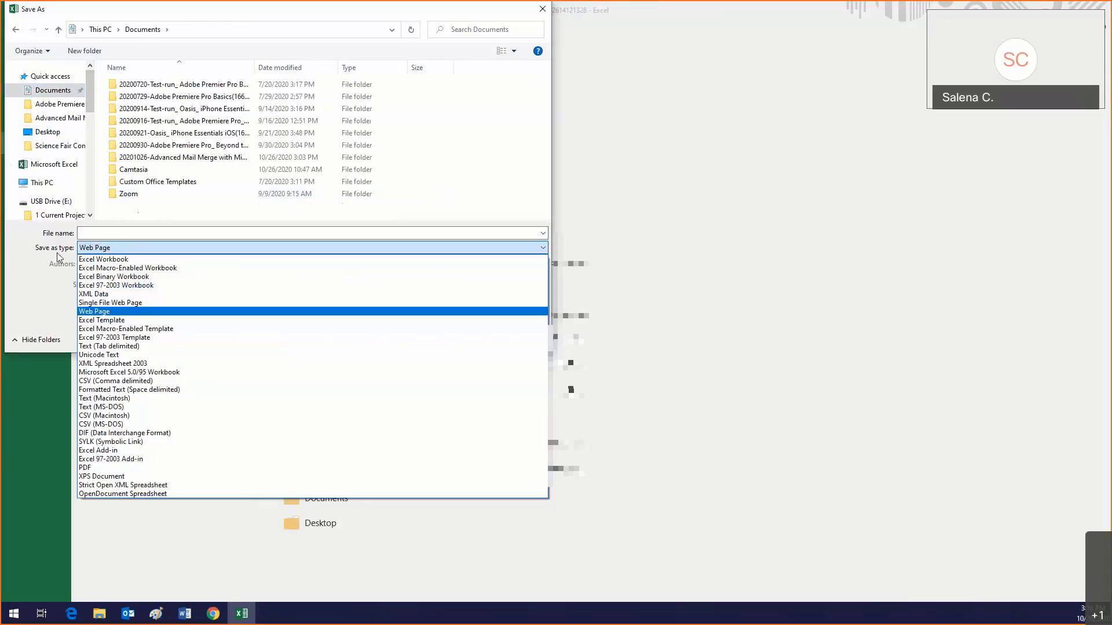
left_click(93, 261)
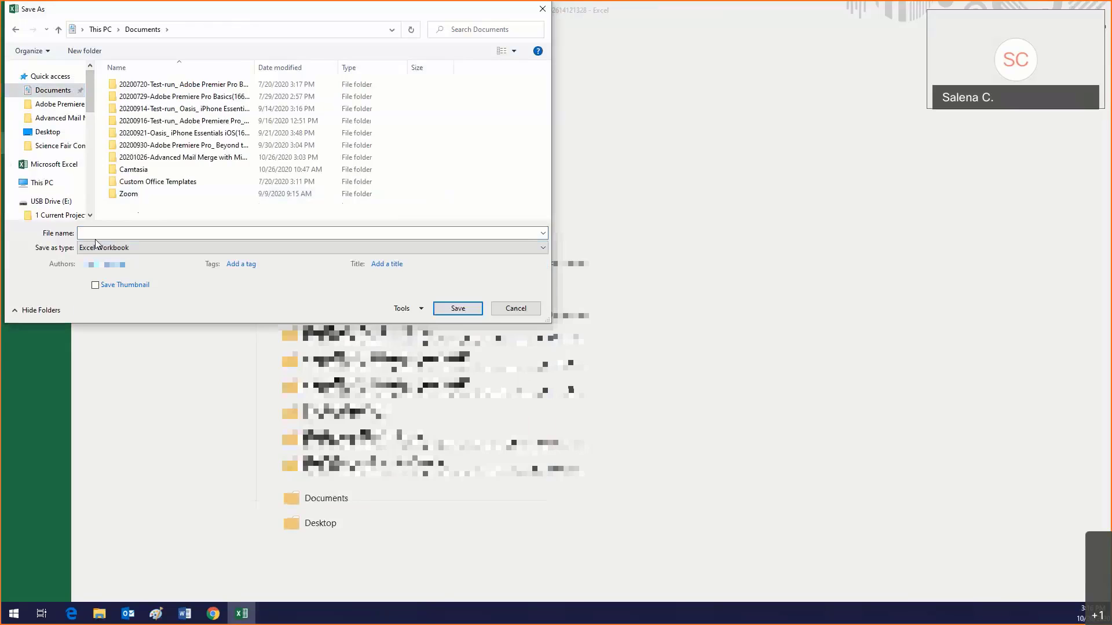
left_click(99, 234)
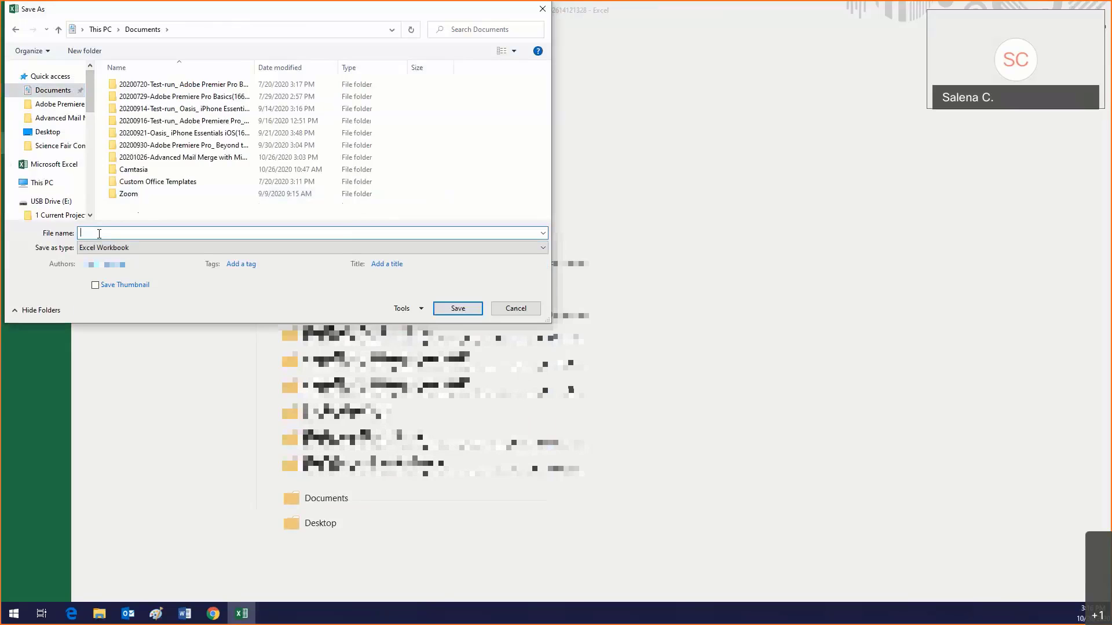
type("Banks in Fort Lauderdale")
key("Return")
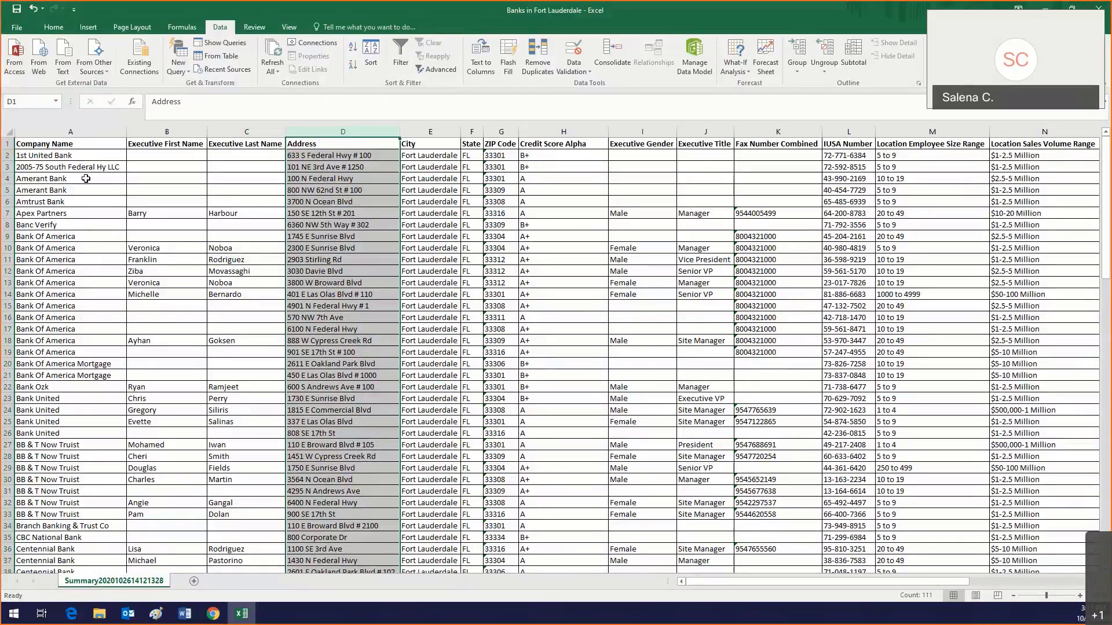
Step: Sort the whole table A to Z by Company Name, expanding the selection to all columns
left_click(78, 133)
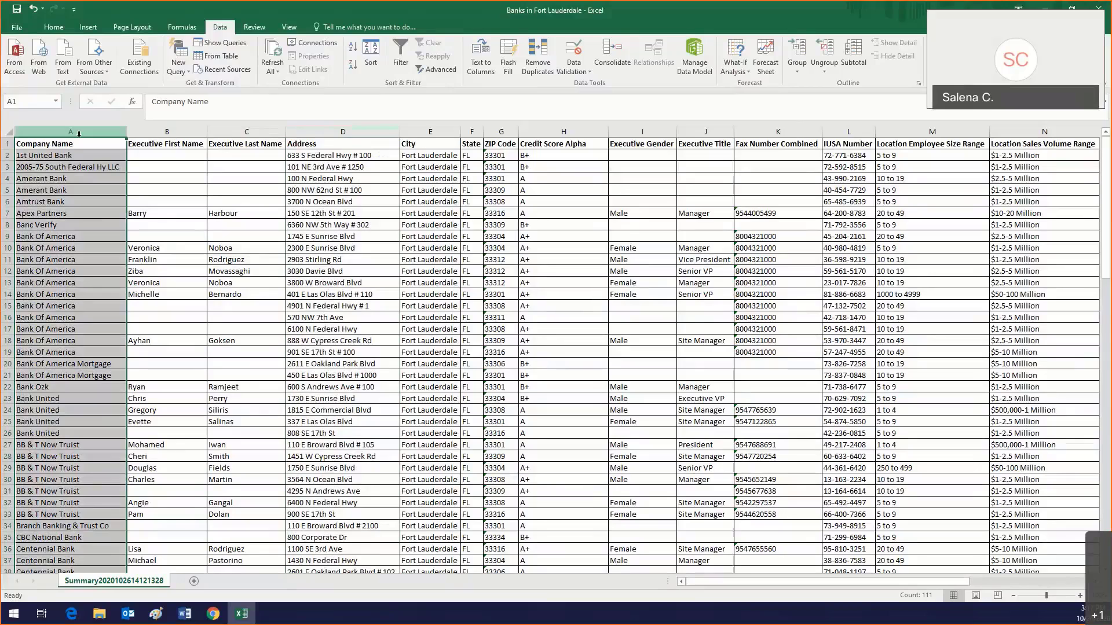
left_click(61, 27)
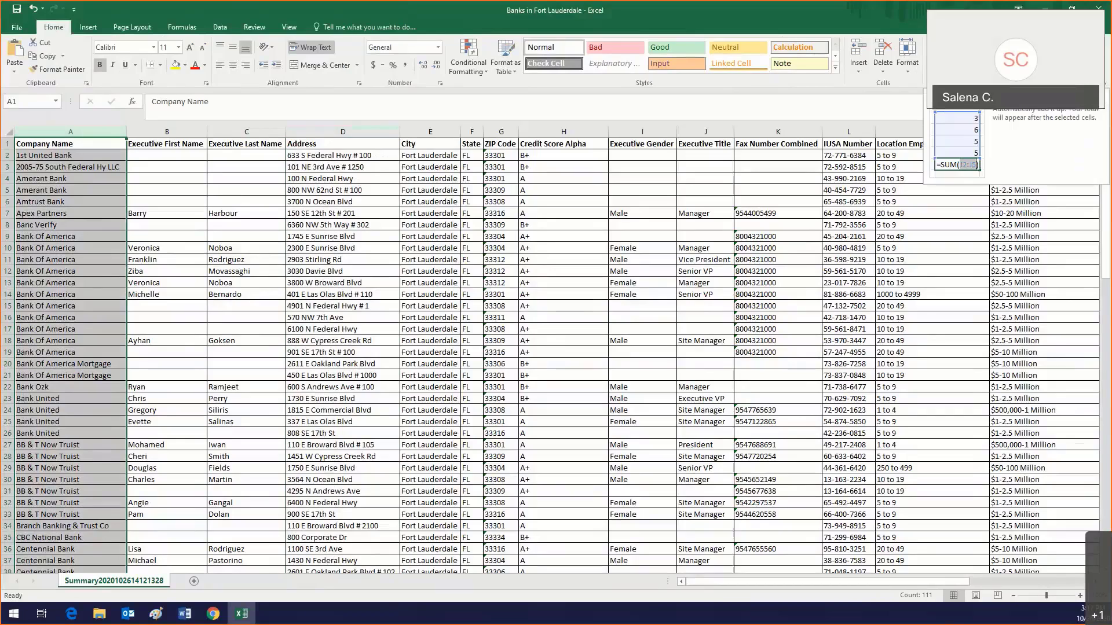
left_click(994, 58)
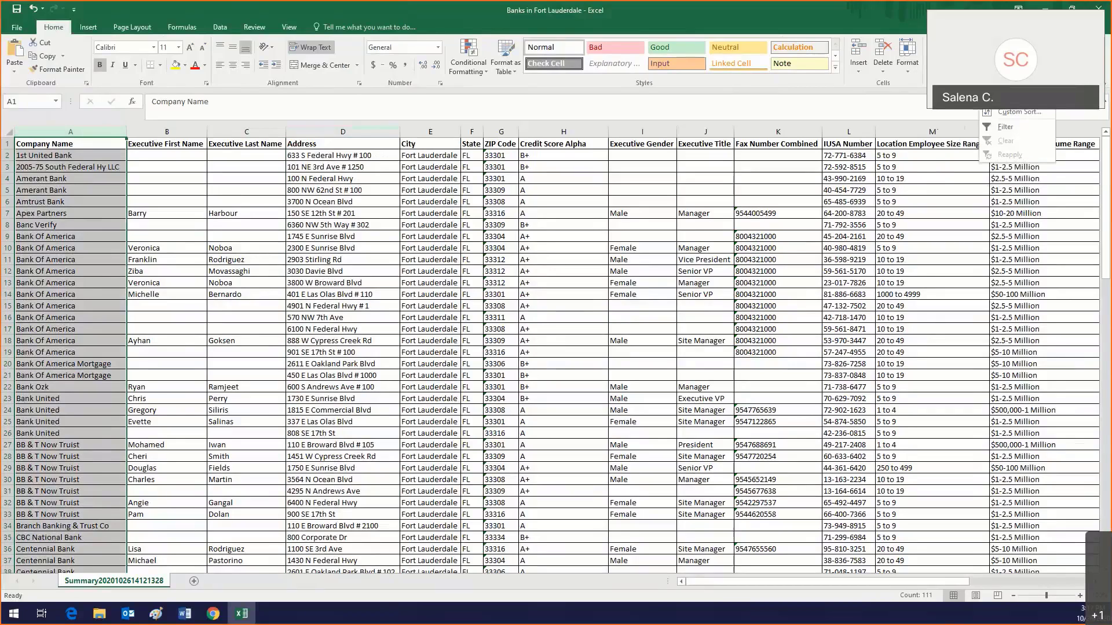
left_click(1013, 84)
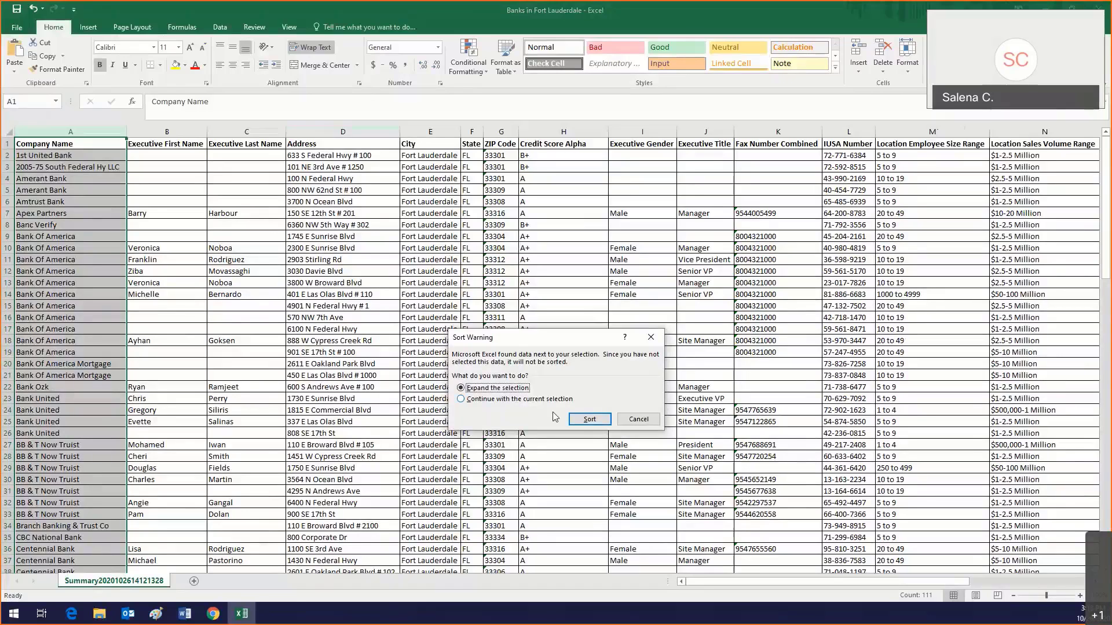
left_click(587, 419)
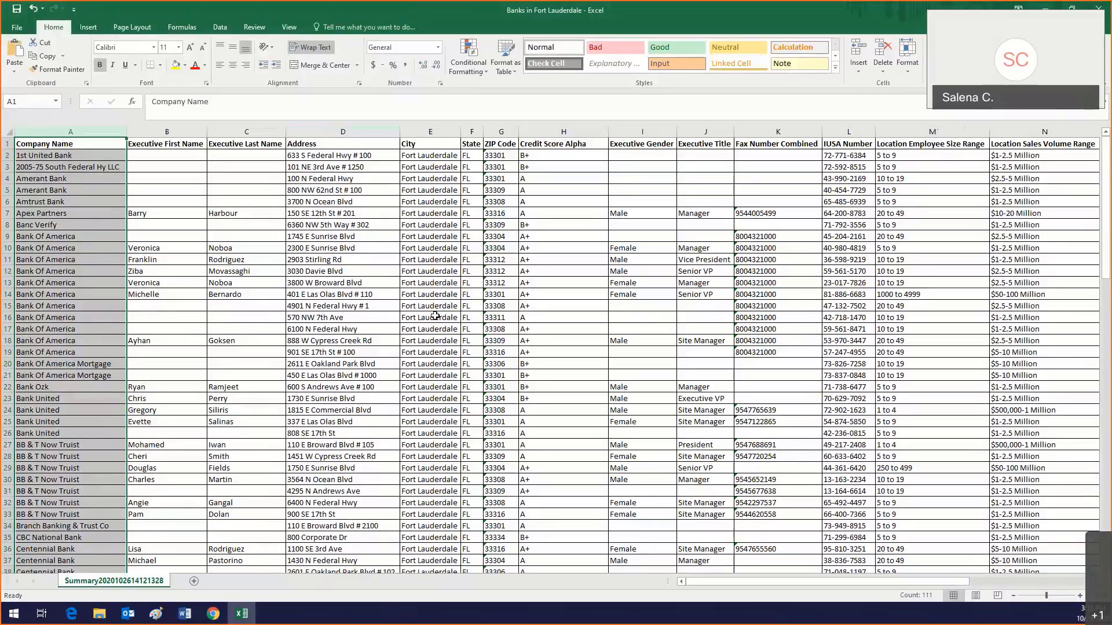
Step: Check the sorted rows and close the Excel workbook window
scroll(328, 326, "down", 3)
scroll(327, 325, "up", 3)
scroll(328, 326, "down", 3)
scroll(327, 326, "up", 3)
left_click(1099, 11)
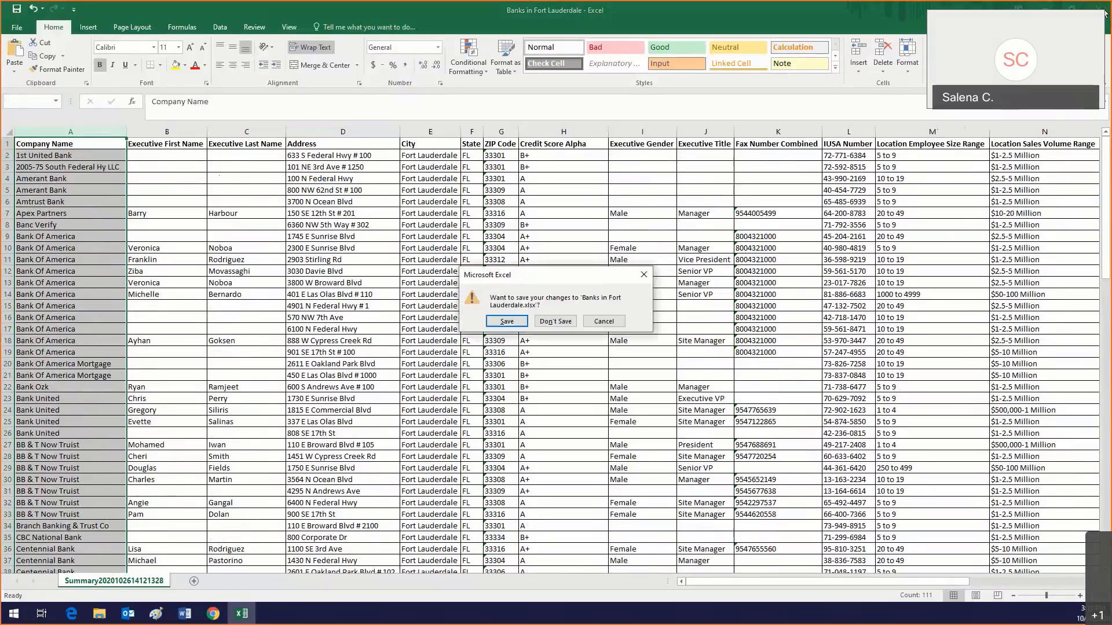
Step: Save the workbook changes, then close Chrome's download window to return to Word
left_click(507, 322)
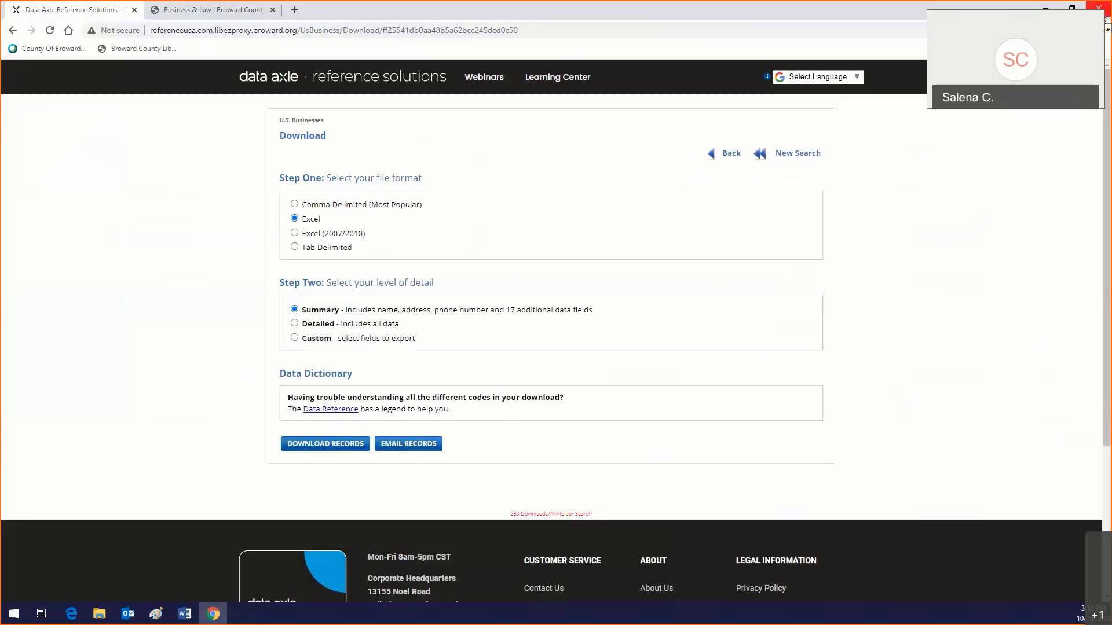
left_click(1098, 8)
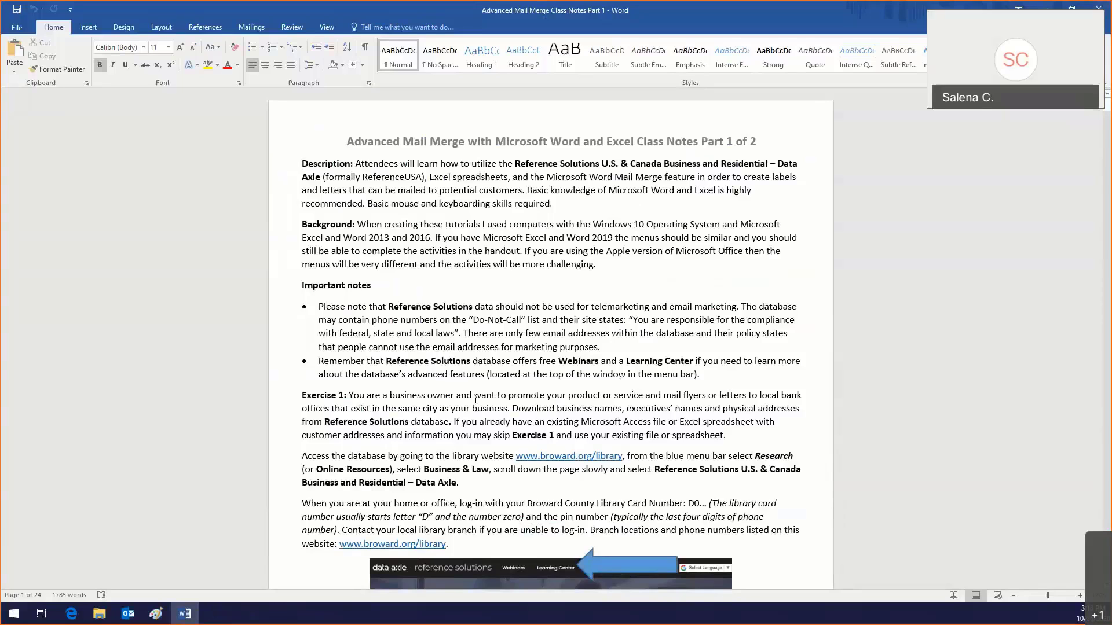
Step: Scroll the class notes down to the Update Count screenshot
scroll(475, 399, "down", 20)
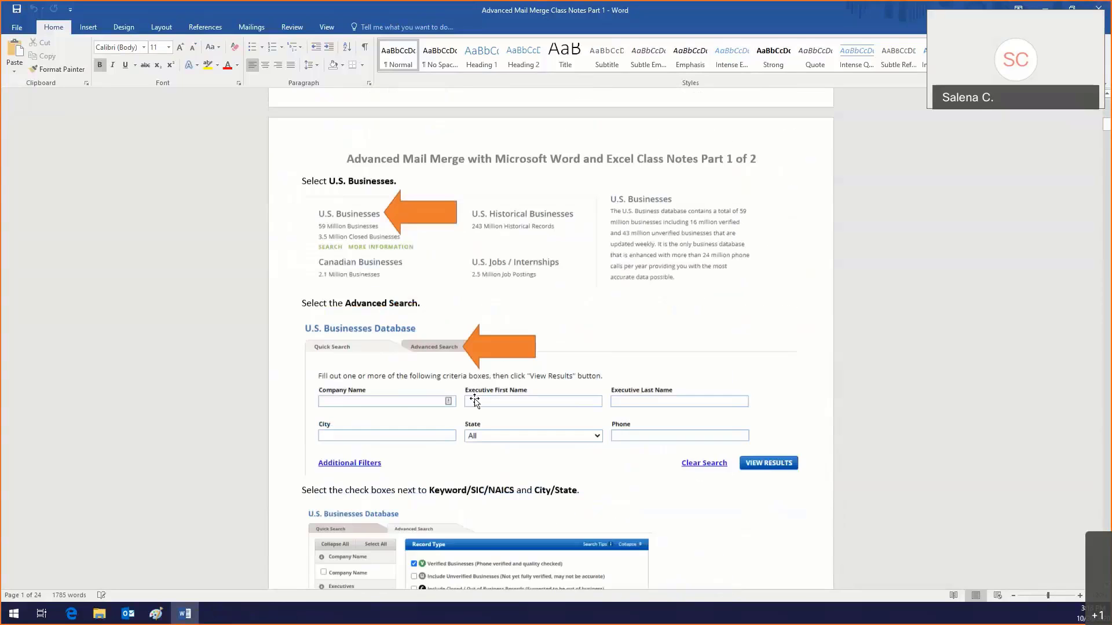
scroll(474, 401, "down", 10)
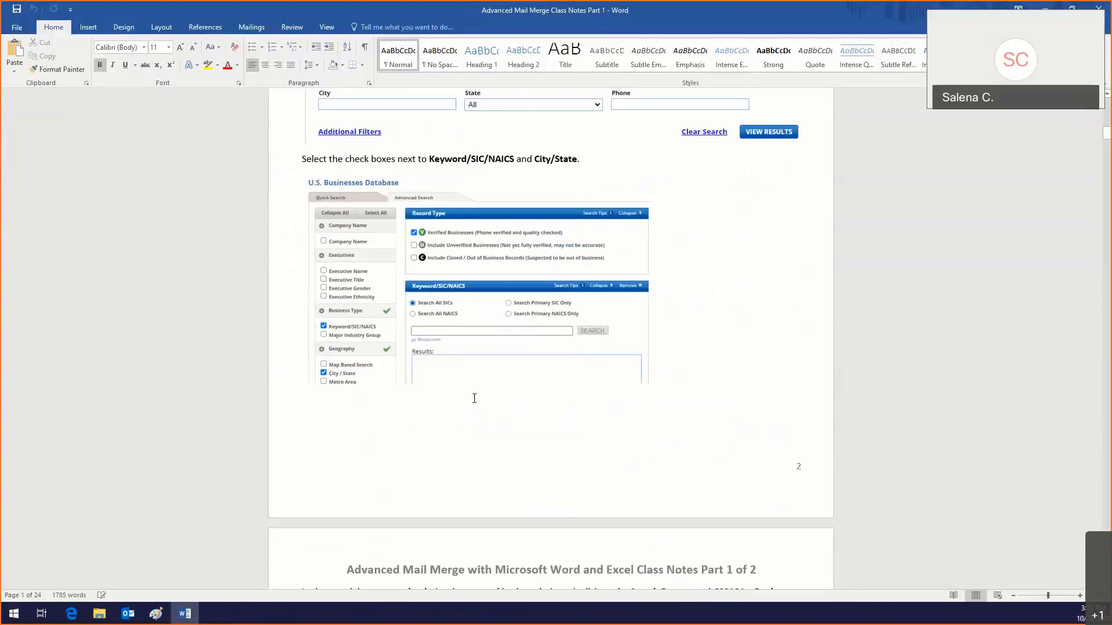
scroll(474, 398, "down", 12)
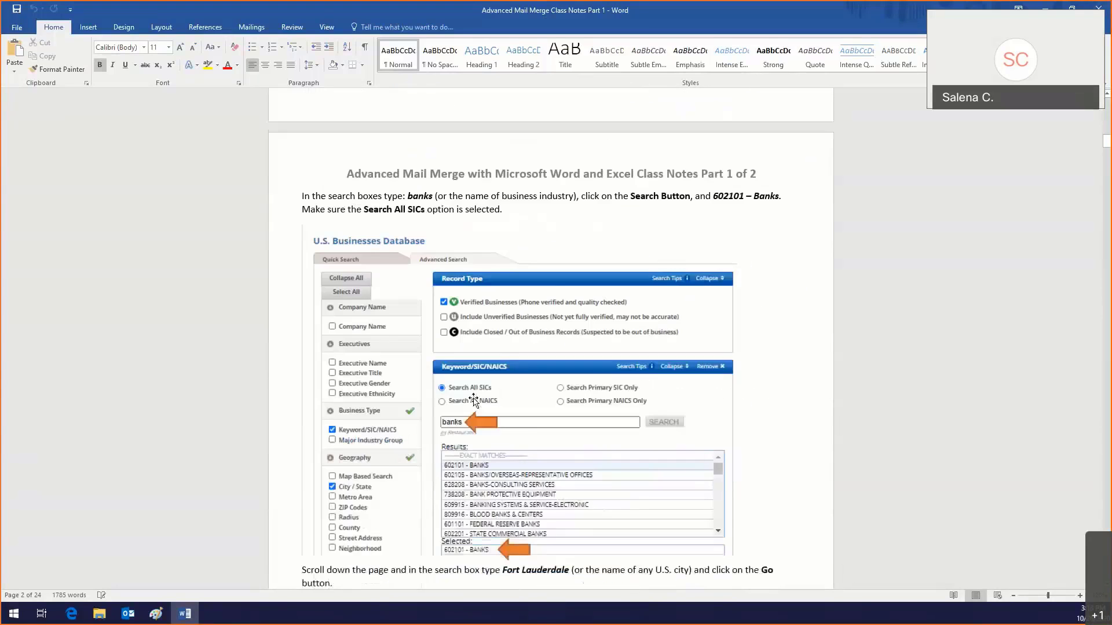
scroll(473, 400, "down", 13)
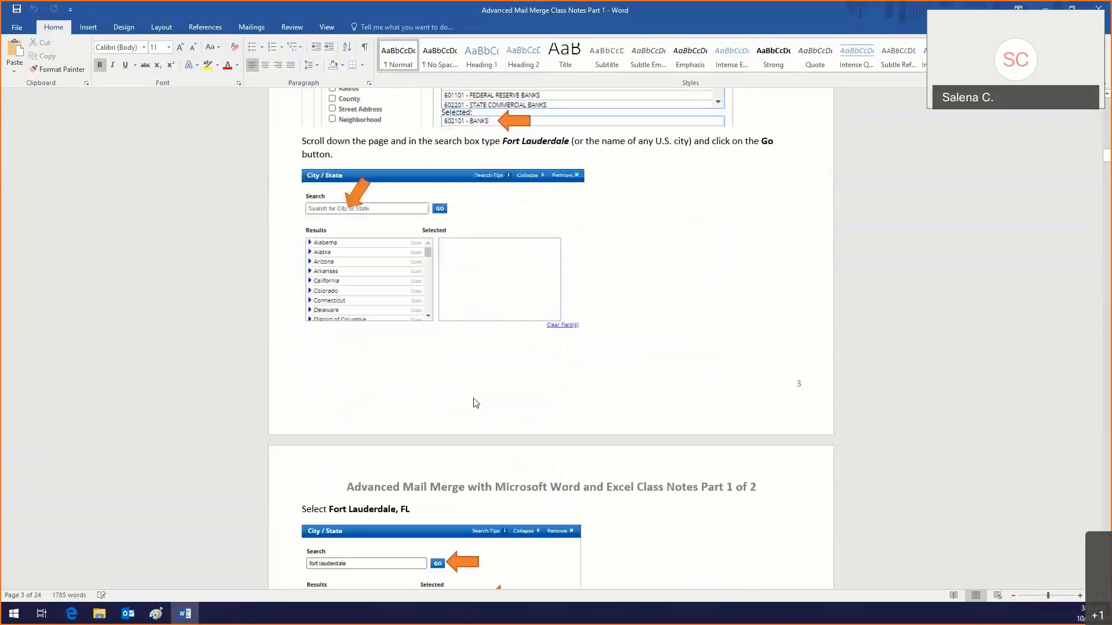
scroll(475, 401, "down", 10)
left_click(474, 400)
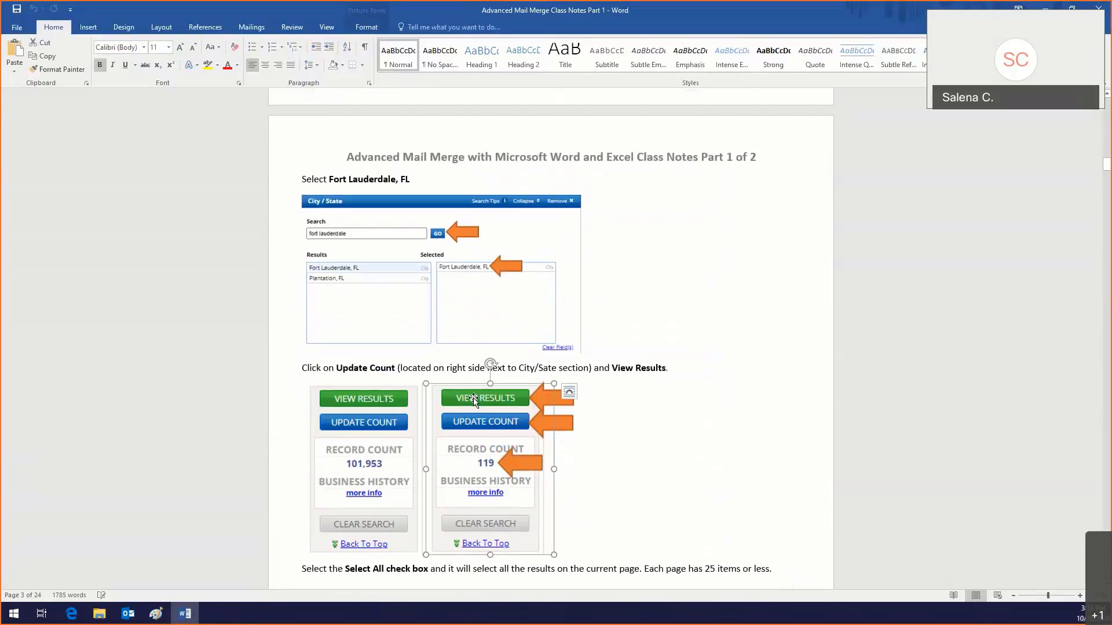
Step: Continue scrolling to Exercise 2 on page 9 and its Mail Merge label instructions
scroll(474, 400, "down", 4)
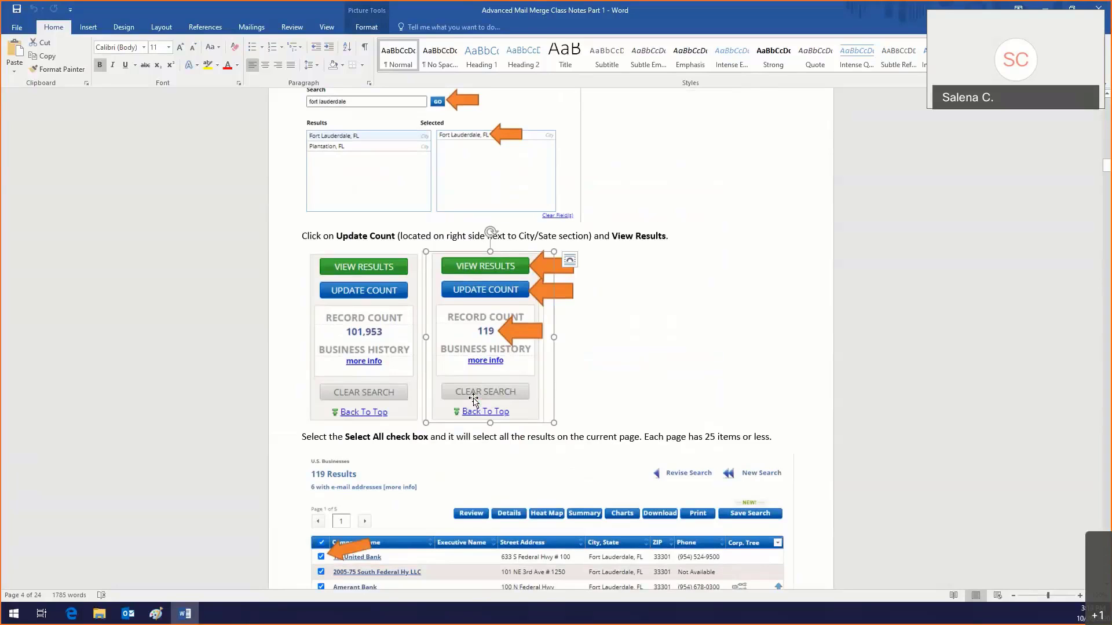
scroll(474, 399, "down", 6)
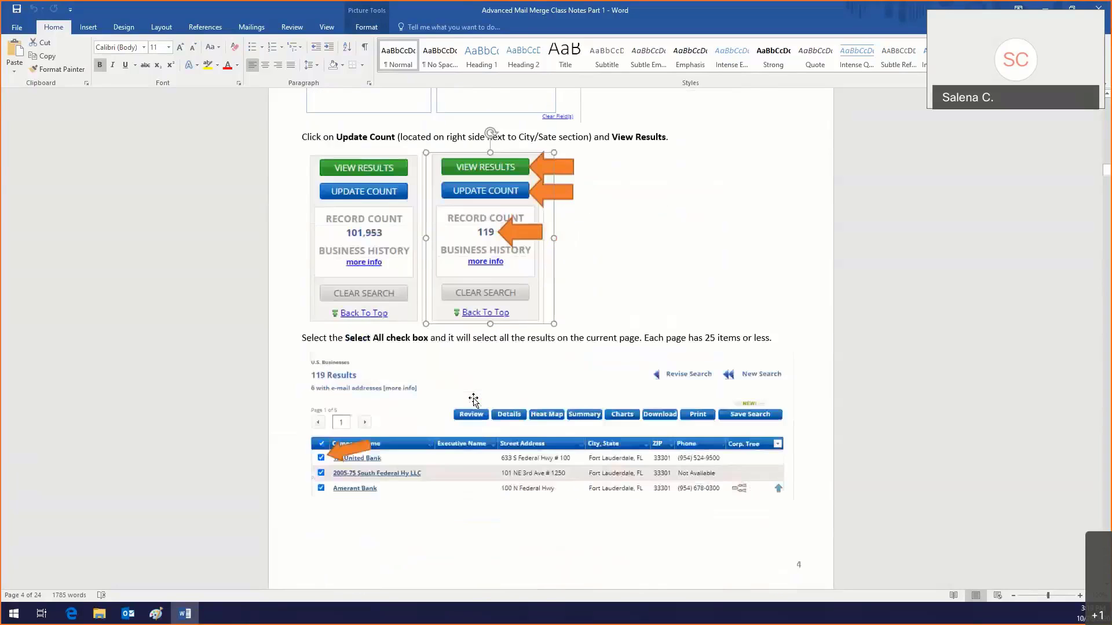
scroll(474, 398, "down", 2)
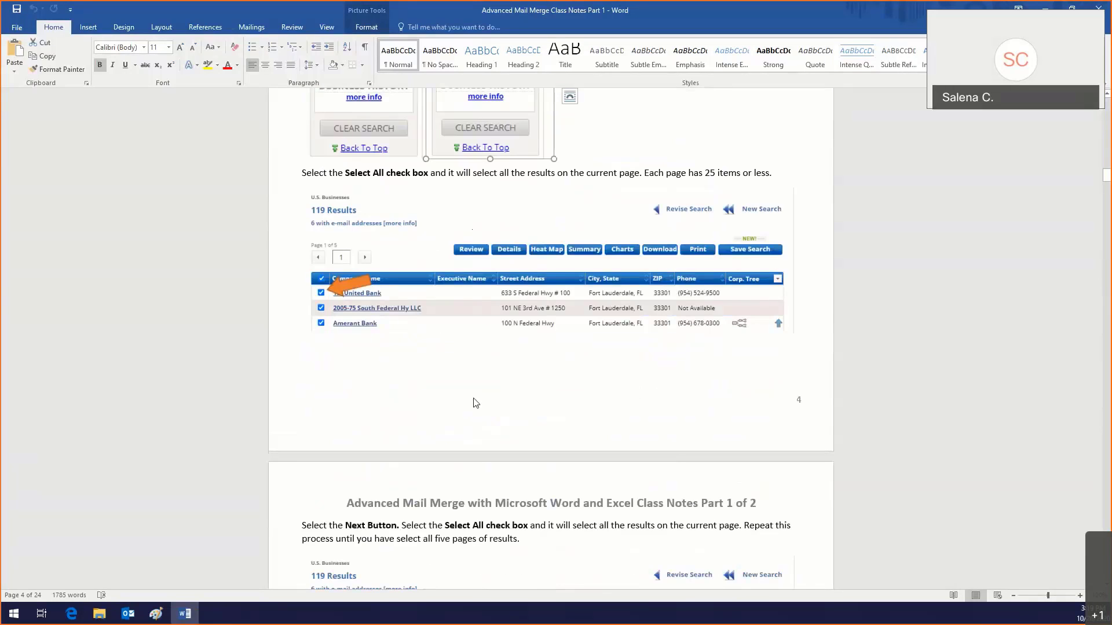
scroll(475, 403, "down", 5)
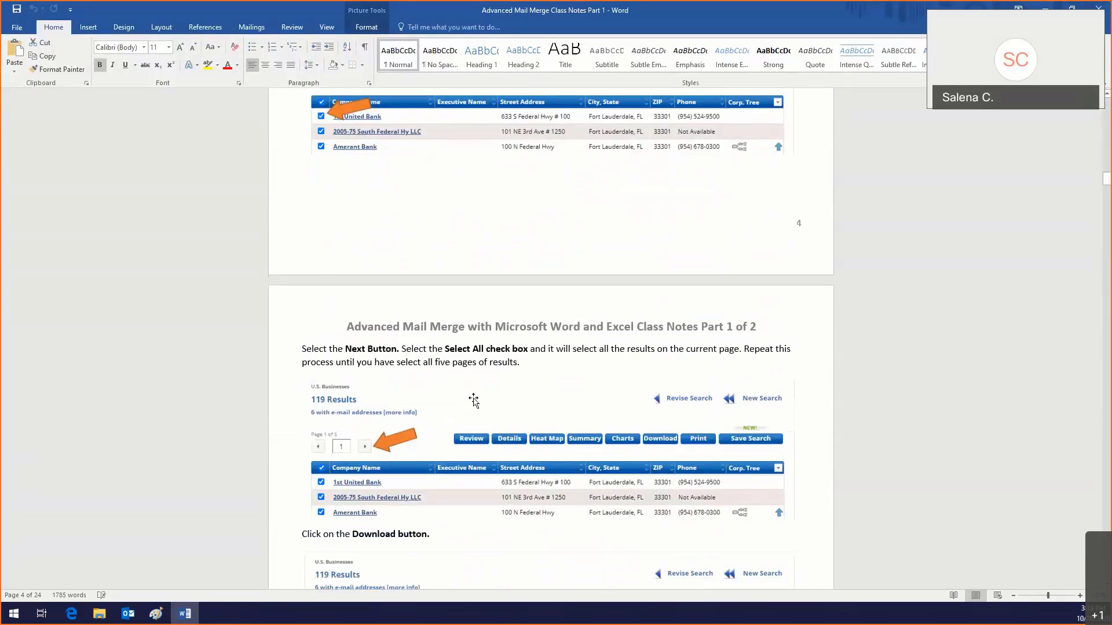
scroll(474, 400, "down", 5)
scroll(473, 399, "down", 10)
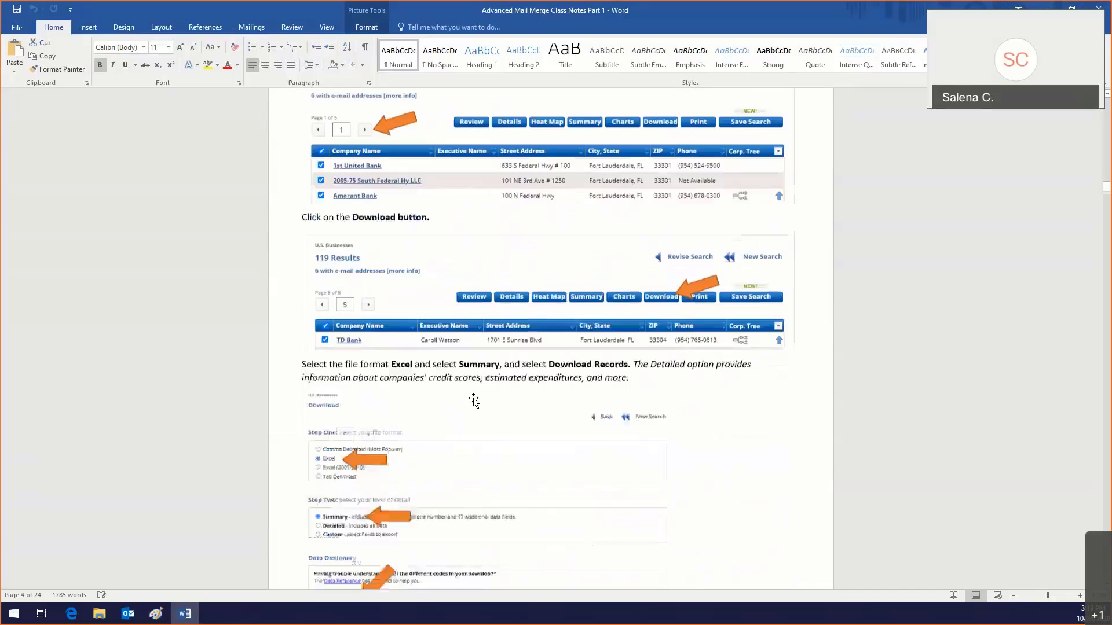
scroll(475, 403, "down", 13)
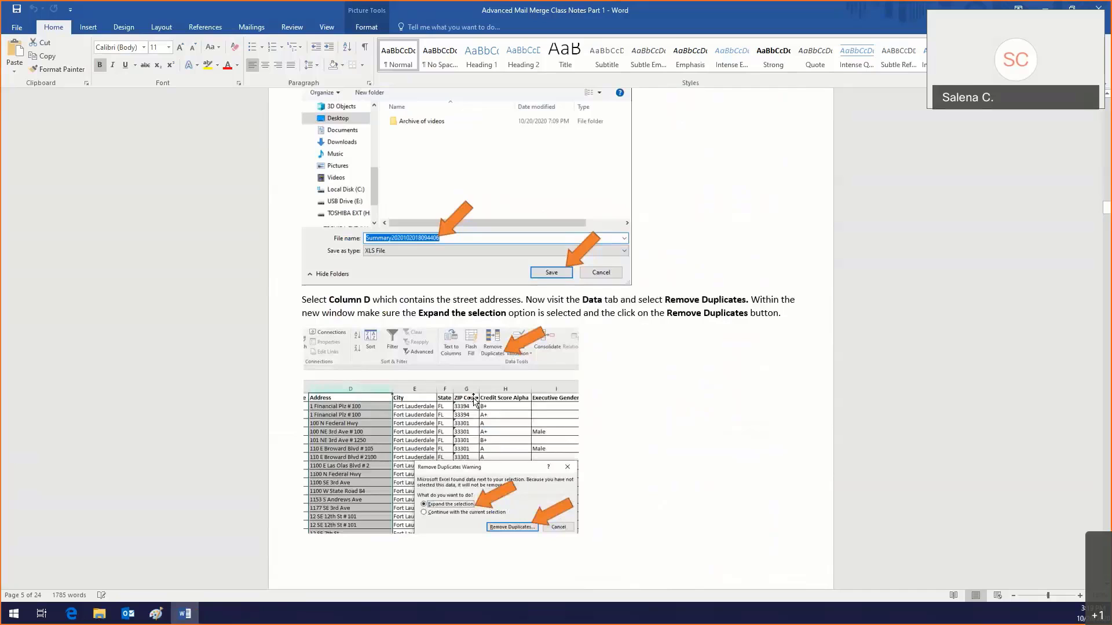
scroll(473, 400, "down", 9)
scroll(474, 400, "down", 12)
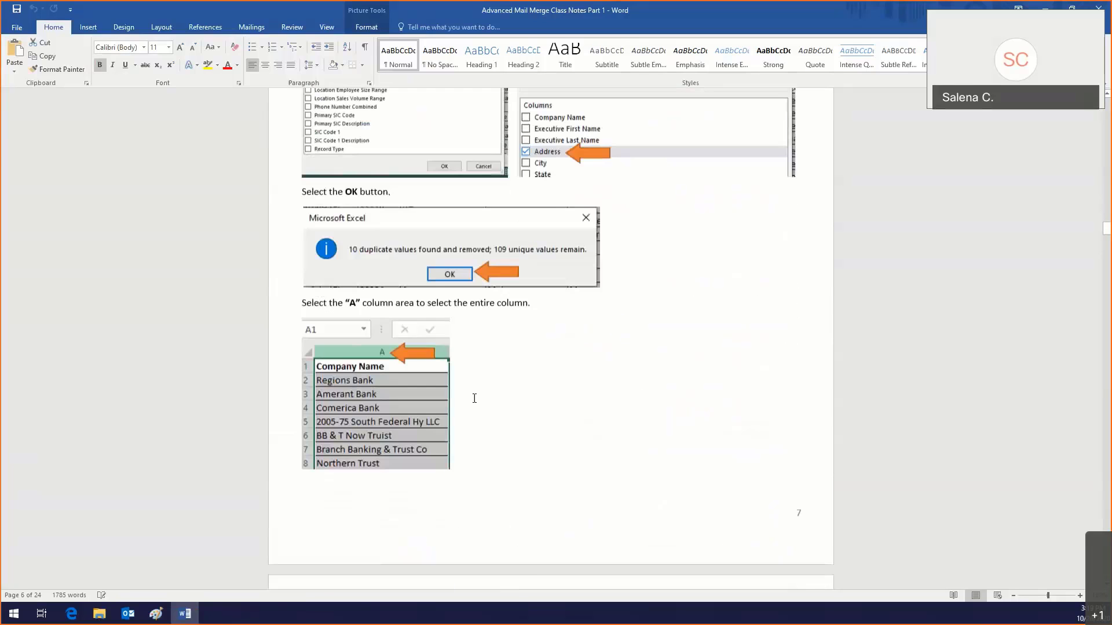
scroll(474, 399, "down", 13)
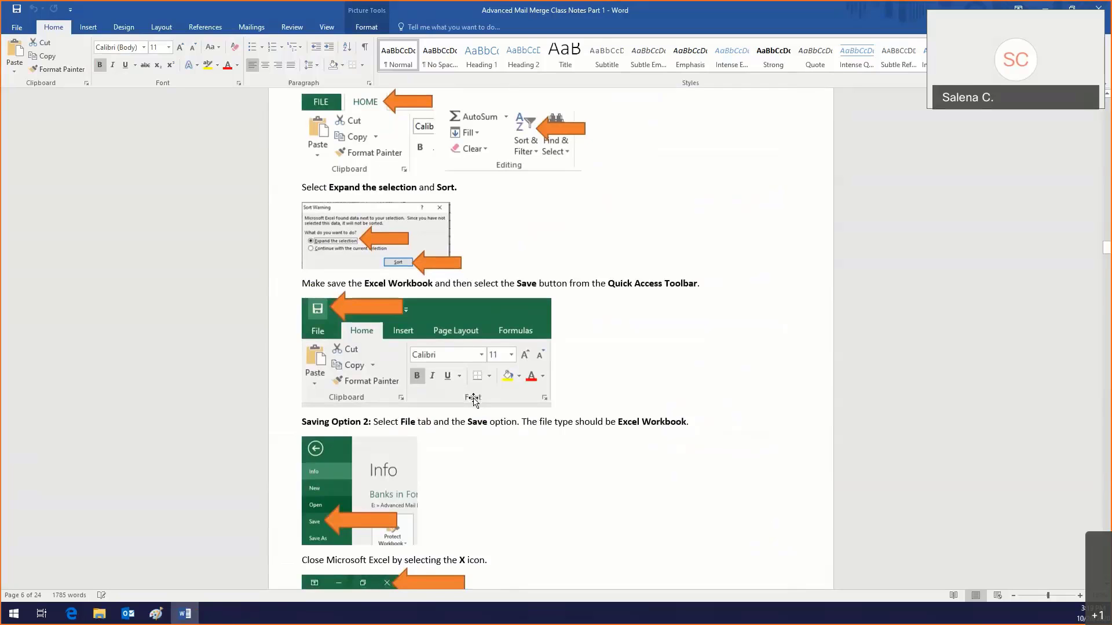
scroll(473, 399, "down", 14)
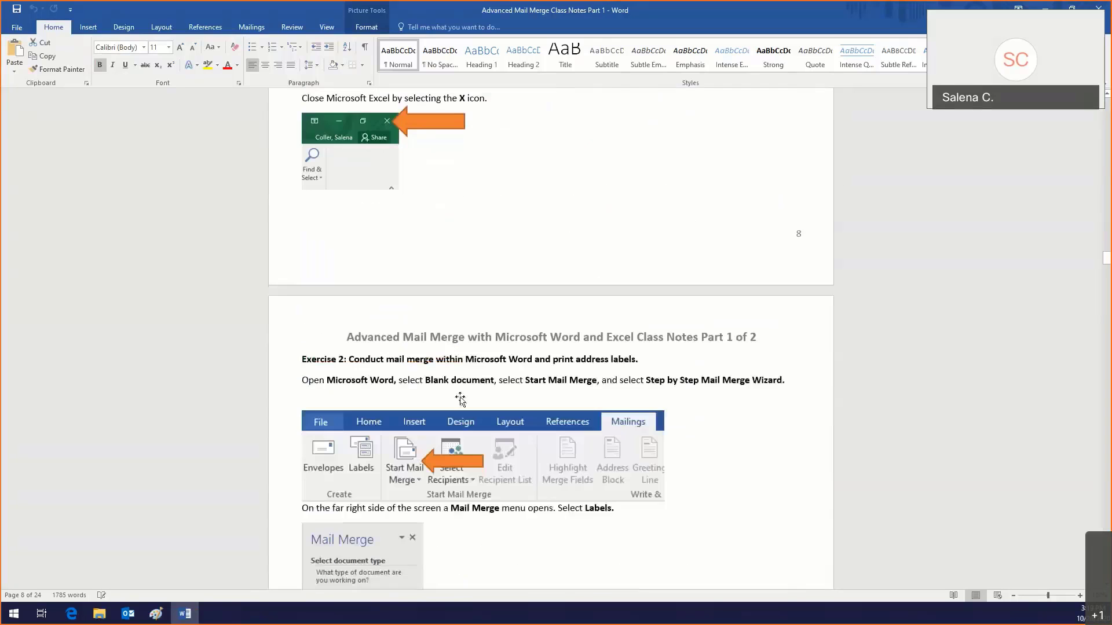
scroll(461, 397, "down", 2)
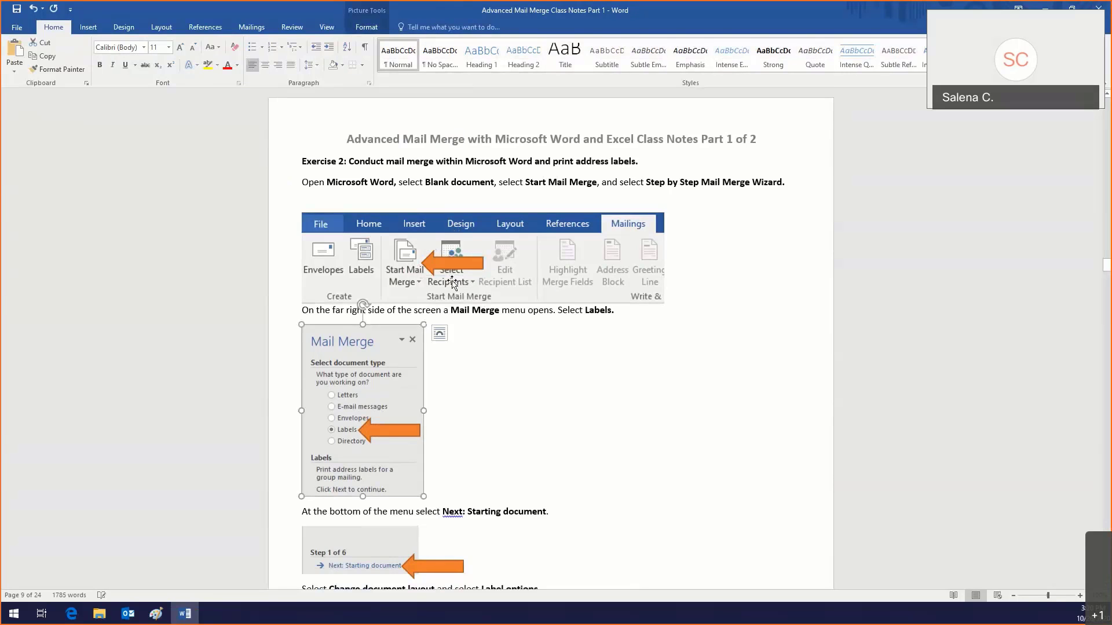
left_click(454, 262)
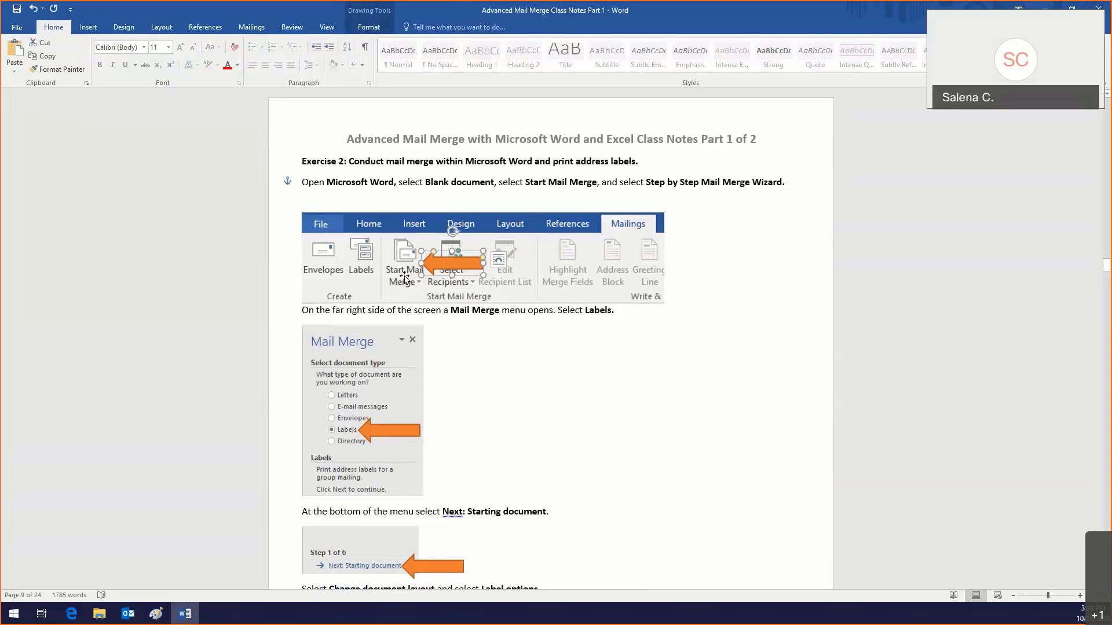
left_click(360, 309)
scroll(360, 307, "down", 3)
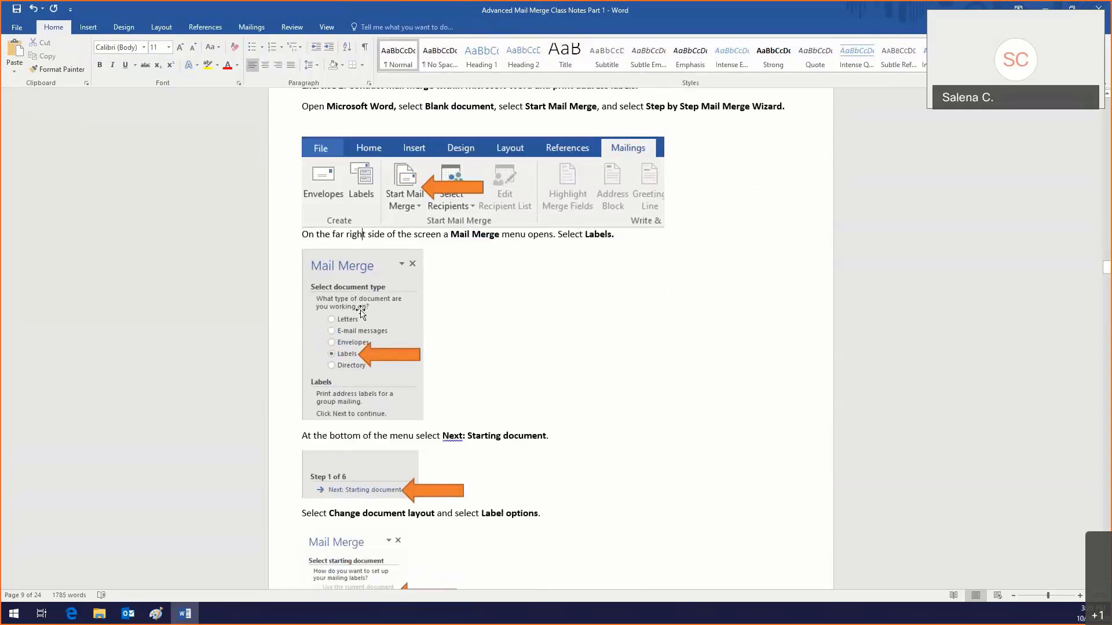
left_click(360, 307)
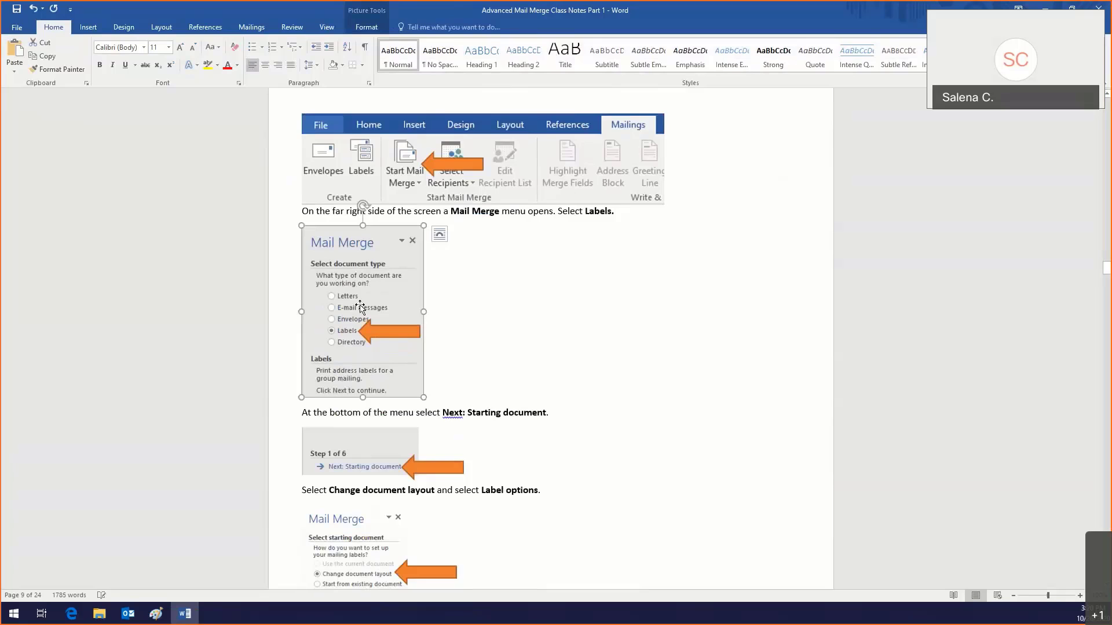
Step: Create blank Document1 and open the Start Mail Merge list on the Mailings tab
left_click(17, 27)
left_click(26, 78)
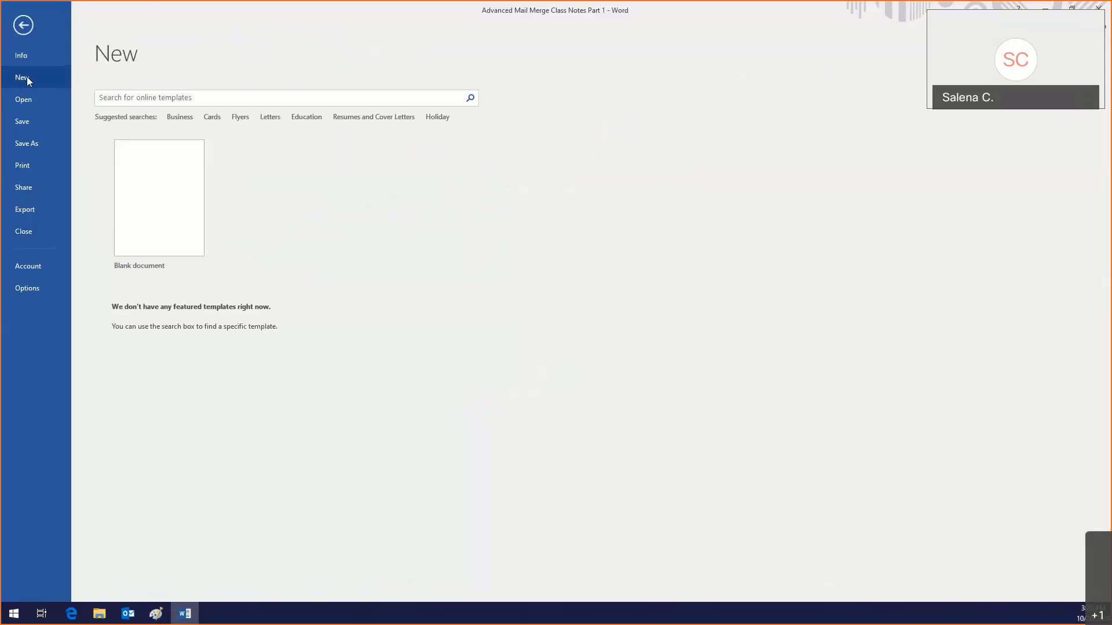
left_click(159, 215)
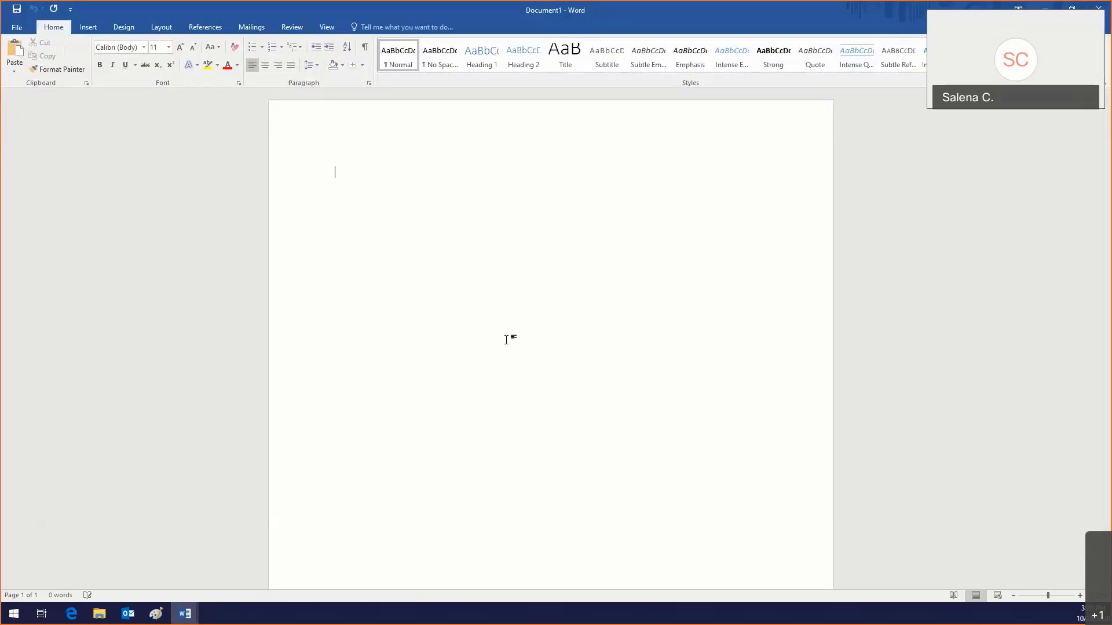
left_click(256, 27)
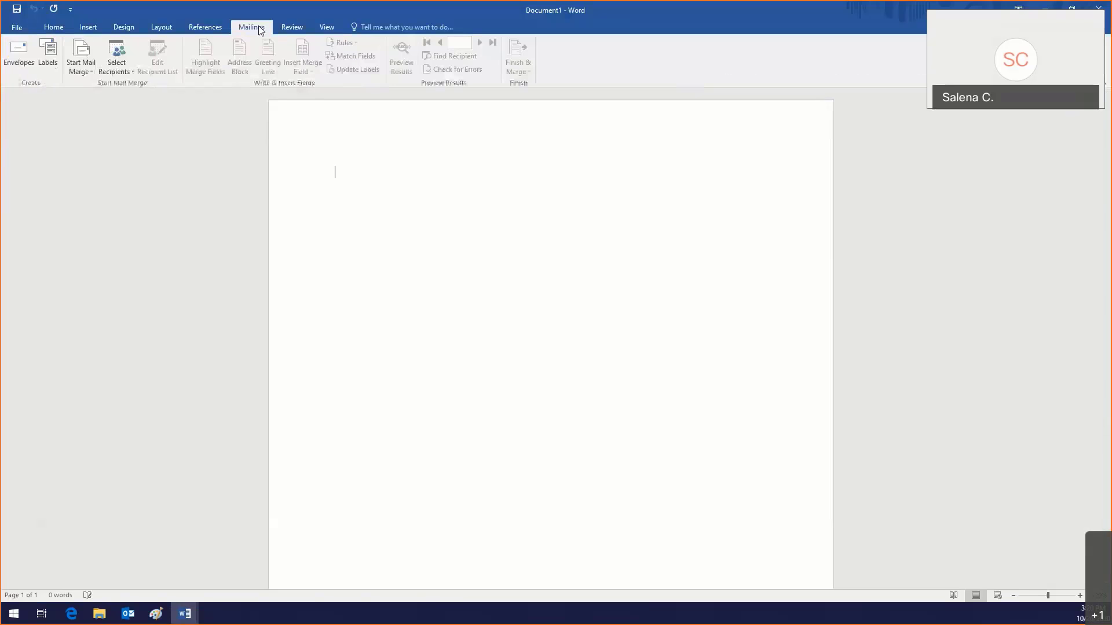
left_click(78, 67)
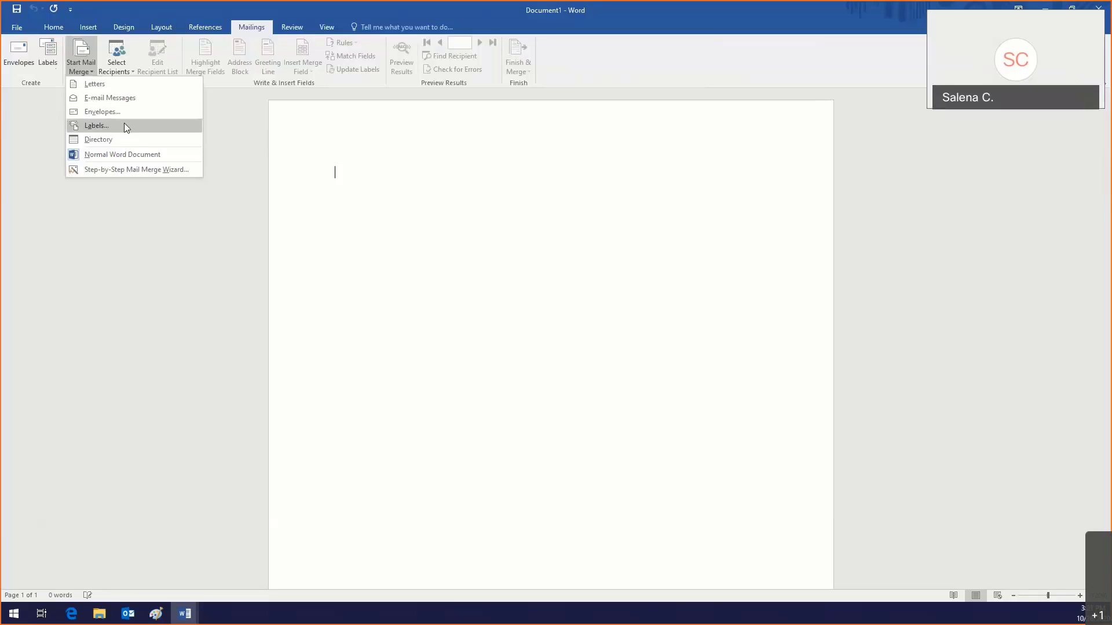
Step: Run the Step-by-Step Mail Merge Wizard with Labels as document type and open Label options
left_click(140, 170)
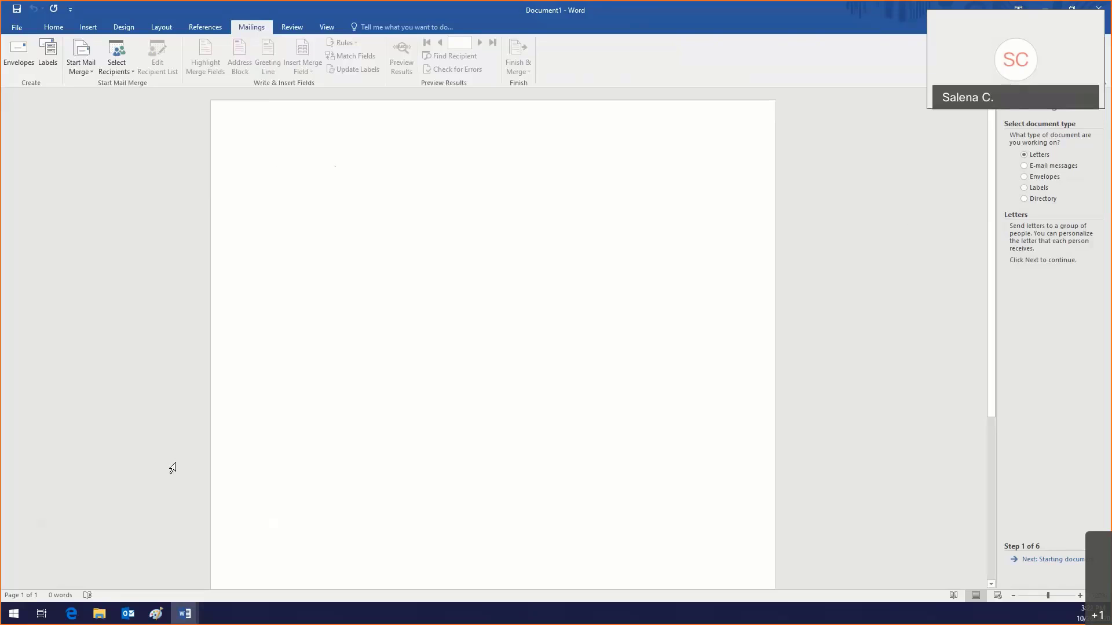
left_click(79, 70)
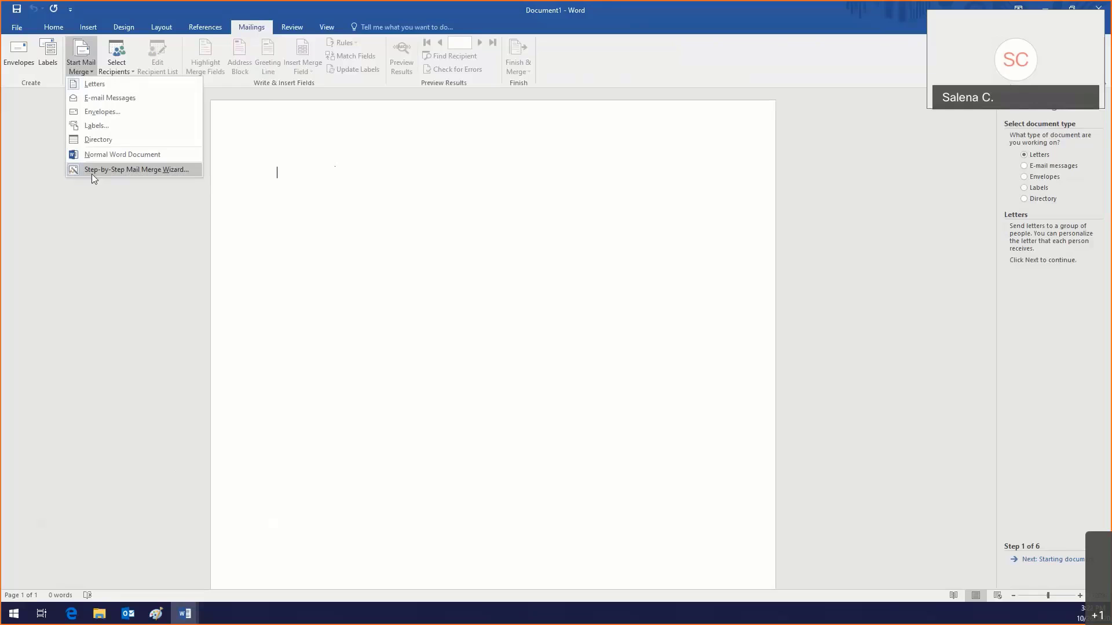
left_click(953, 196)
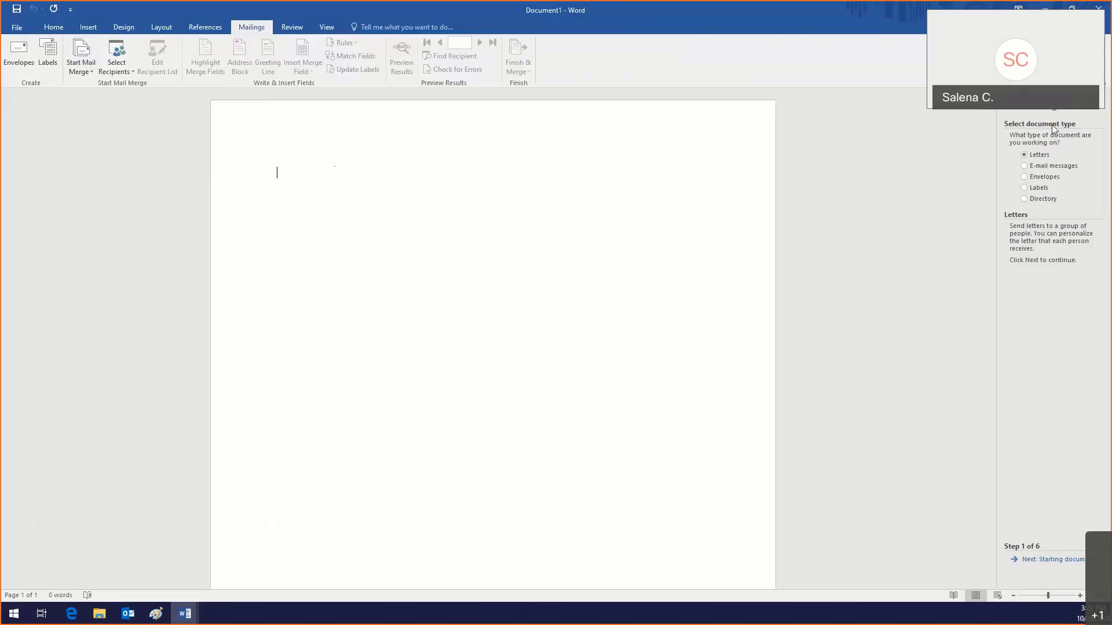
left_click(1038, 189)
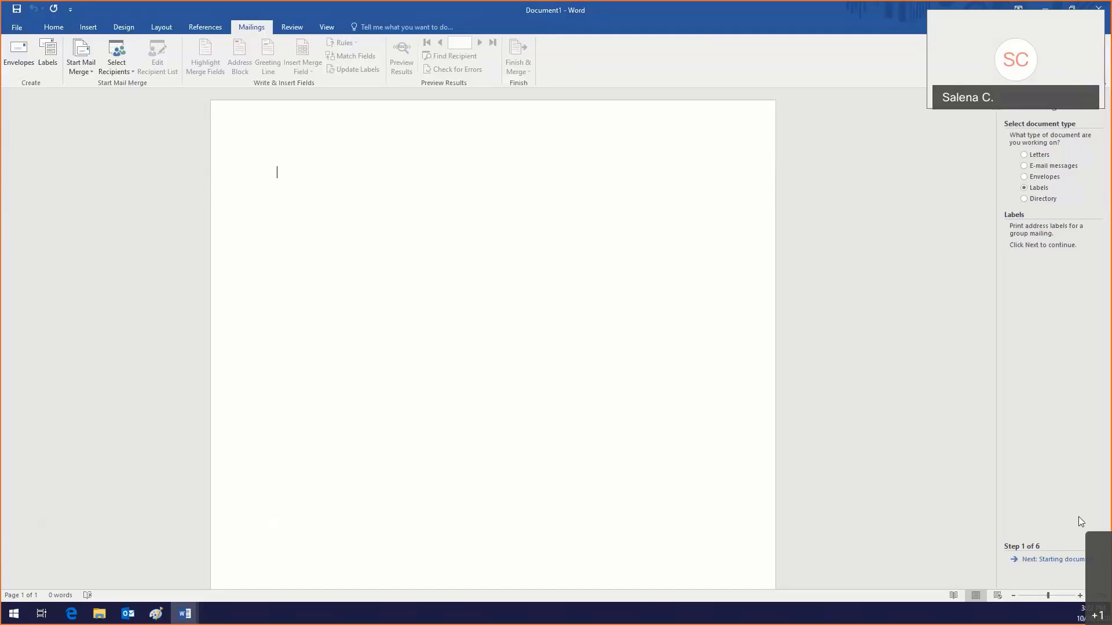
left_click(1053, 561)
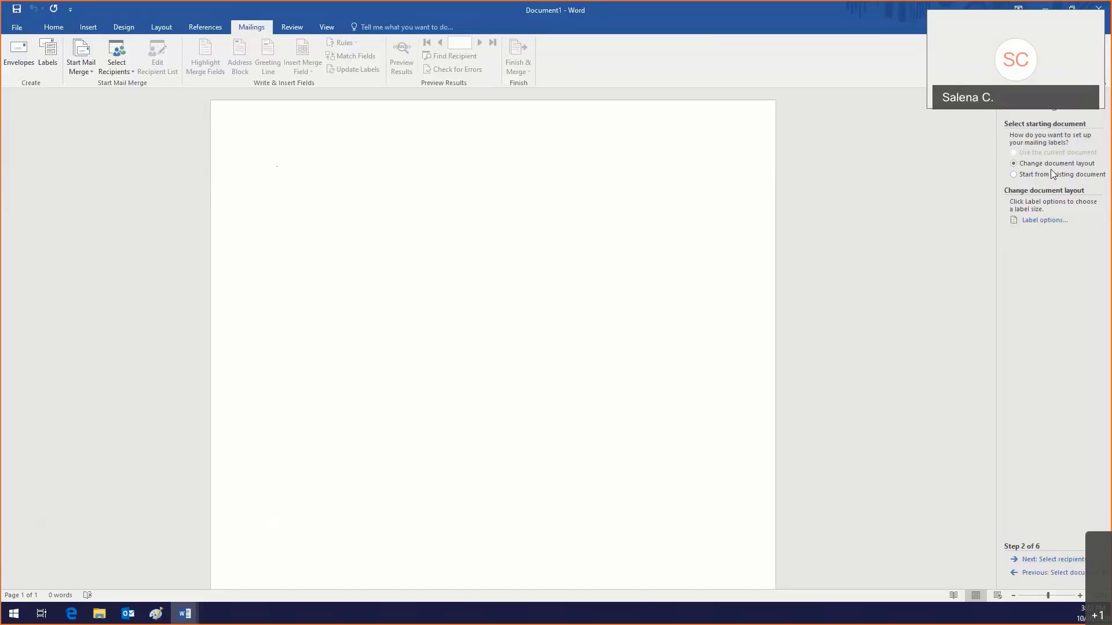
left_click(1040, 223)
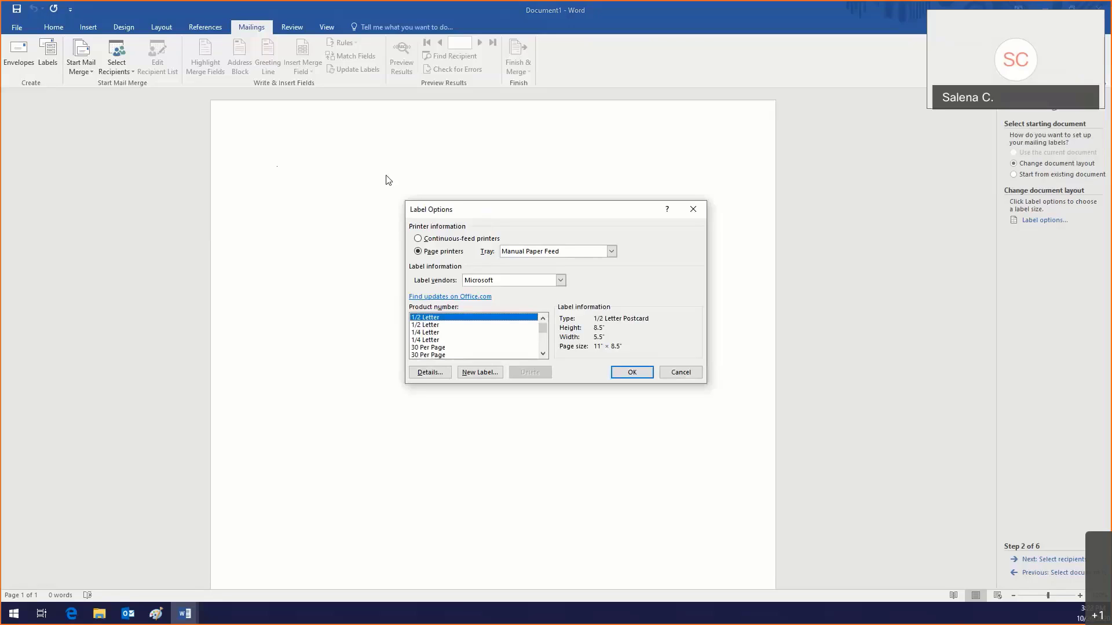
Step: Choose Avery US Letter from the Label vendors list
left_click(504, 282)
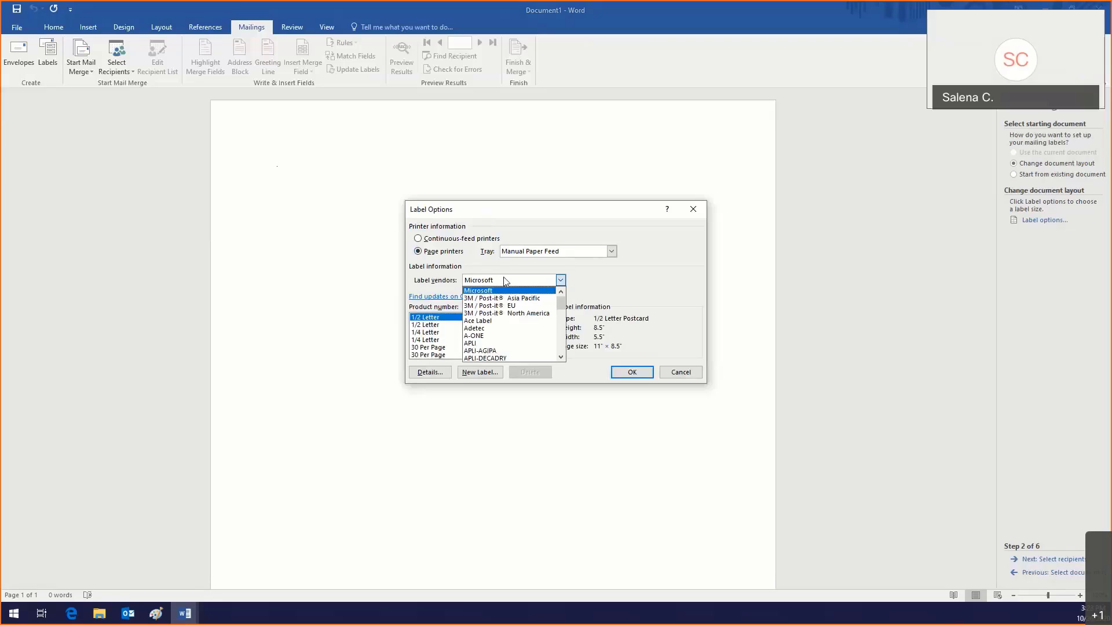
scroll(488, 332, "down", 1)
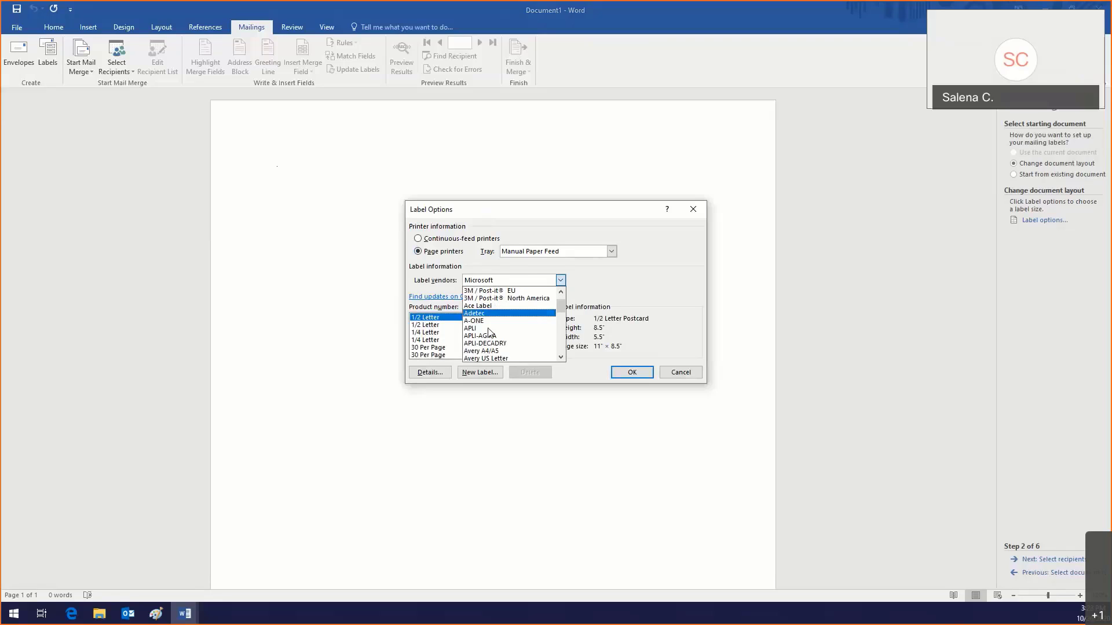
scroll(488, 333, "down", 2)
scroll(488, 331, "up", 2)
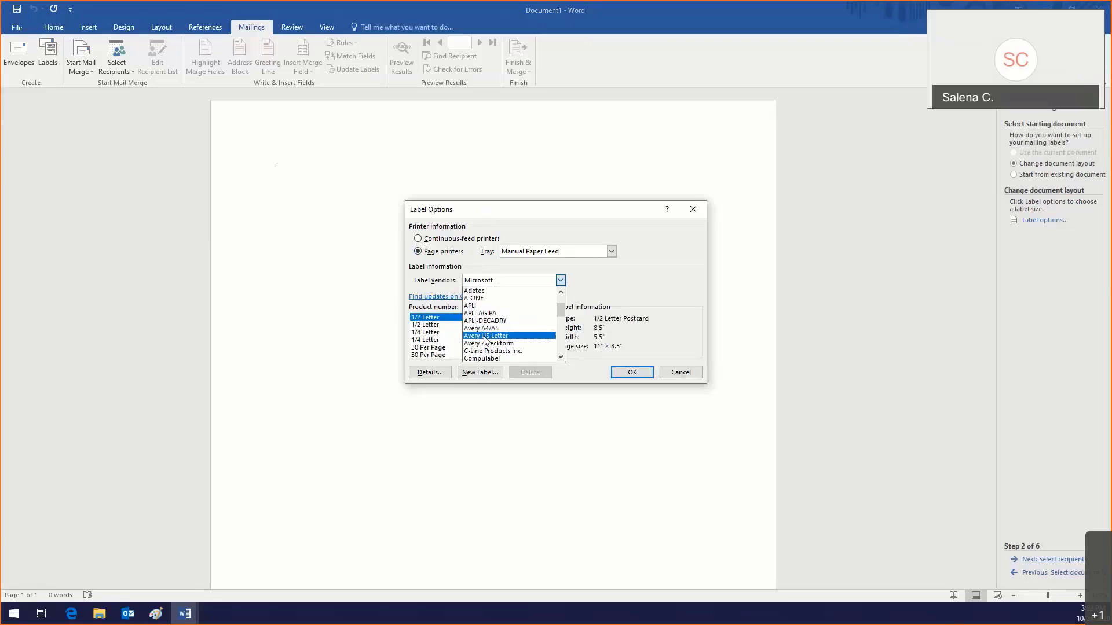
left_click(485, 337)
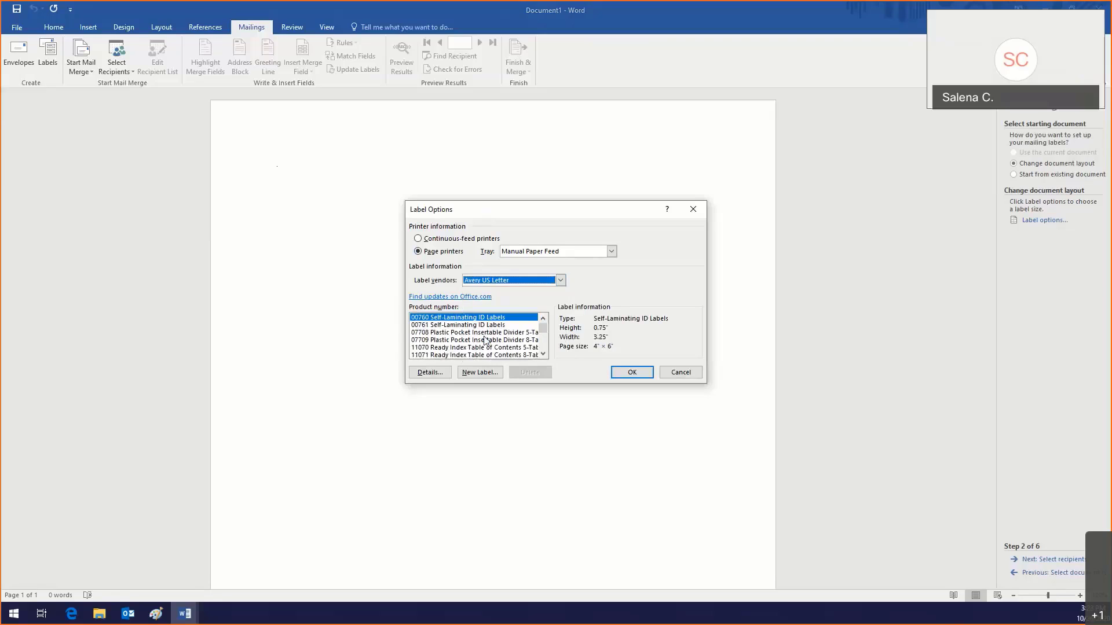
left_click(543, 355)
Step: Scroll the product numbers and select Avery 48160 EcoFriendly Address Labels, 1" × 2.63"
left_click(542, 355)
left_click(543, 355)
left_click(543, 355)
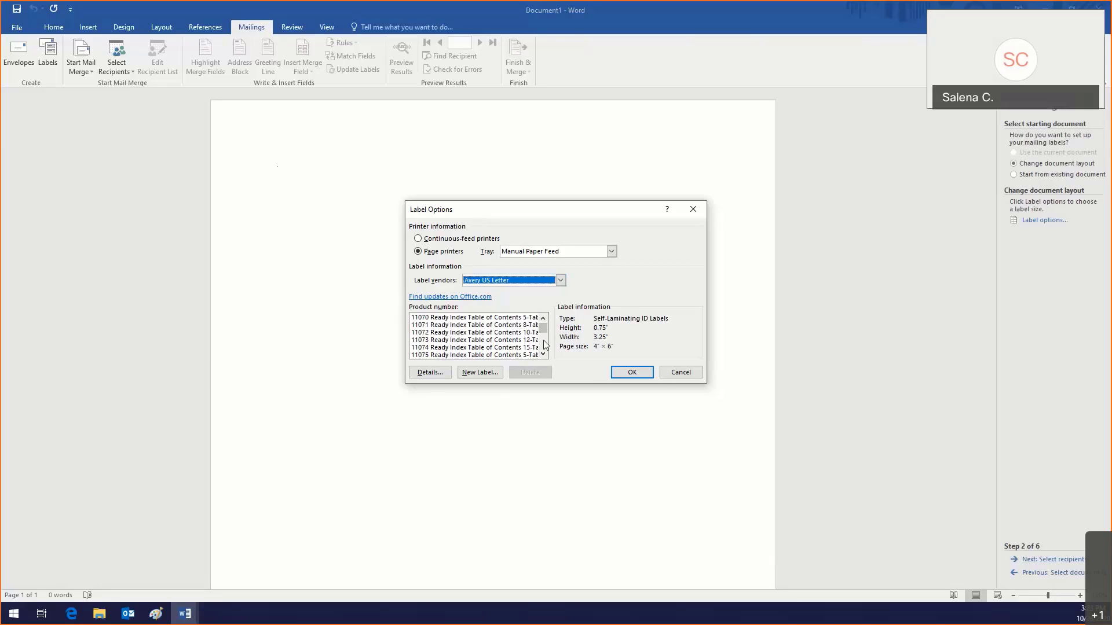
left_click(543, 354)
left_click(544, 354)
left_click(544, 354)
left_click(544, 354)
left_click(544, 354)
left_click(544, 354)
left_click(544, 355)
left_click(544, 354)
left_click(544, 355)
left_click(545, 355)
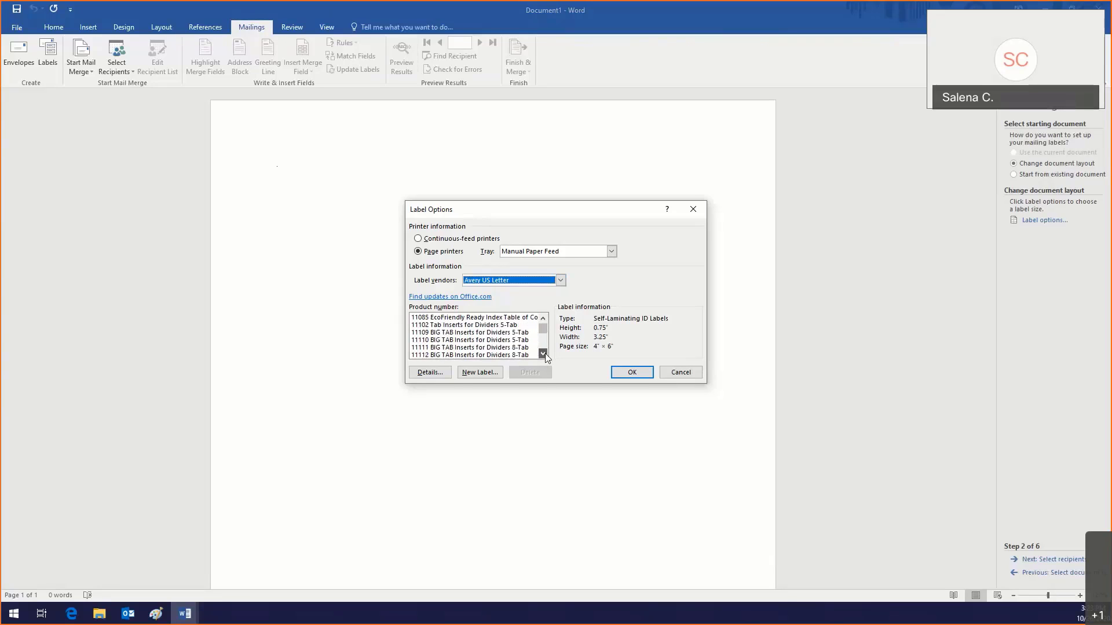
left_click(544, 354)
left_click(544, 355)
left_click(545, 343)
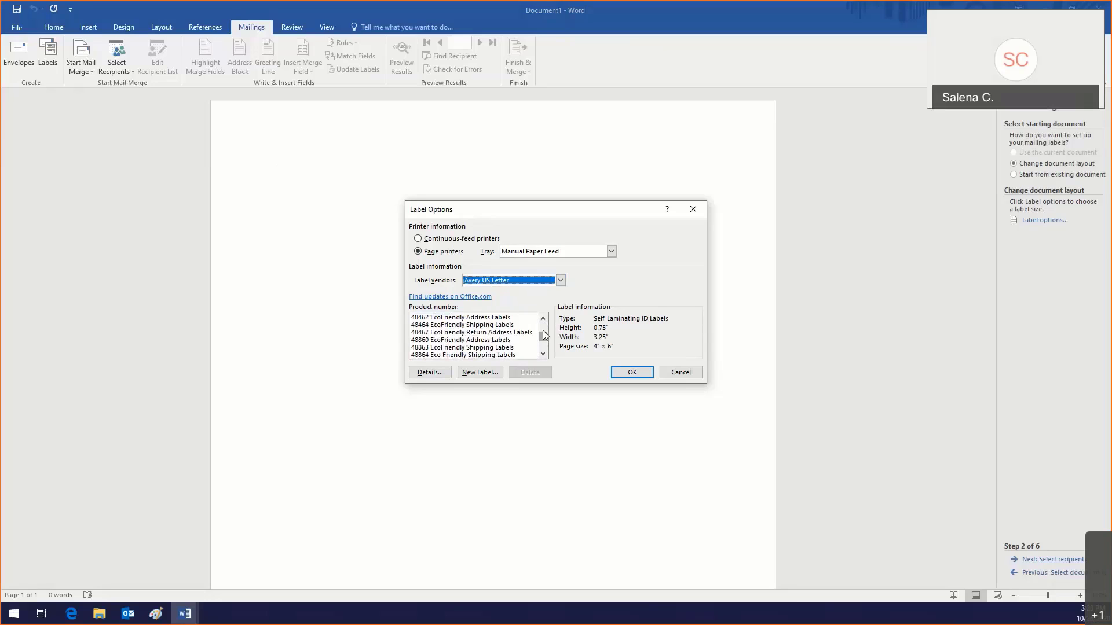
left_click(544, 318)
left_click(543, 319)
left_click(543, 318)
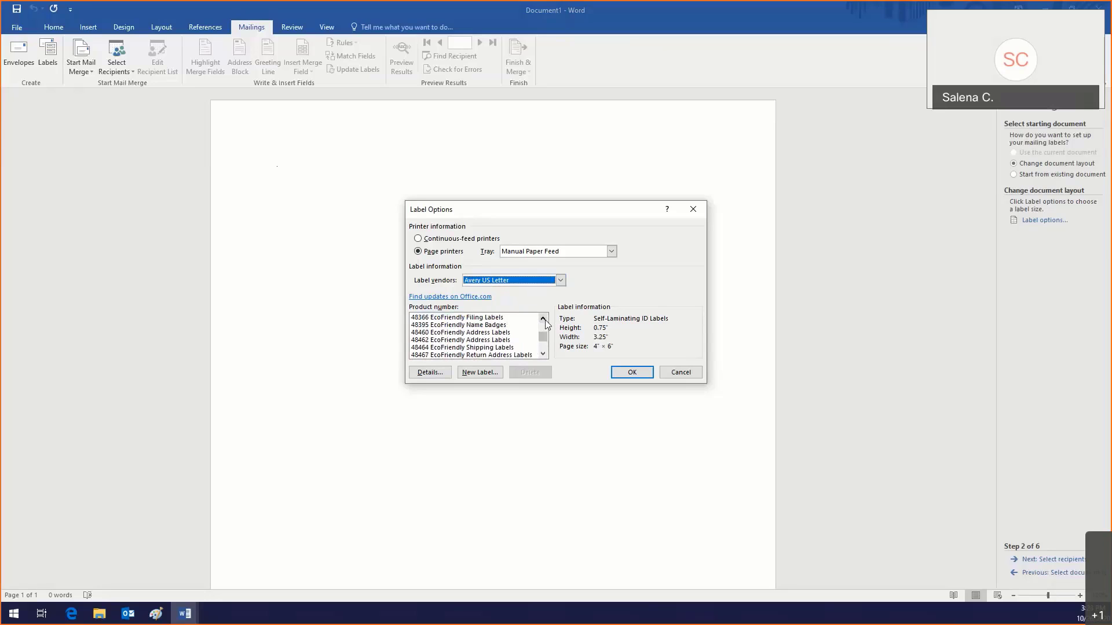
left_click(543, 318)
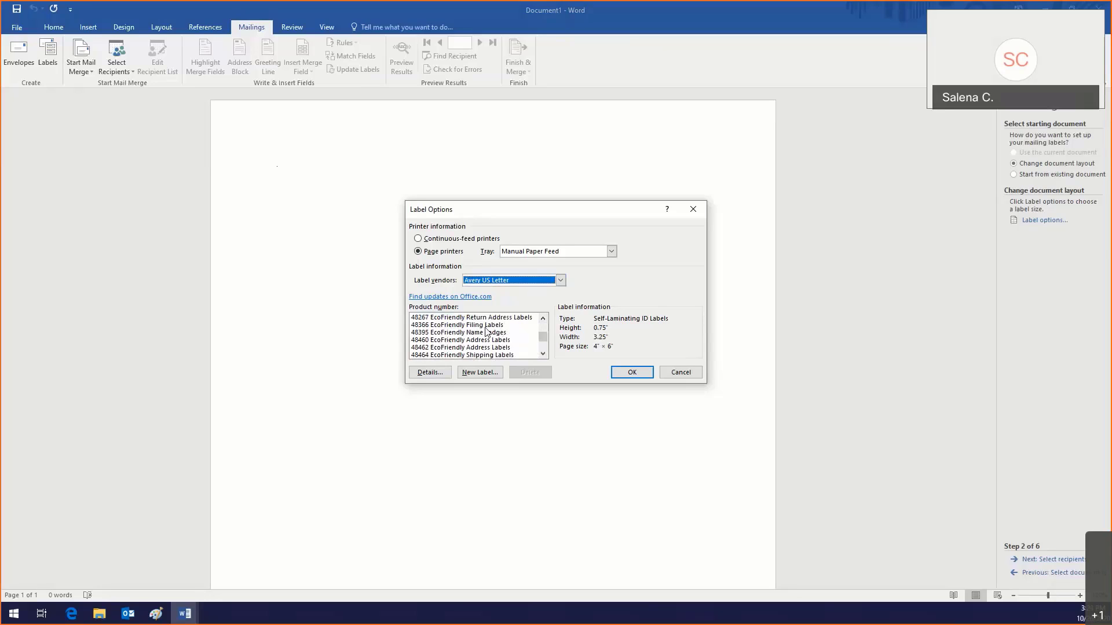
scroll(443, 333, "up", 3)
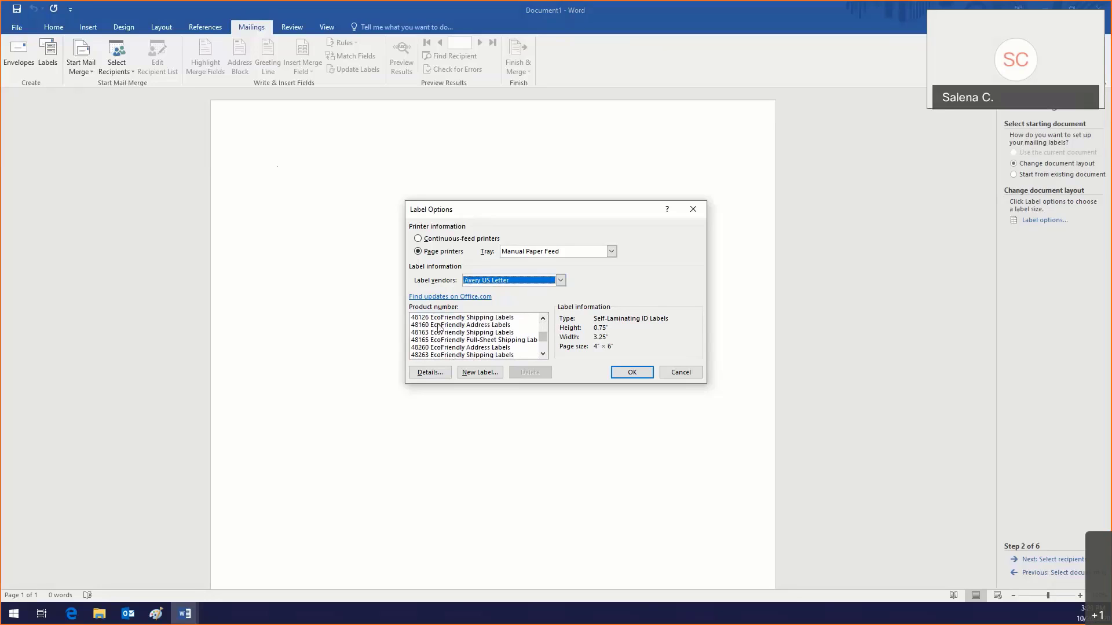
left_click(439, 326)
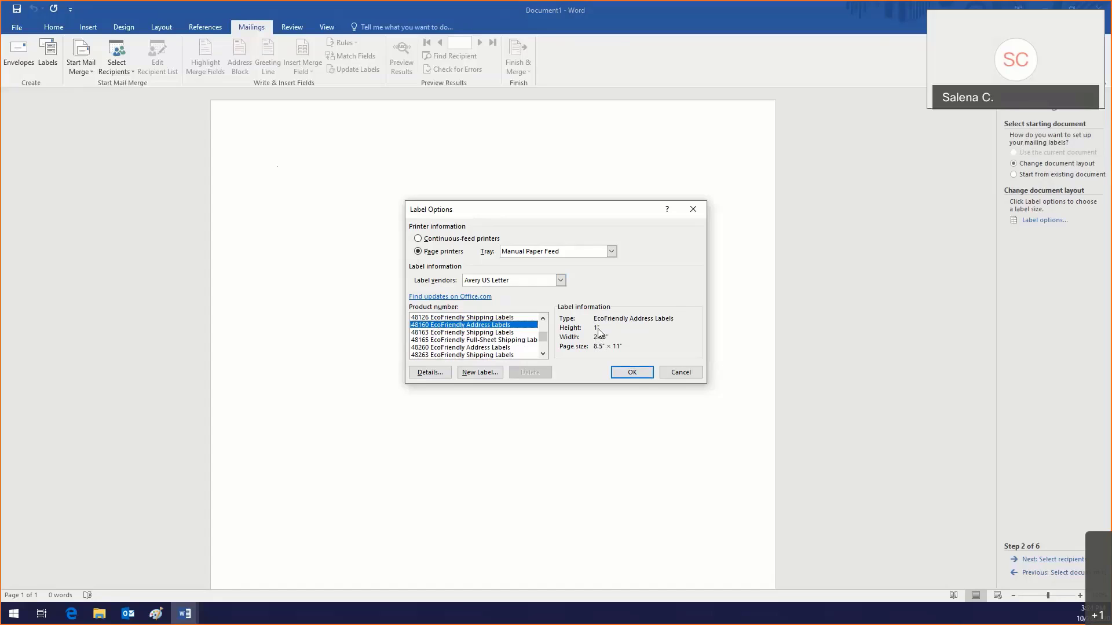
Step: Confirm the 48160 labels and open the Banks in Fort Lauderdale workbook from Documents as recipients
left_click(642, 373)
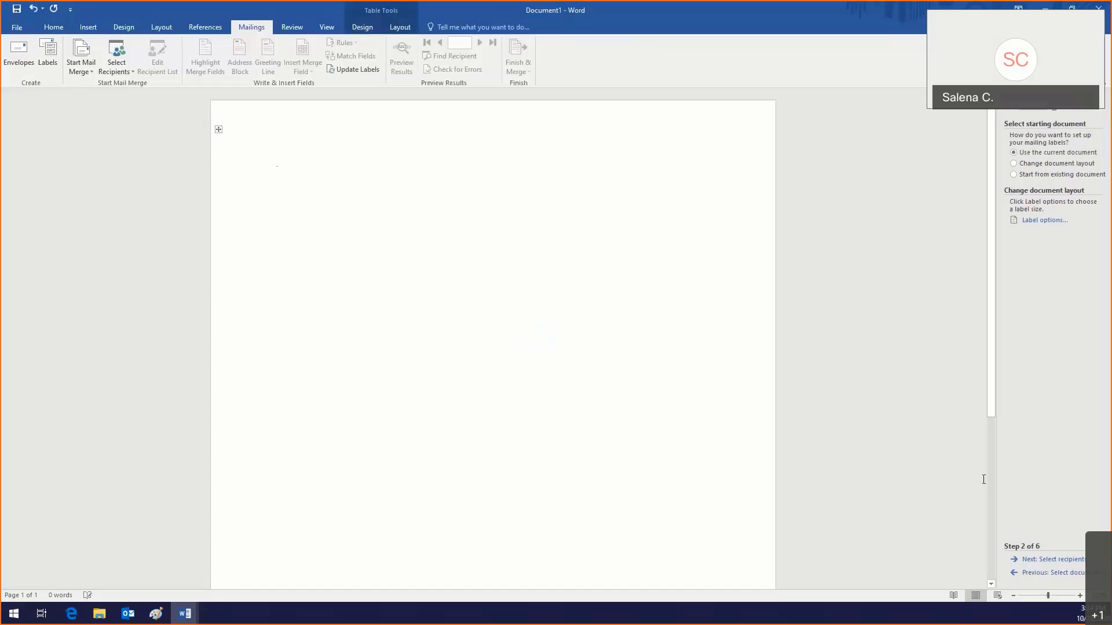
left_click(1041, 560)
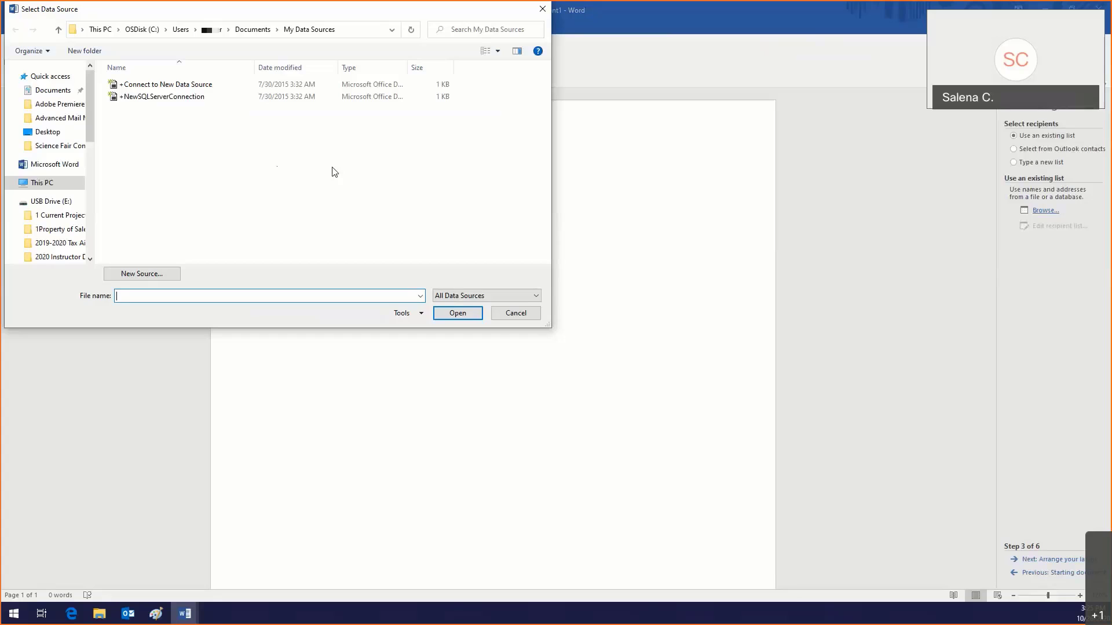
left_click(47, 92)
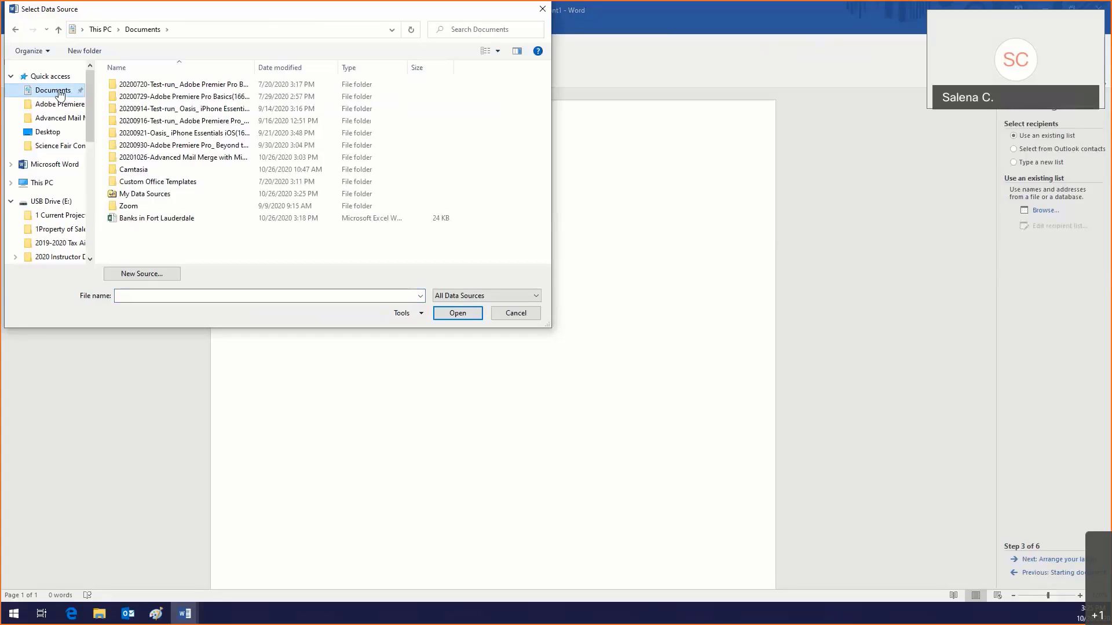
left_click(43, 134)
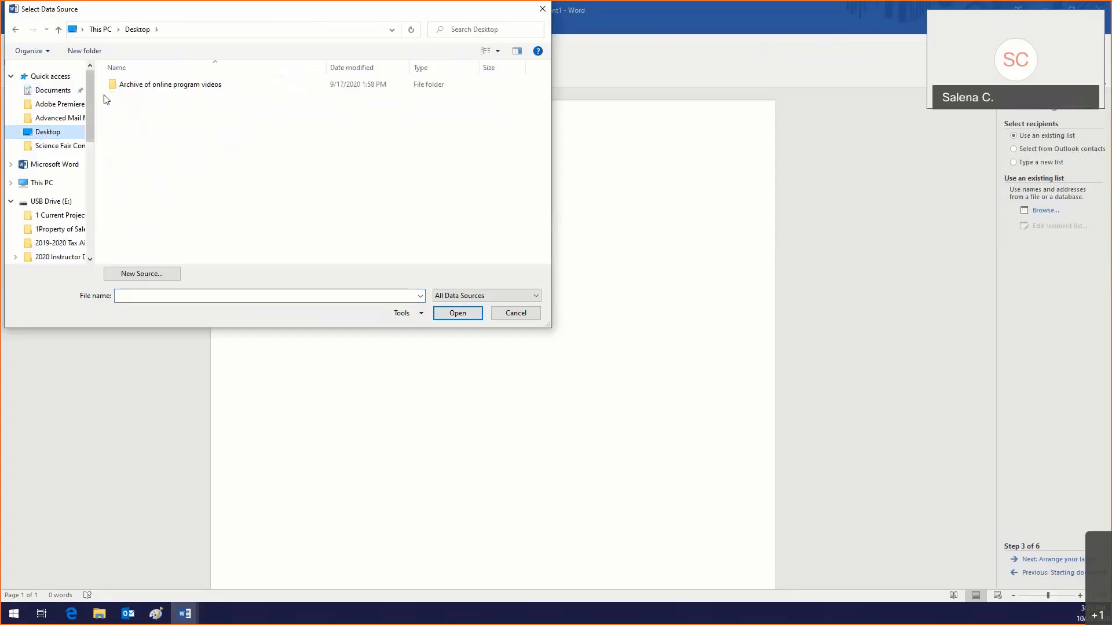
left_click(50, 93)
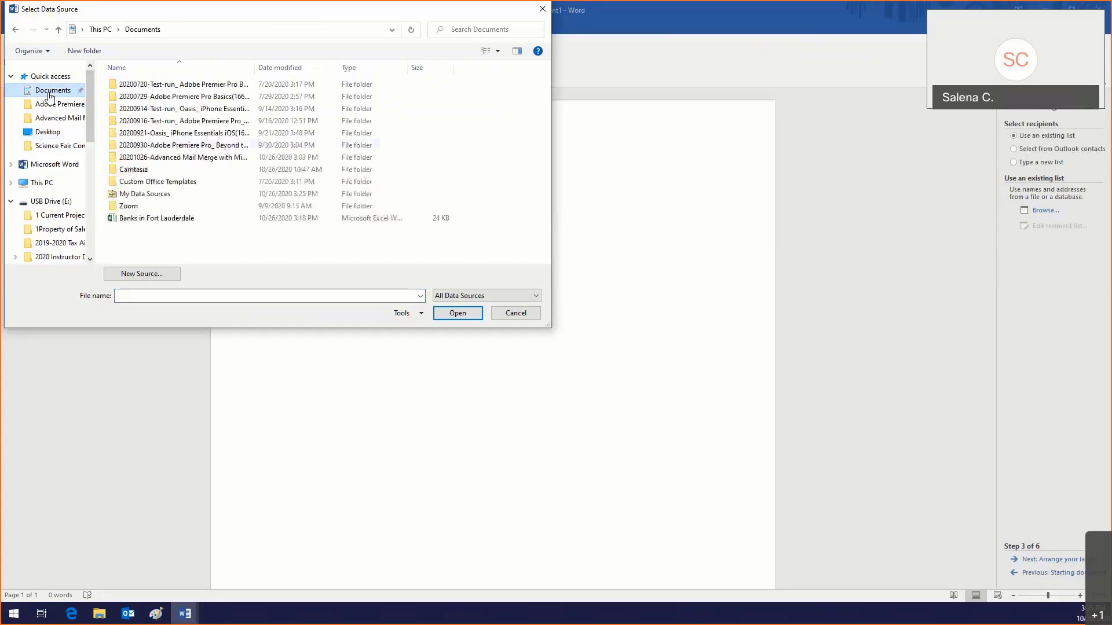
left_click(149, 220)
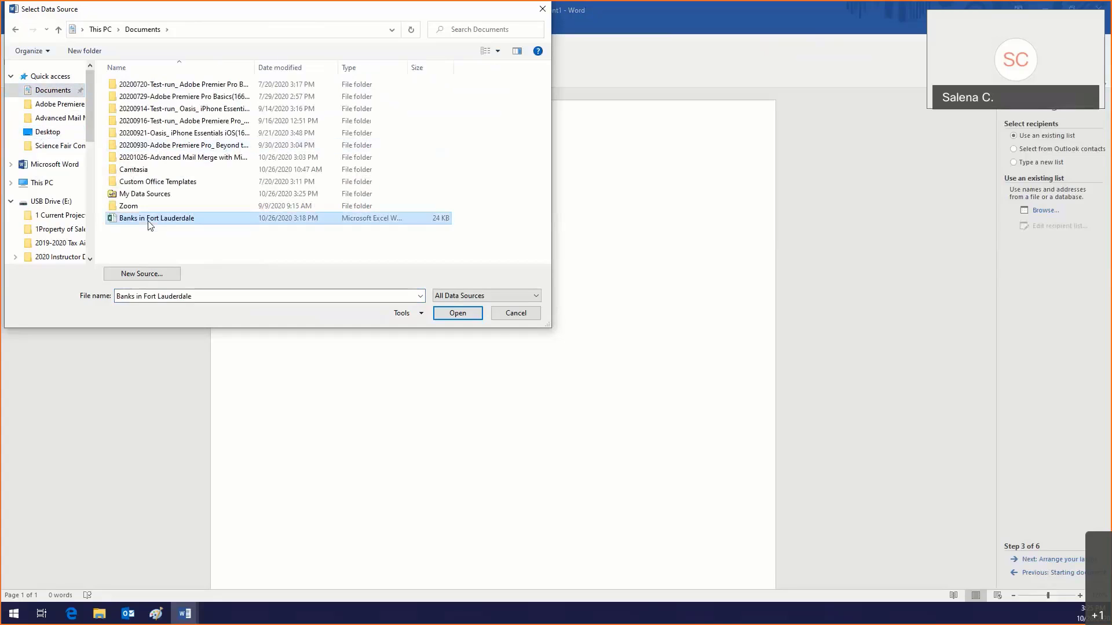
left_click(467, 315)
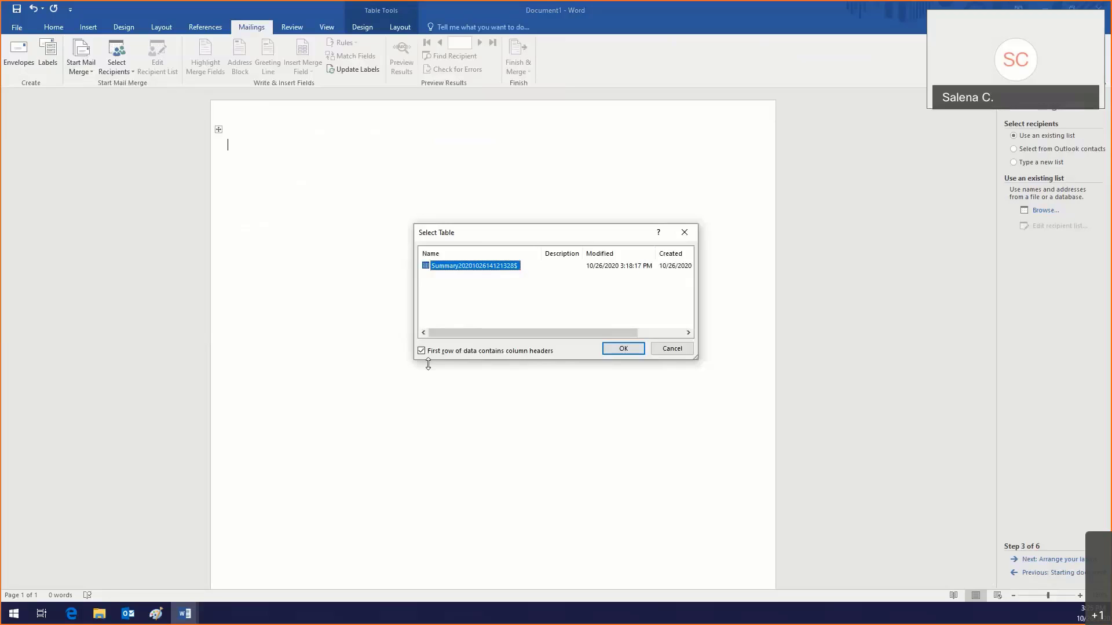
Step: Accept the summary sheet as the recipient table and tick 1st United Bank in the list
left_click(622, 348)
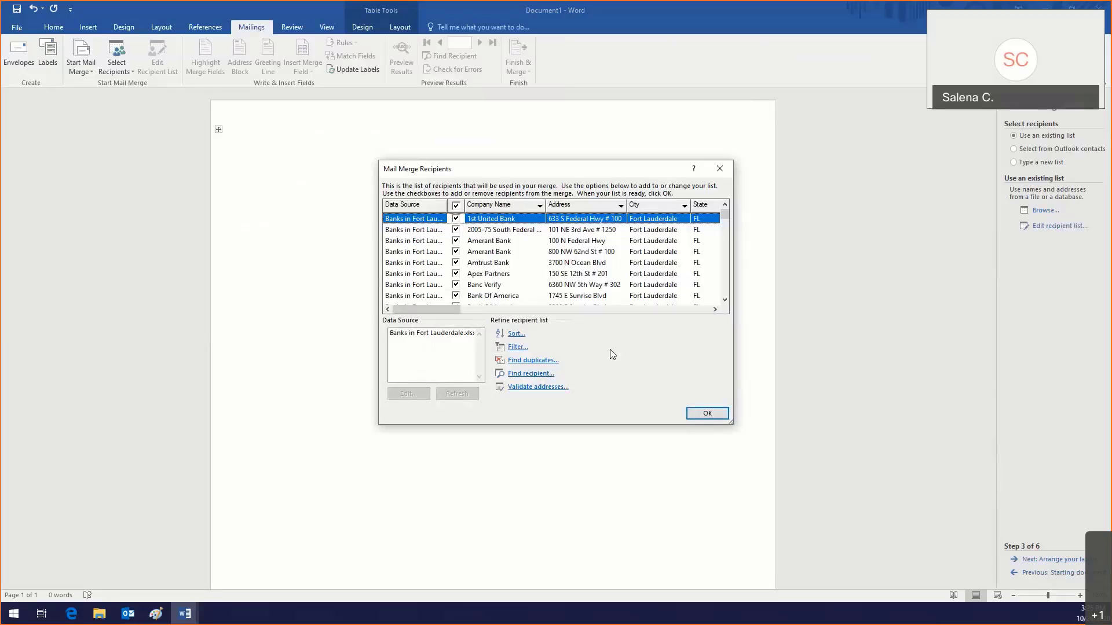
mouse_move(724, 219)
left_mouse_down()
mouse_move(723, 263)
mouse_move(725, 210)
left_mouse_up()
left_click(455, 219)
scroll(456, 272, "down", 3)
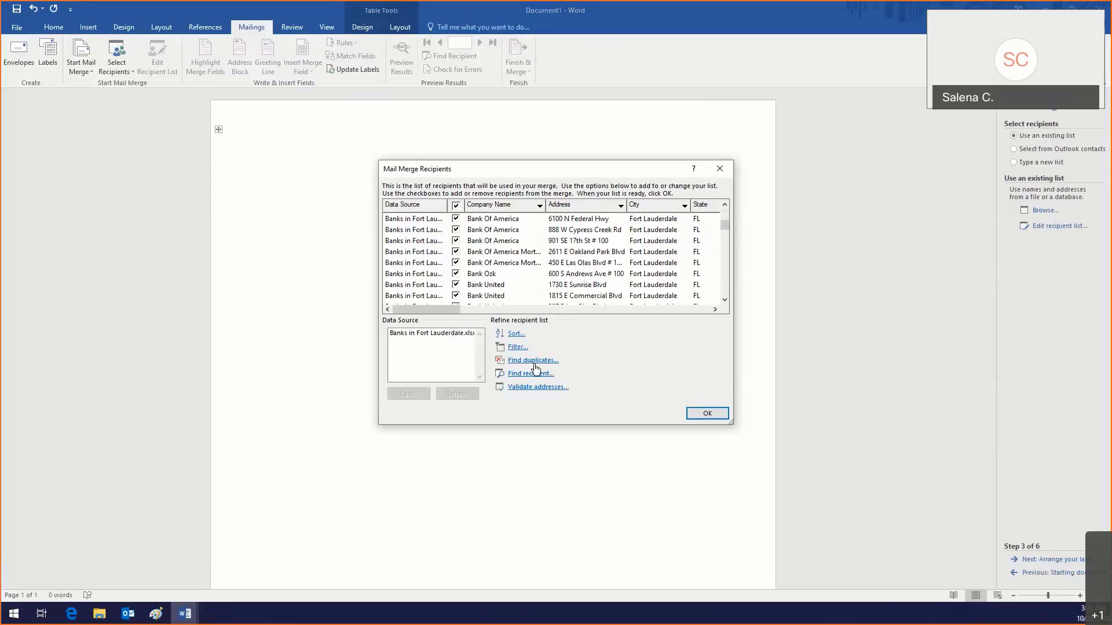
left_click(533, 361)
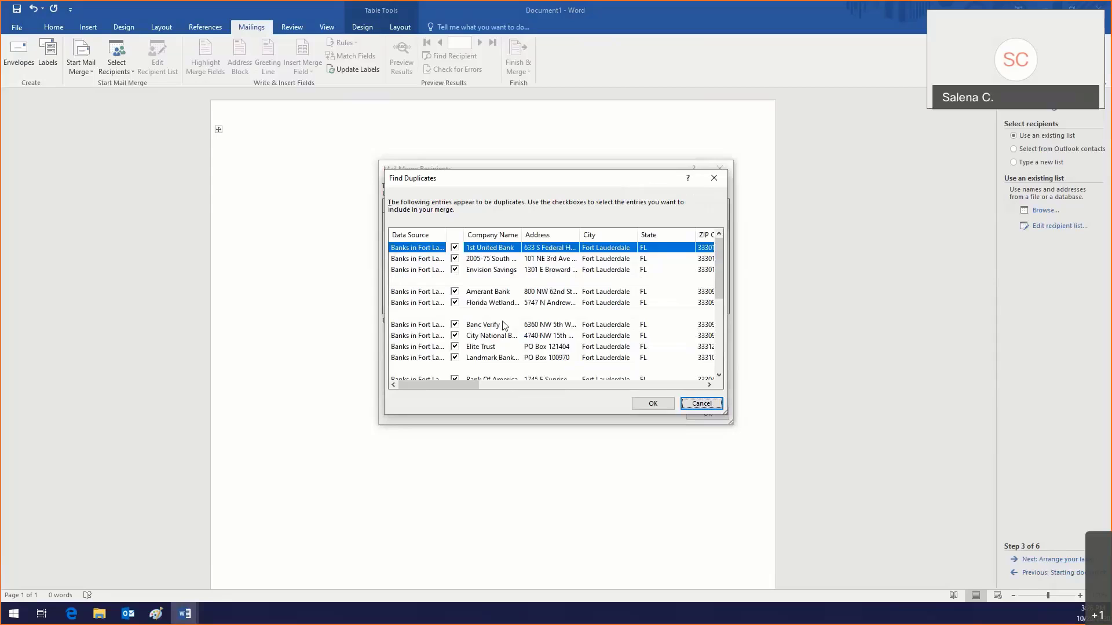
scroll(503, 325, "down", 5)
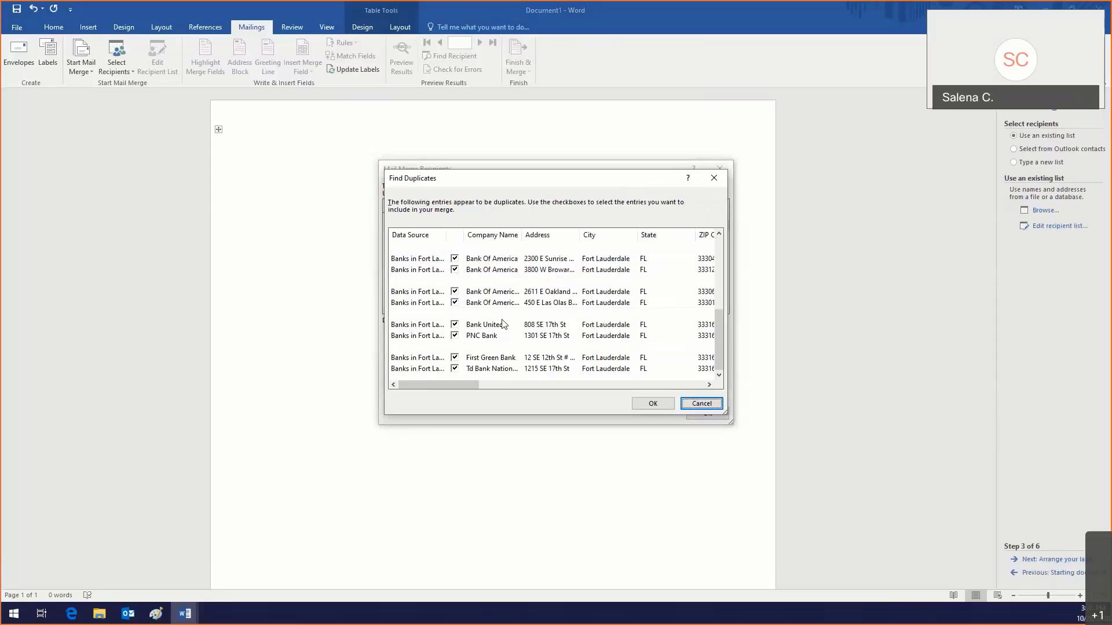
scroll(507, 323, "up", 5)
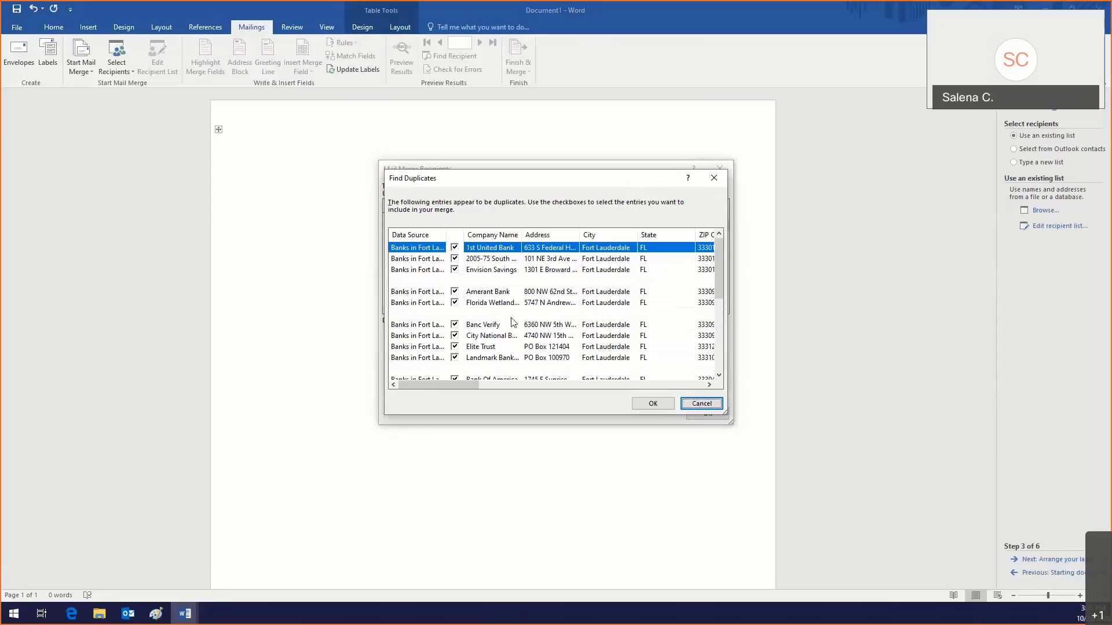
left_click_drag(580, 233, 625, 229)
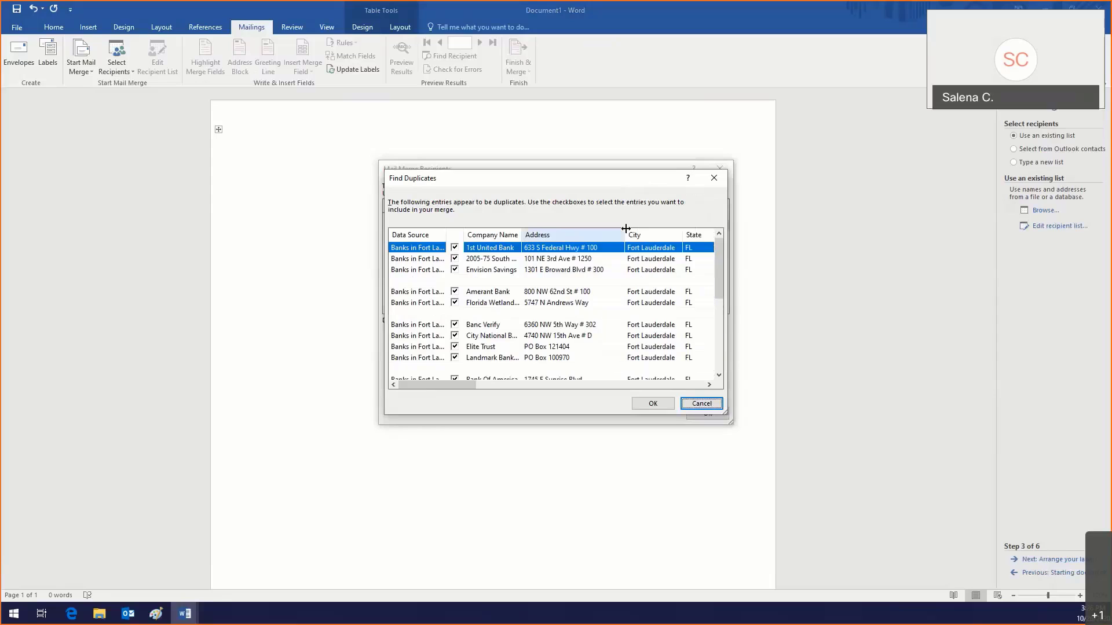
scroll(582, 294, "down", 5)
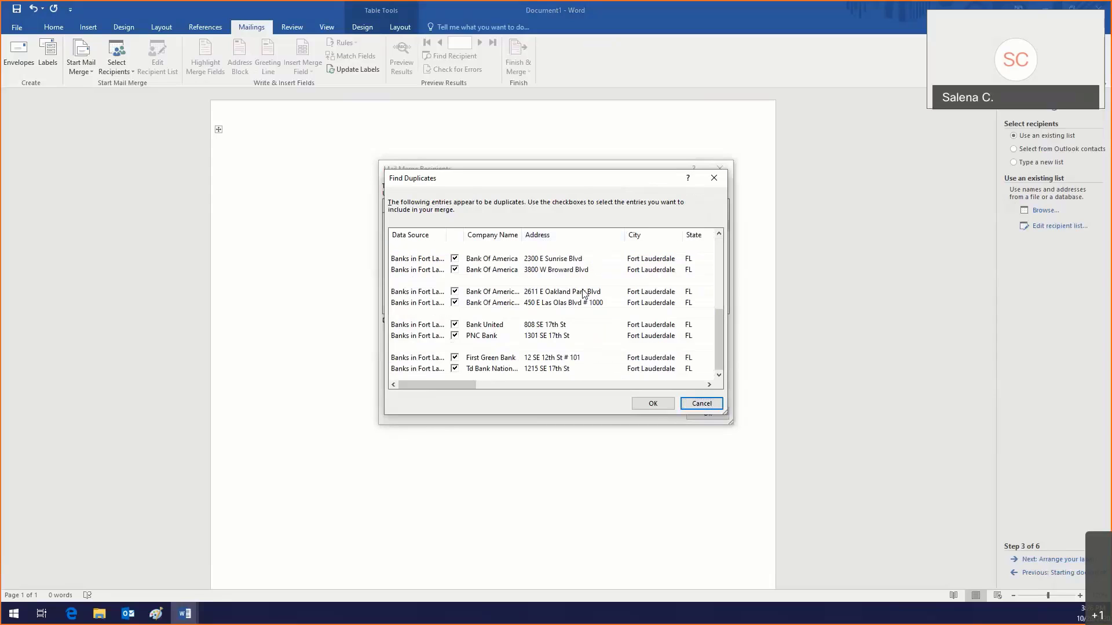
scroll(583, 294, "up", 5)
left_click(653, 403)
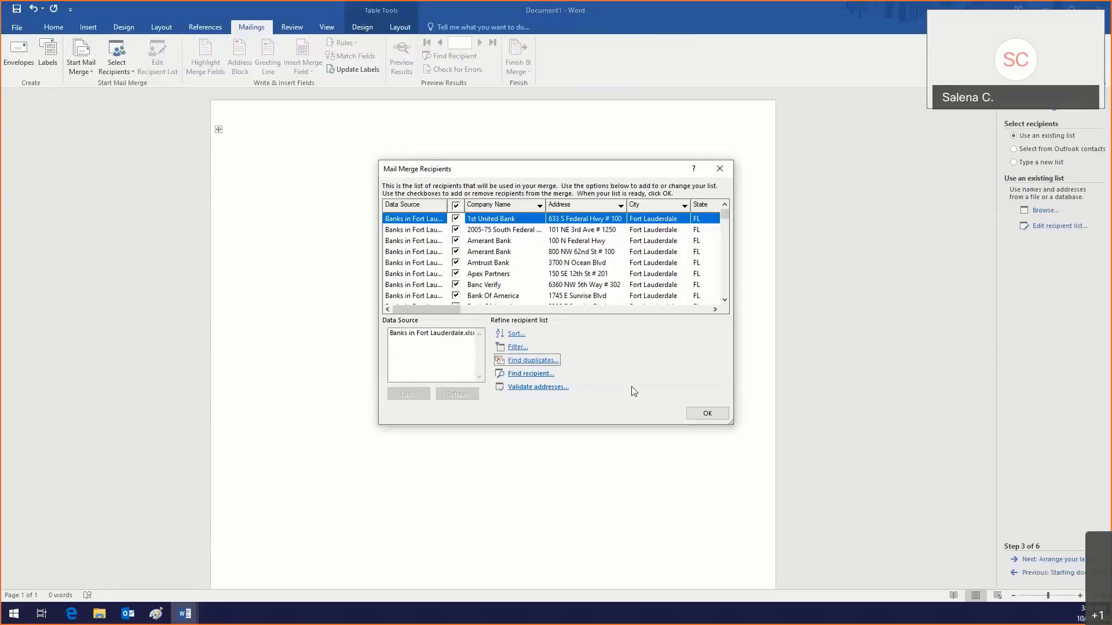
Step: Confirm the Fort Lauderdale bank recipient list so «Next Record» fields fill the labels
left_click(701, 415)
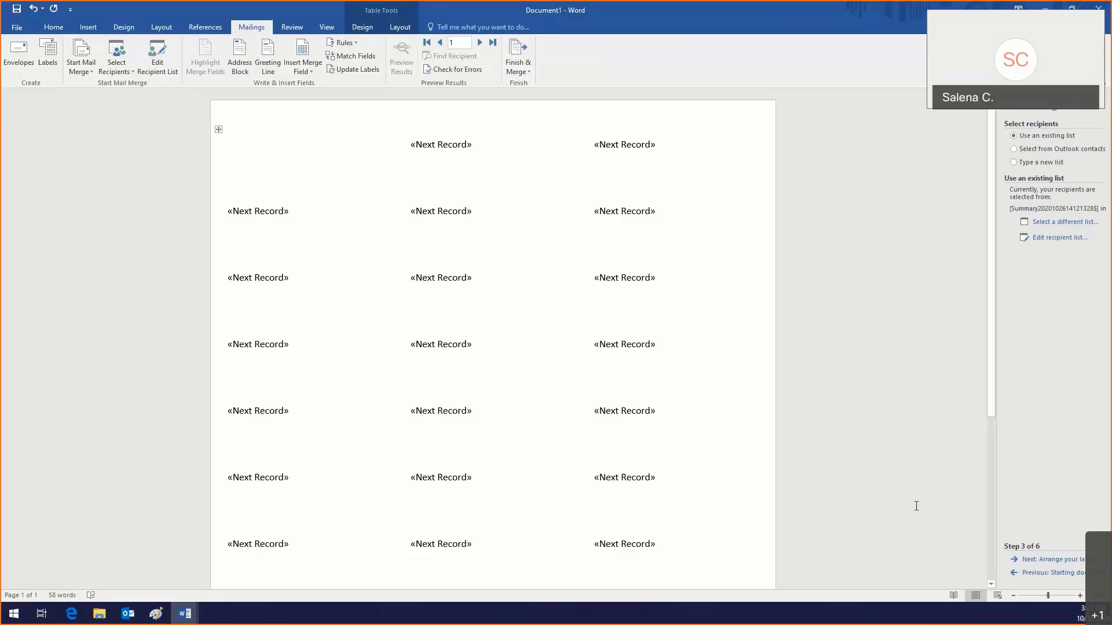
Step: Advance the wizard to Arrange your labels and place the cursor in the first label
left_click(1078, 560)
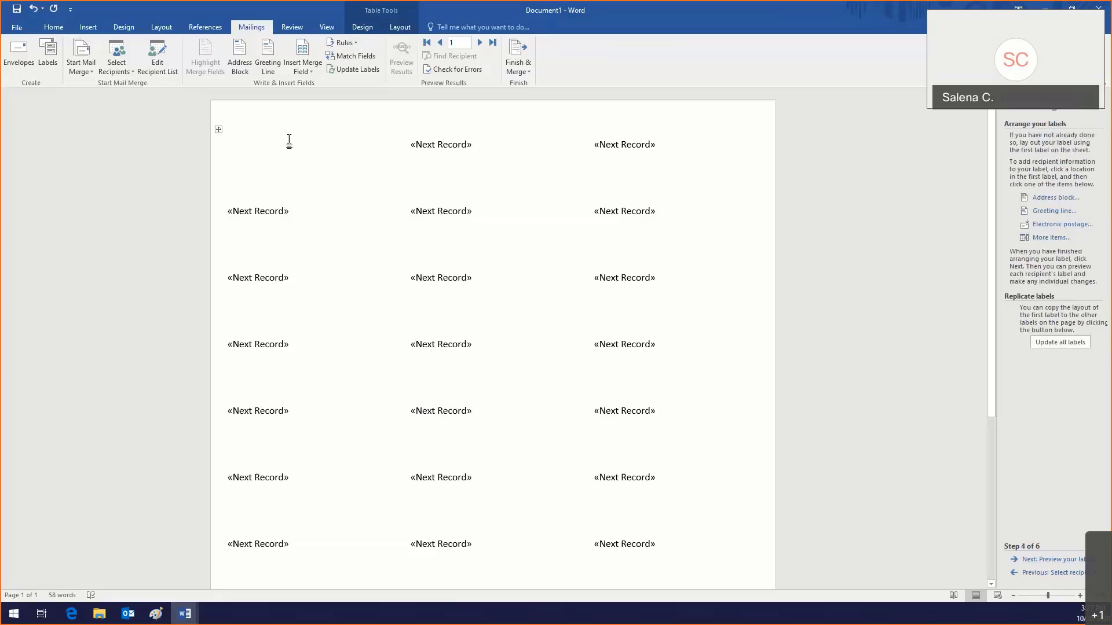
left_click(218, 129)
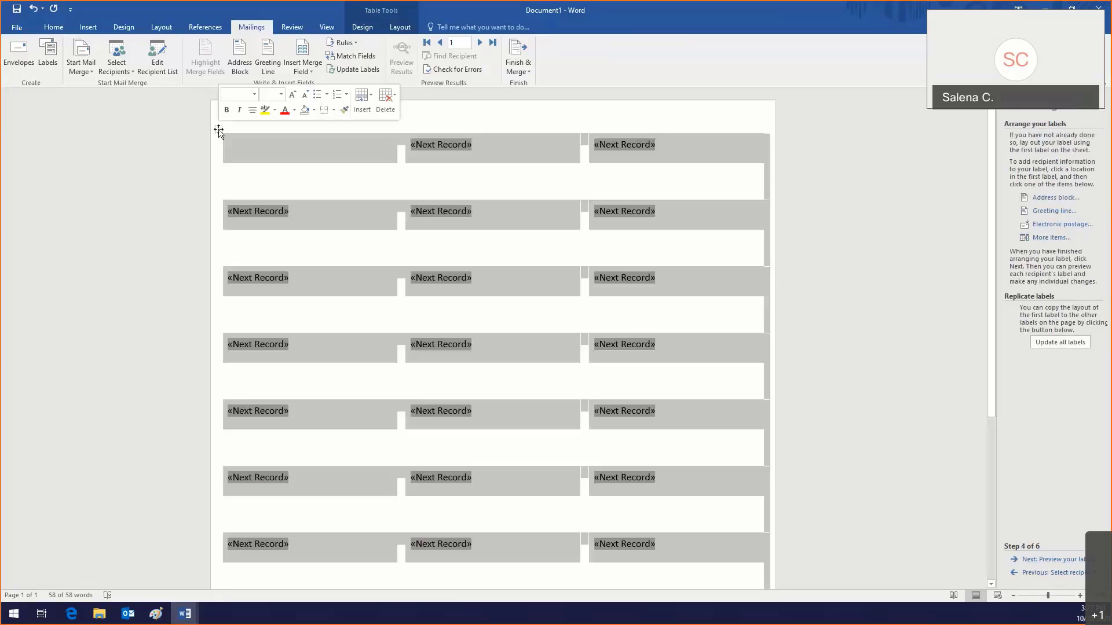
left_click(252, 142)
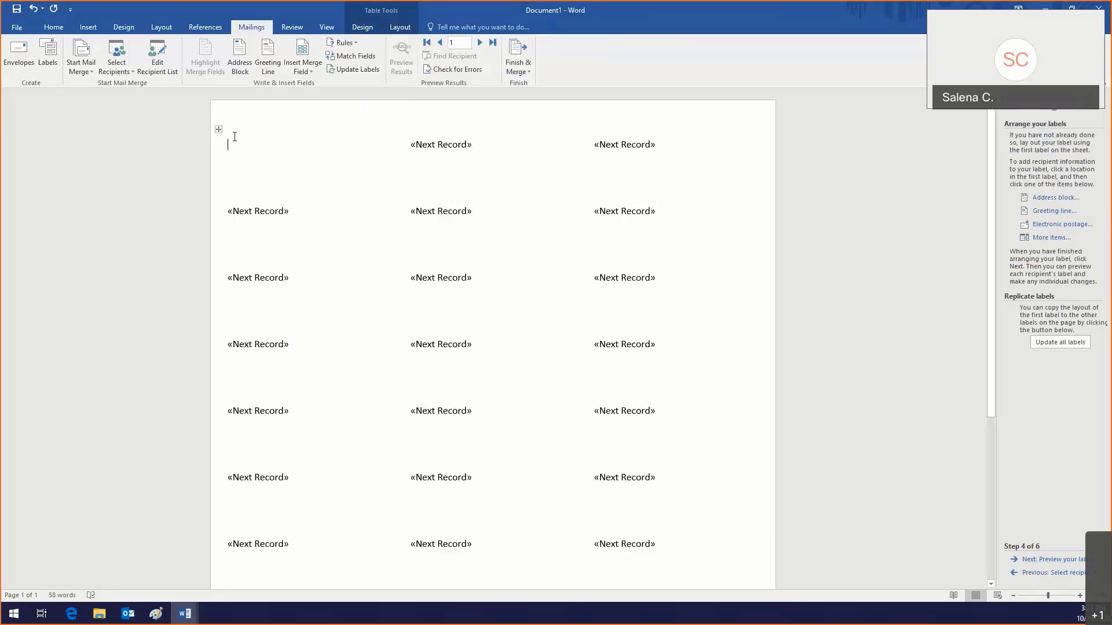
left_click(218, 130)
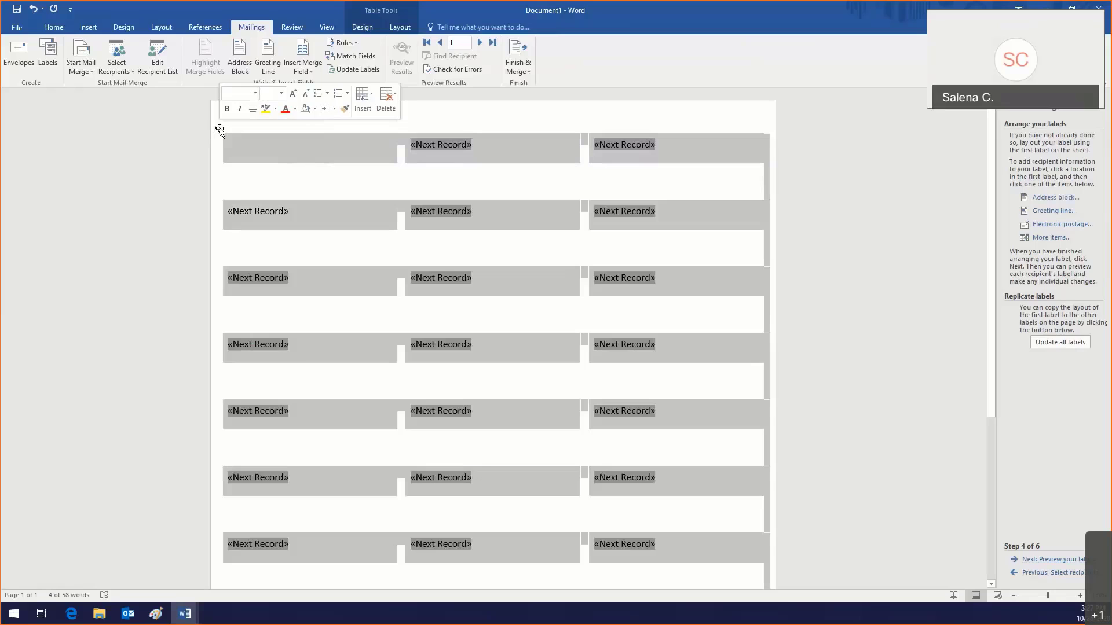
left_click(281, 153)
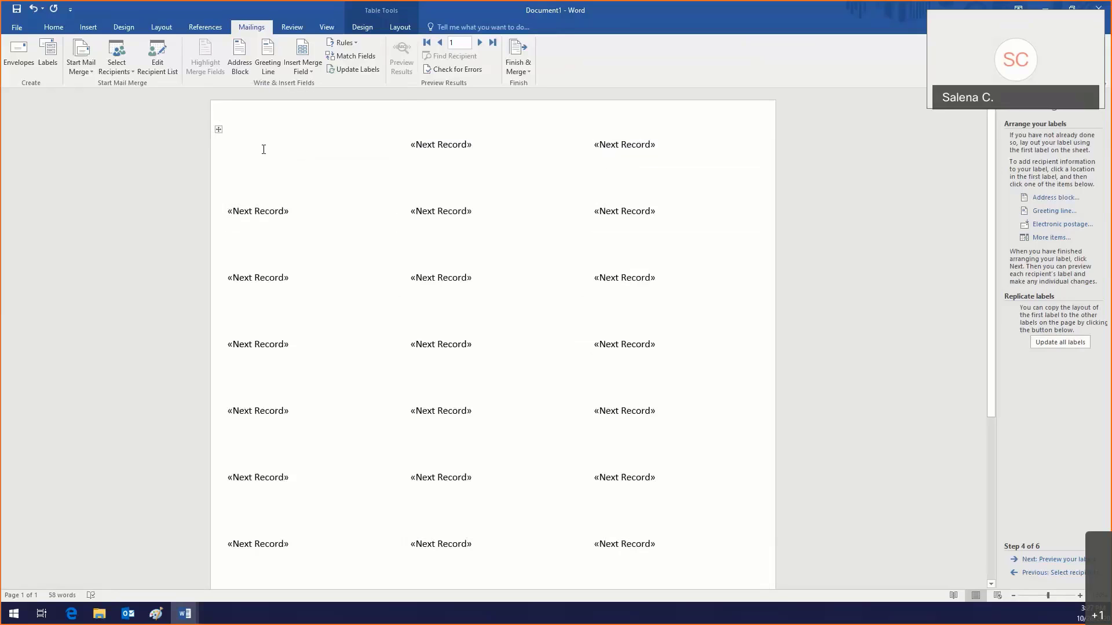
left_click(218, 130)
left_click(257, 145)
left_click(219, 129)
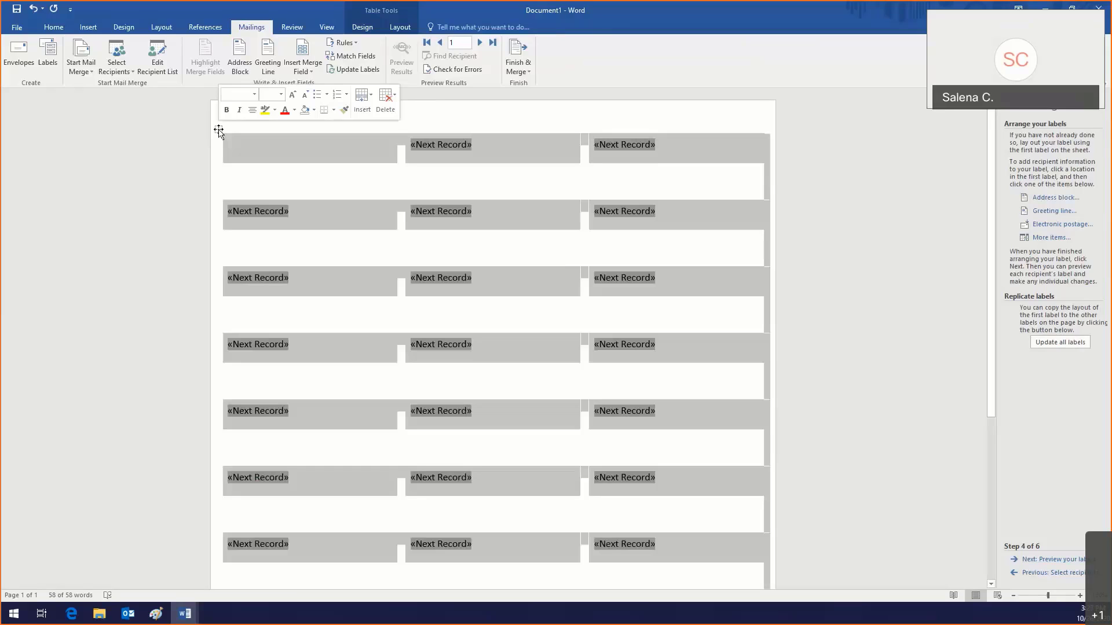
left_click(255, 152)
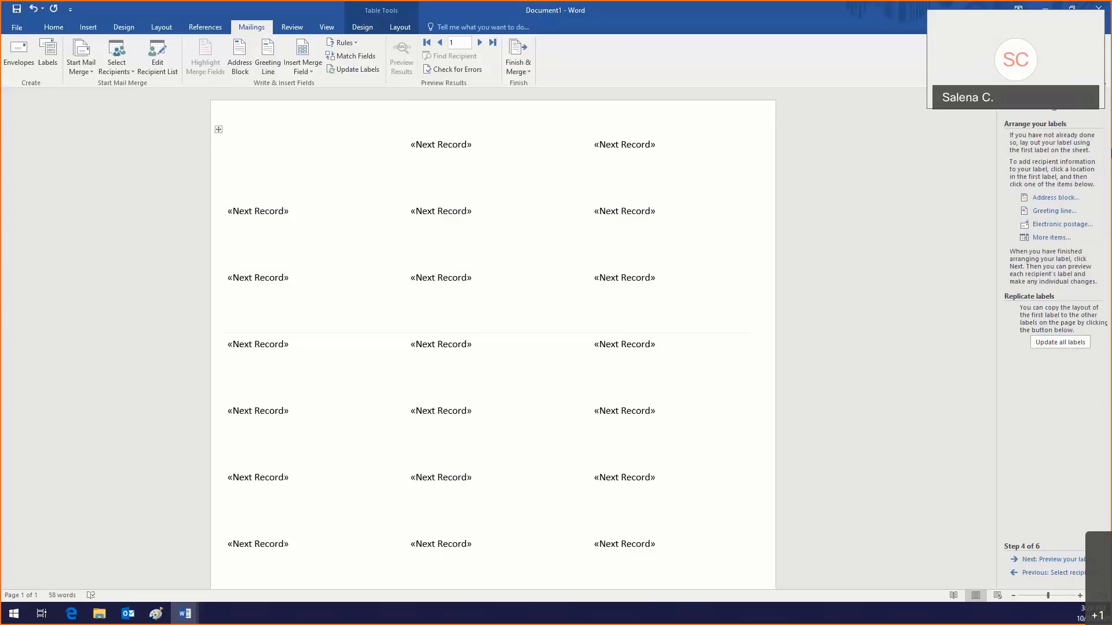
Step: Open Address block options and preview addresses through Apex Partners, returning to Amtrust Bank
left_click(1057, 200)
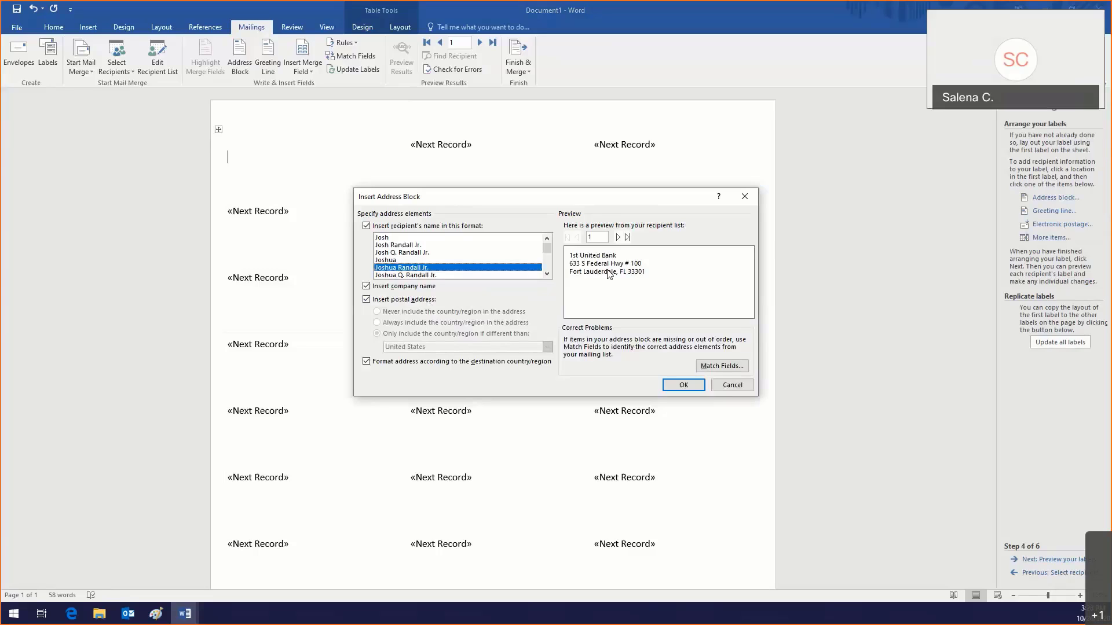
scroll(488, 264, "down", 1)
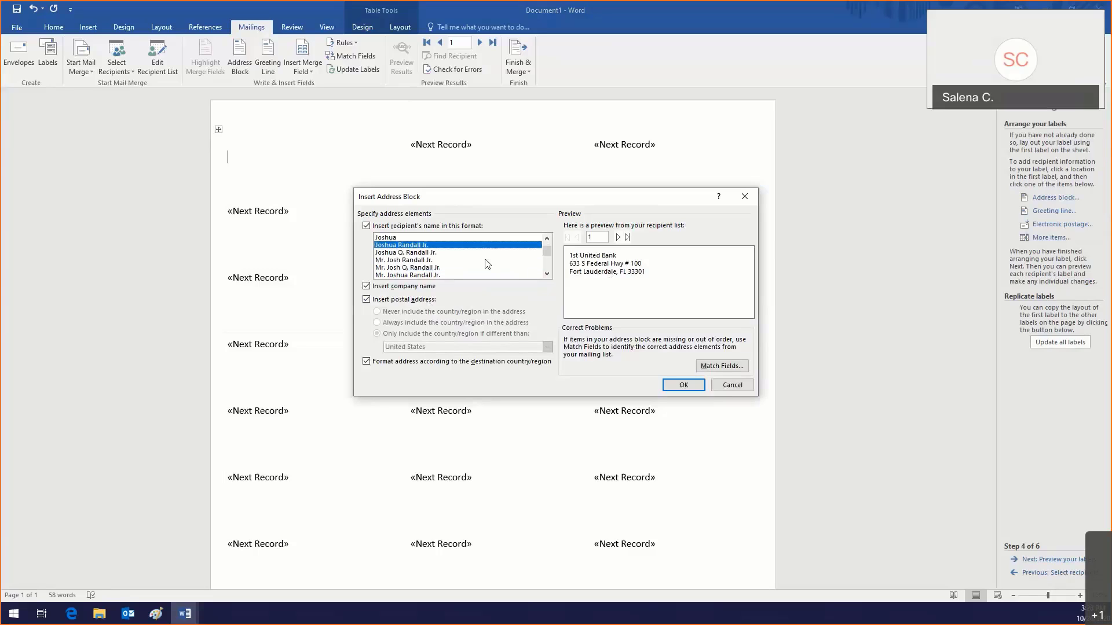
scroll(486, 262, "up", 1)
left_click(618, 237)
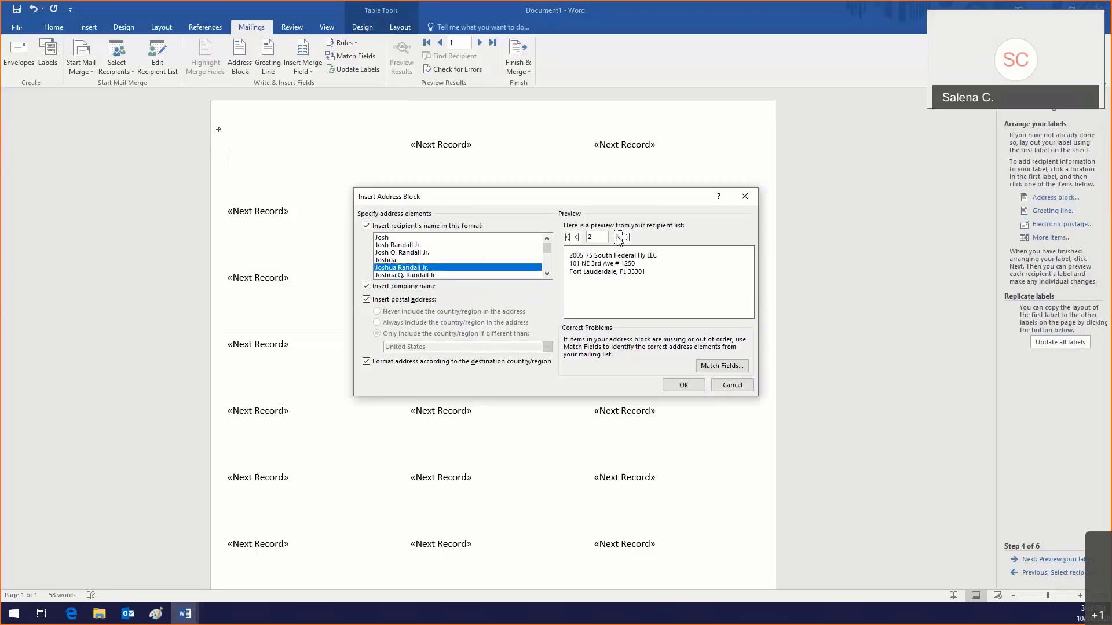
left_click(617, 238)
left_click(617, 237)
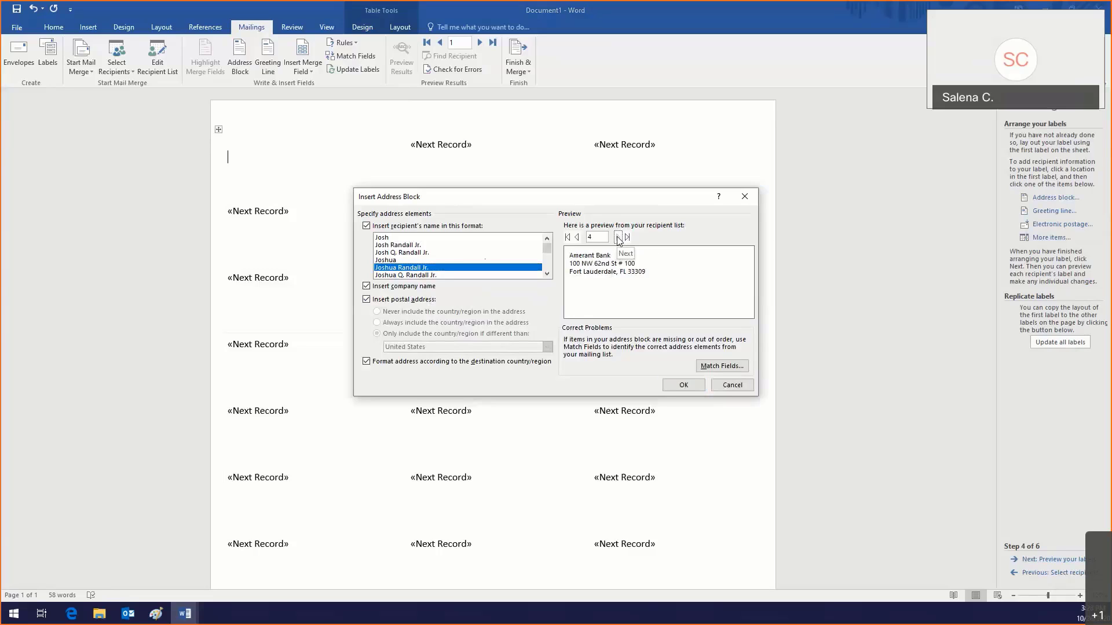
left_click(618, 237)
left_click(618, 238)
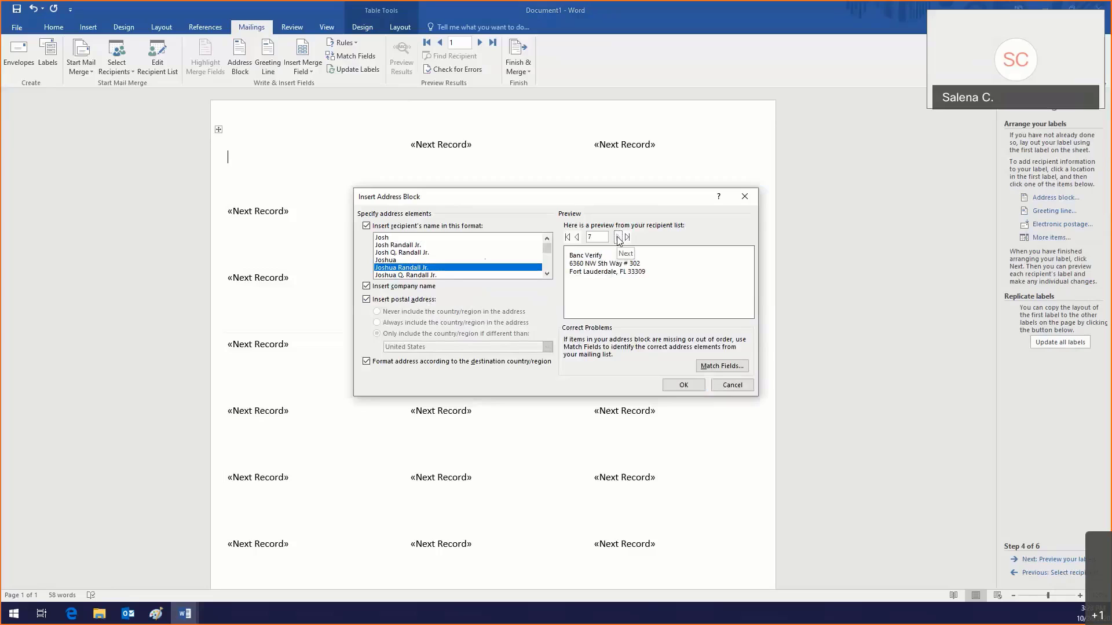
left_click(577, 237)
left_click(577, 237)
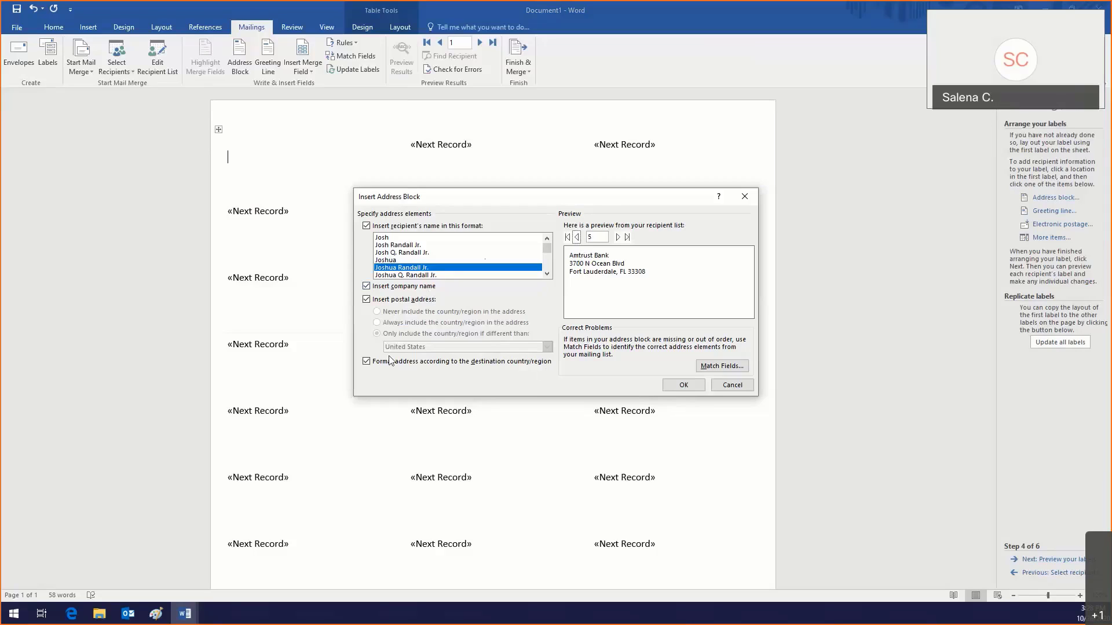
Step: Insert the address block into the first label and update all labels to match
left_click(684, 385)
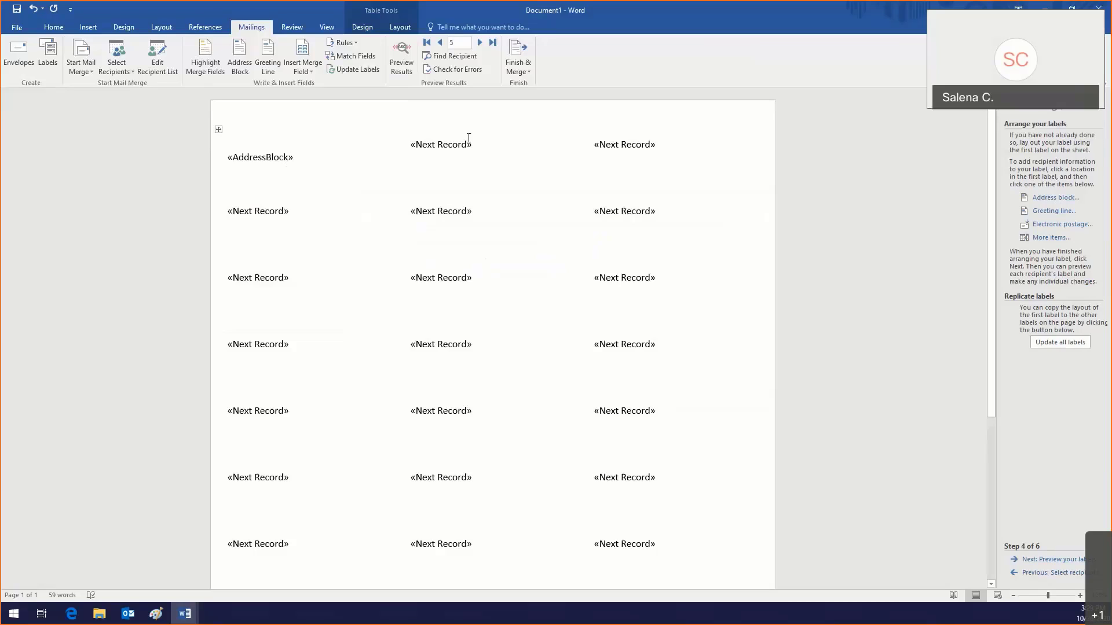
left_click(1040, 343)
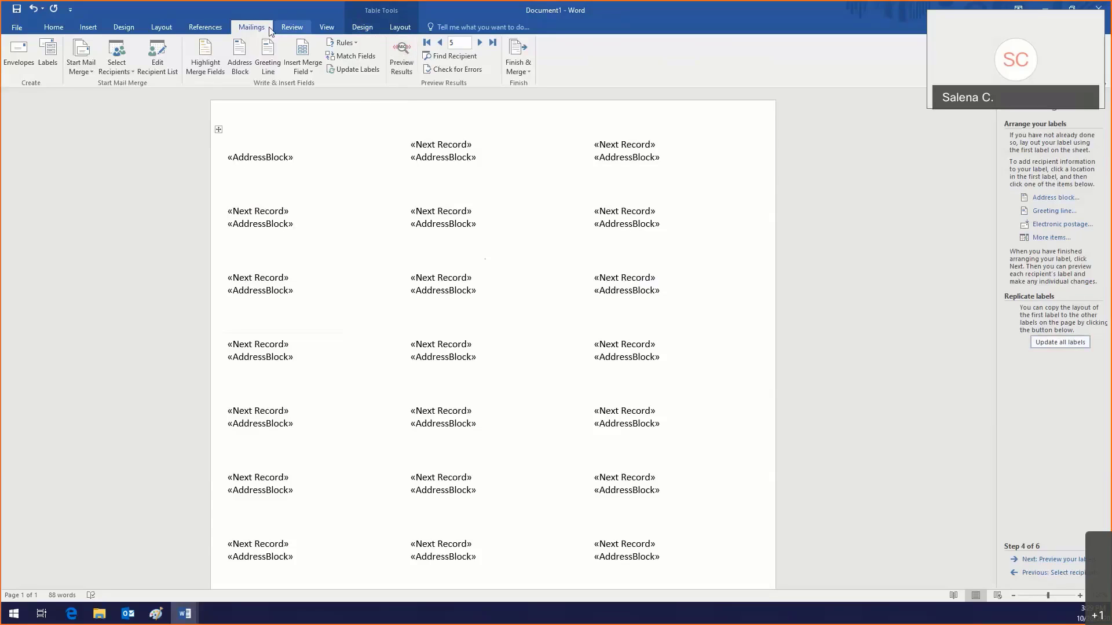
Step: Compare real bank addresses against merge fields, then advance to Preview your labels
left_click(392, 65)
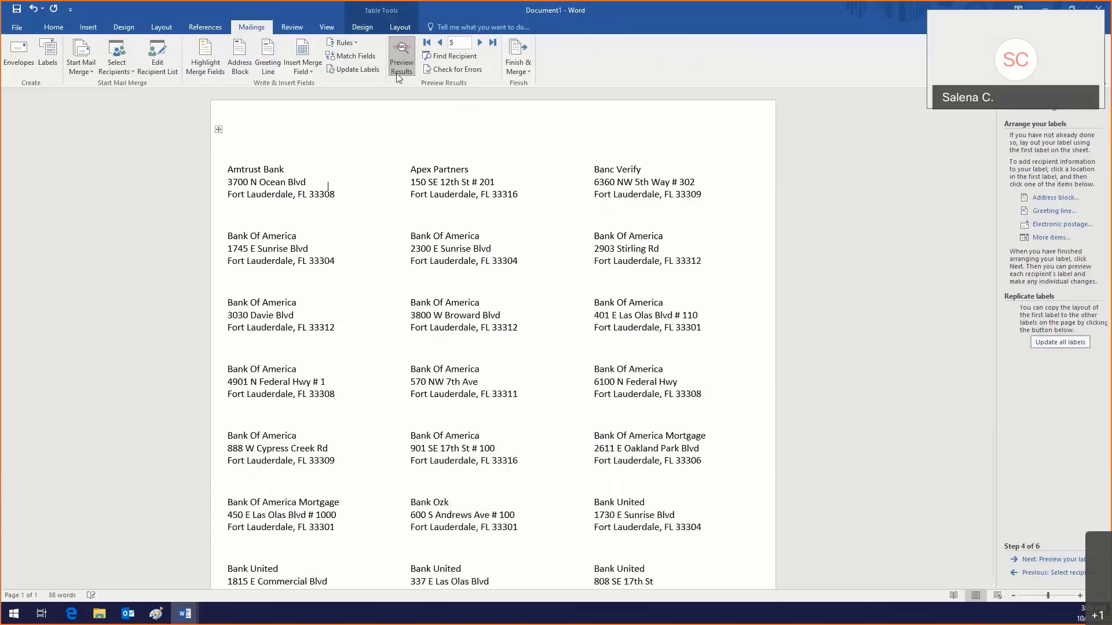
scroll(430, 218, "down", 7)
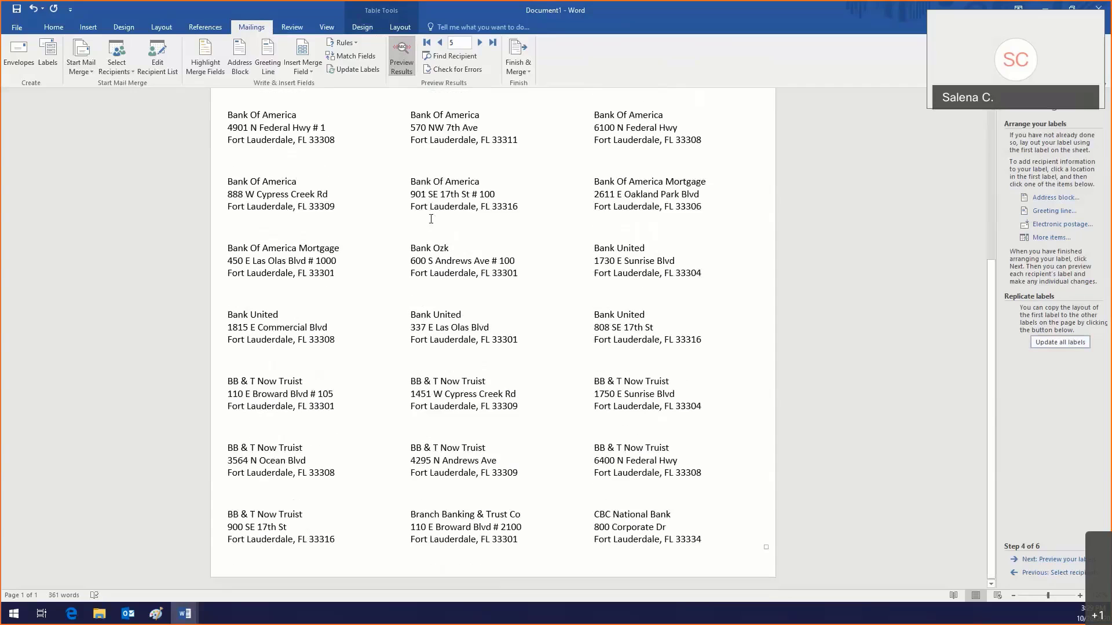
scroll(431, 218, "up", 7)
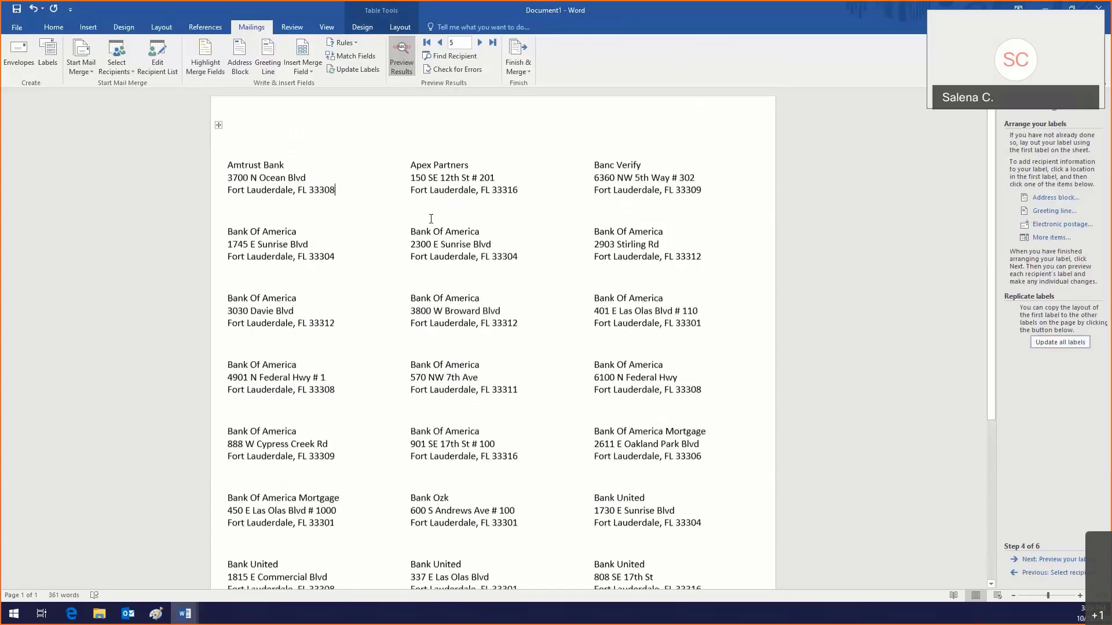
left_click(391, 57)
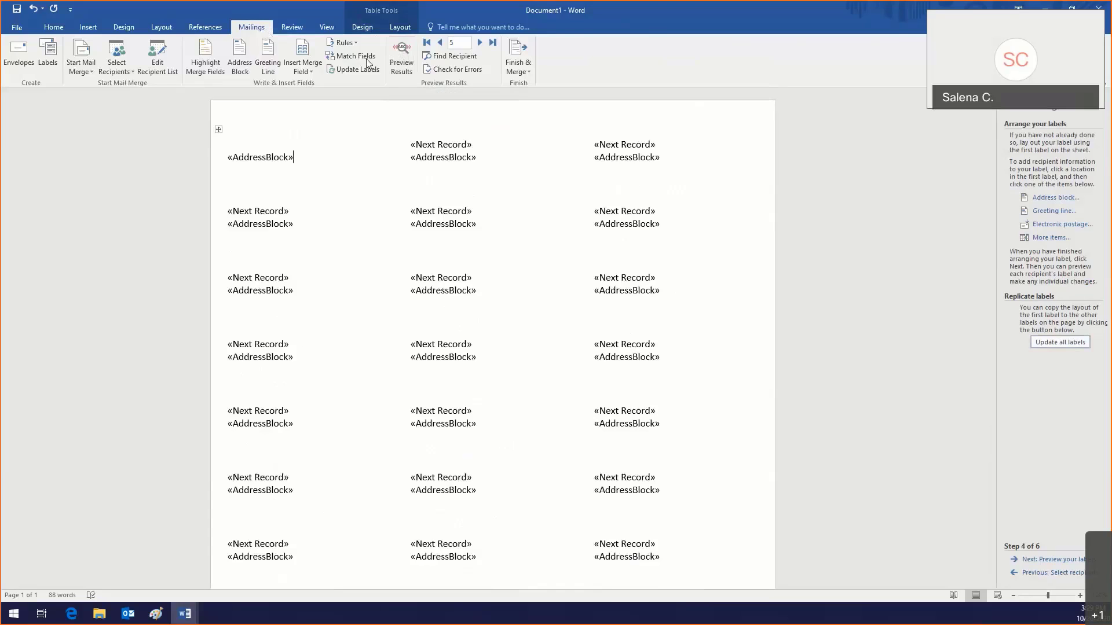
left_click(399, 71)
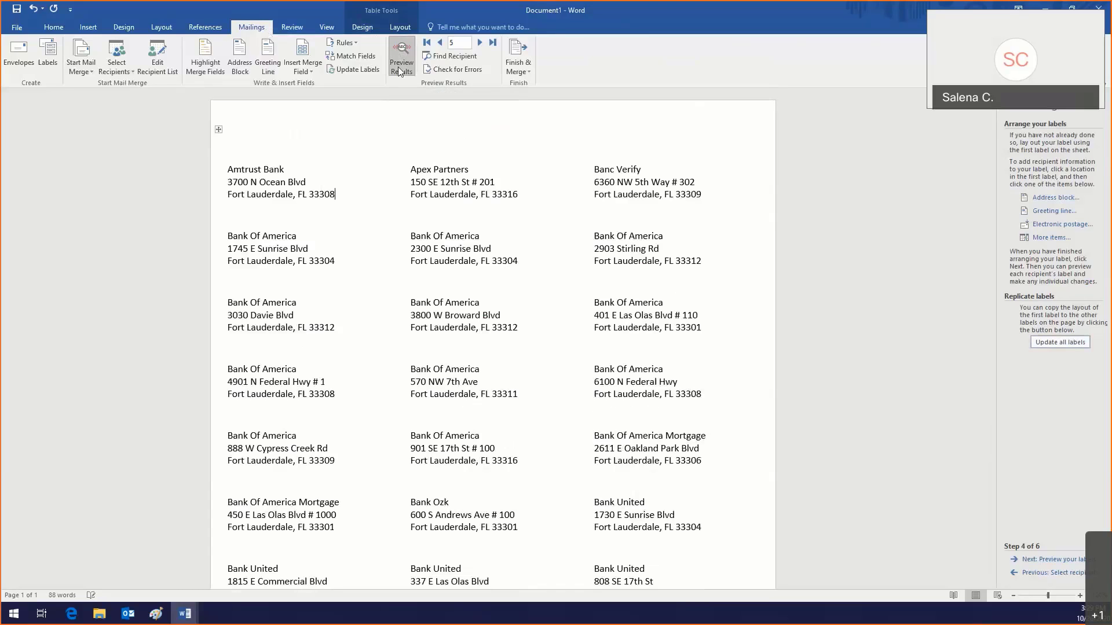
left_click(399, 71)
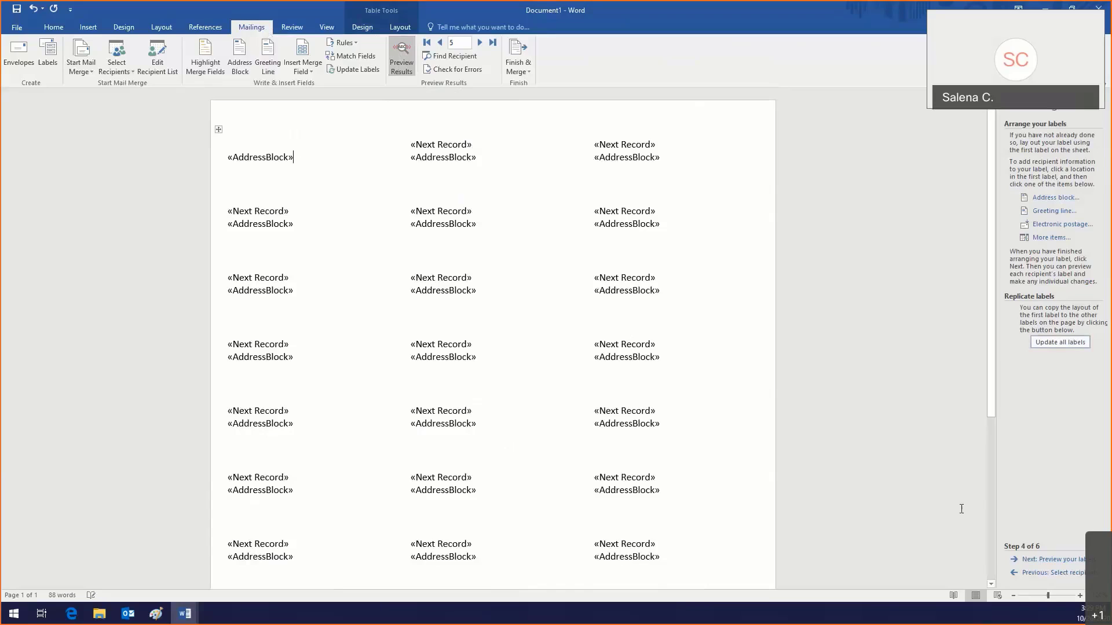
left_click(1053, 565)
left_click(258, 168)
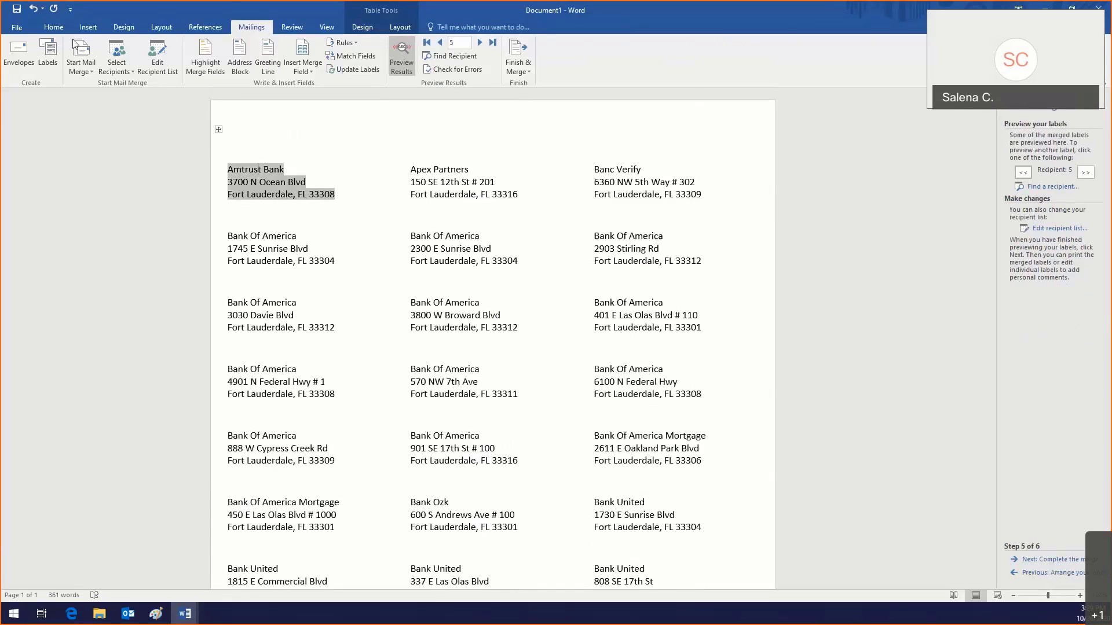
Step: Set all text in the whole label table to 10 pt and reselect the table for Layout
left_click(53, 27)
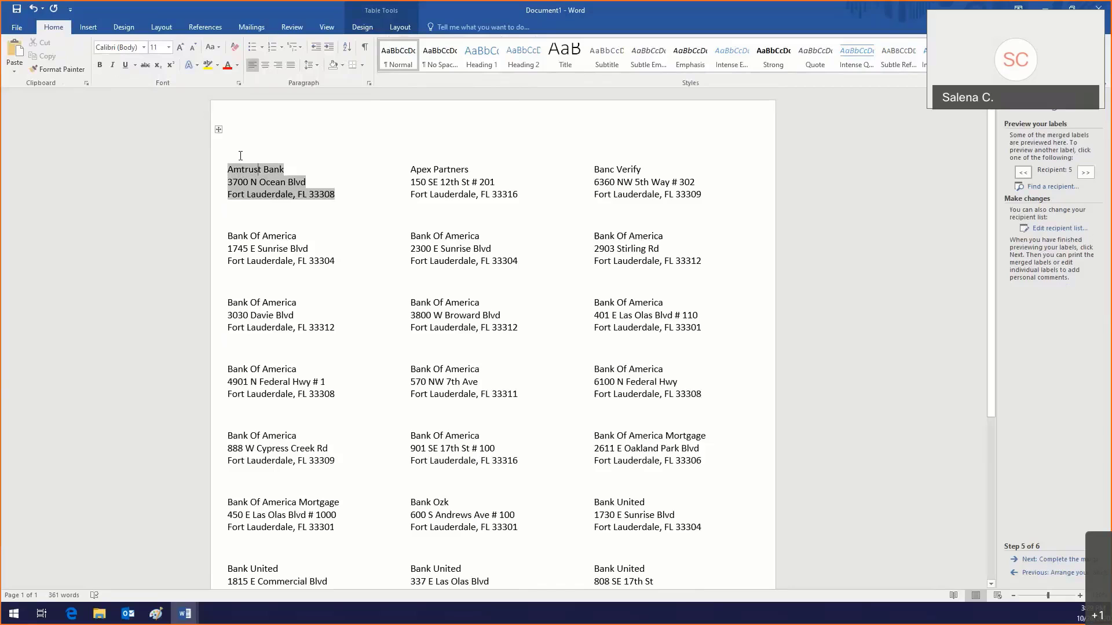
left_click(218, 129)
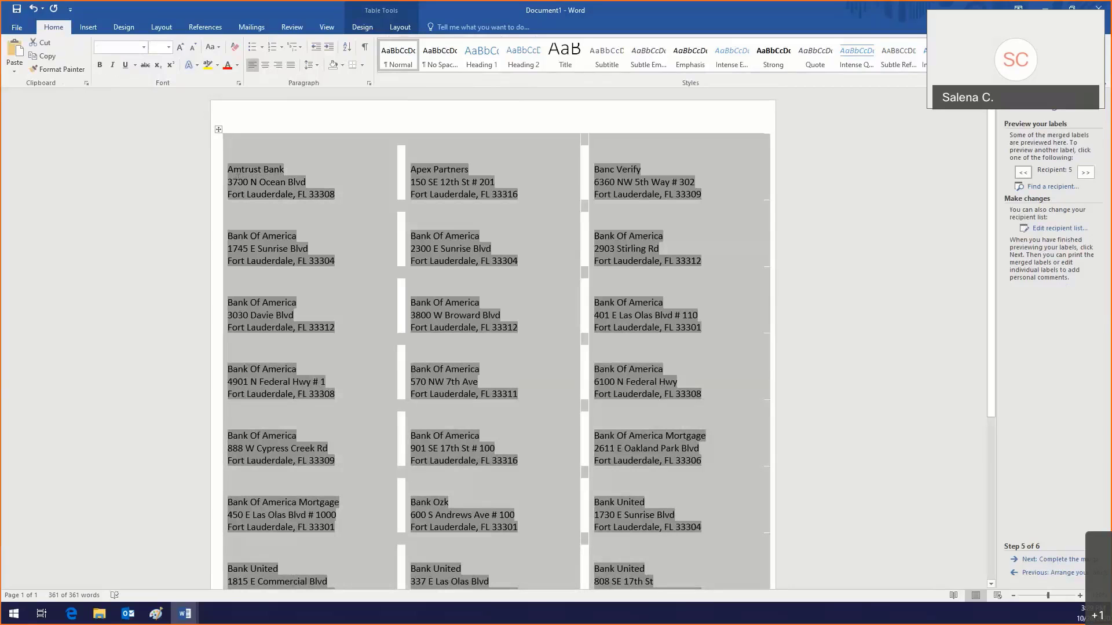
left_click(227, 138)
left_click(218, 129)
left_click(144, 47)
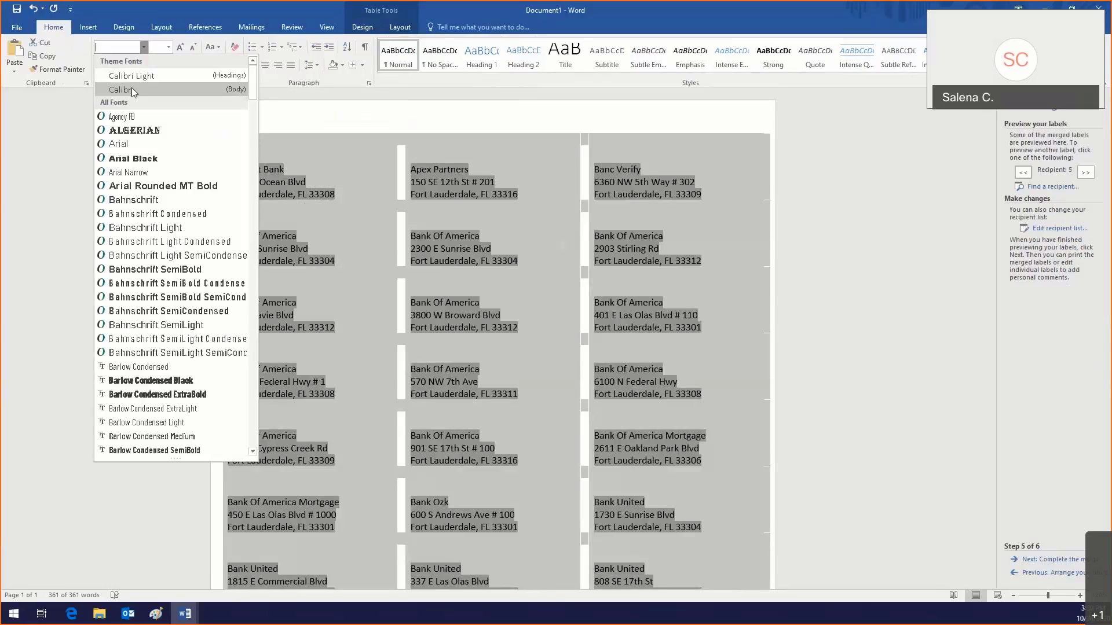
left_click(144, 49)
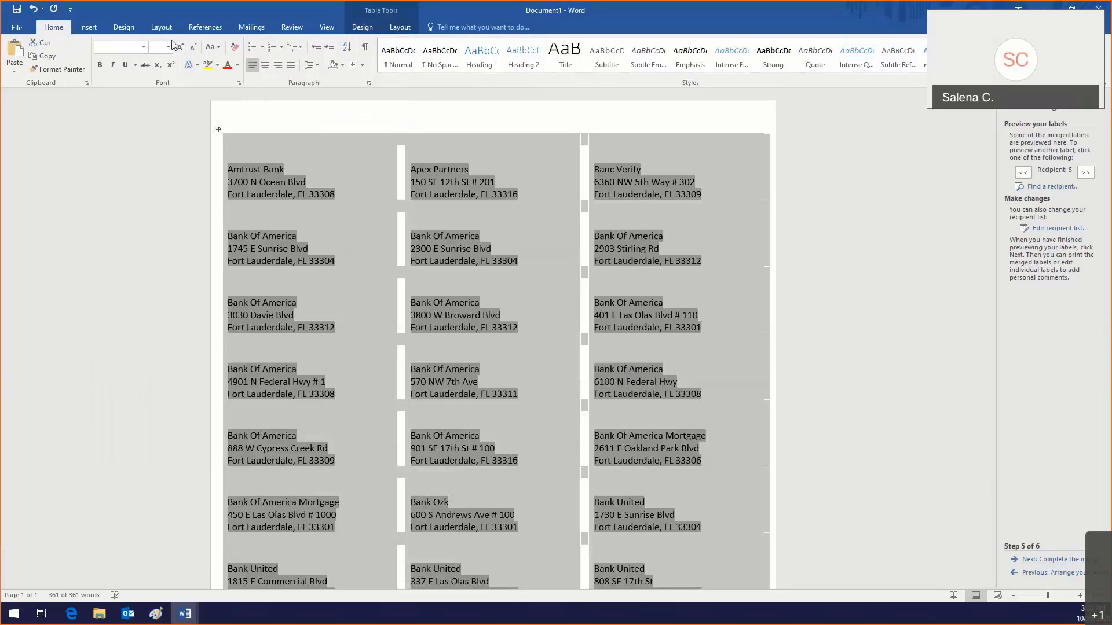
left_click(168, 48)
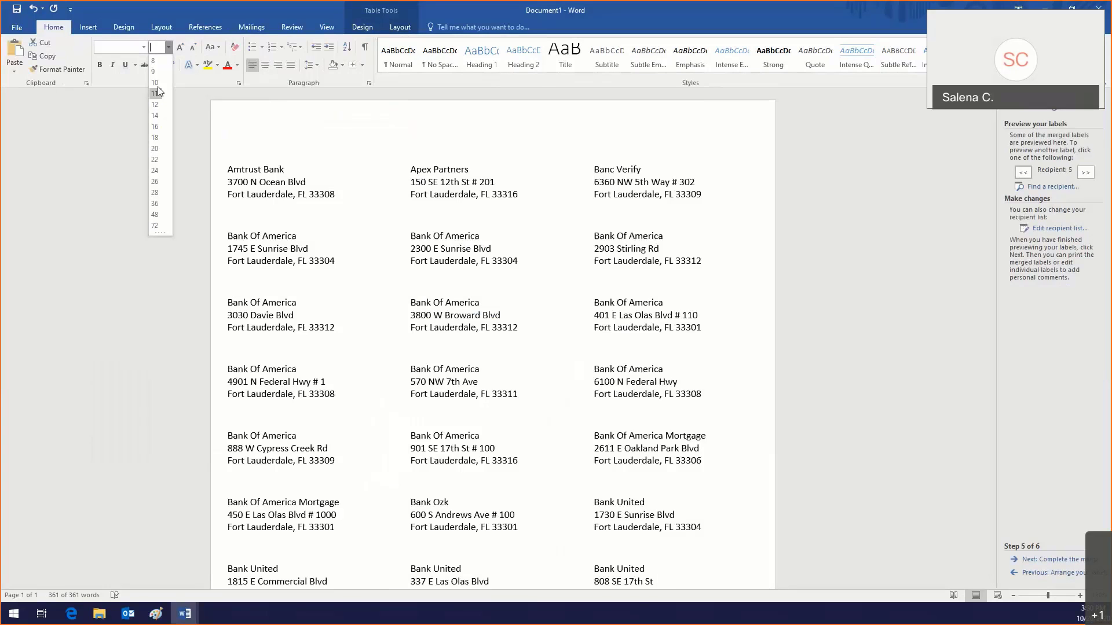
left_click(158, 85)
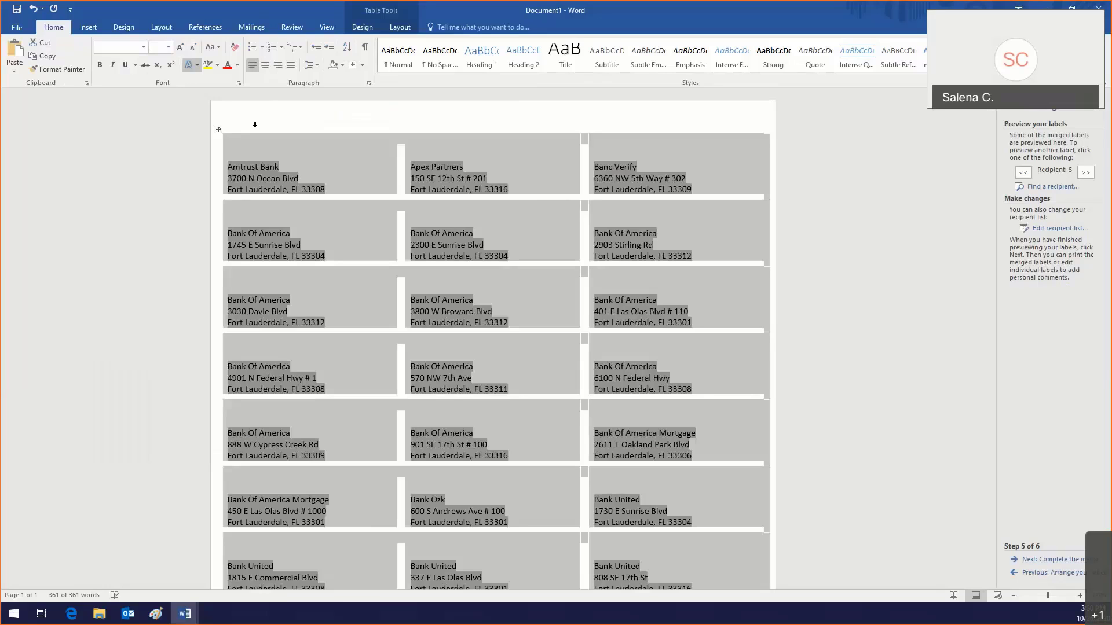
left_click(261, 176)
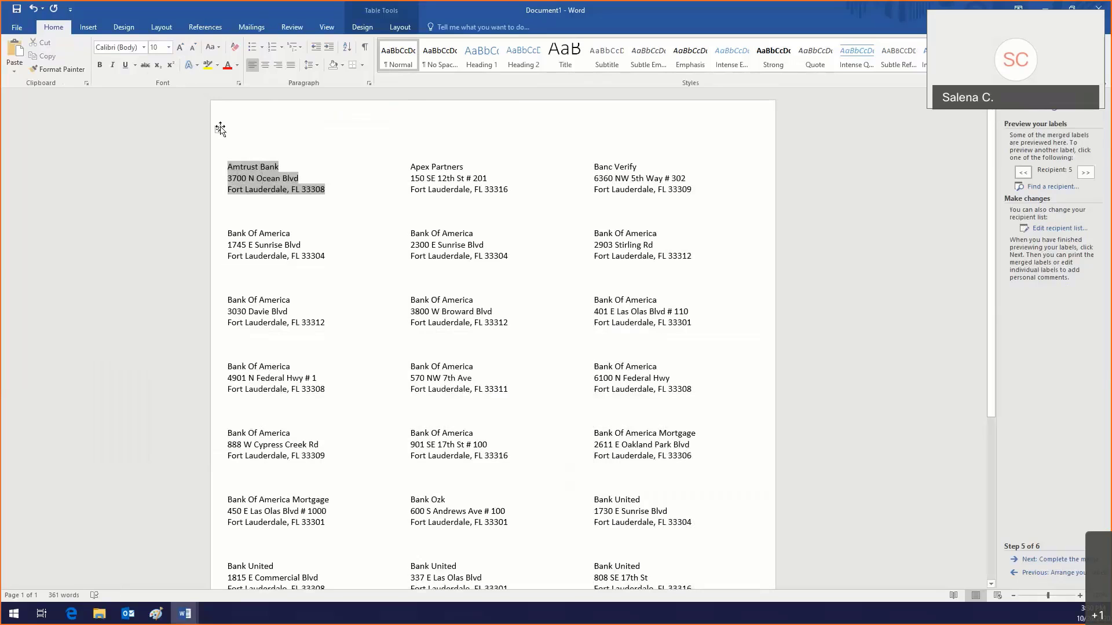
left_click(218, 128)
left_click(401, 28)
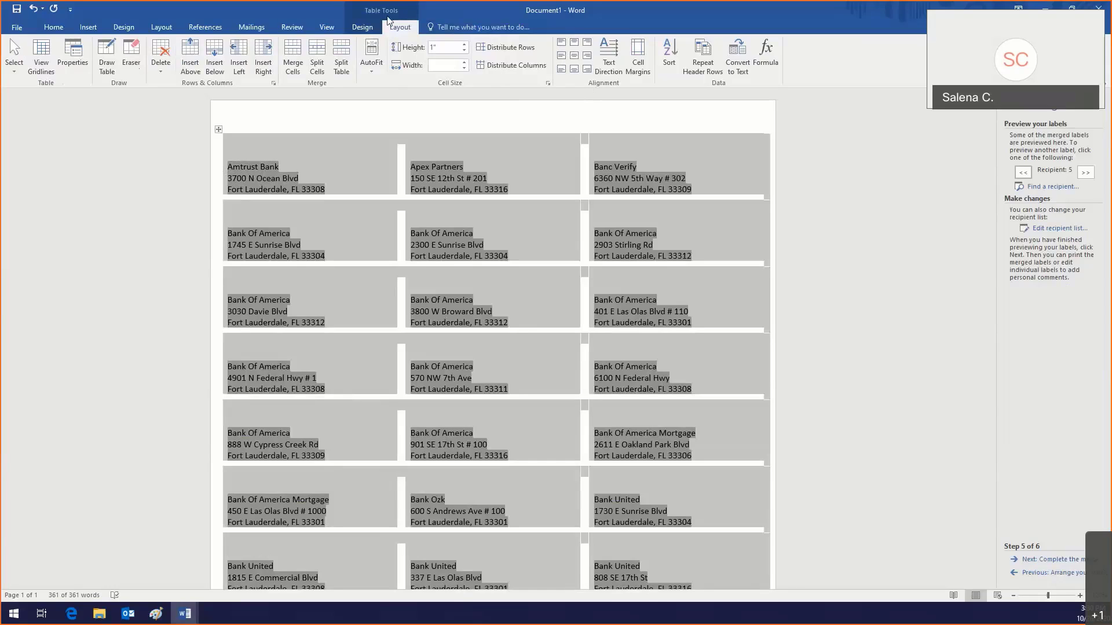
left_click(561, 56)
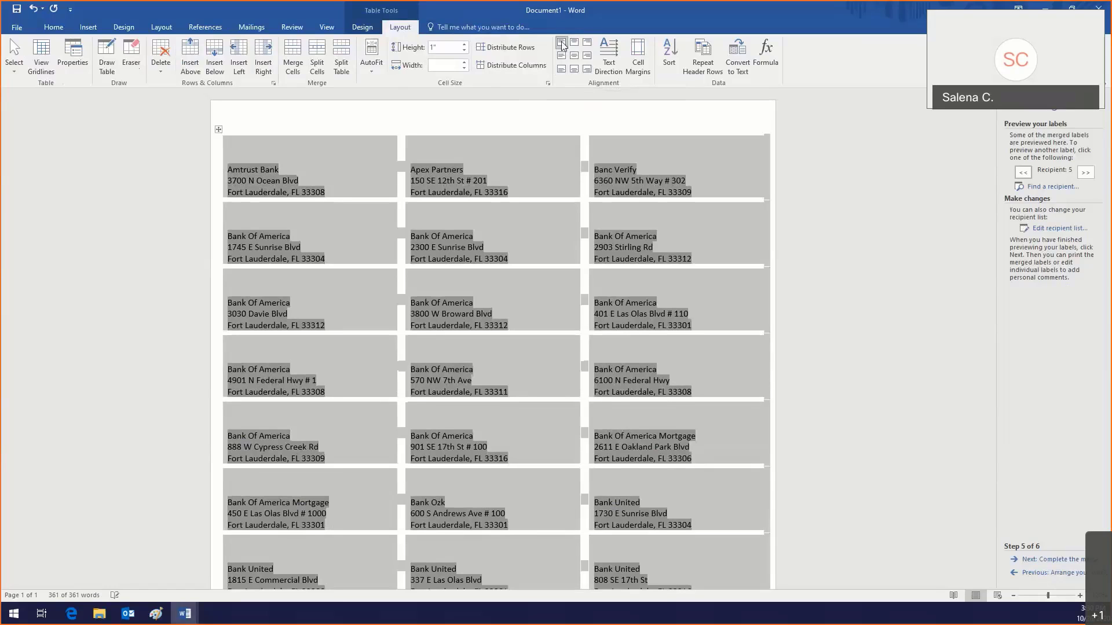
left_click(561, 42)
left_click(574, 43)
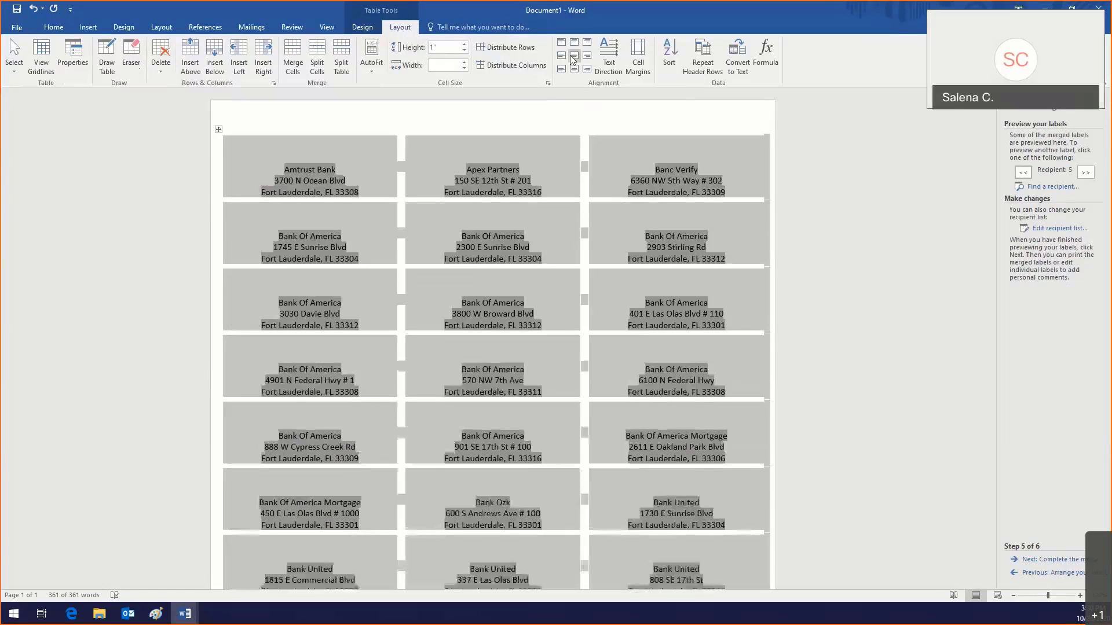
left_click(574, 56)
left_click(574, 68)
left_click(574, 56)
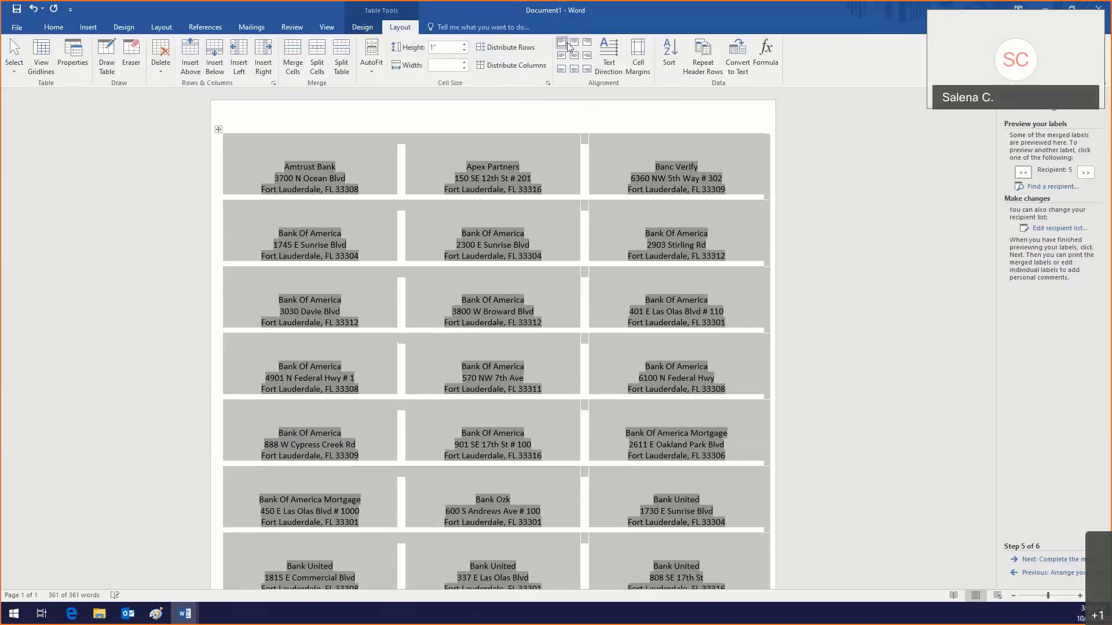
left_click(561, 56)
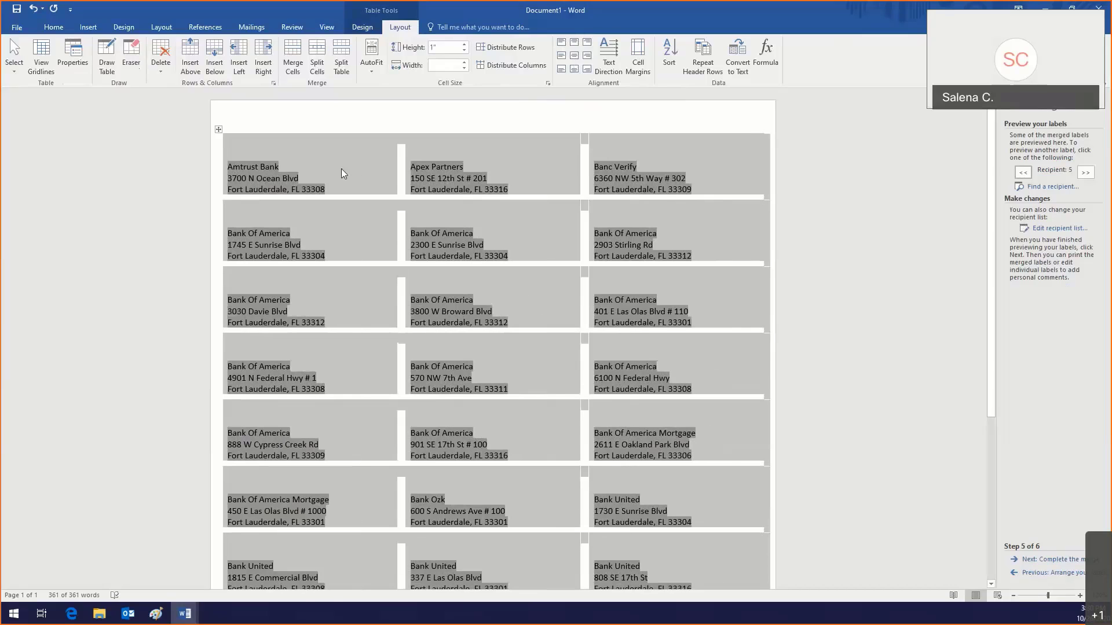
left_click(55, 27)
left_click(256, 141)
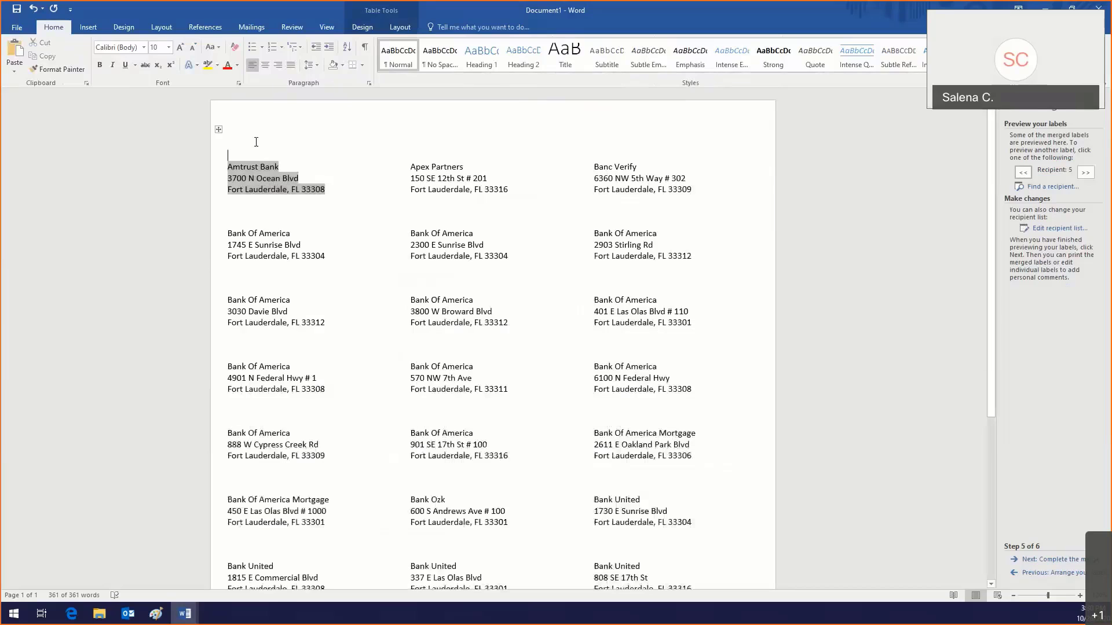
left_click(218, 129)
left_click(144, 47)
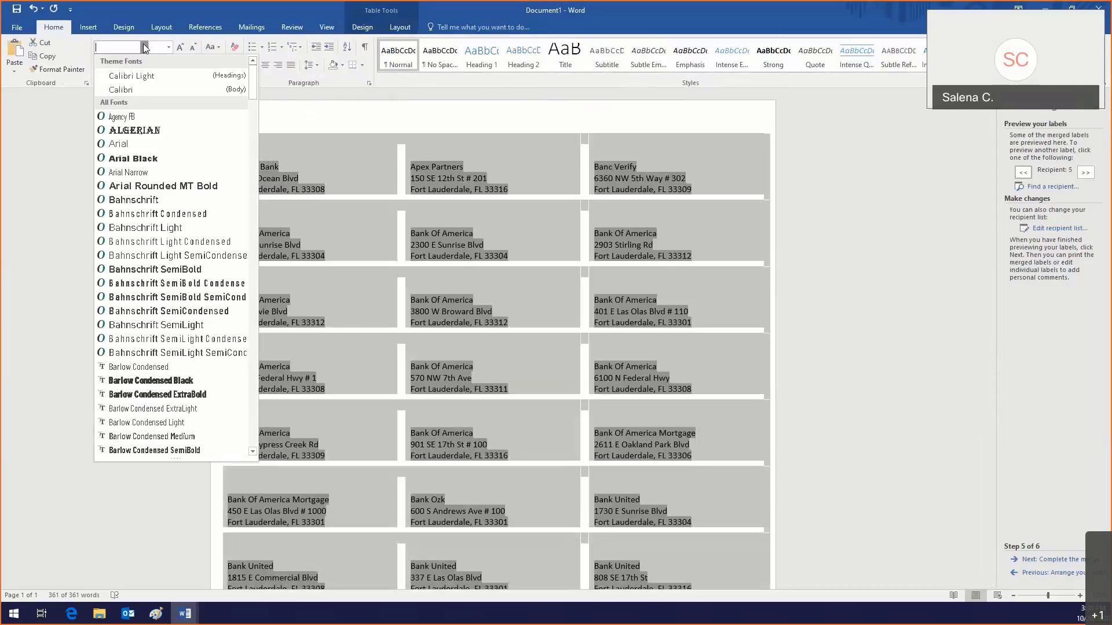
left_click(144, 44)
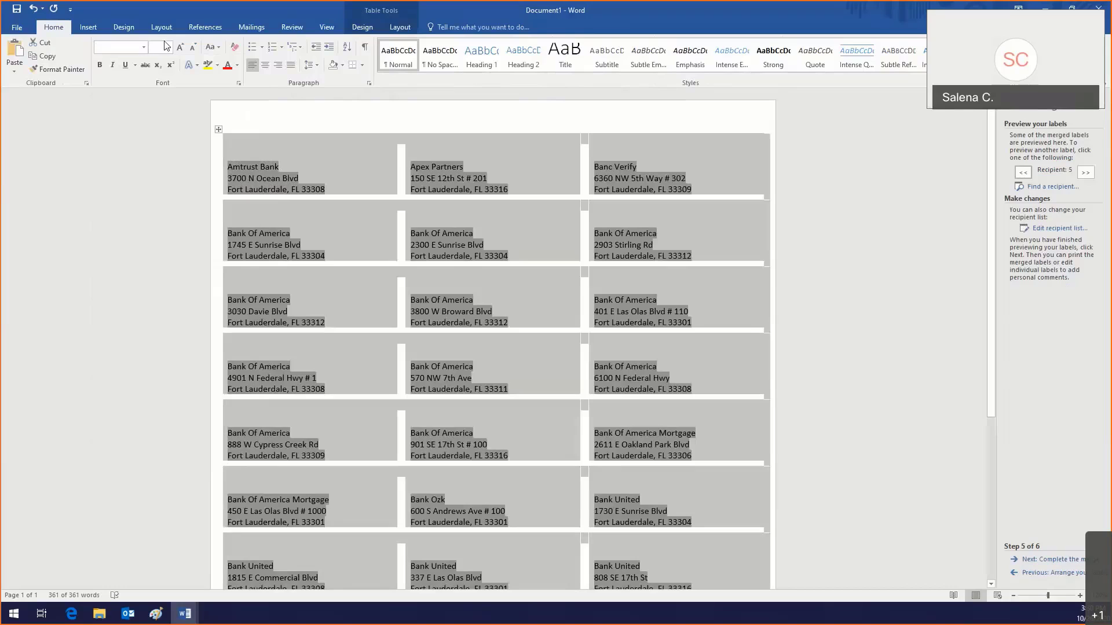
left_click(167, 45)
left_click(167, 46)
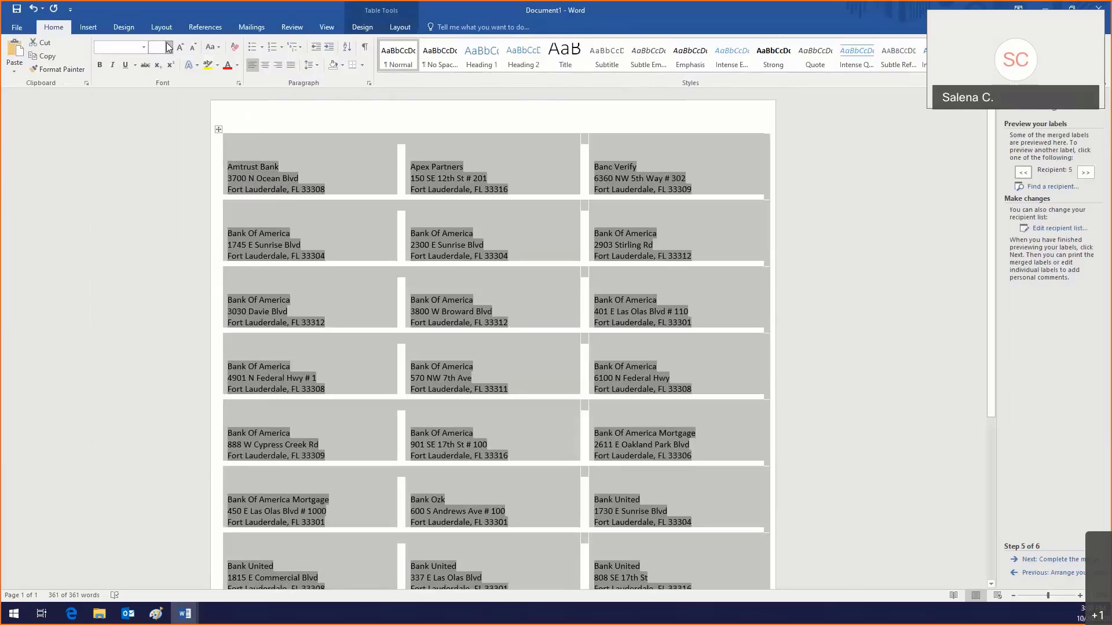
left_click(335, 175)
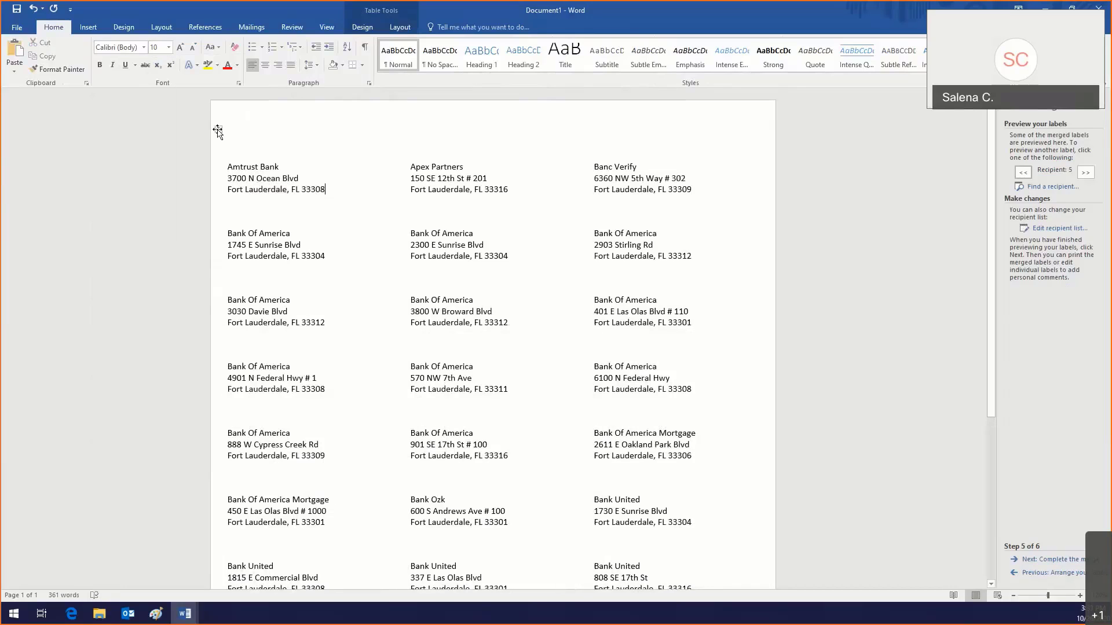
left_click(218, 129)
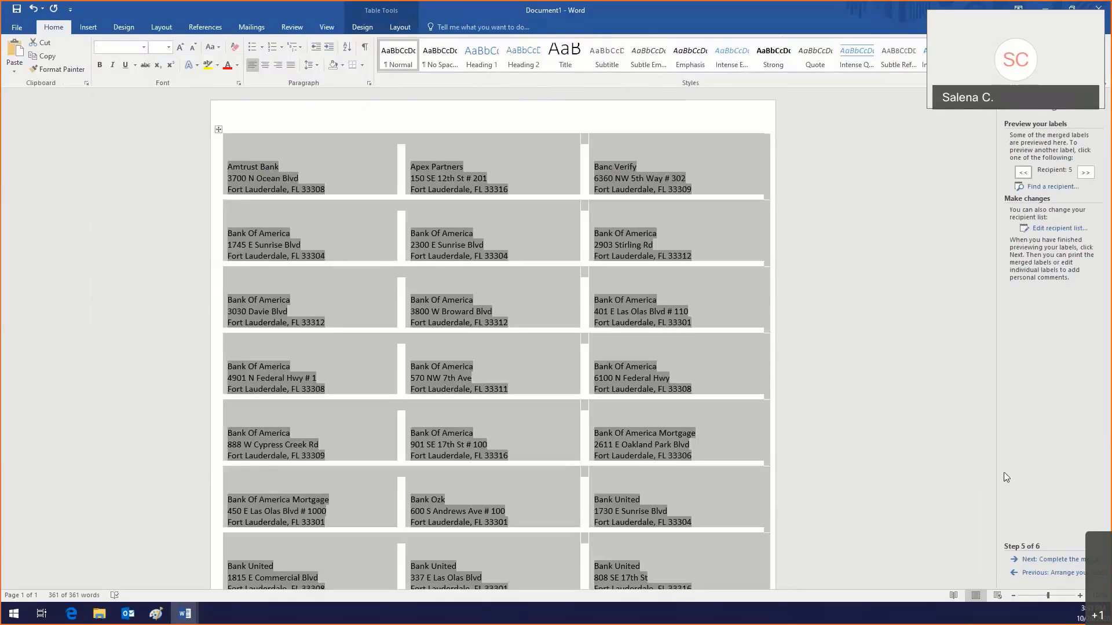
Step: Complete the merge and print all records on the HP LaserJet 400 color M451dn
left_click(1031, 559)
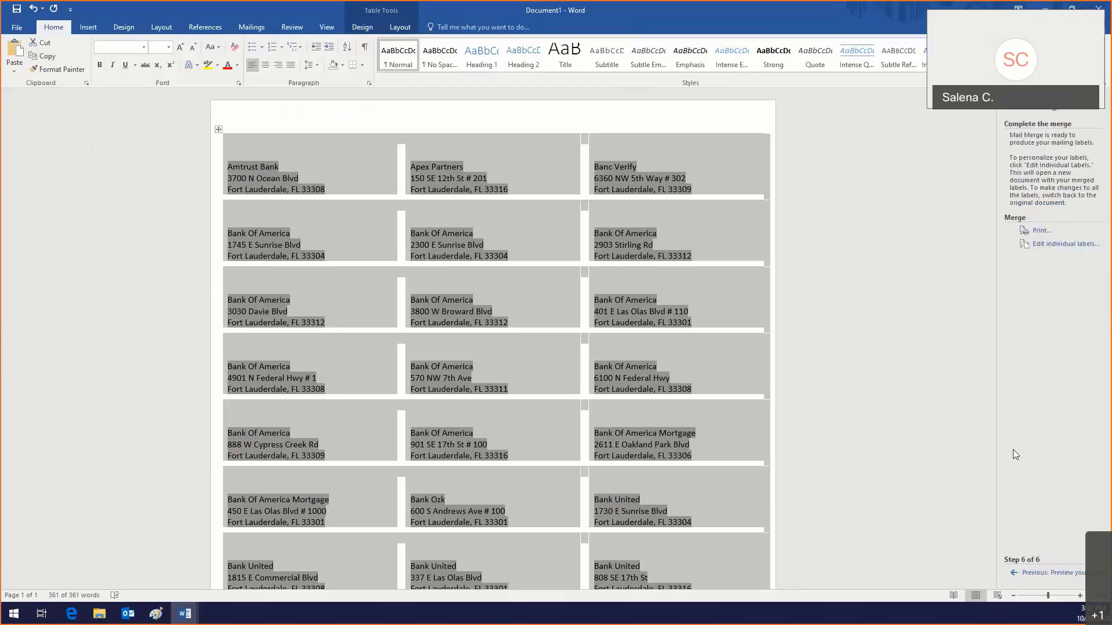
left_click(1040, 229)
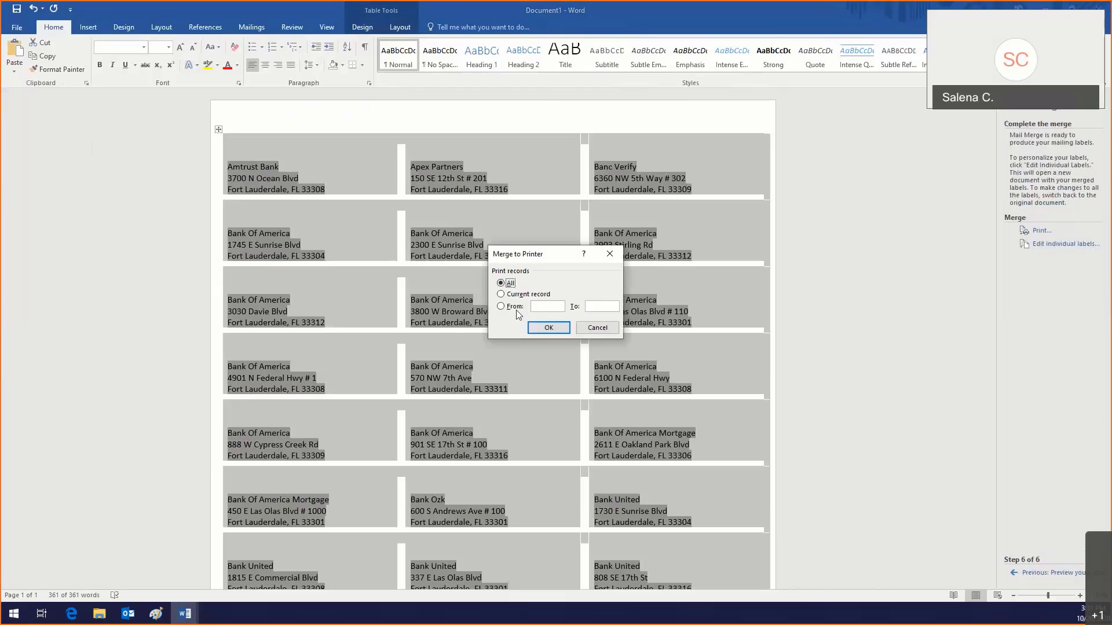
left_click(547, 328)
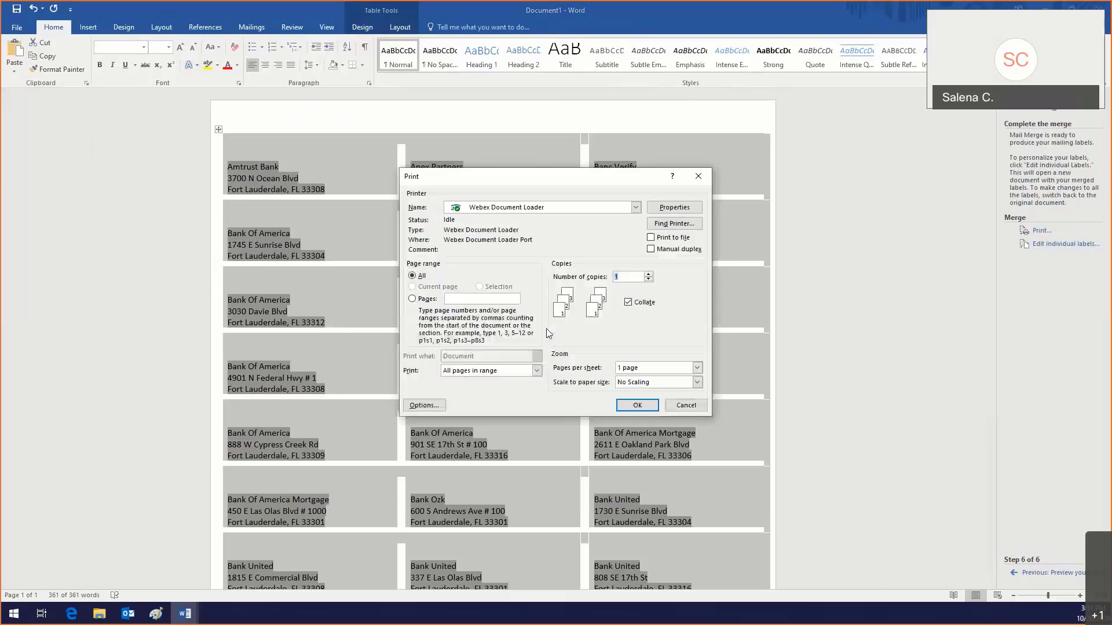
left_click(515, 209)
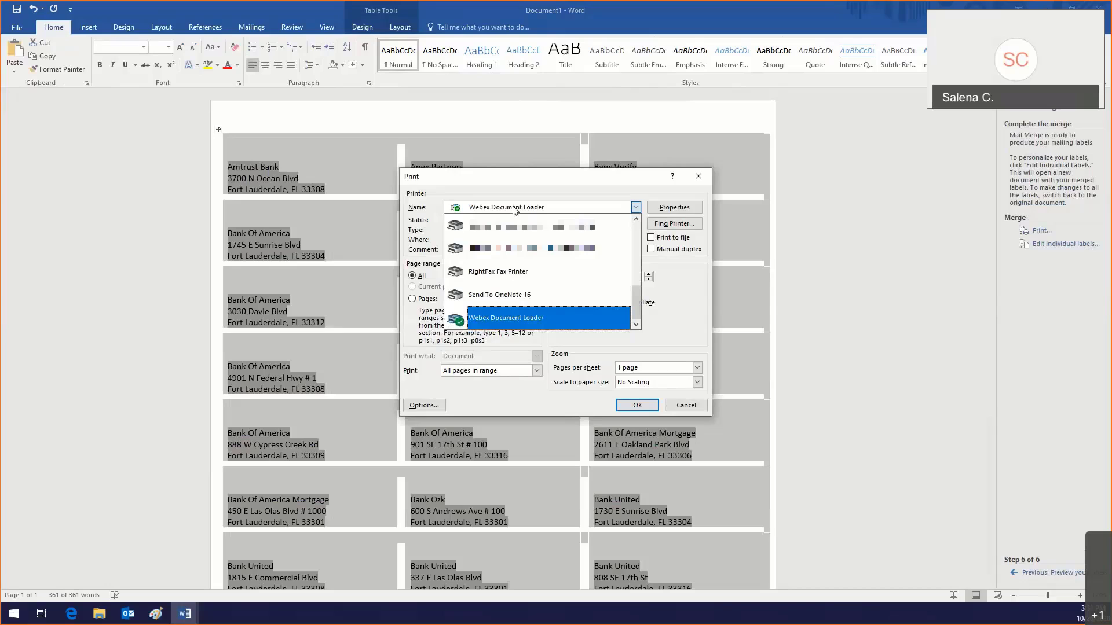
left_click(512, 226)
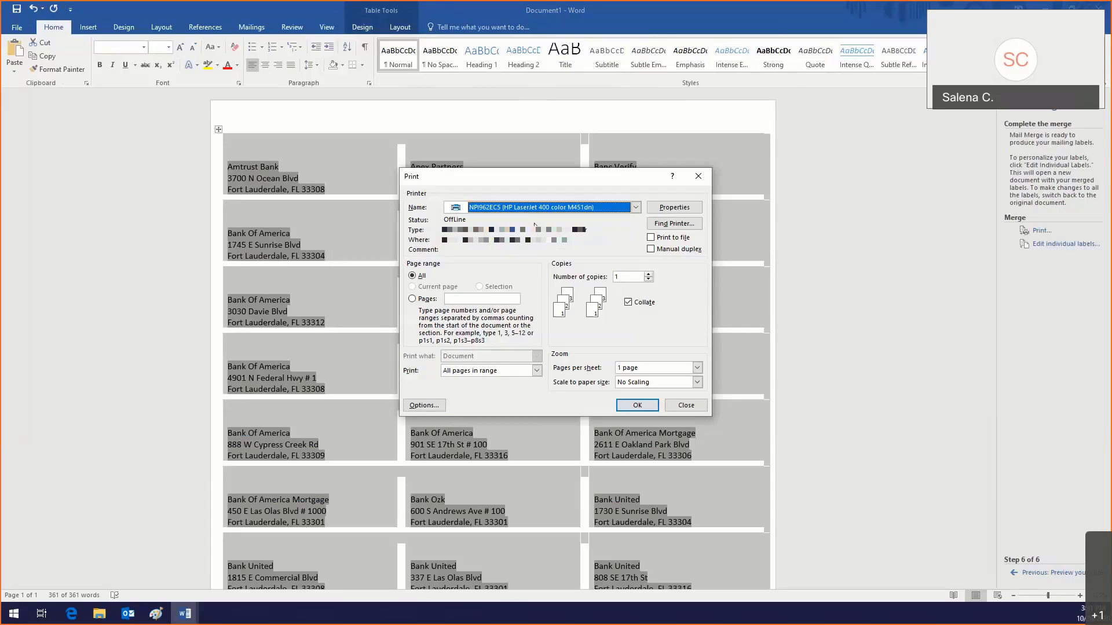
left_click(673, 409)
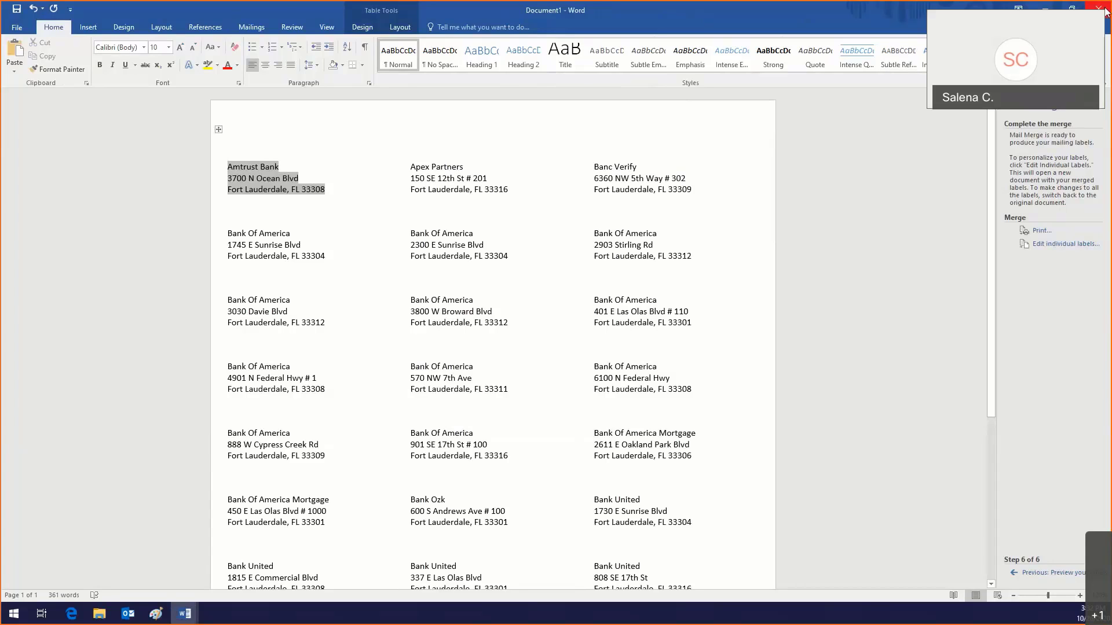
Step: Save the merged labels as 'Bank Labels 2' in the Advanced Mail Merge Microsoft Word and Excel folder
left_click(17, 28)
left_click(37, 149)
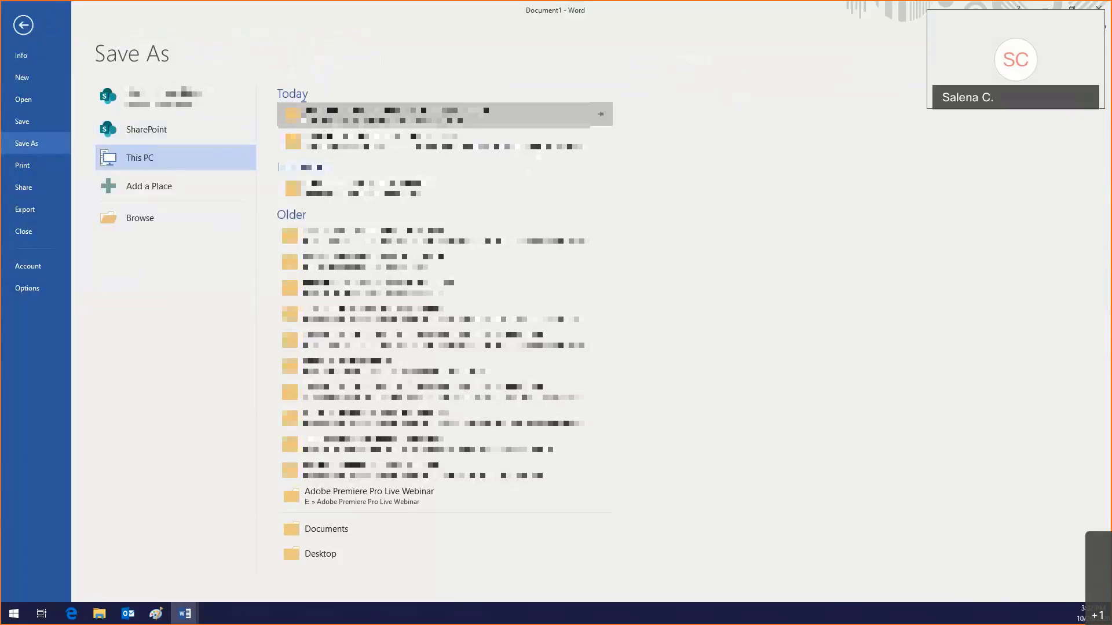
left_click(279, 120)
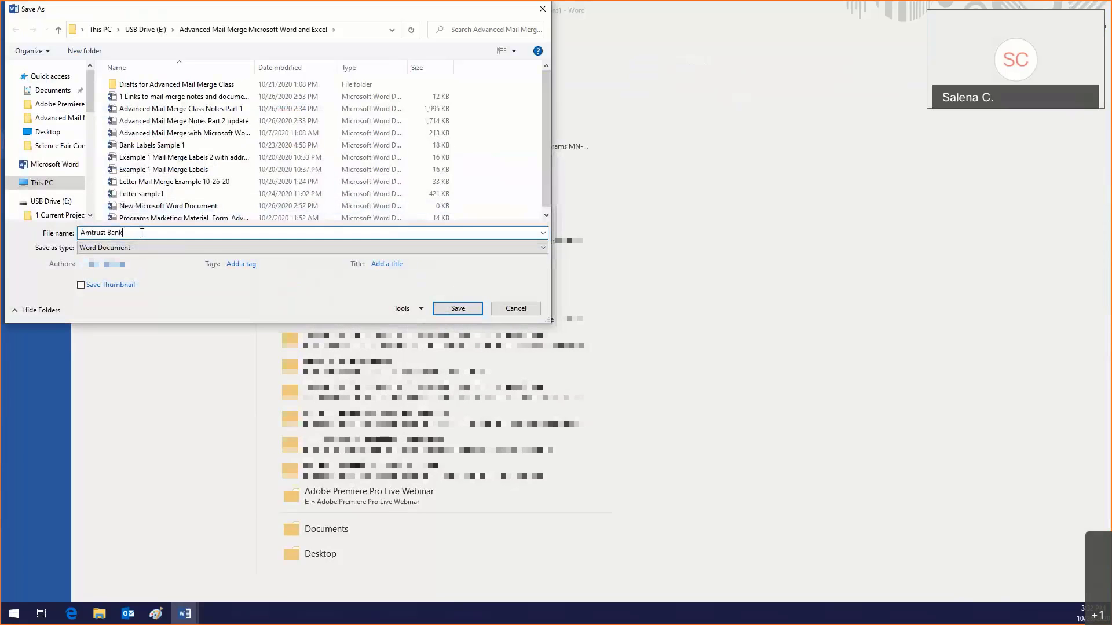
type("Bank La")
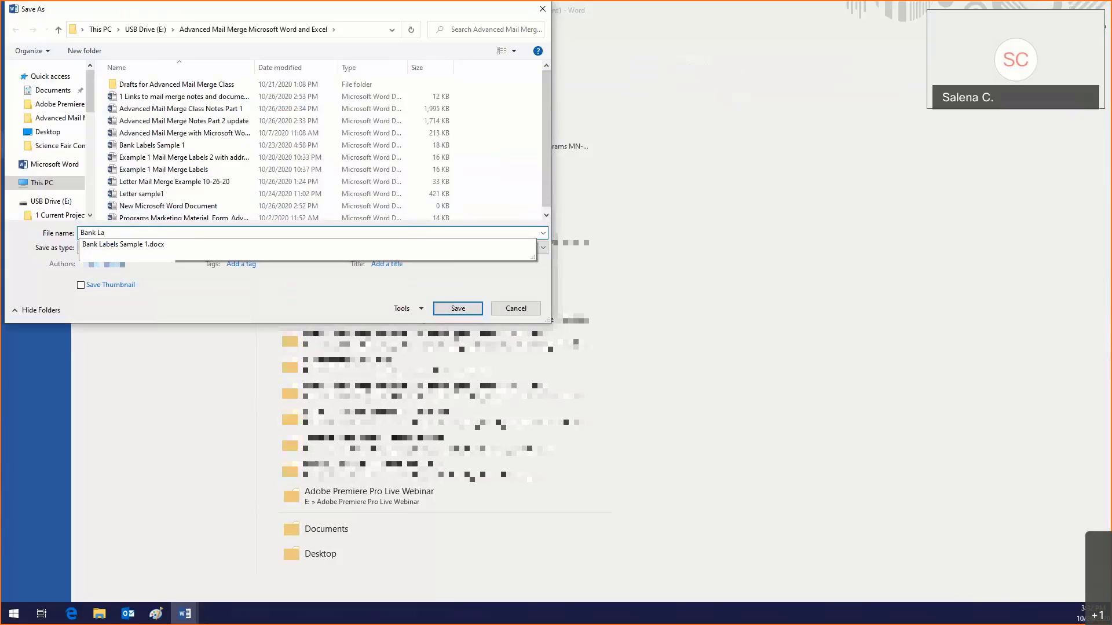
type("bels 2")
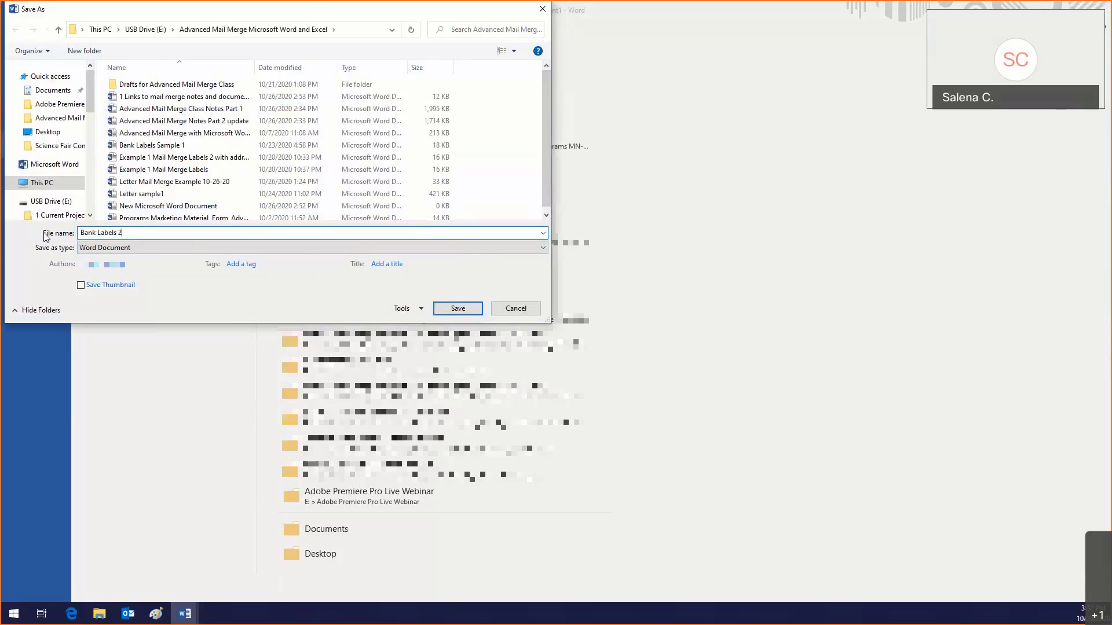
key("Return")
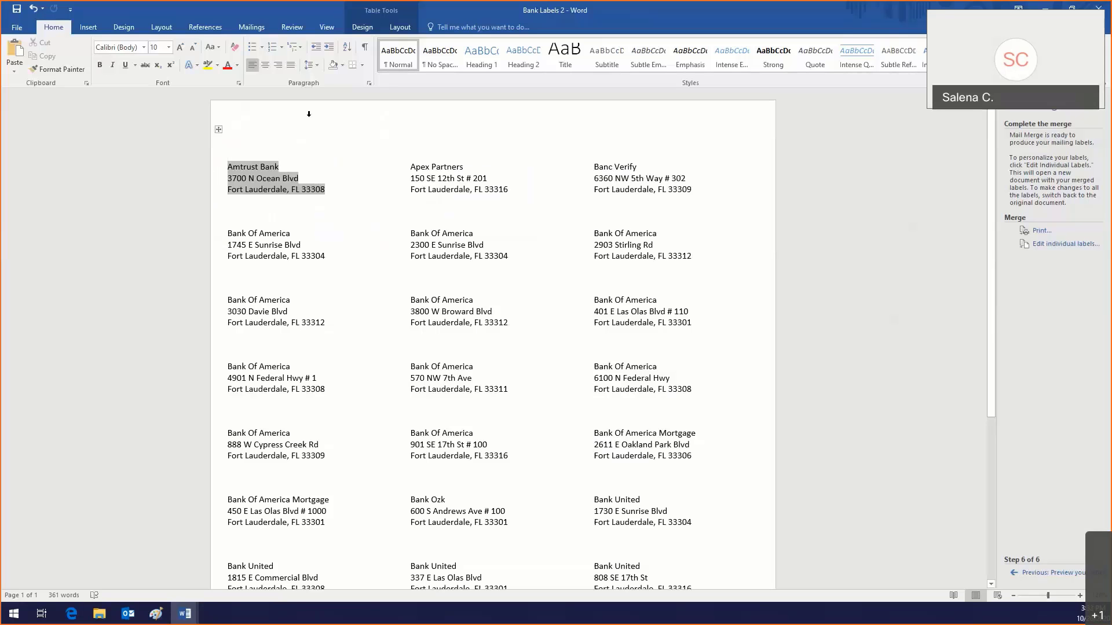
Step: Create a new blank document
left_click(18, 28)
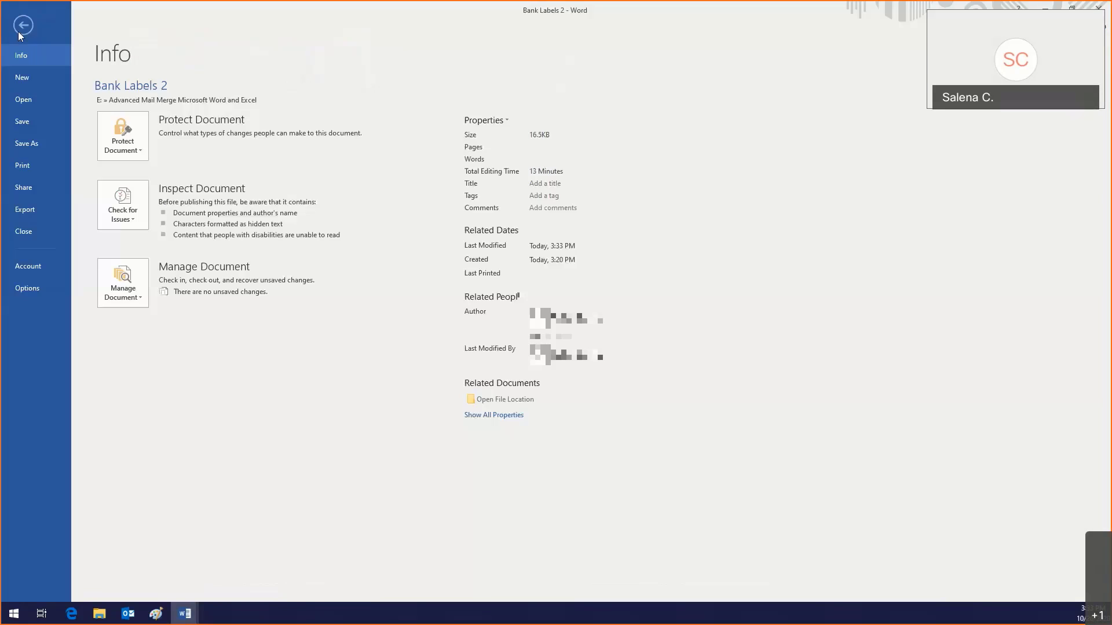
left_click(30, 78)
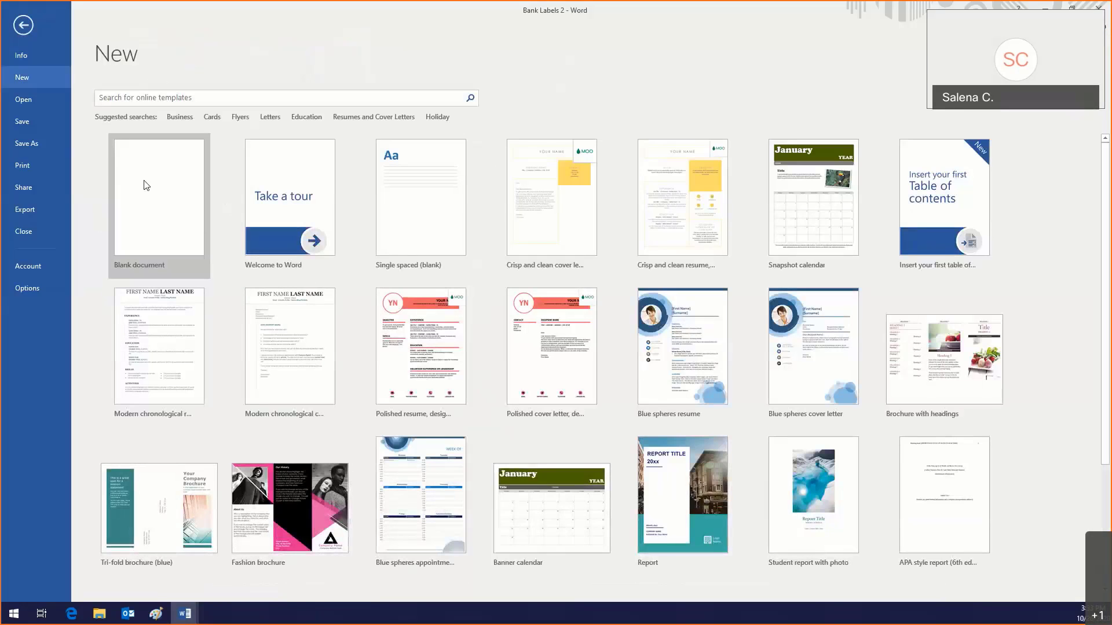
left_click(145, 185)
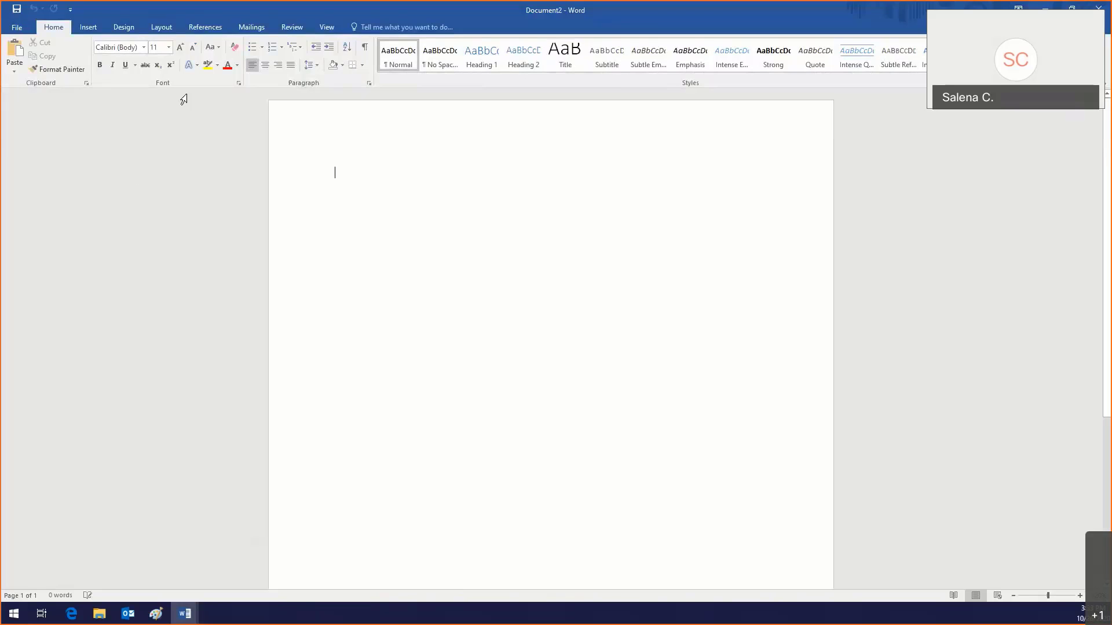
Step: Launch the Step-by-Step Mail Merge Wizard from the Mailings tab
left_click(242, 28)
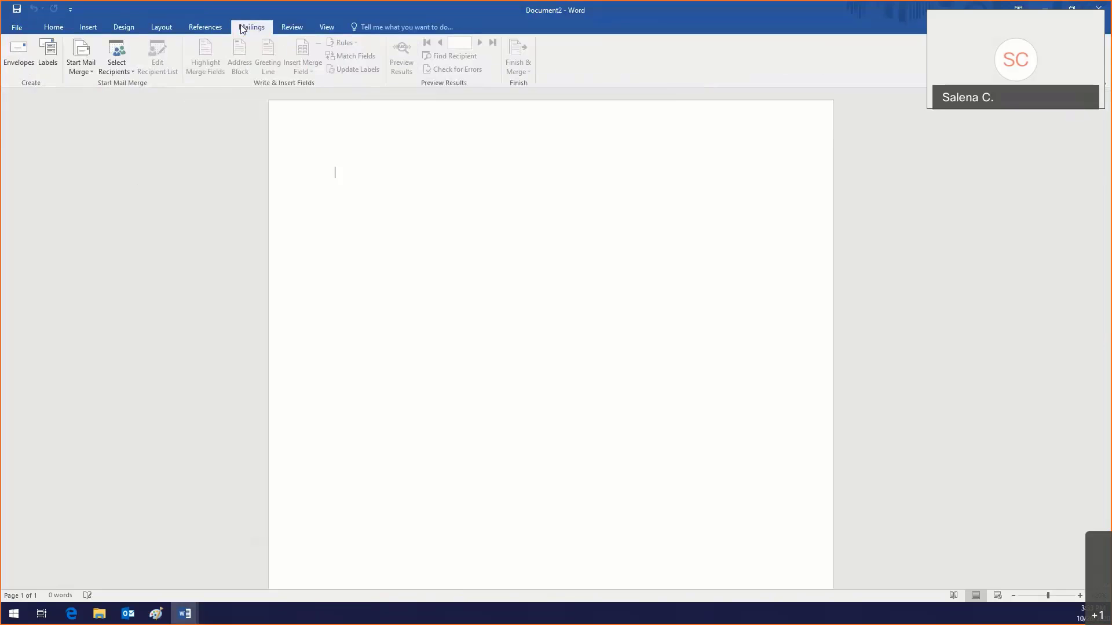
left_click(92, 70)
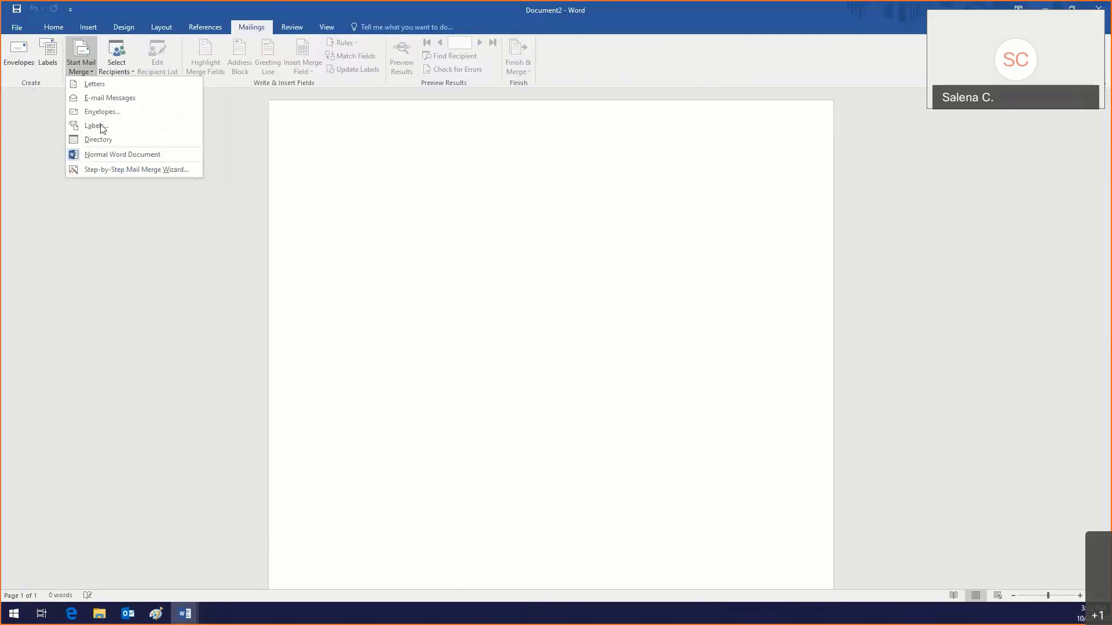
left_click(111, 171)
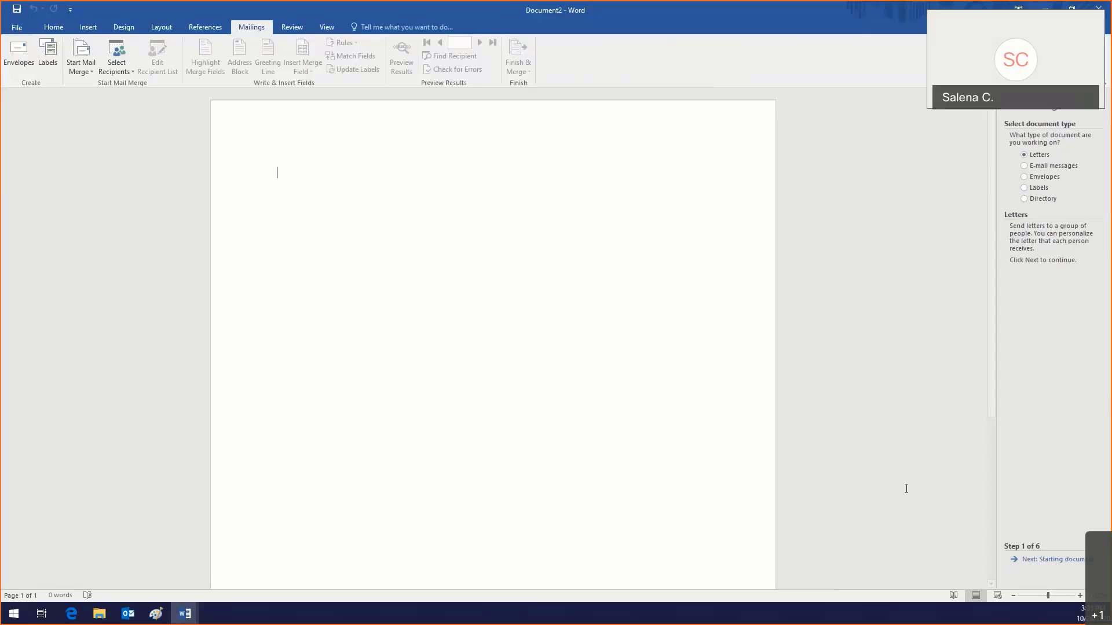
Step: Advance the wizard to the starting document and choose to start from a template
left_click(1051, 561)
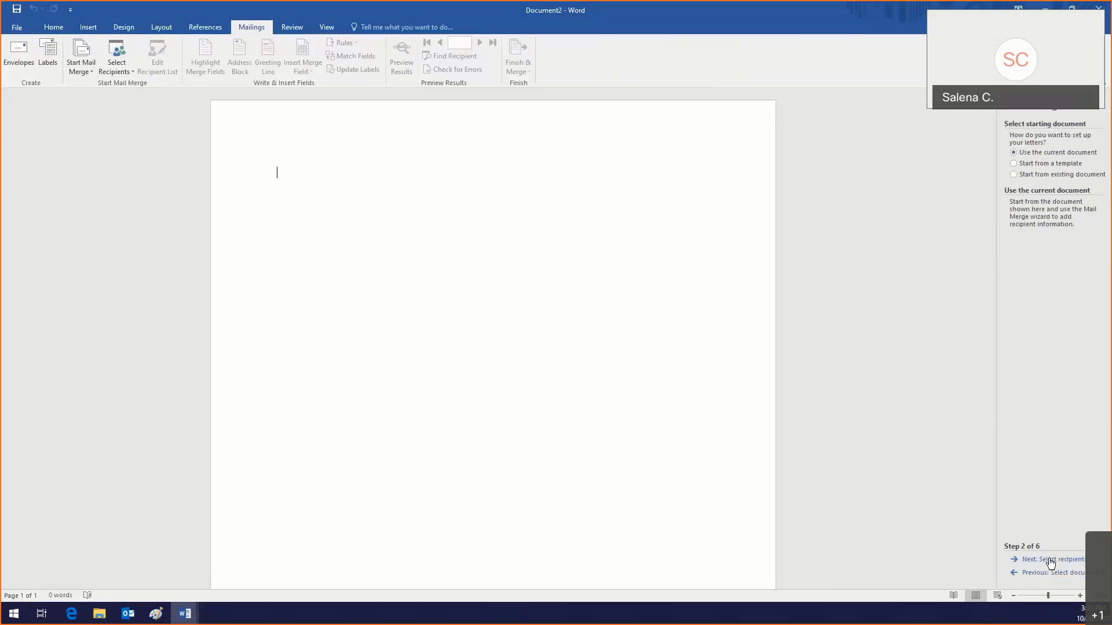
left_click(1029, 167)
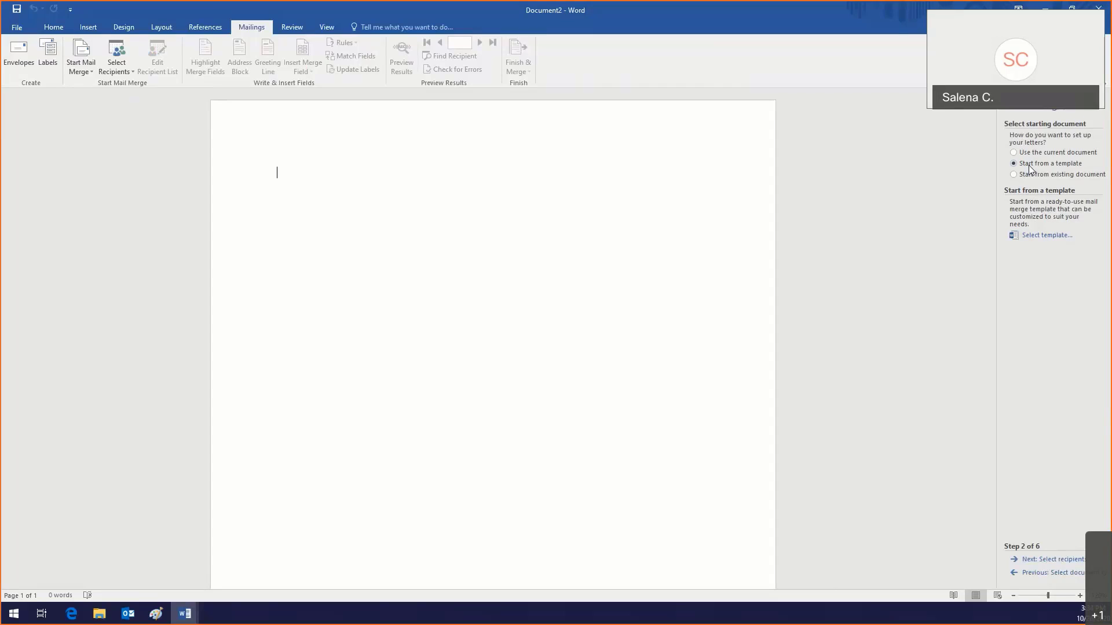
left_click(1036, 236)
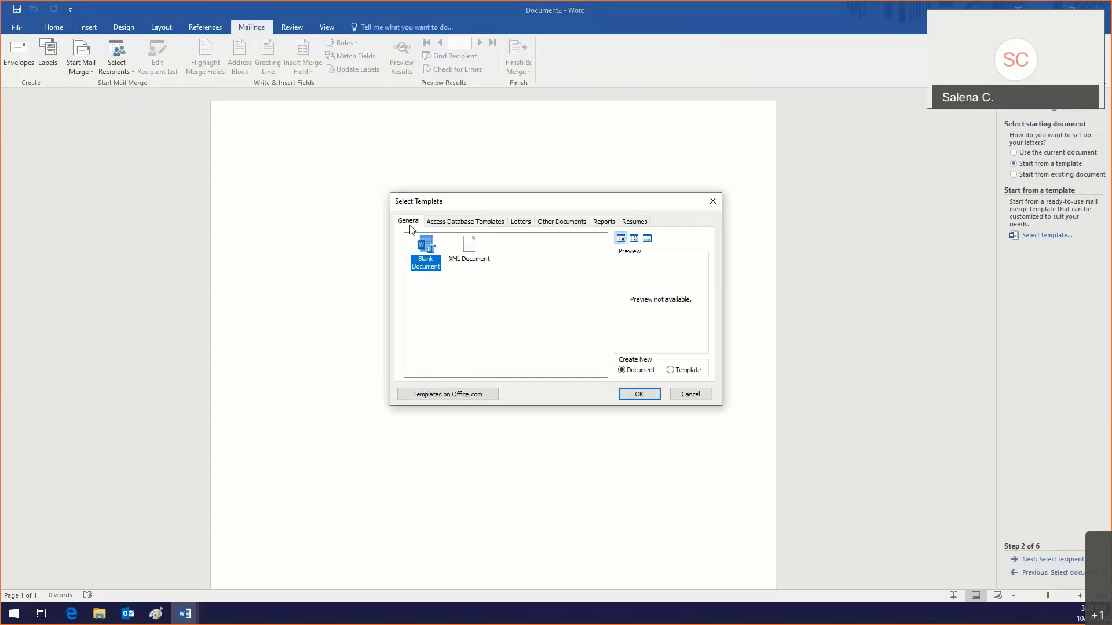
Step: Preview several letter templates, then load the Timeless letter template
left_click(518, 222)
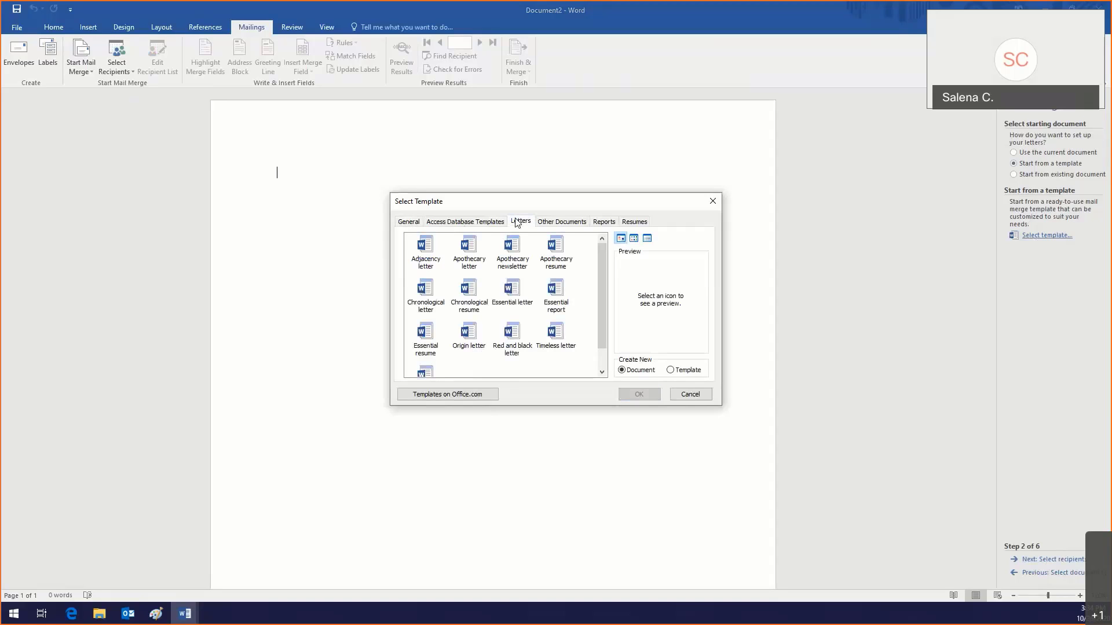
left_click(553, 338)
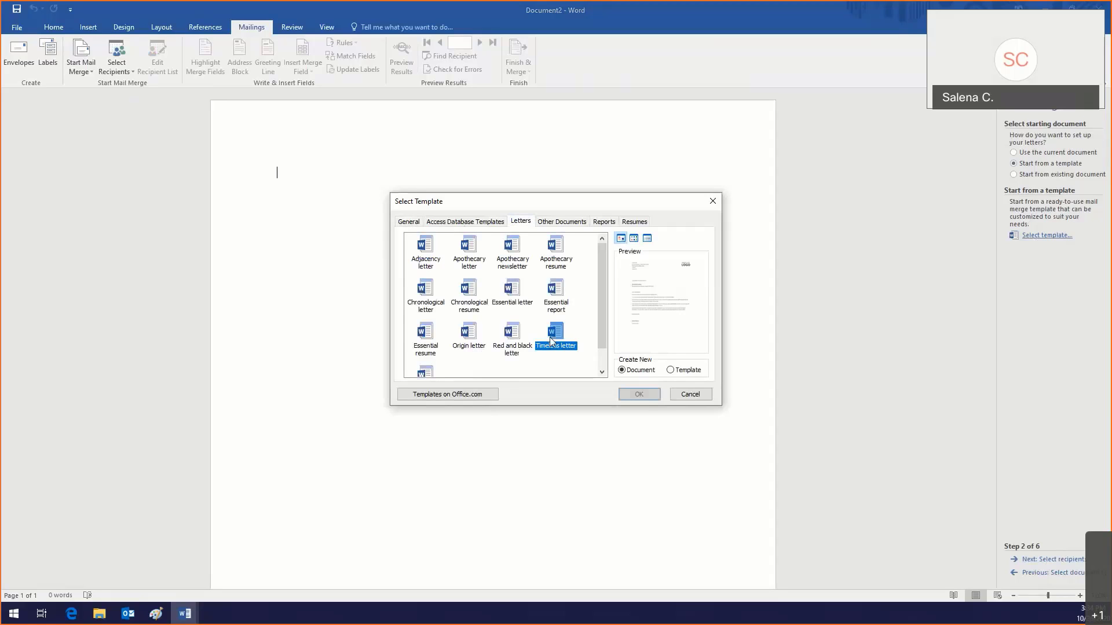
left_click(554, 290)
left_click(512, 289)
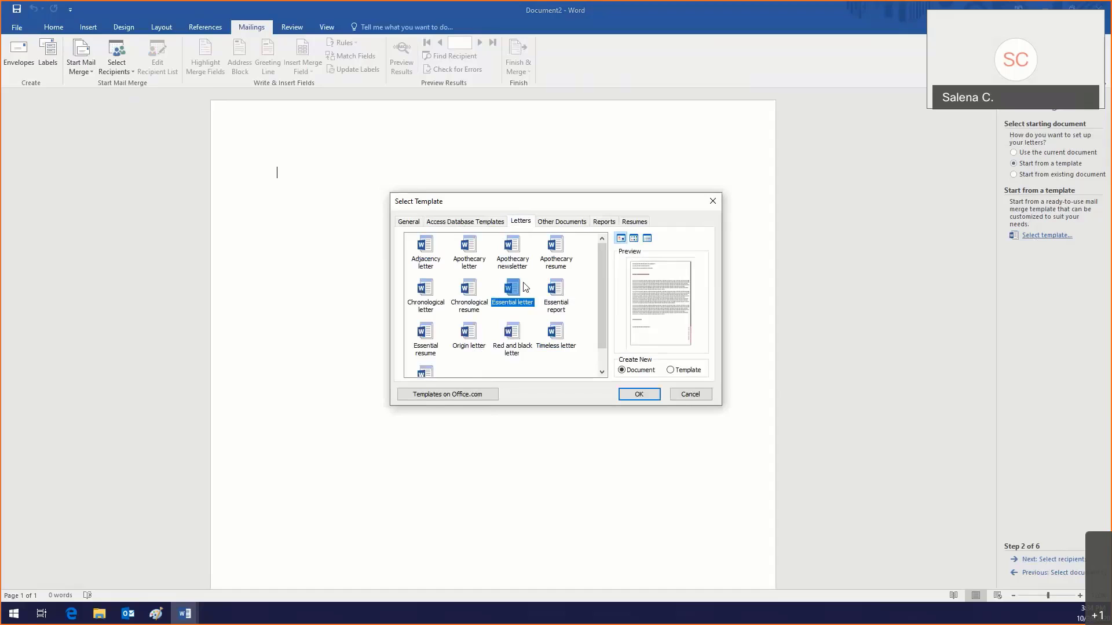
left_click(521, 265)
left_click(469, 260)
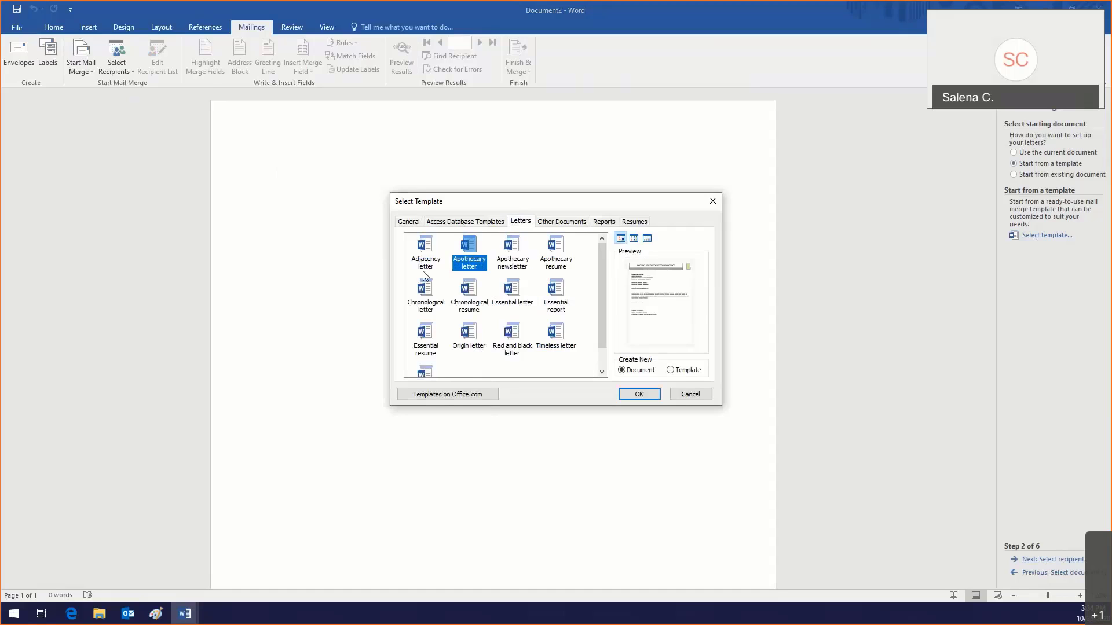
left_click(429, 313)
left_click(429, 332)
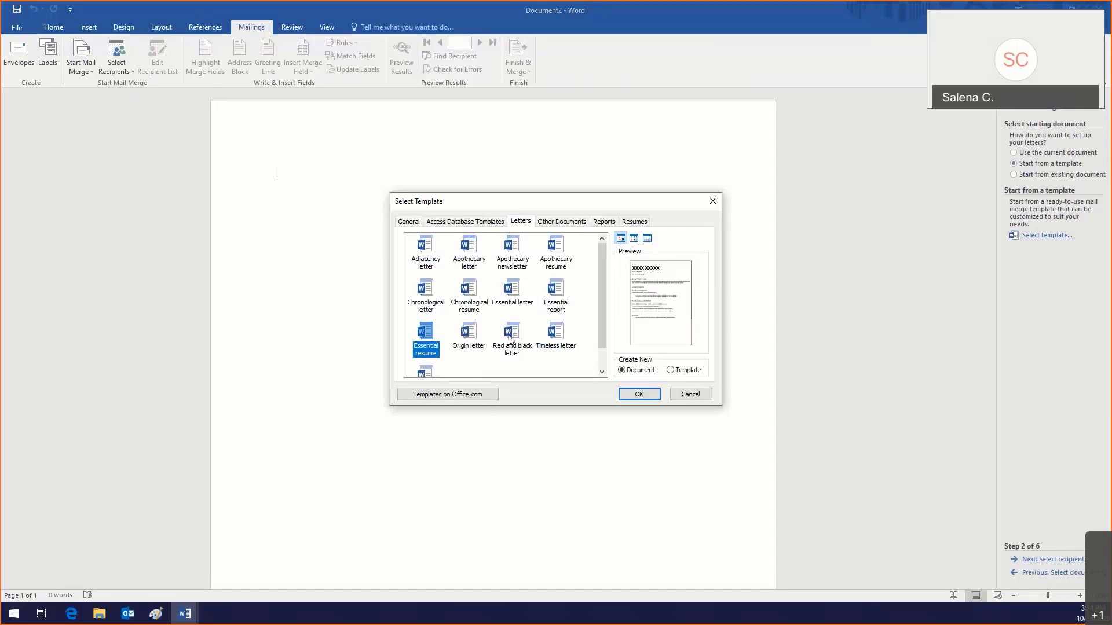
left_click(557, 332)
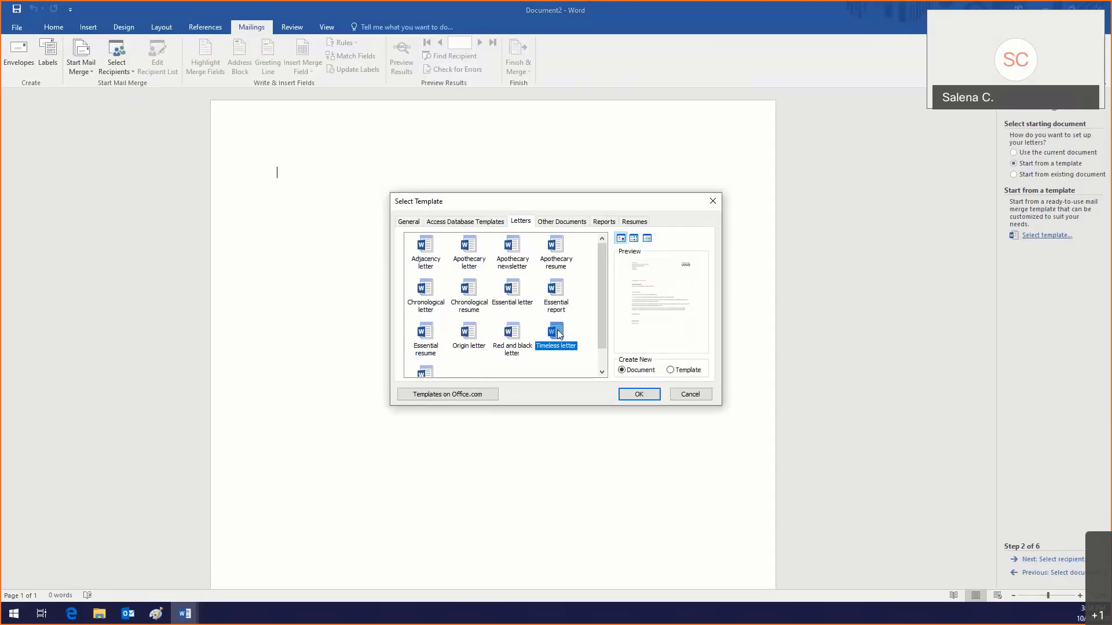
left_click(638, 394)
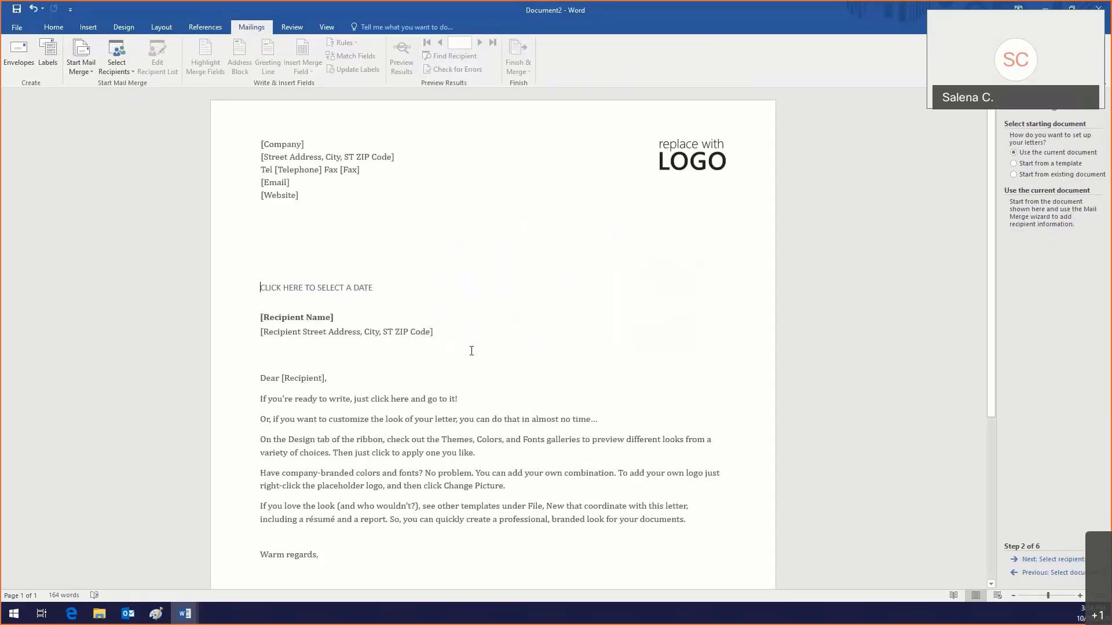
left_click(394, 432)
scroll(393, 432, "down", 1)
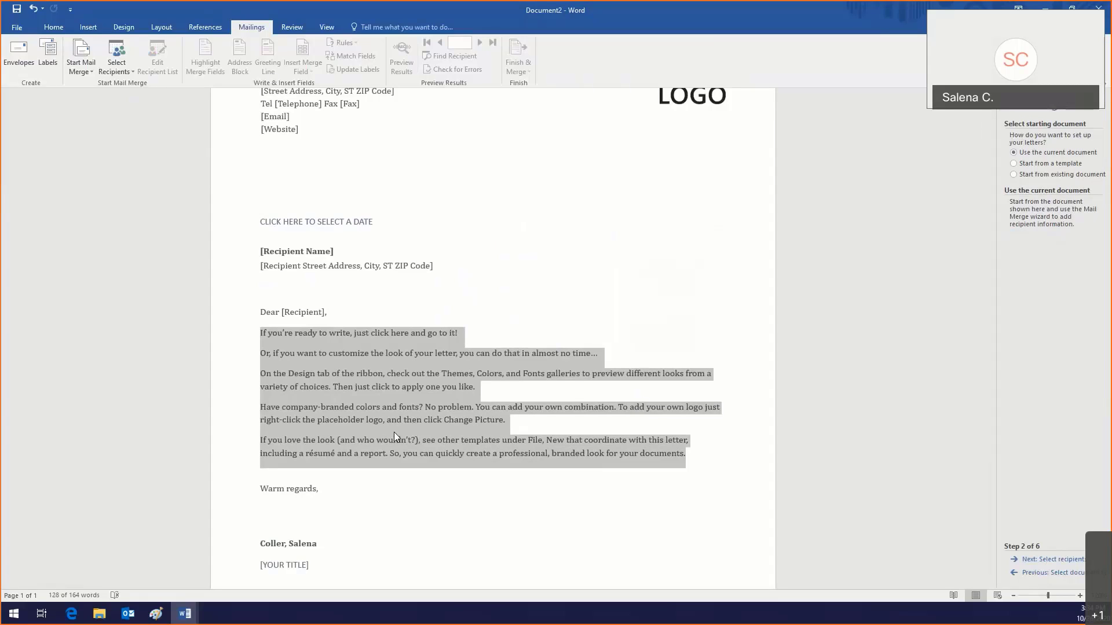
scroll(368, 396, "up", 1)
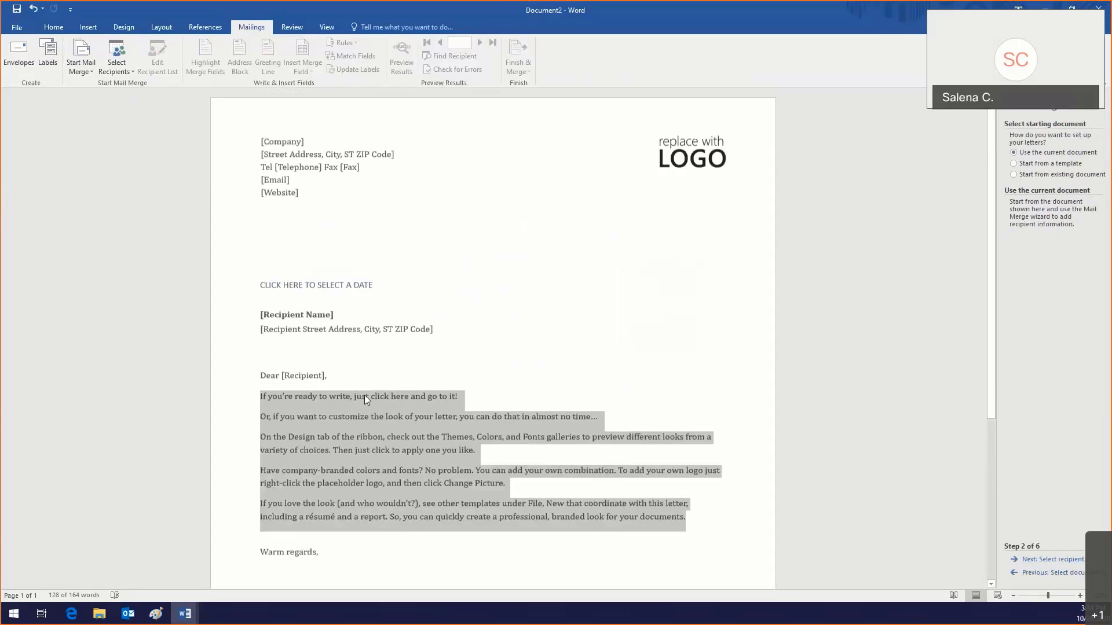
left_click(293, 168)
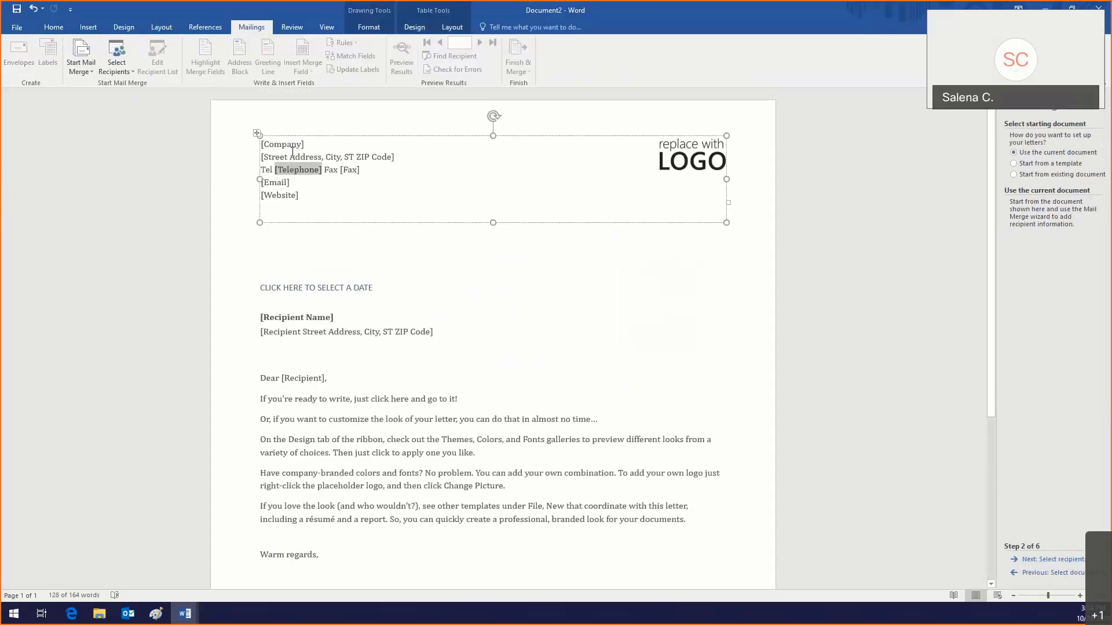
left_click(293, 157)
left_click(290, 145)
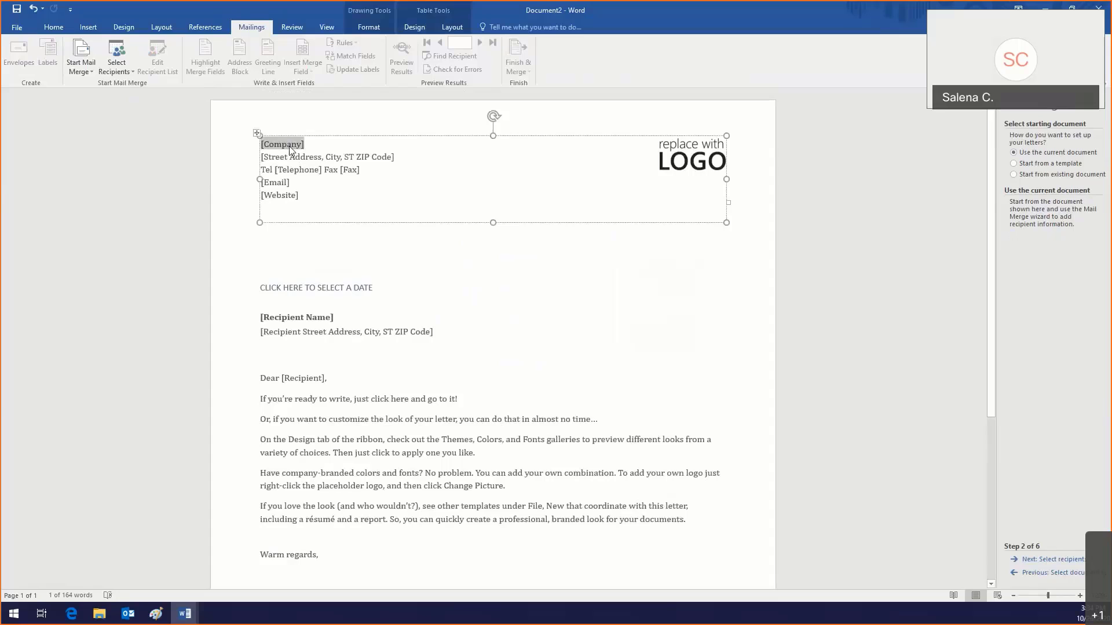
left_click(661, 166)
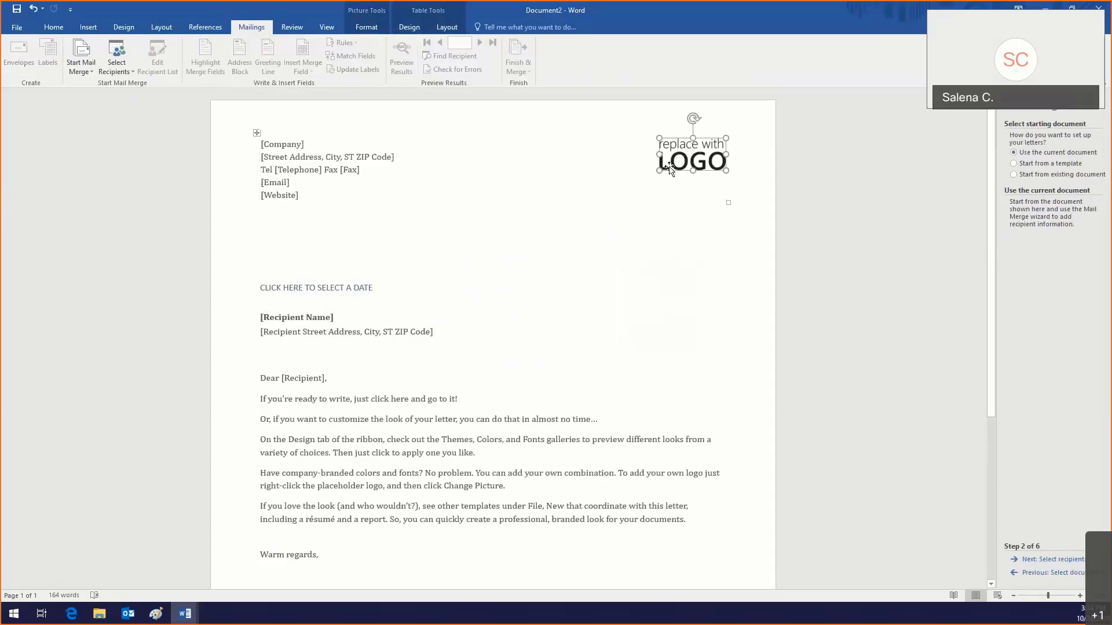
left_click(341, 390)
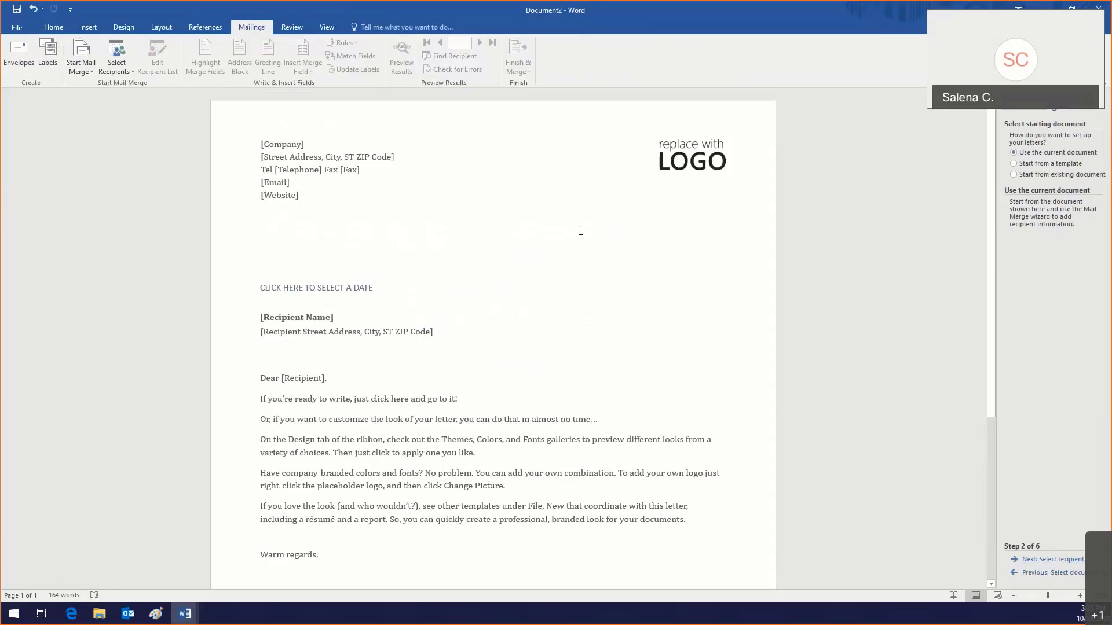
left_click(318, 177)
left_click(685, 157)
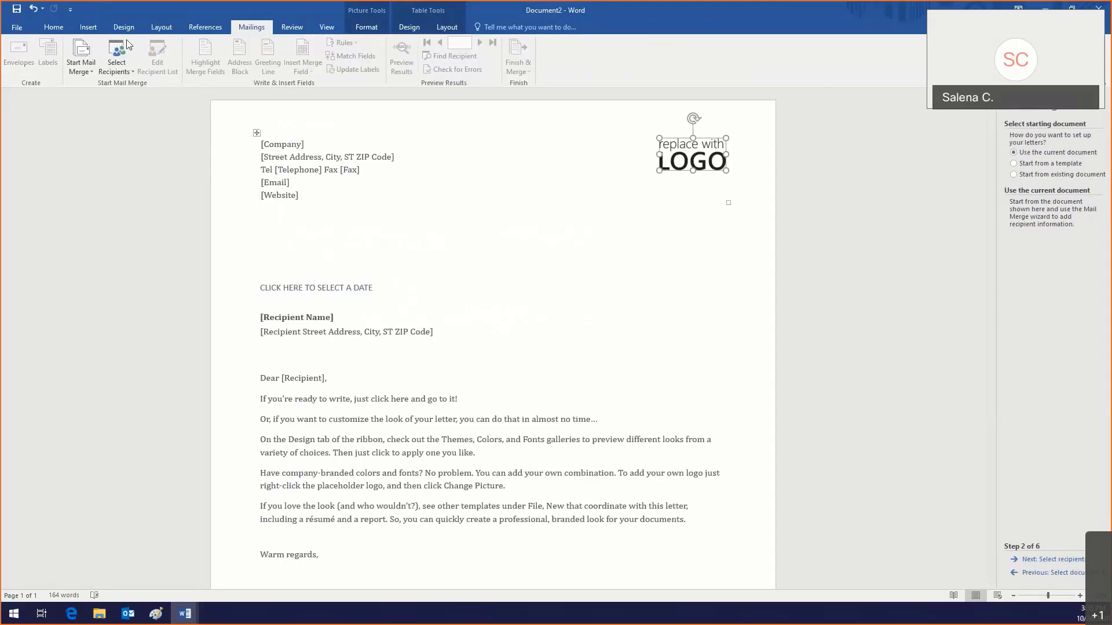
left_click(87, 27)
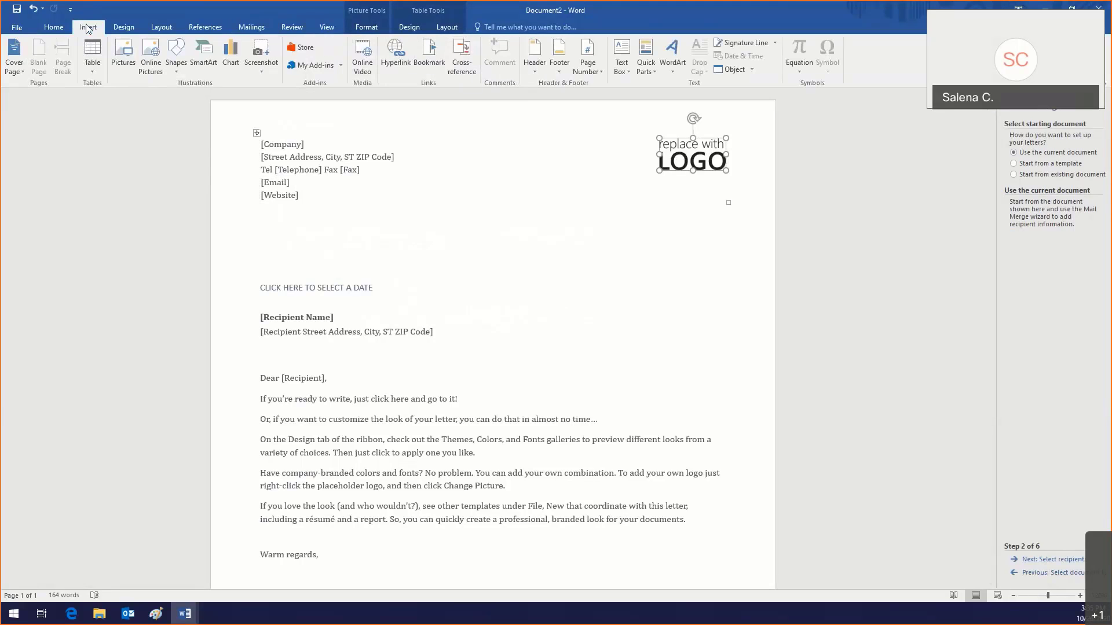
left_click(124, 56)
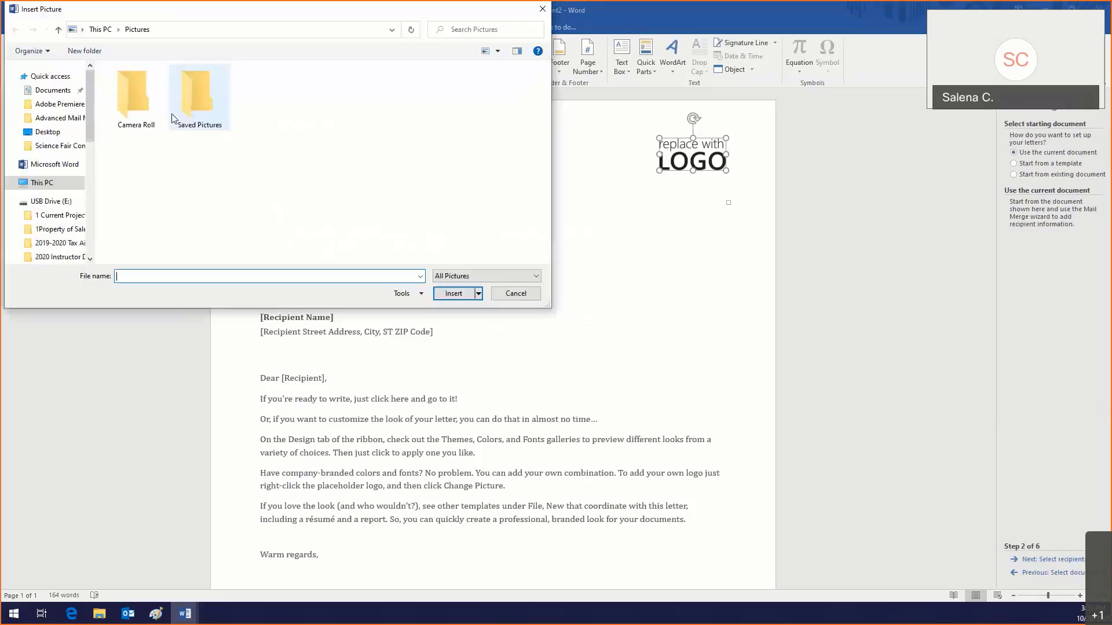
left_click(49, 201)
scroll(137, 169, "down", 3)
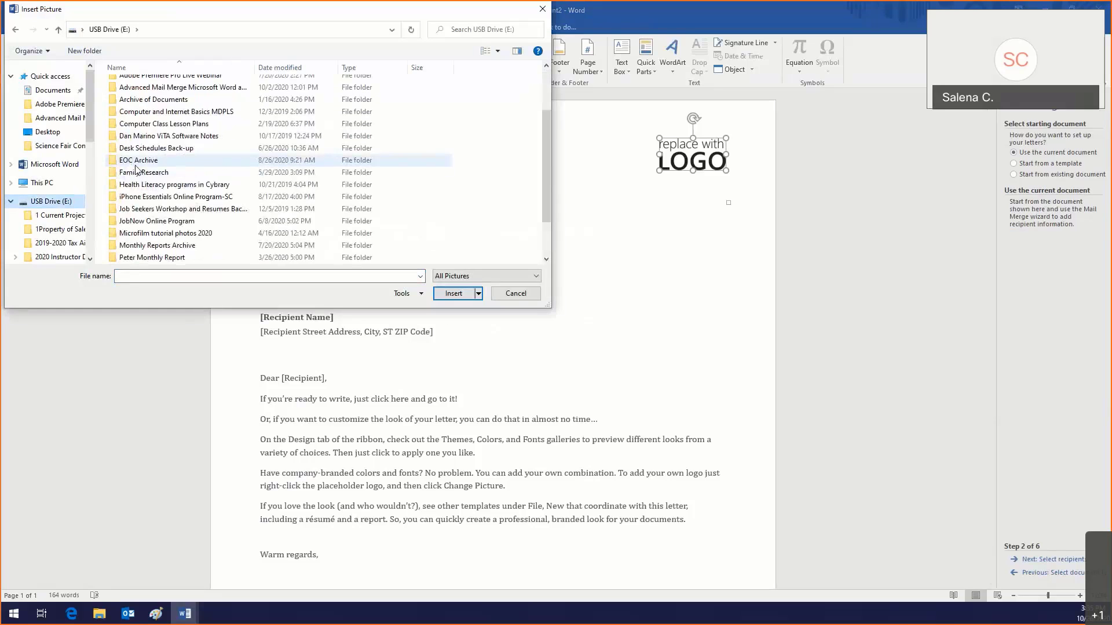
scroll(137, 168, "up", 2)
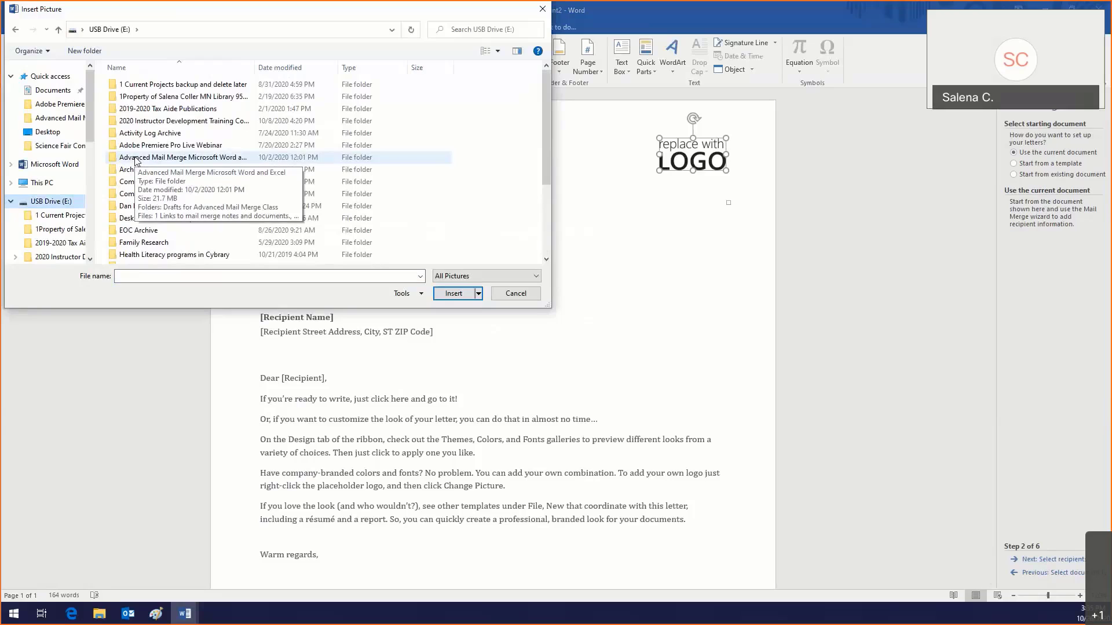
double_click(135, 157)
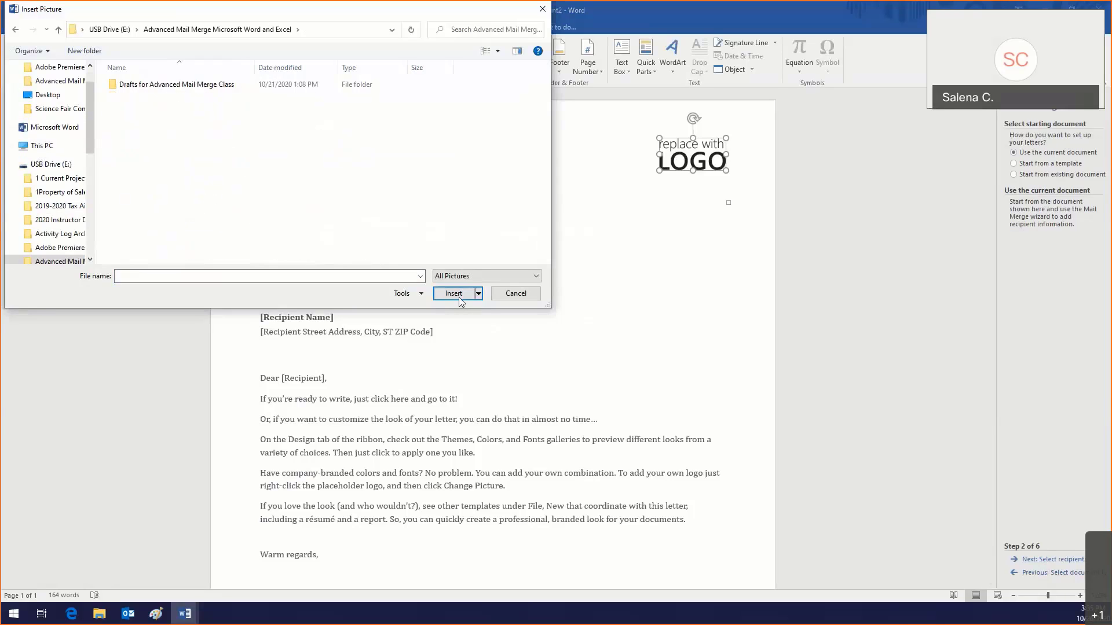
left_click(516, 292)
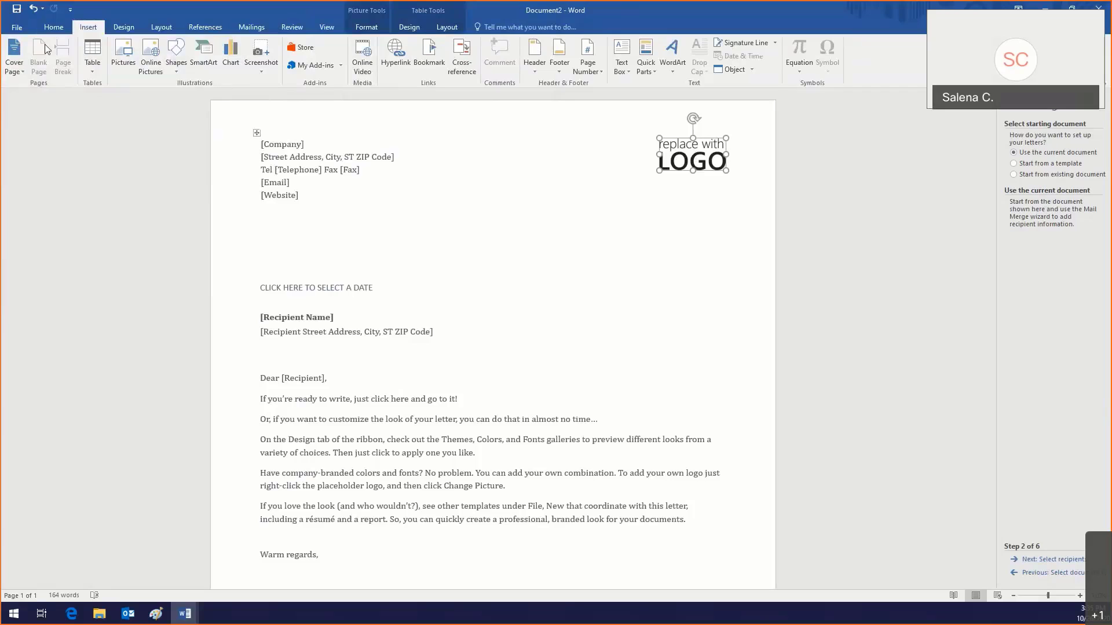
Step: Cut the logo placeholder picture out of the letterhead
left_click(52, 27)
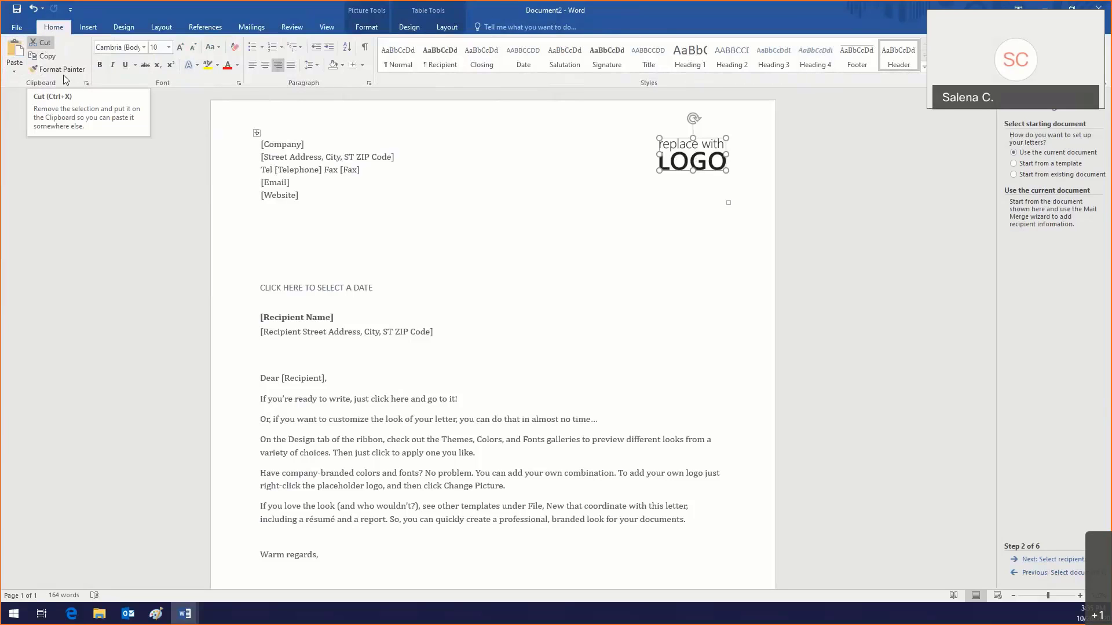
left_click(30, 44)
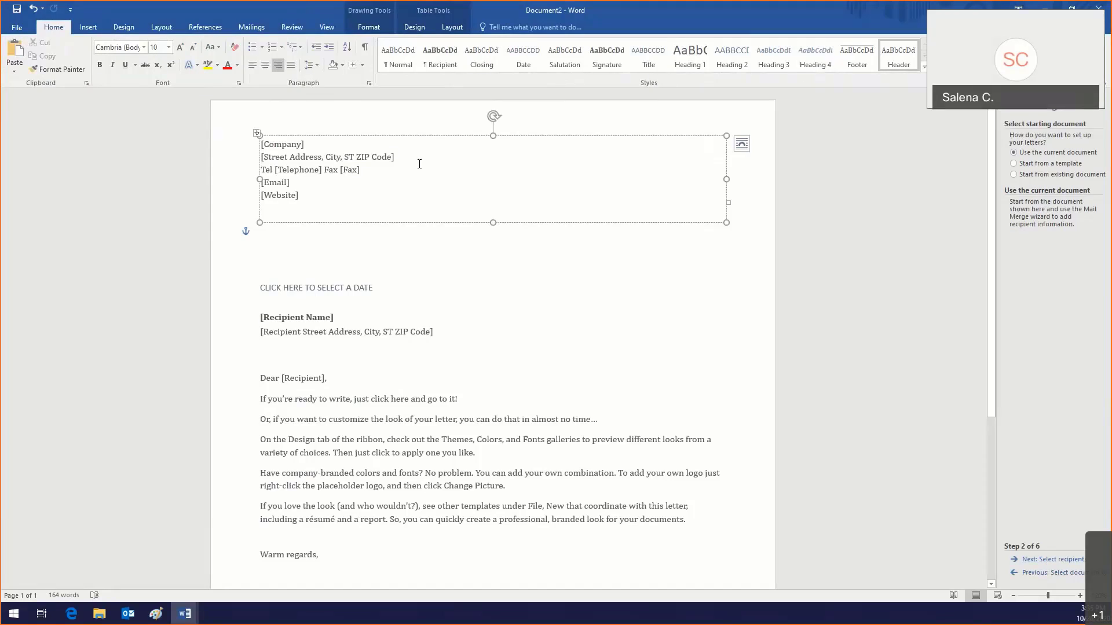
left_click(33, 9)
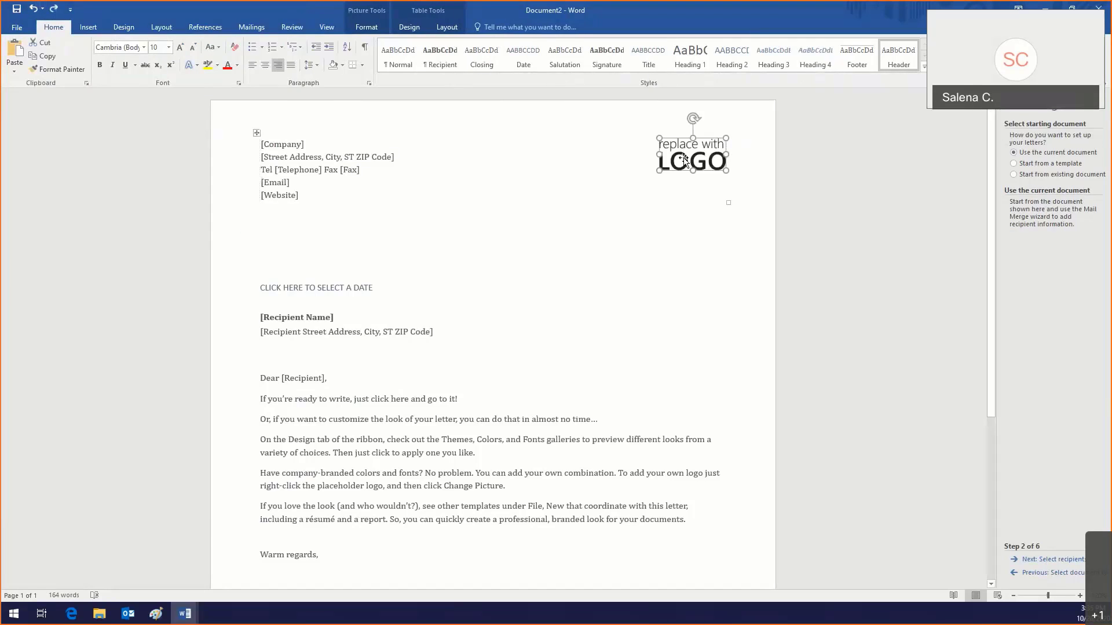
left_click(41, 42)
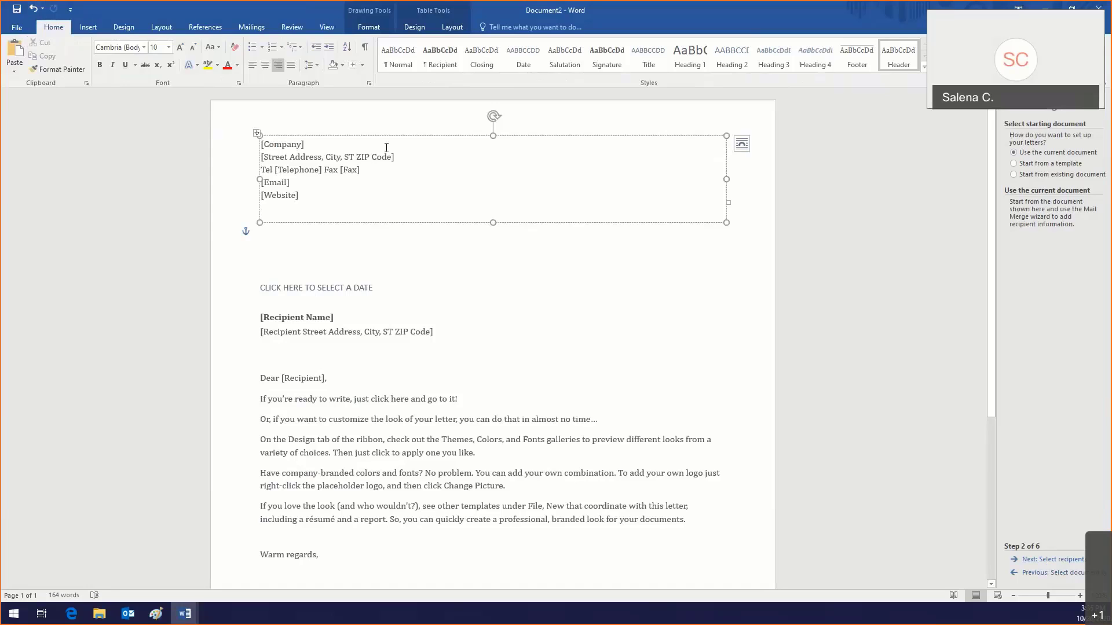
Step: Fill in company name ABC Computer Technologies and street address 555 Andrews Ave #305
left_click(290, 144)
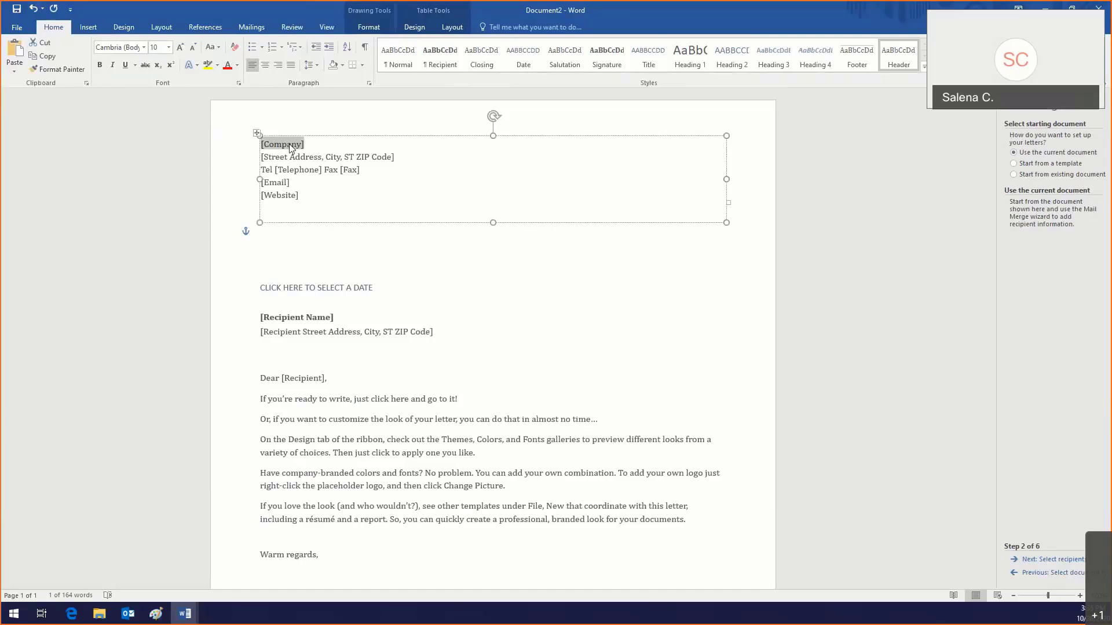
type("Ab")
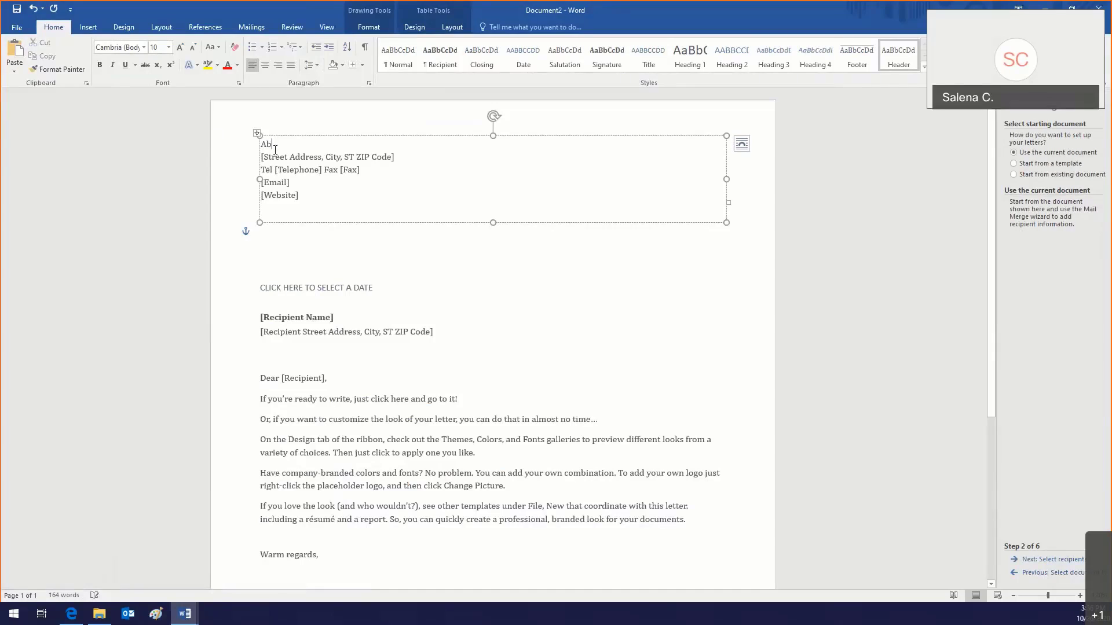
key("BackSpace")
type("B")
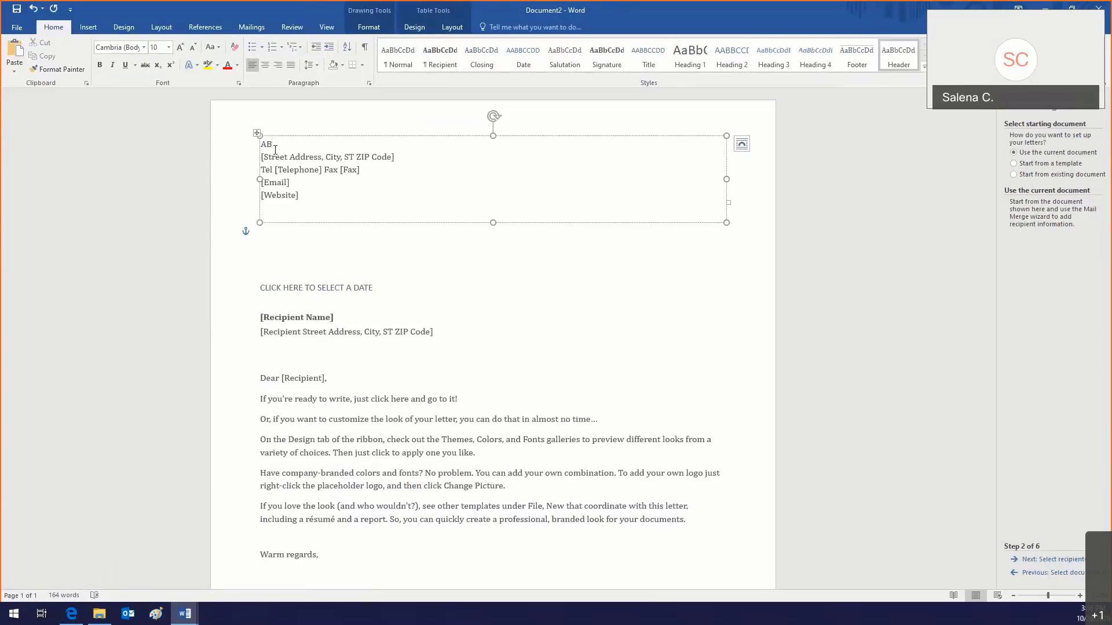
type("C Computer Technologies")
left_click(285, 161)
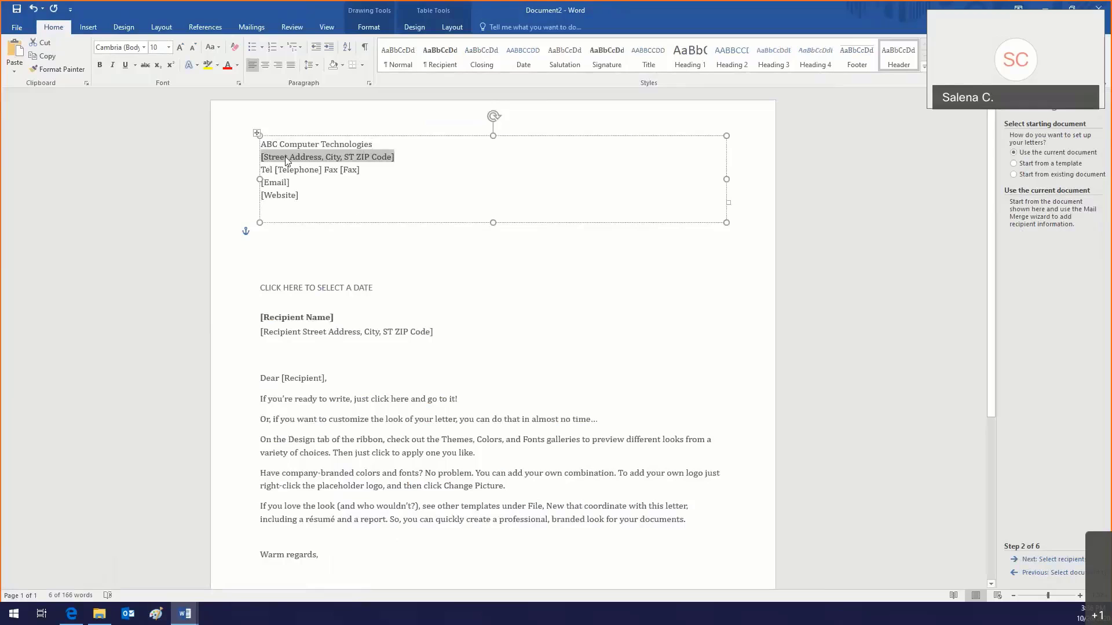
type("55")
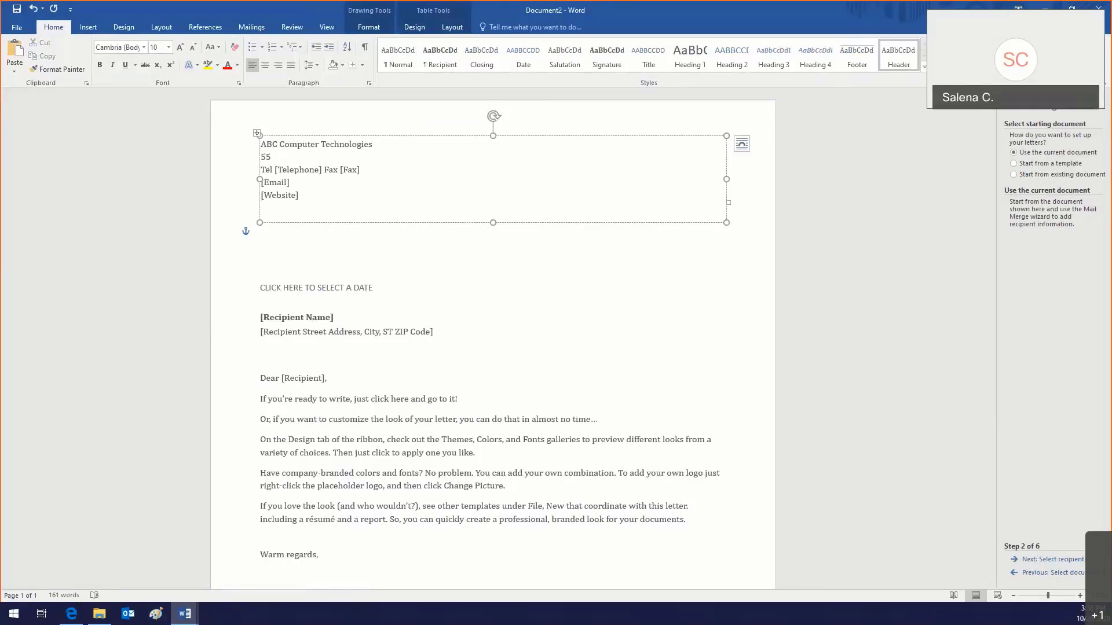
type("55")
key("BackSpace")
type("Andrews Ave #305")
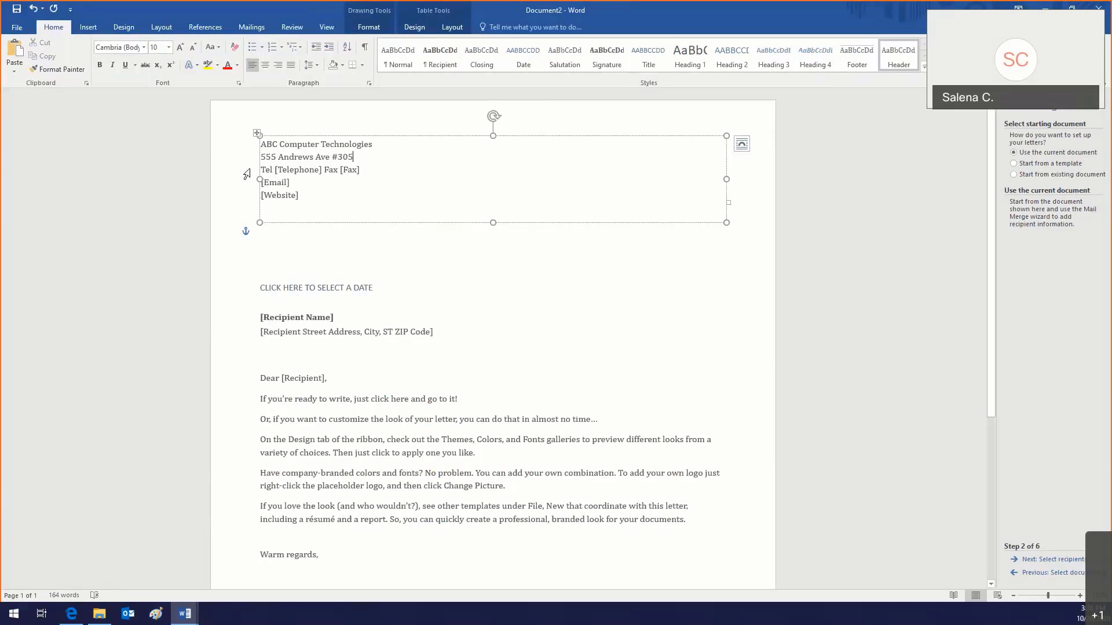
left_click(295, 169)
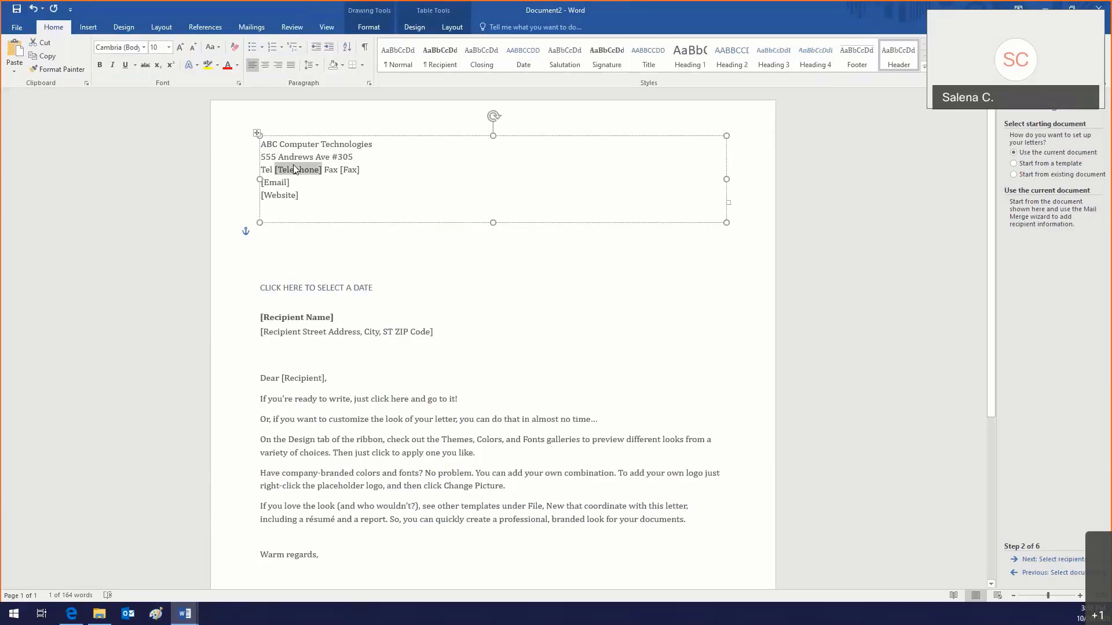
type("954-")
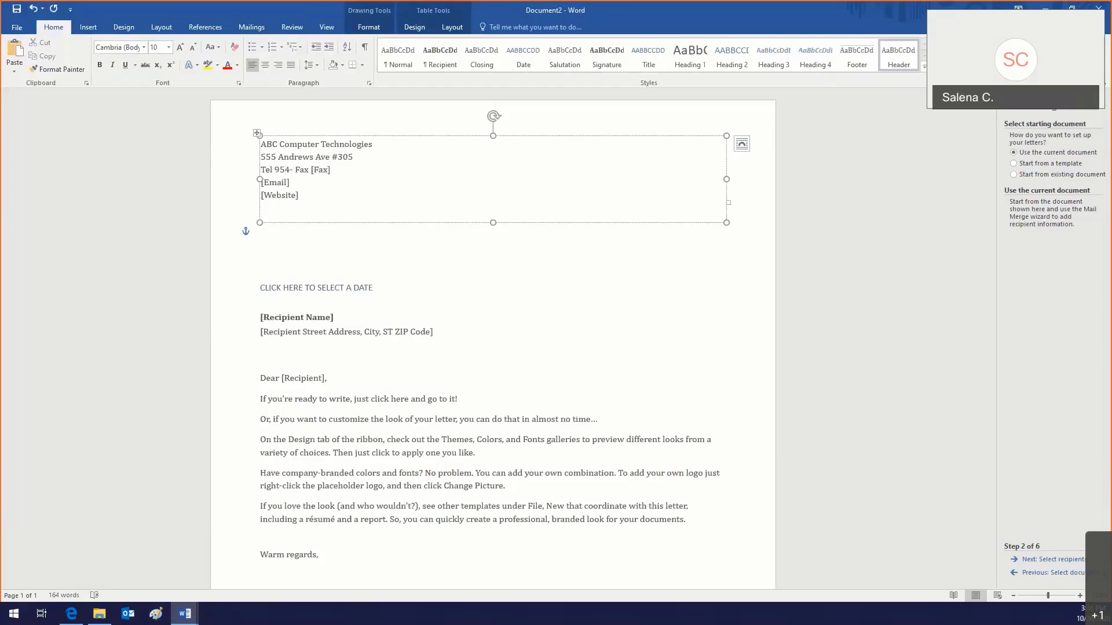
type("555-1111")
left_click(354, 172)
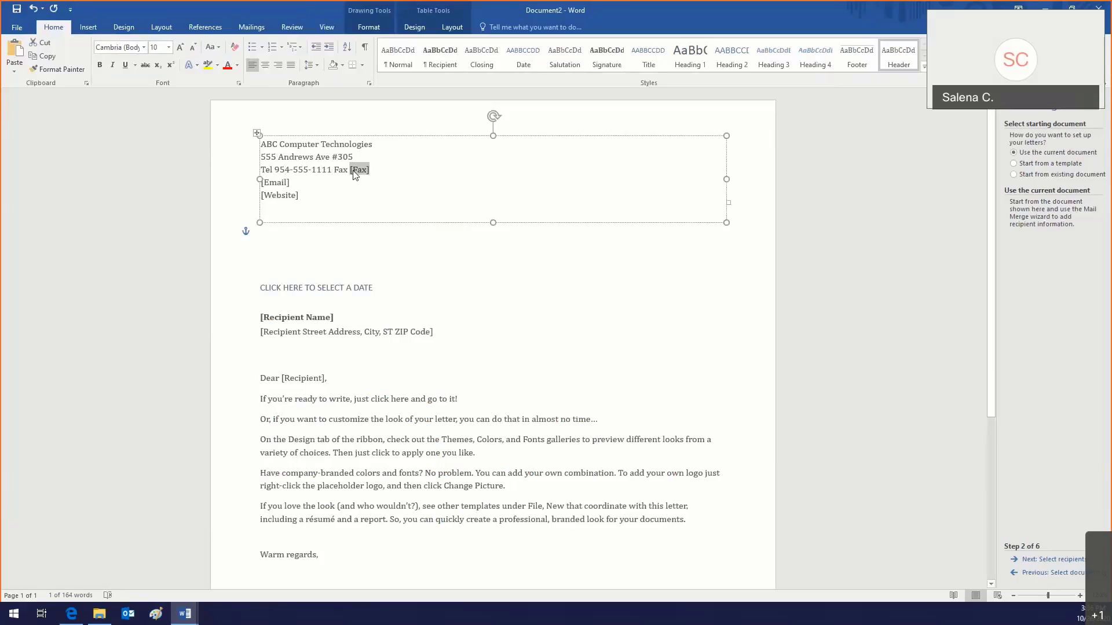
type("954-")
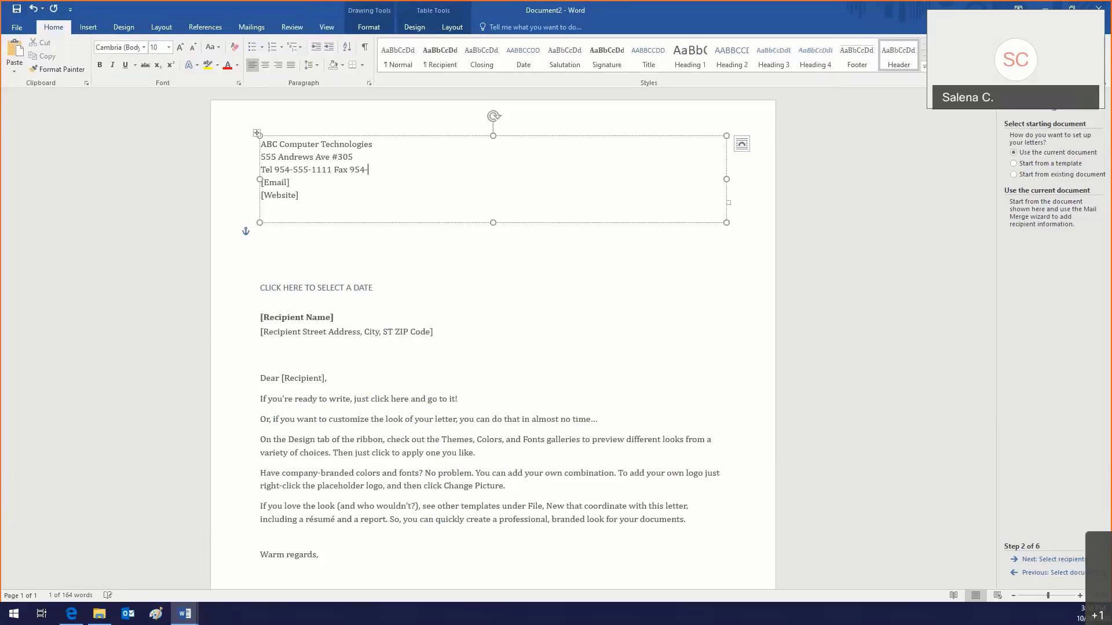
type("555-111")
key("BackSpace")
key("BackSpace")
type("112")
left_click(279, 184)
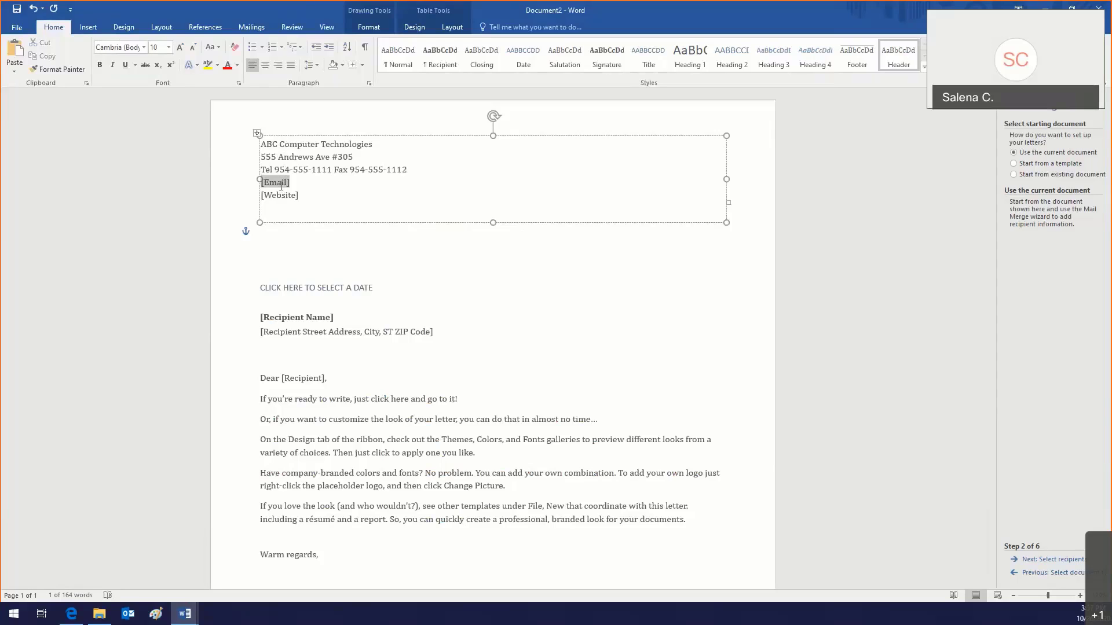
Step: Enter the company's contact e-mail address in the [Email] line
type("sample@ab")
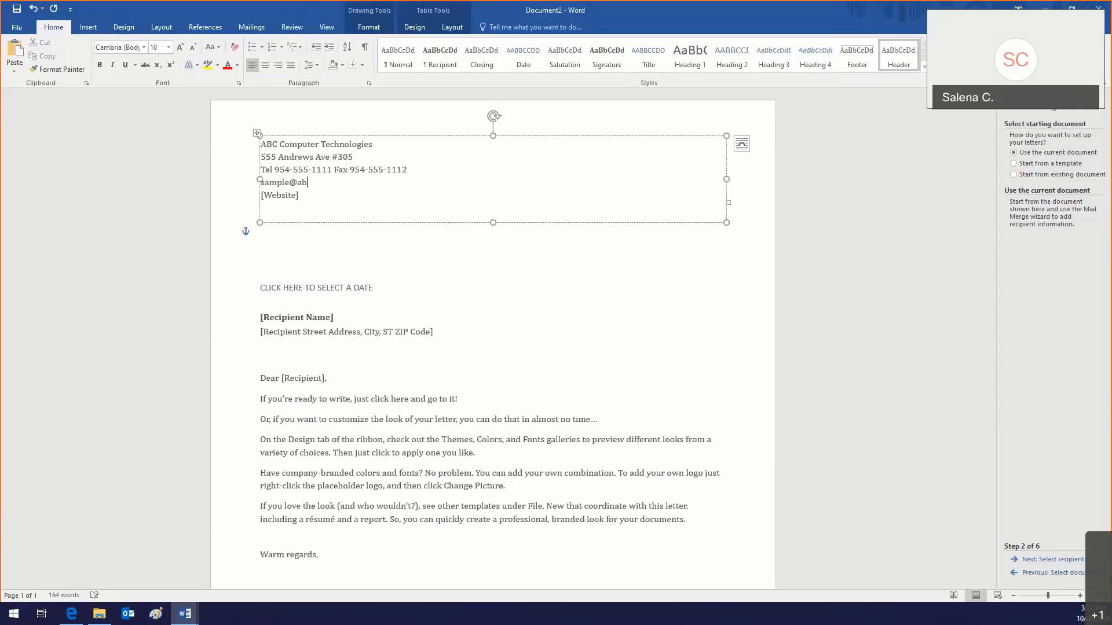
key("BackSpace")
key("BackSpace")
key("BackSpace")
key("BackSpace")
key("BackSpace")
key("BackSpace")
Step: Type the website abccomputertech.com and correct the misspelled domain in the e-mail
left_click(286, 197)
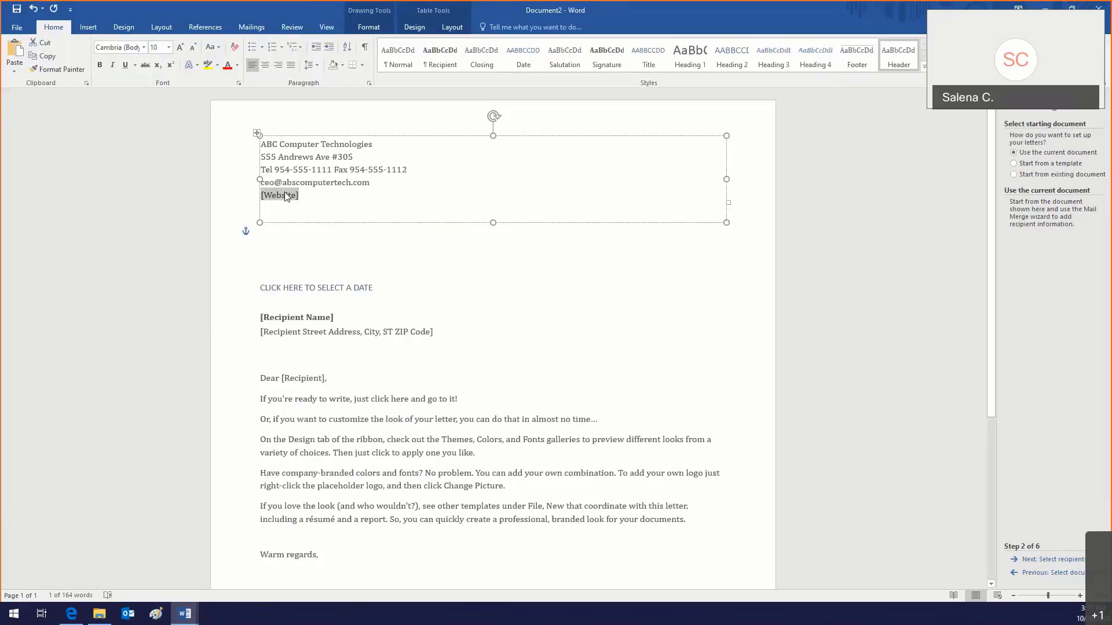
type("abs")
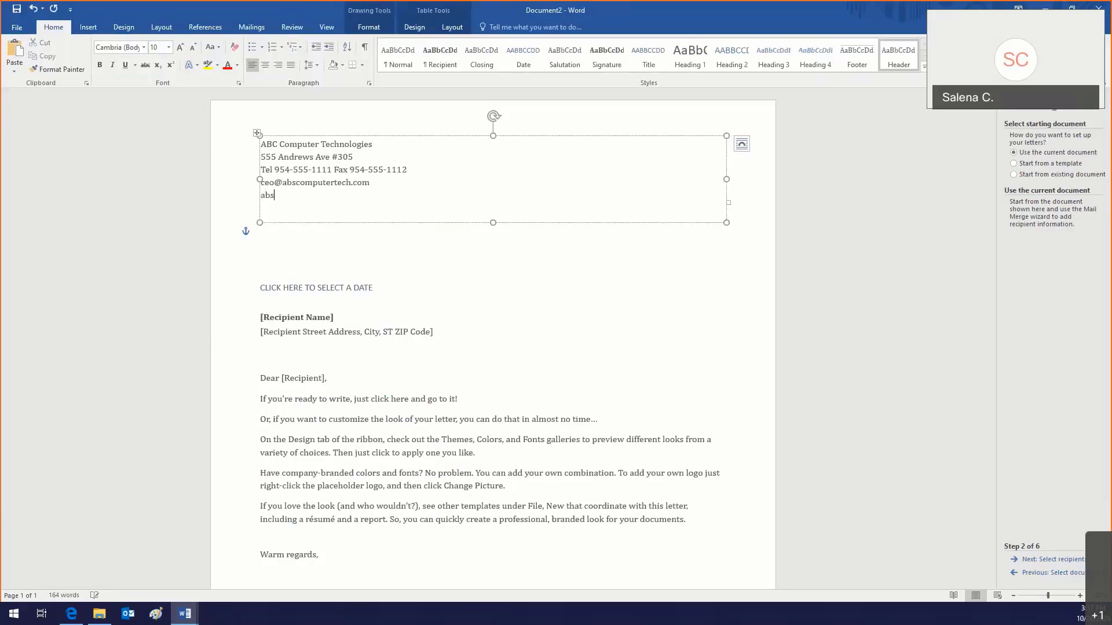
key("BackSpace")
type("c")
left_click(295, 182)
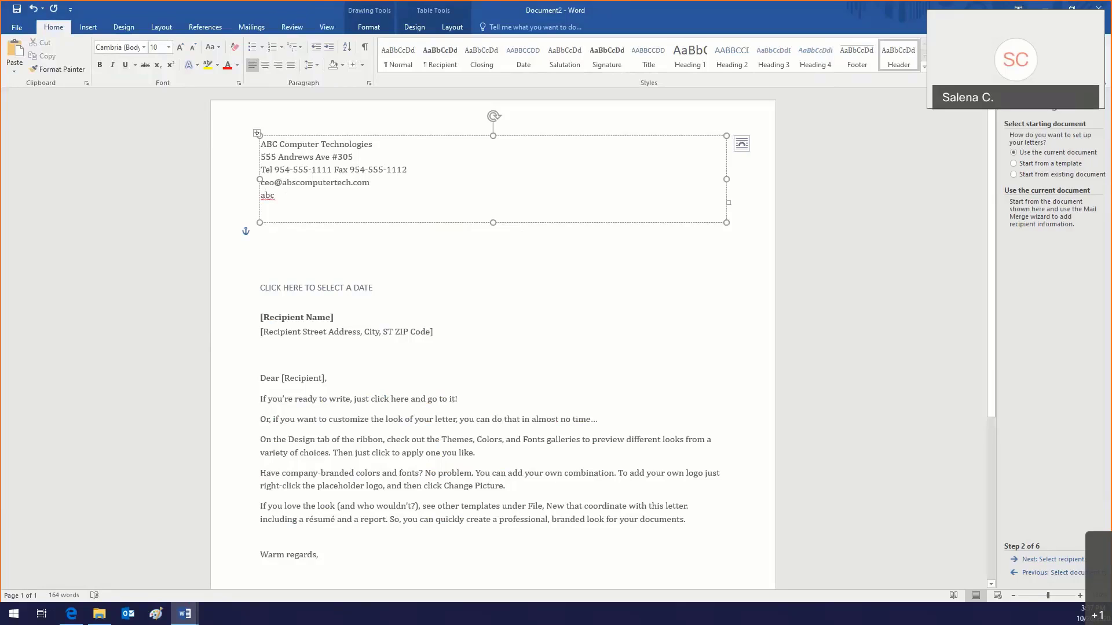
key("BackSpace")
type("ccomp")
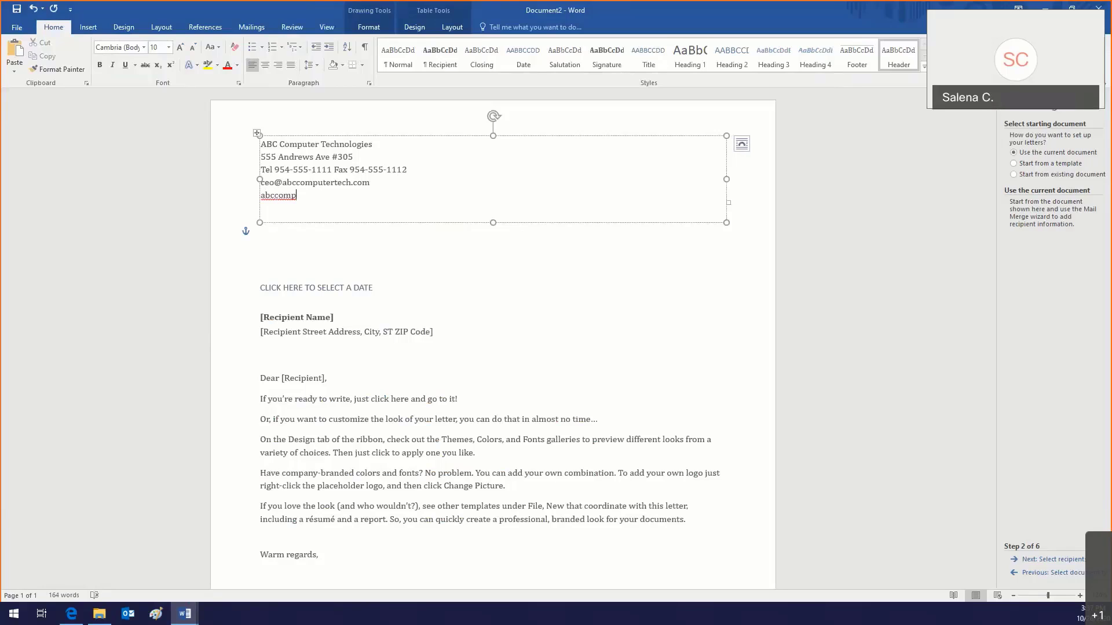
type("utertech.com")
Step: Set the letter date to OCTOBER 26, 2020
left_click(308, 279)
scroll(307, 279, "down", 2)
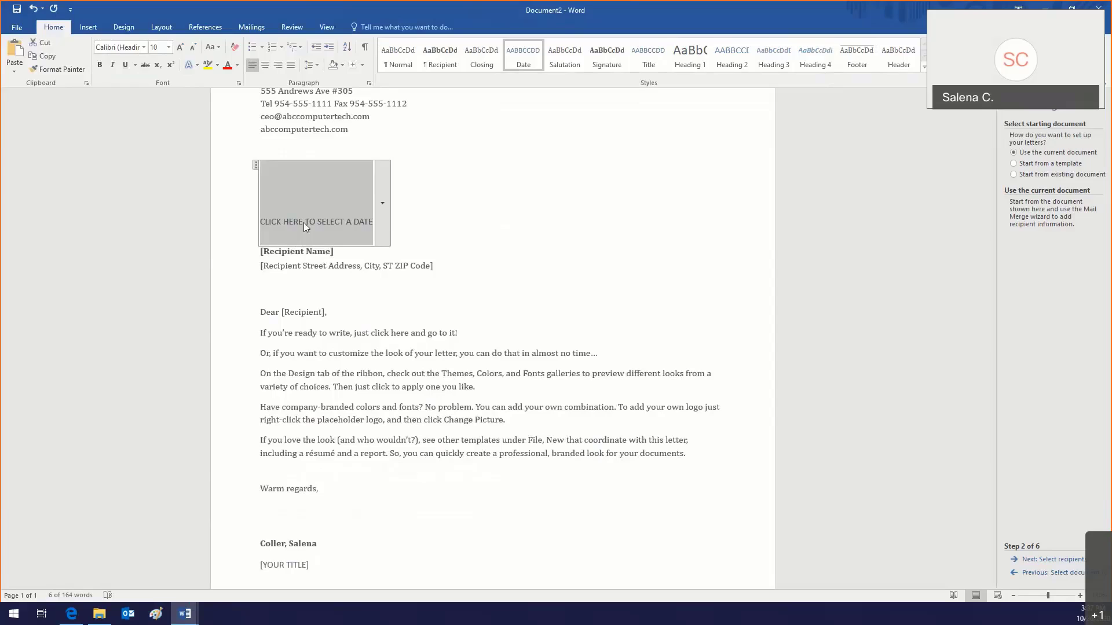
type("OCT")
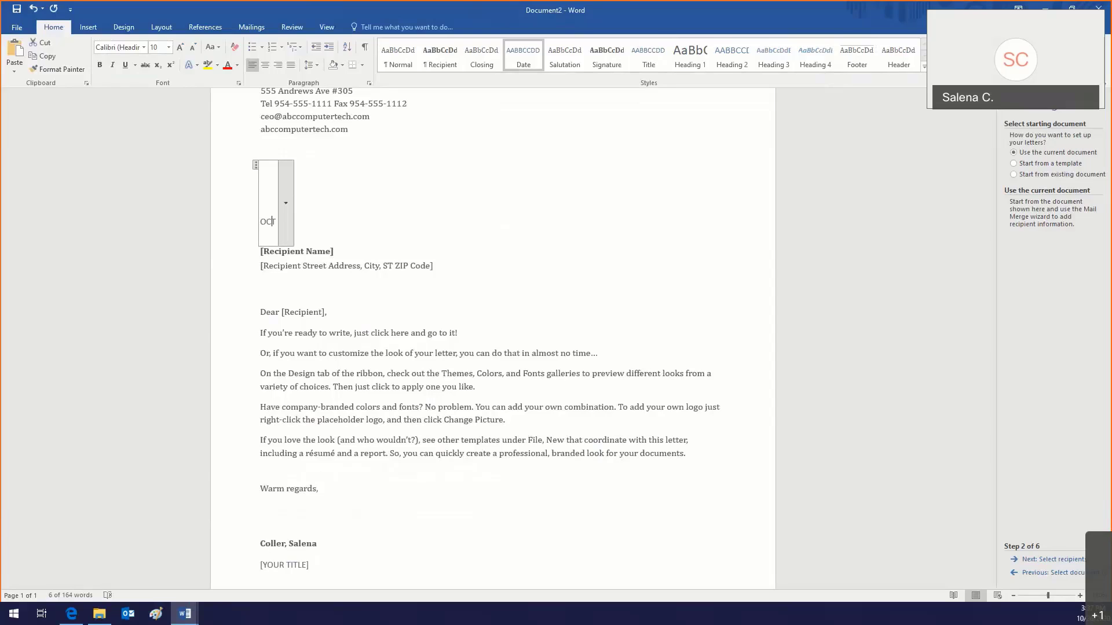
type("OBER ")
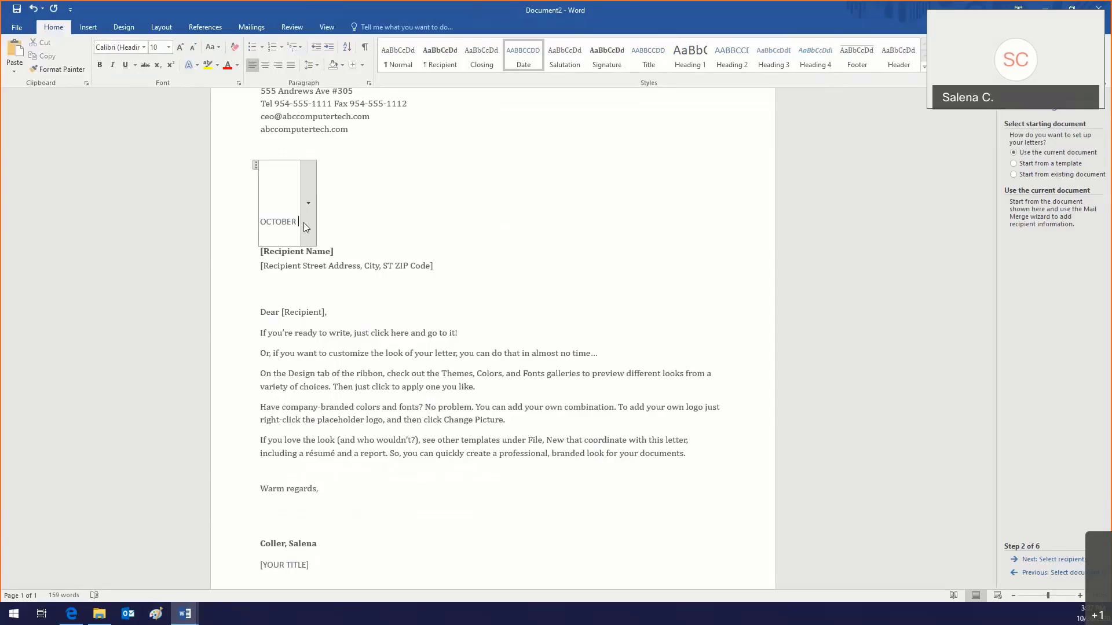
type("26, 2020")
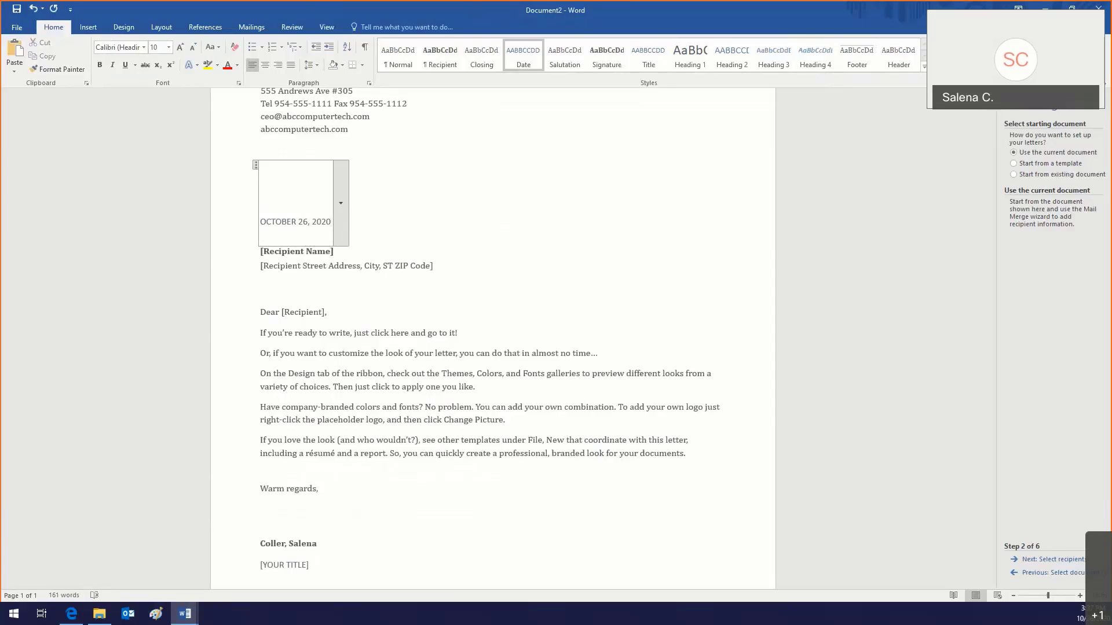
left_click(312, 251)
left_click(313, 264)
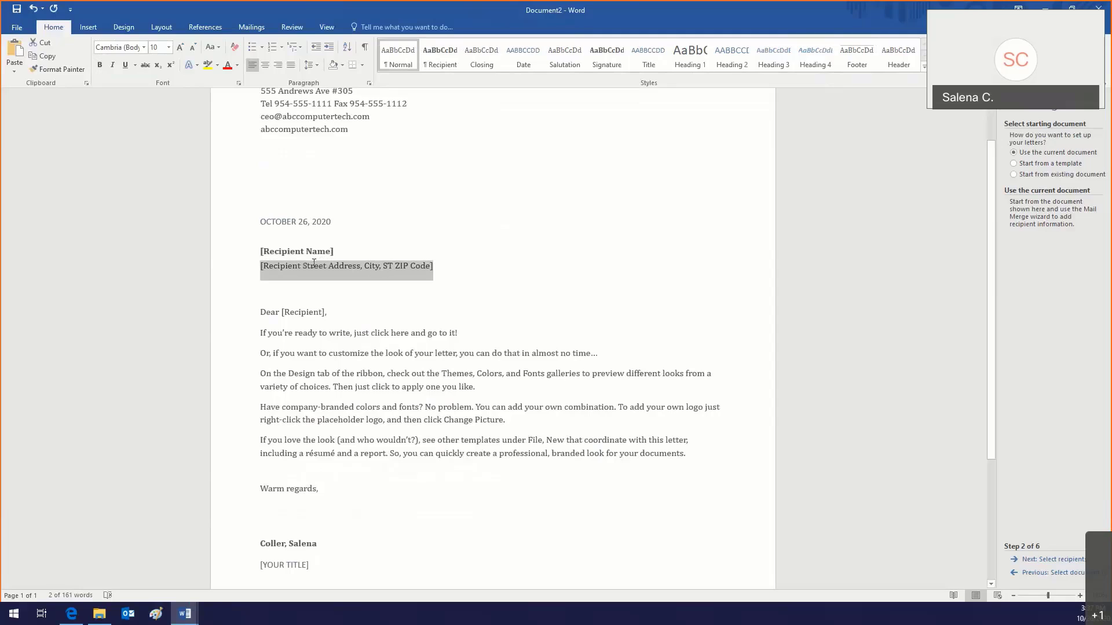
left_click(315, 255)
scroll(316, 255, "down", 3)
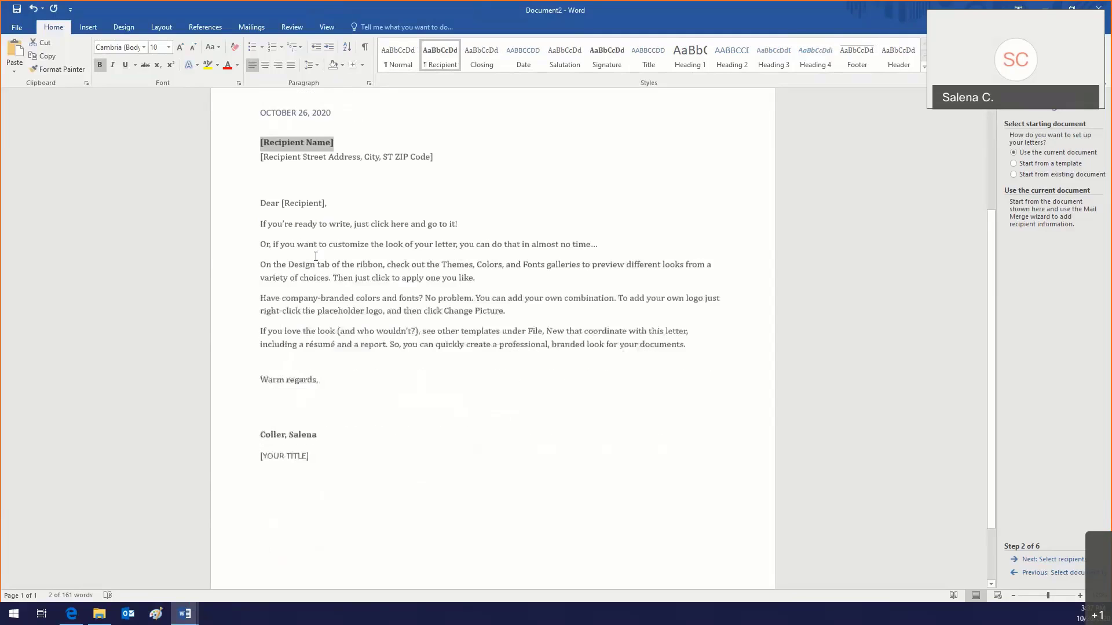
Step: Replace the closing's sender name with a sample name and title VICE PRESIDENT OF CUSTOMER SERVICE
left_click(299, 413)
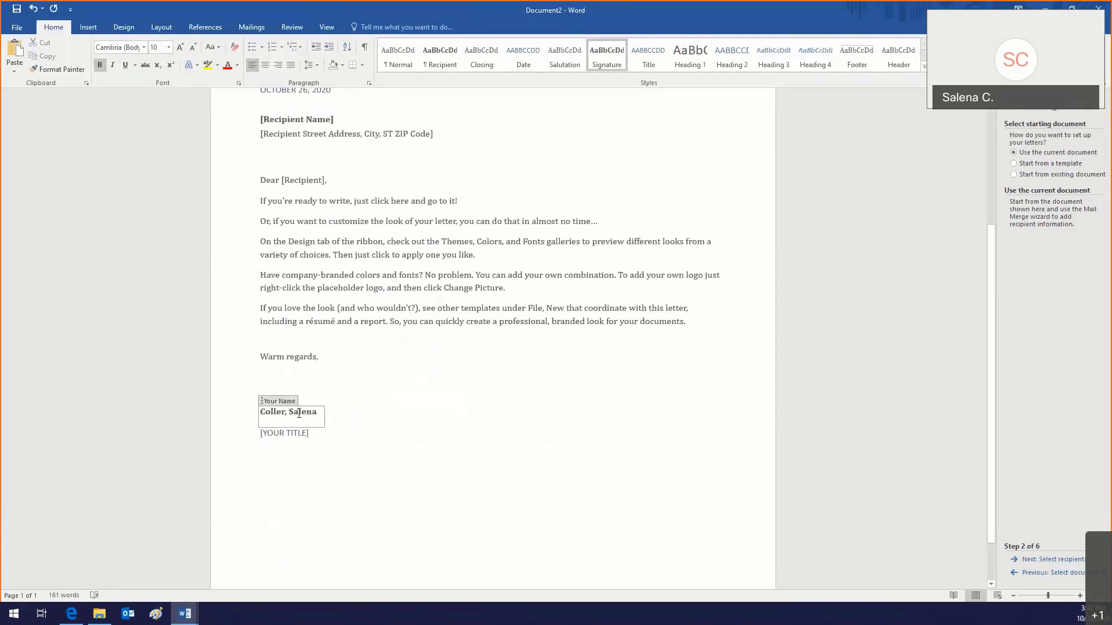
left_click(256, 401)
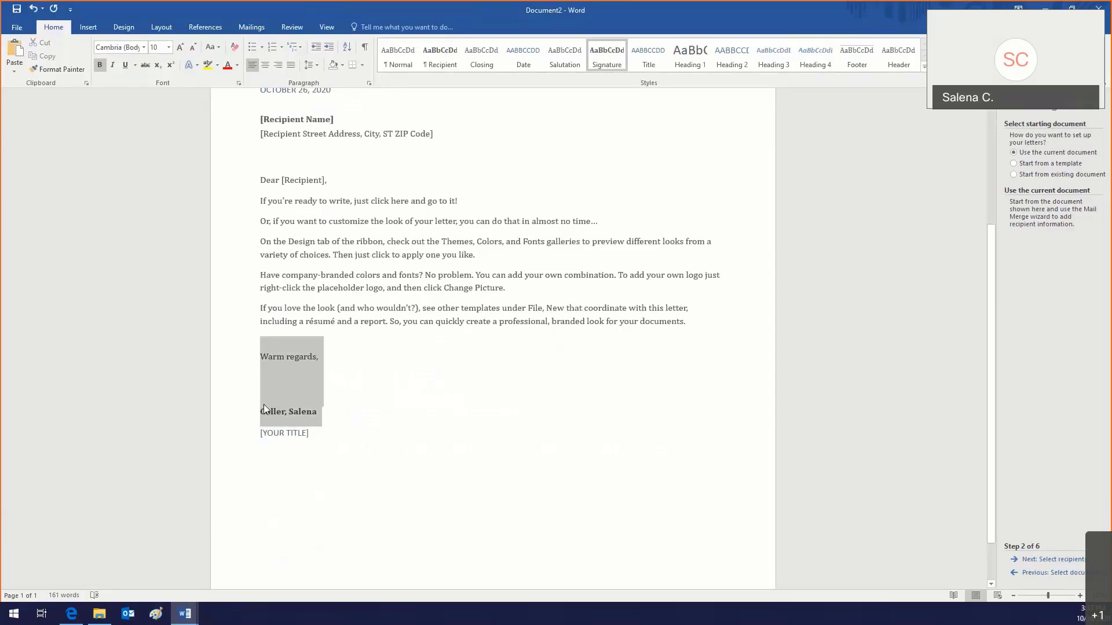
left_click(263, 405)
left_click(307, 413)
triple_click(307, 414)
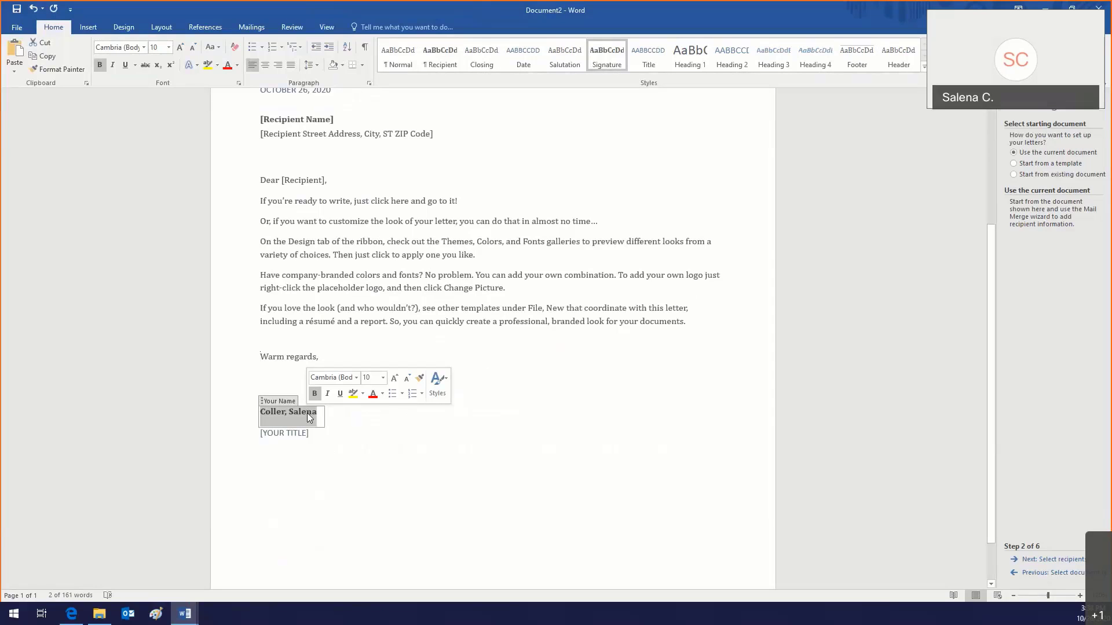
type("Sally")
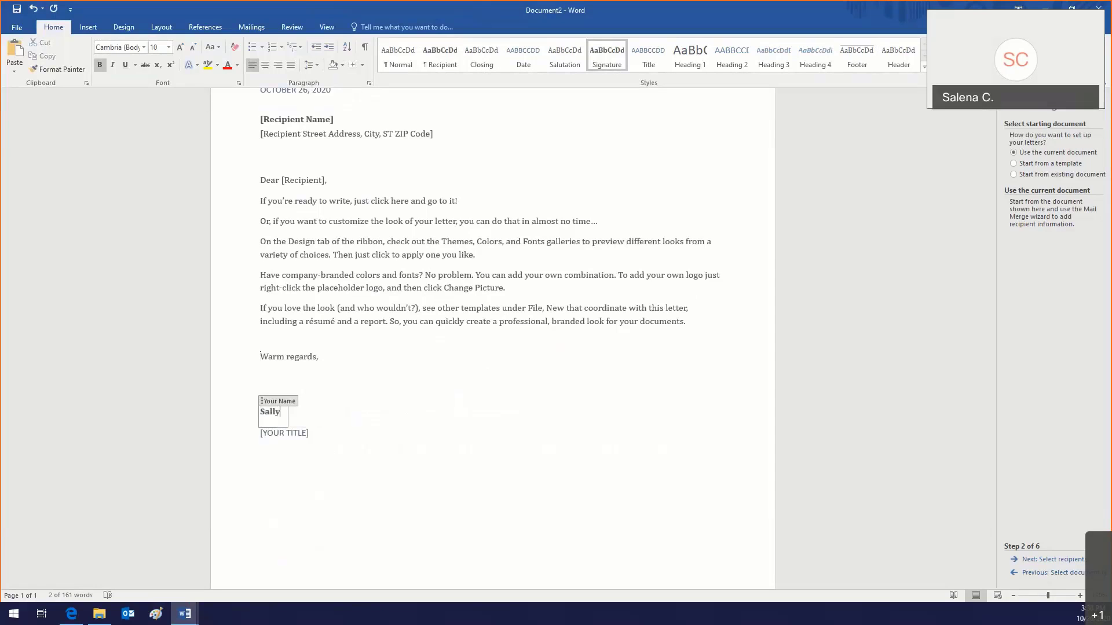
type(" Sample")
left_click(298, 438)
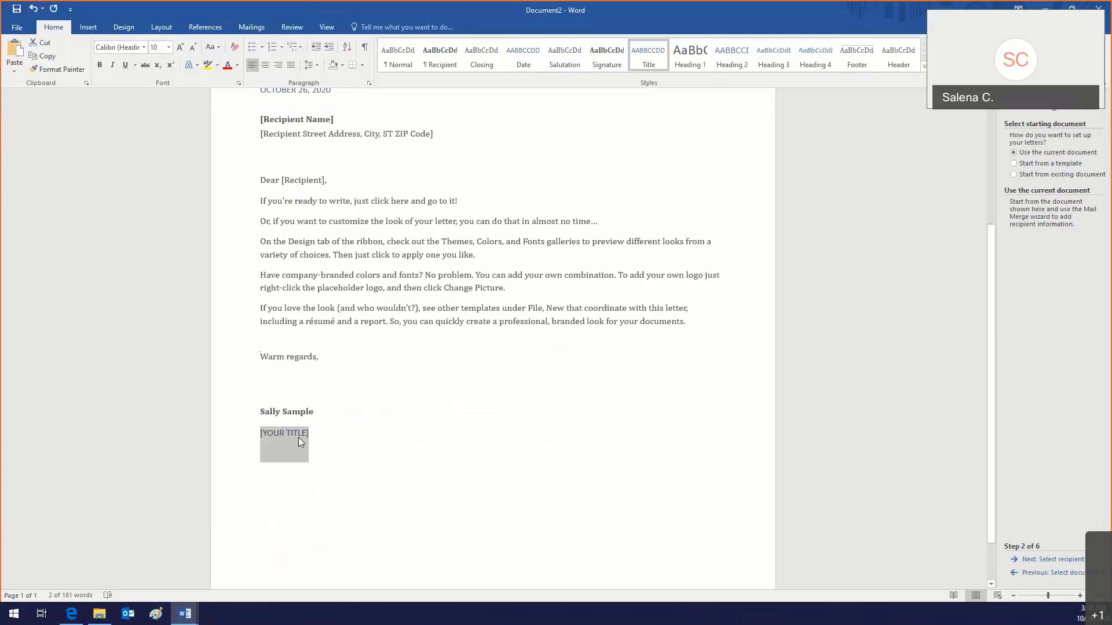
type("VICE PRE")
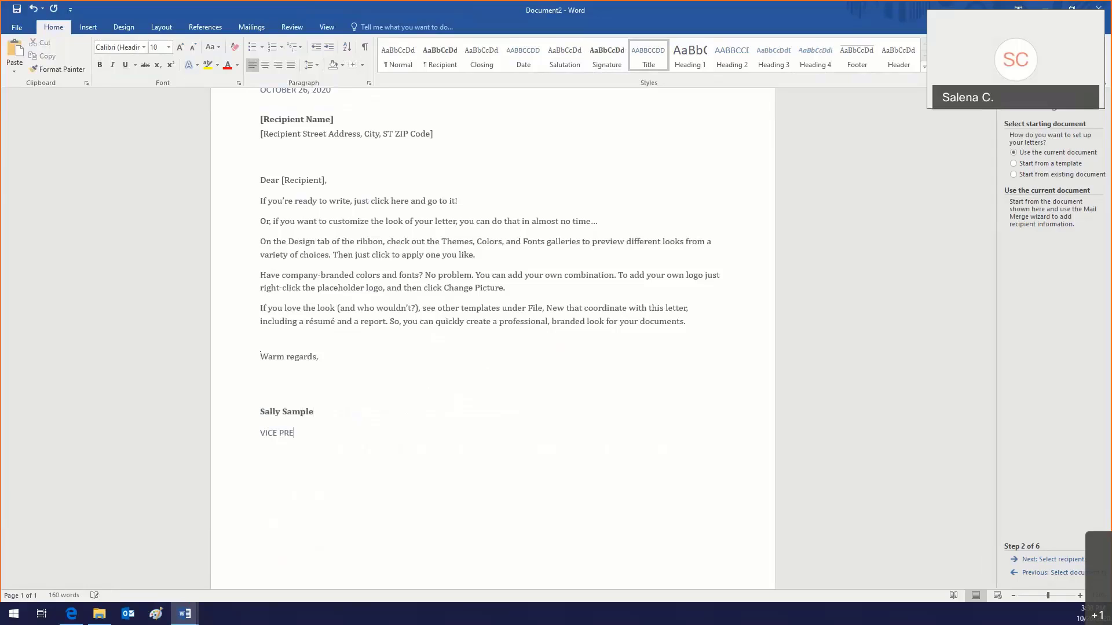
type("SIDENT OF CUSTOMER SERVICE")
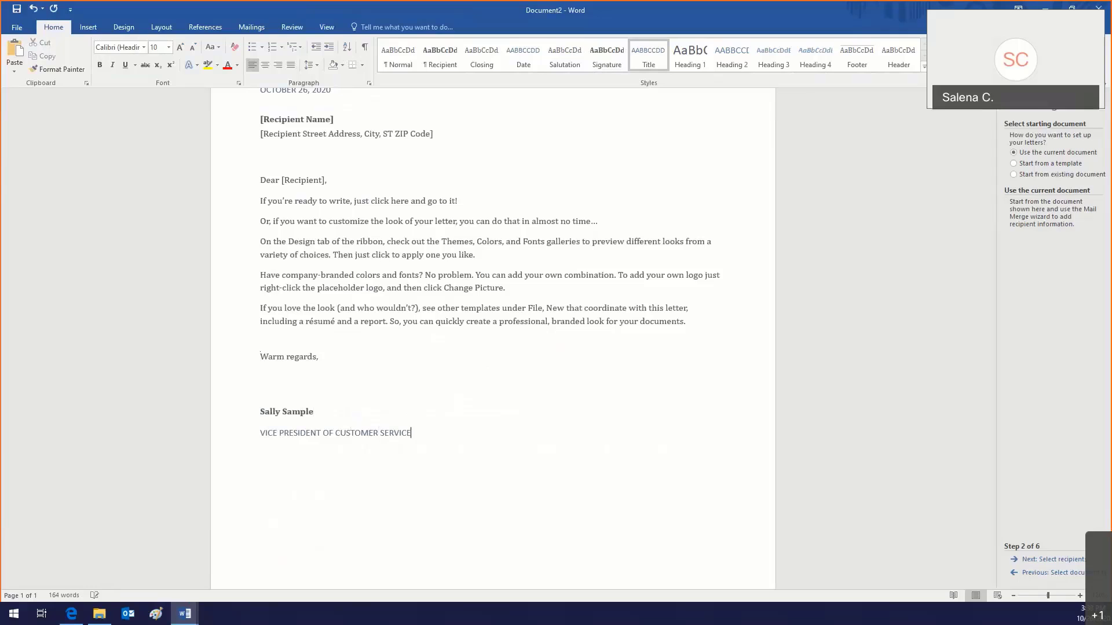
scroll(307, 415, "up", 3)
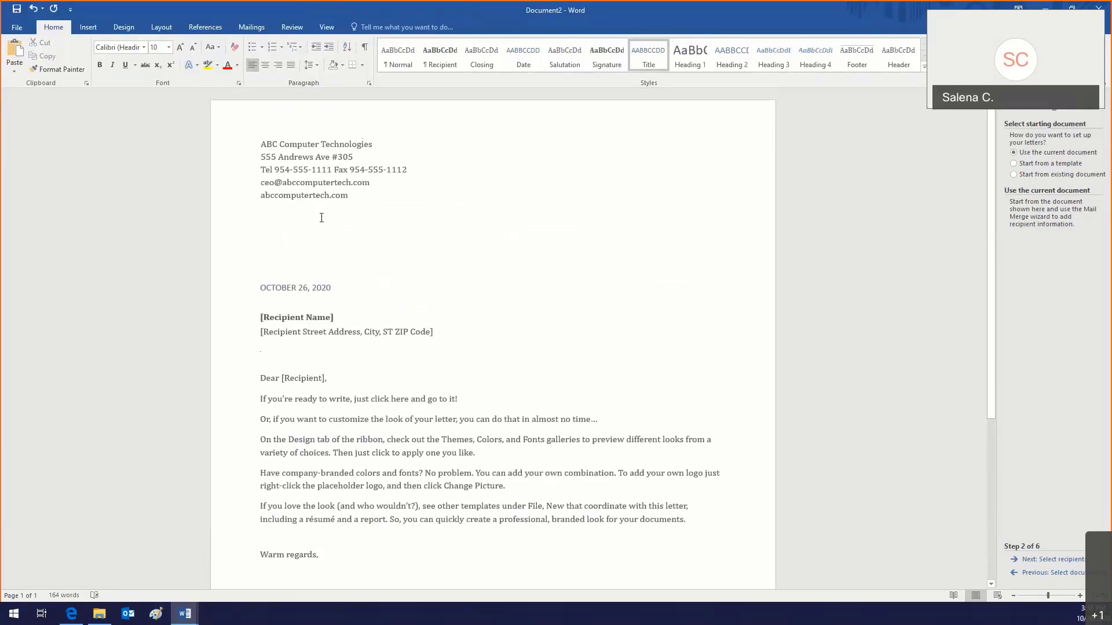
Step: Delete the [Recipient Name] placeholder and its leftover empty line below the date
left_click(318, 216)
left_click(305, 316)
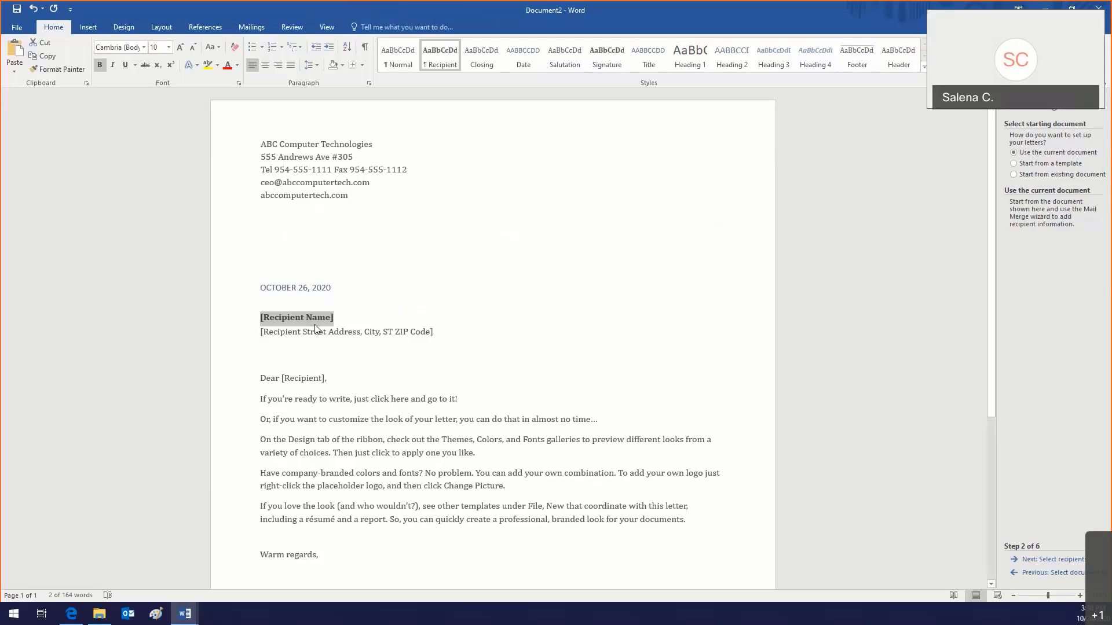
key("Delete")
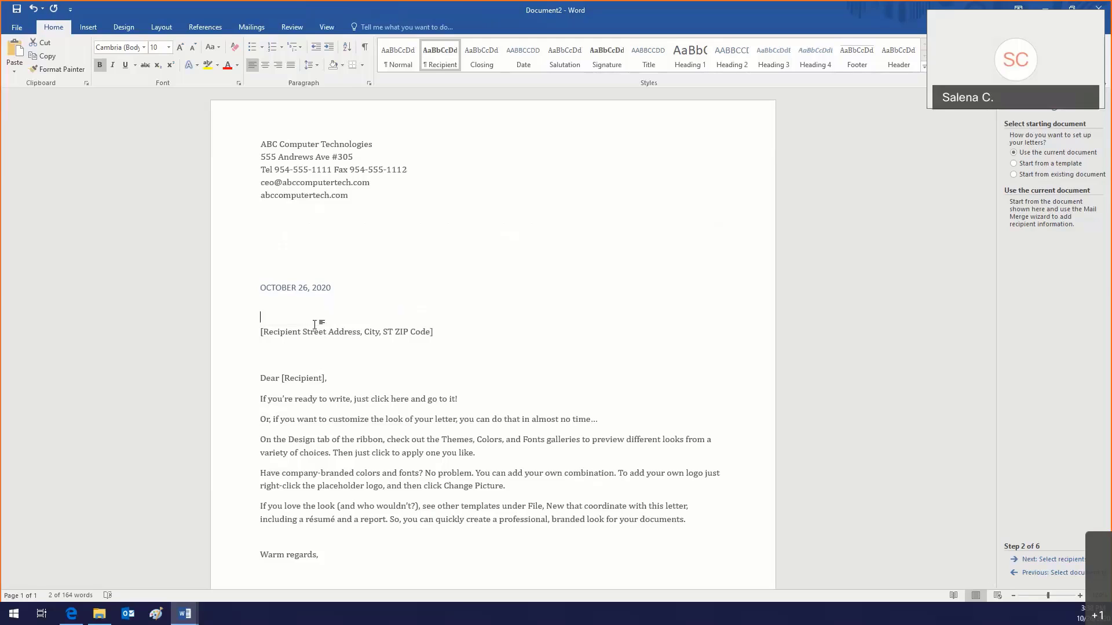
key("Delete")
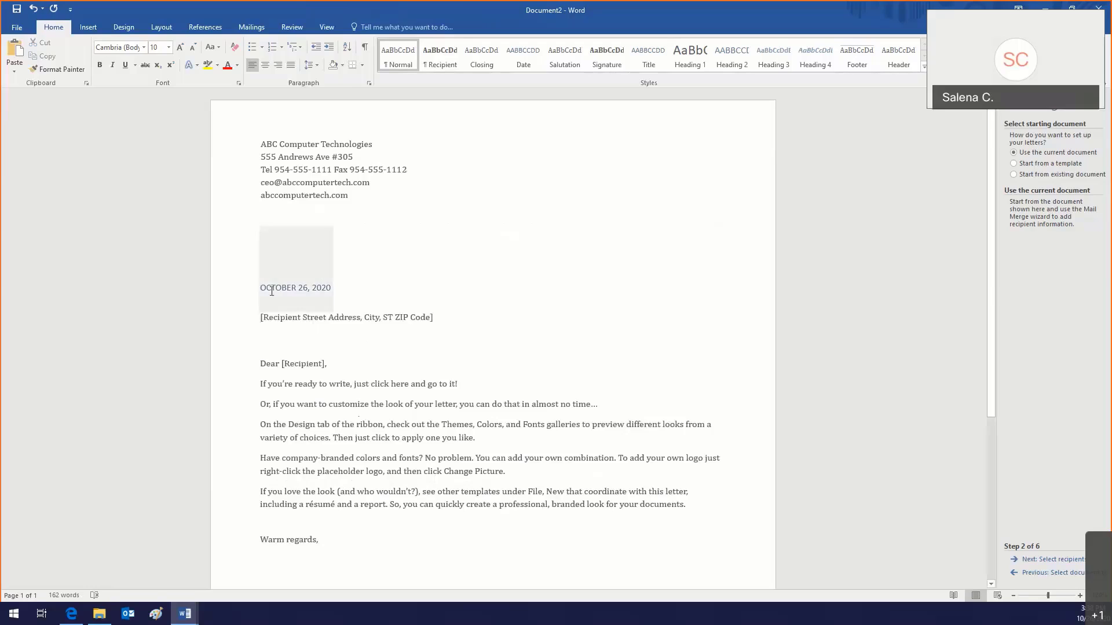
left_click(292, 320)
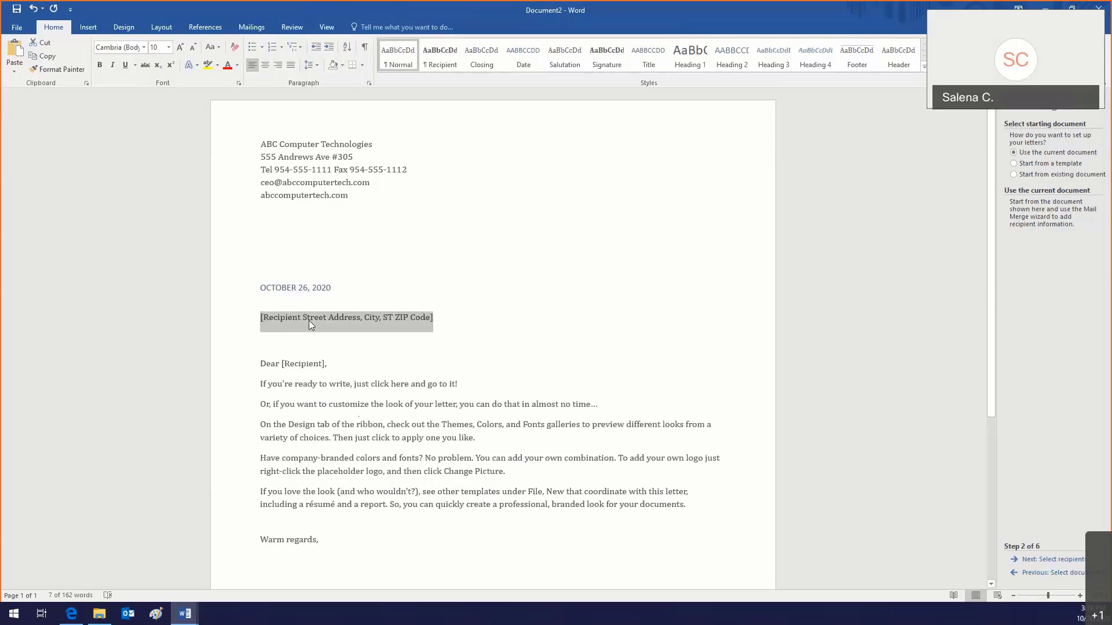
Step: Move the wizard to Select recipients and delete the bracketed recipient street address
left_click(1035, 560)
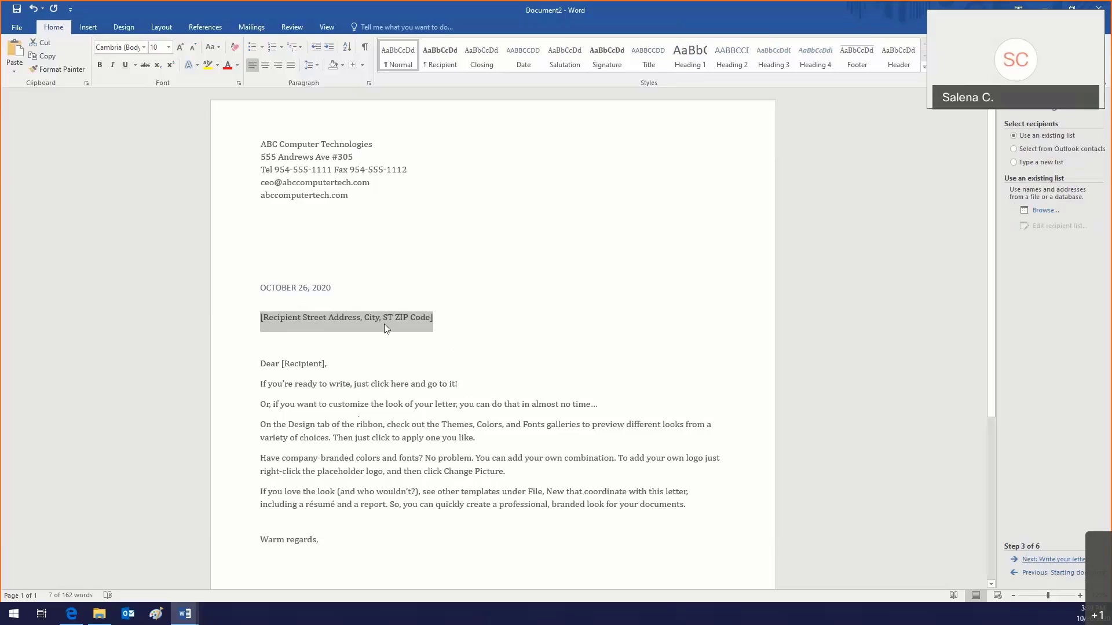
key("Delete")
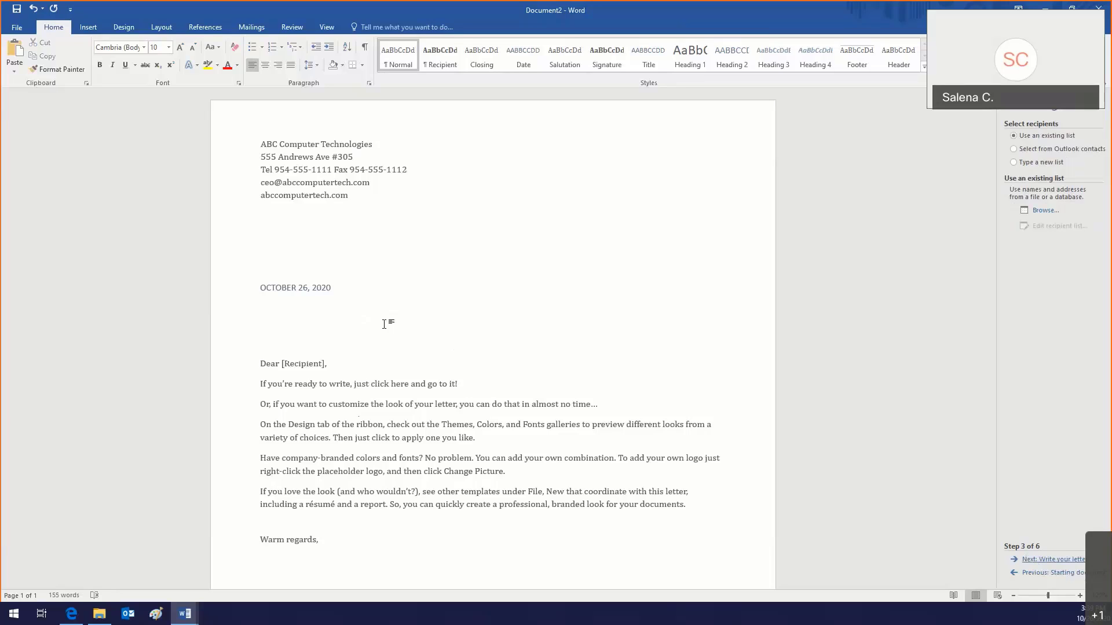
Step: Load Banks in Fort Lauderdale.xlsx from Documents as the recipient list, accepting its table
left_click(1042, 211)
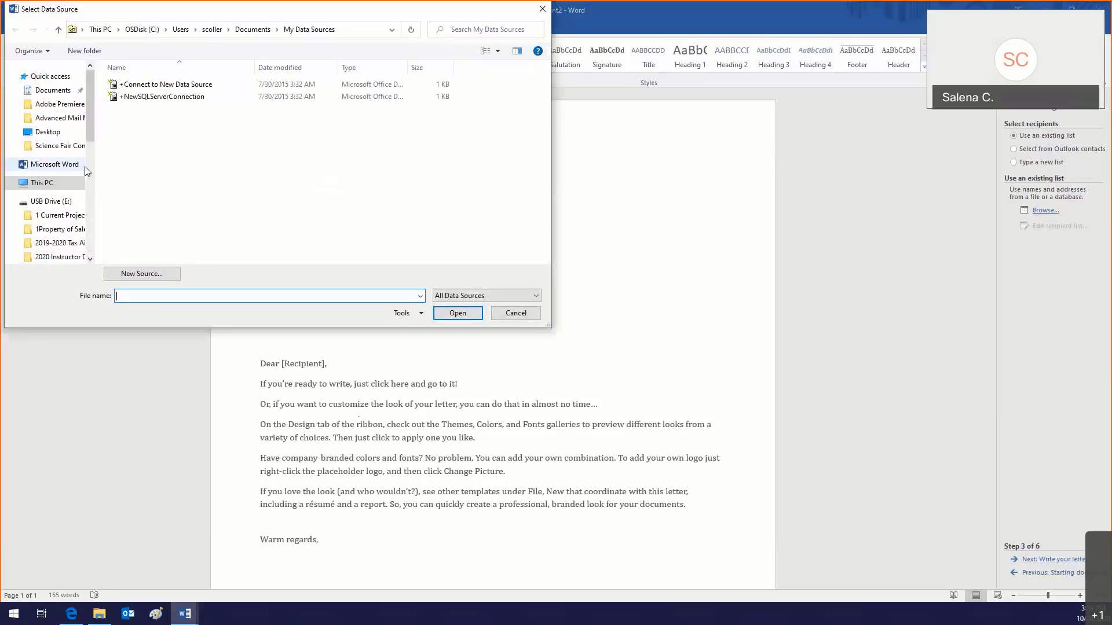
left_click(56, 208)
left_click(39, 96)
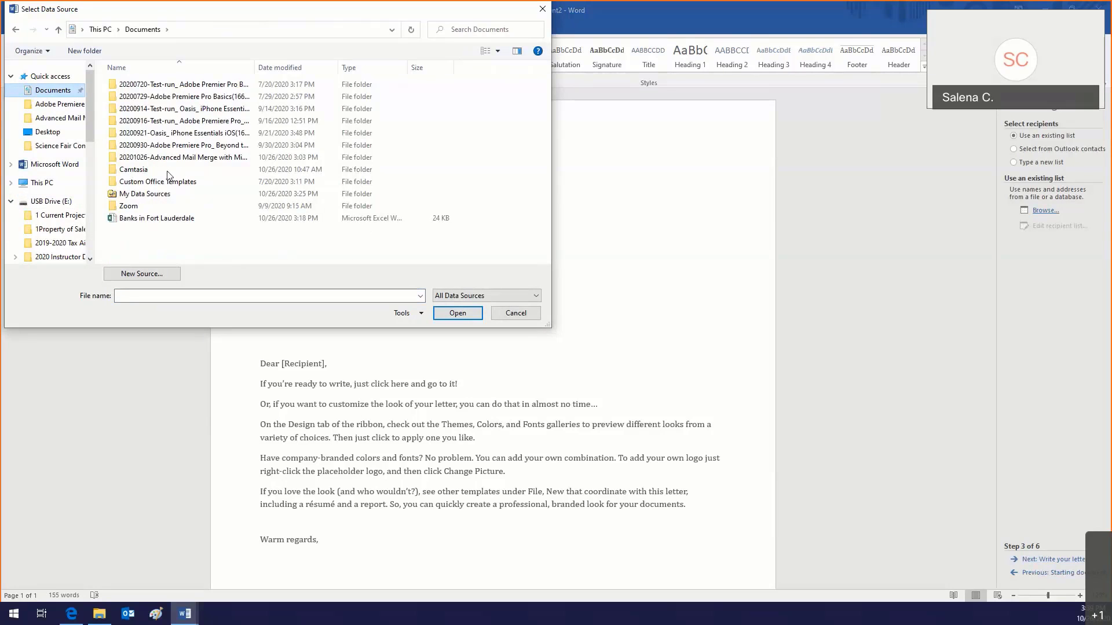
left_click(163, 219)
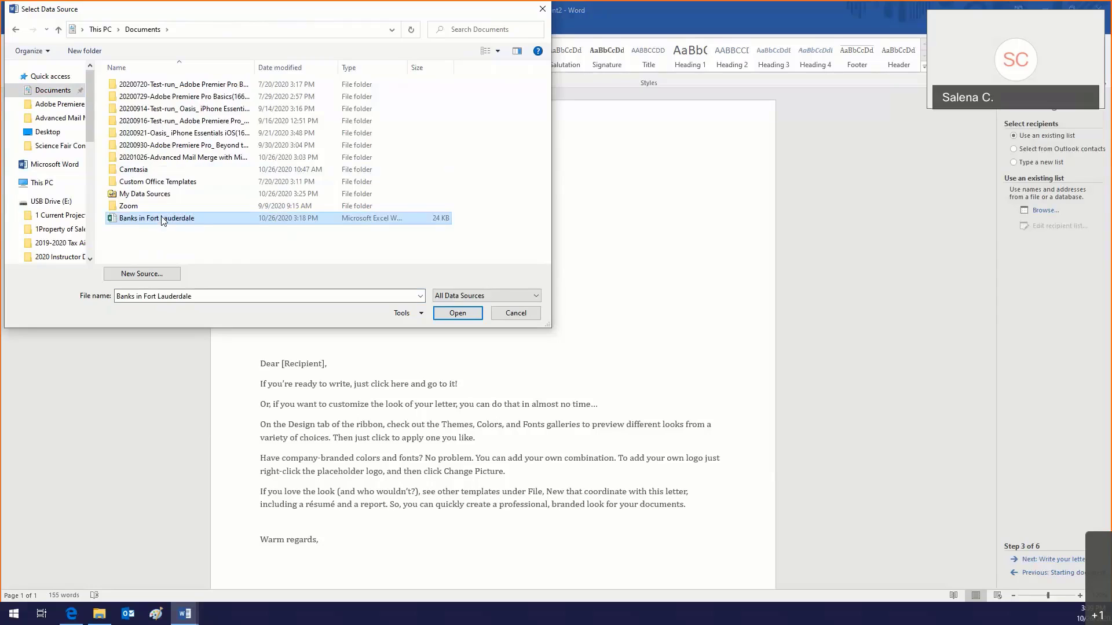
double_click(162, 219)
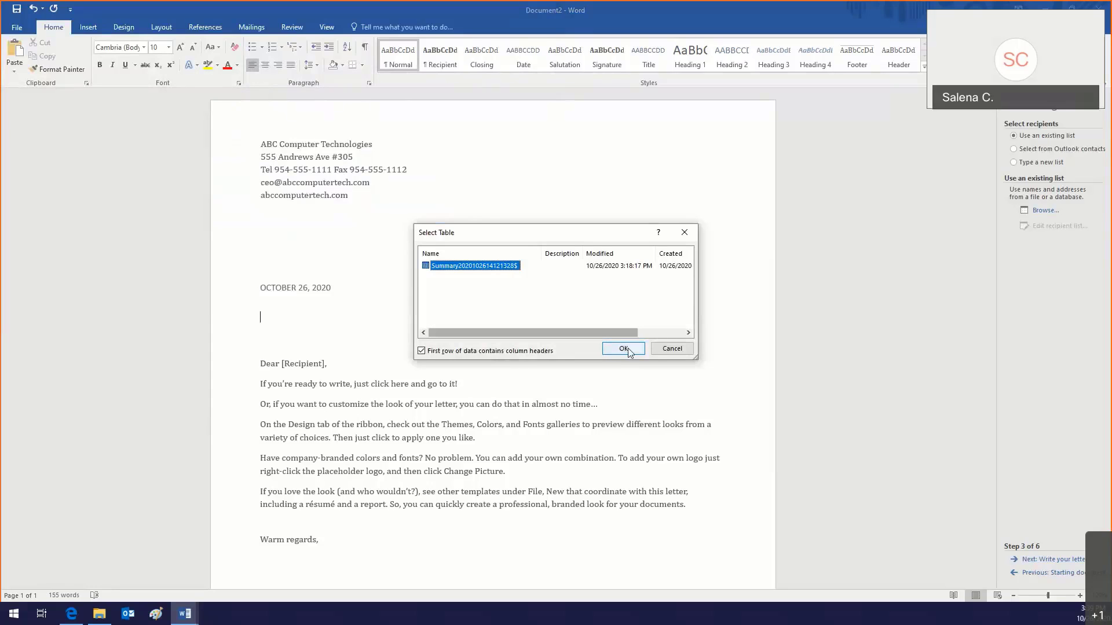
left_click(624, 348)
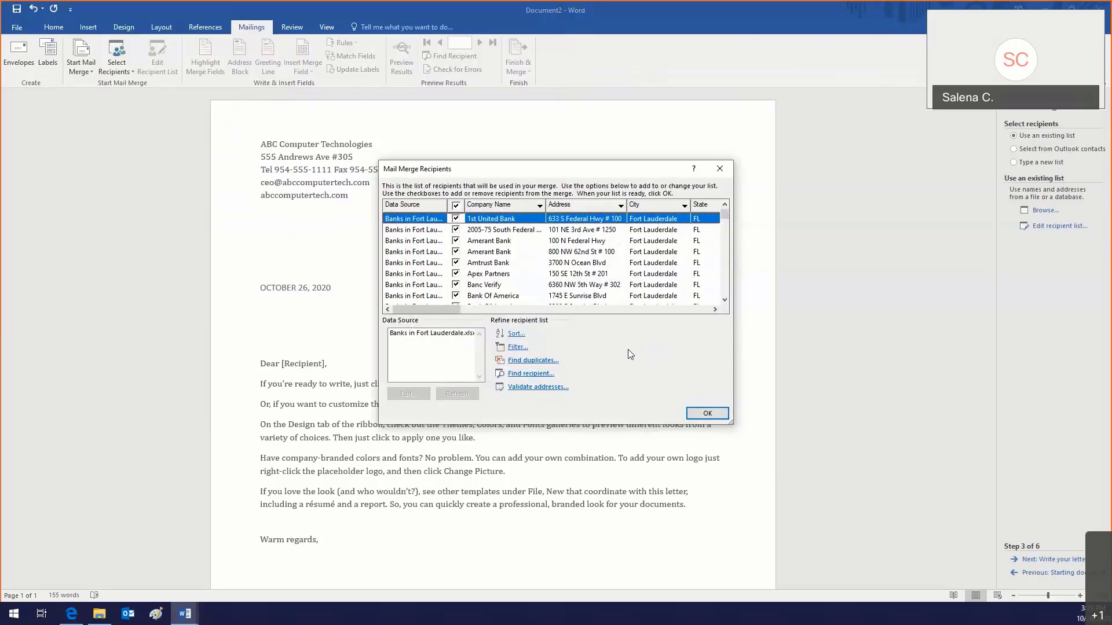
left_click(692, 415)
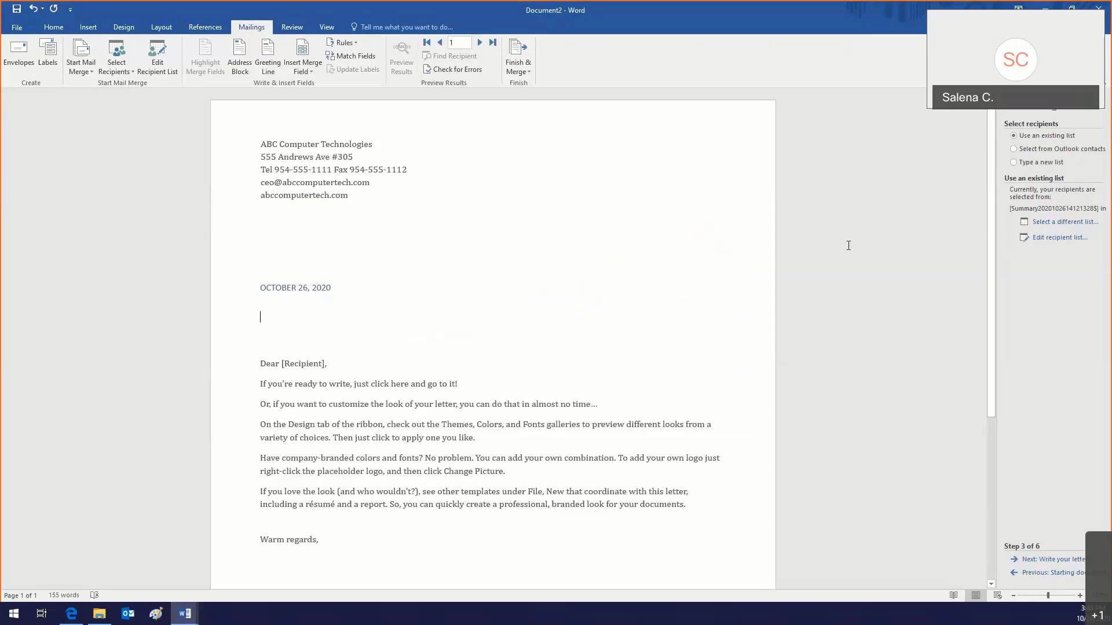
Step: Insert an «AddressBlock» field below the date and add a new letterhead line after the street address
left_click(1023, 559)
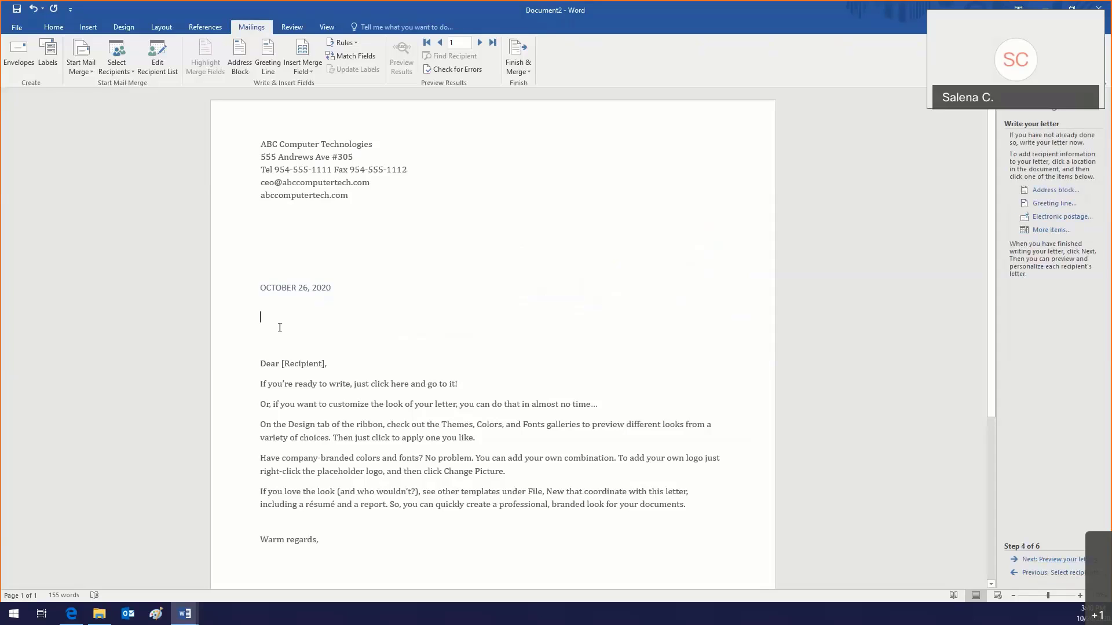
left_click(1048, 191)
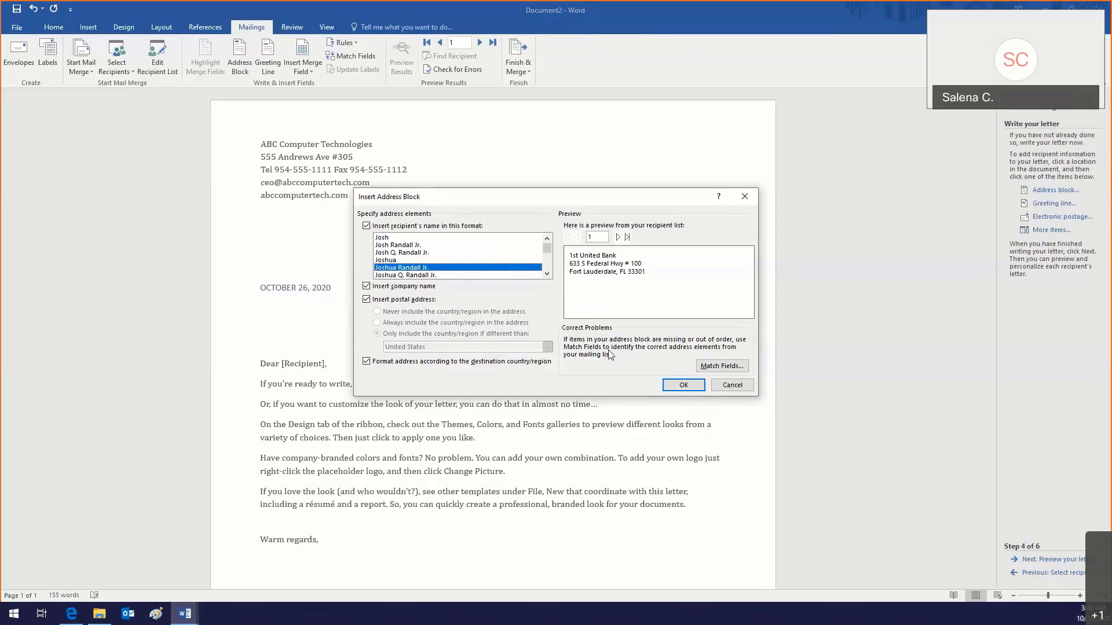
left_click(670, 386)
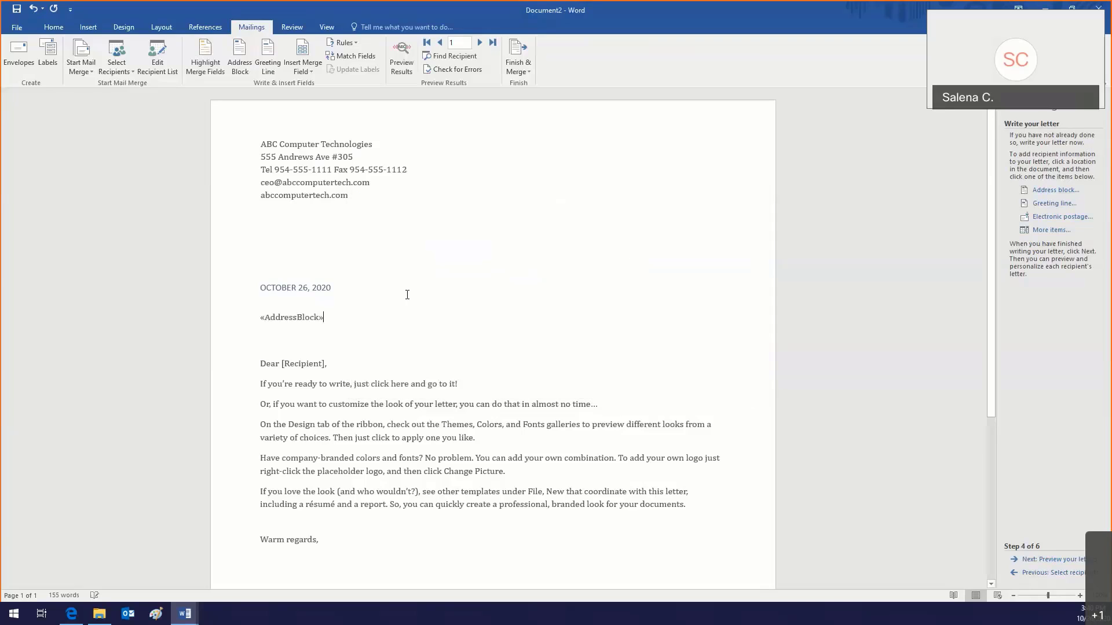
left_click(360, 160)
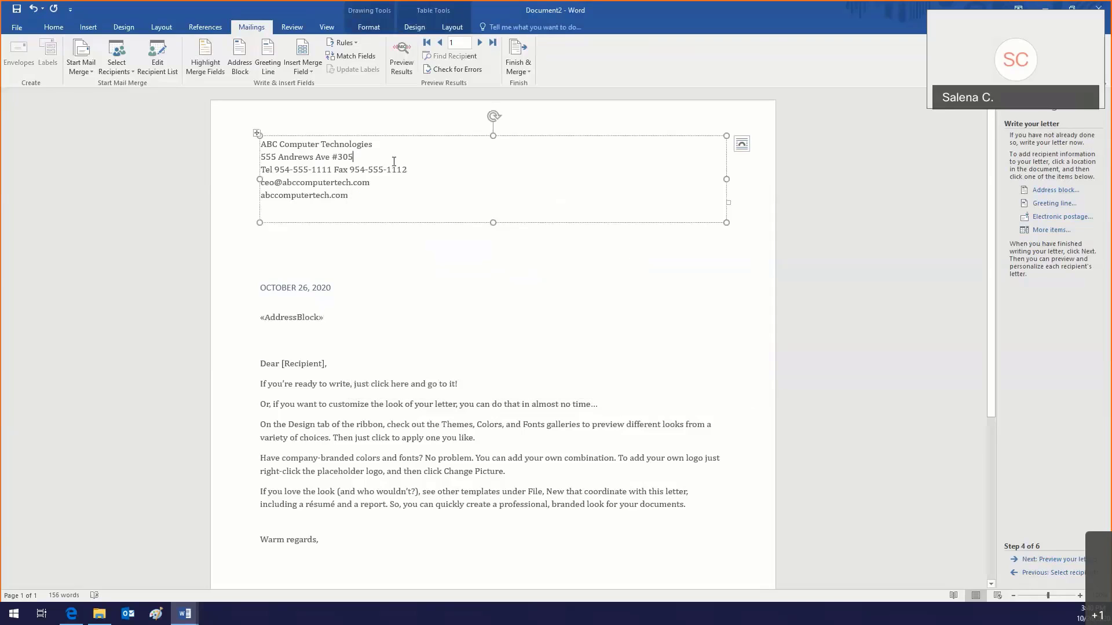
key("Return")
Step: Add 'Fort Lauderdale, FL 33301' under the street address, correcting the 'Lauderale' misspelling
type("For")
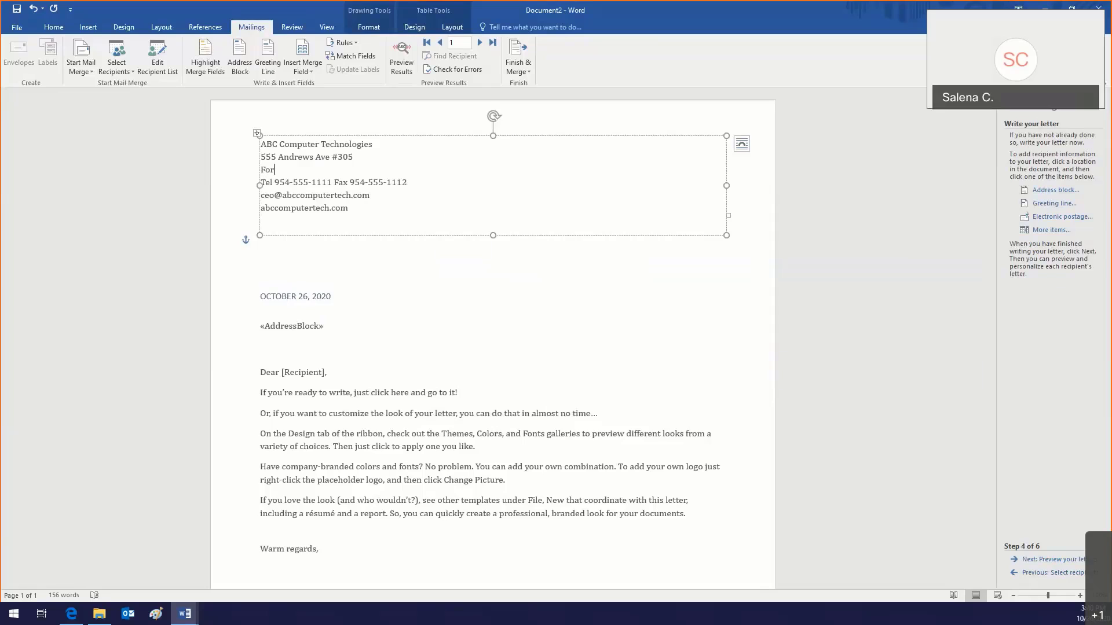
type("t Lauderale, FL")
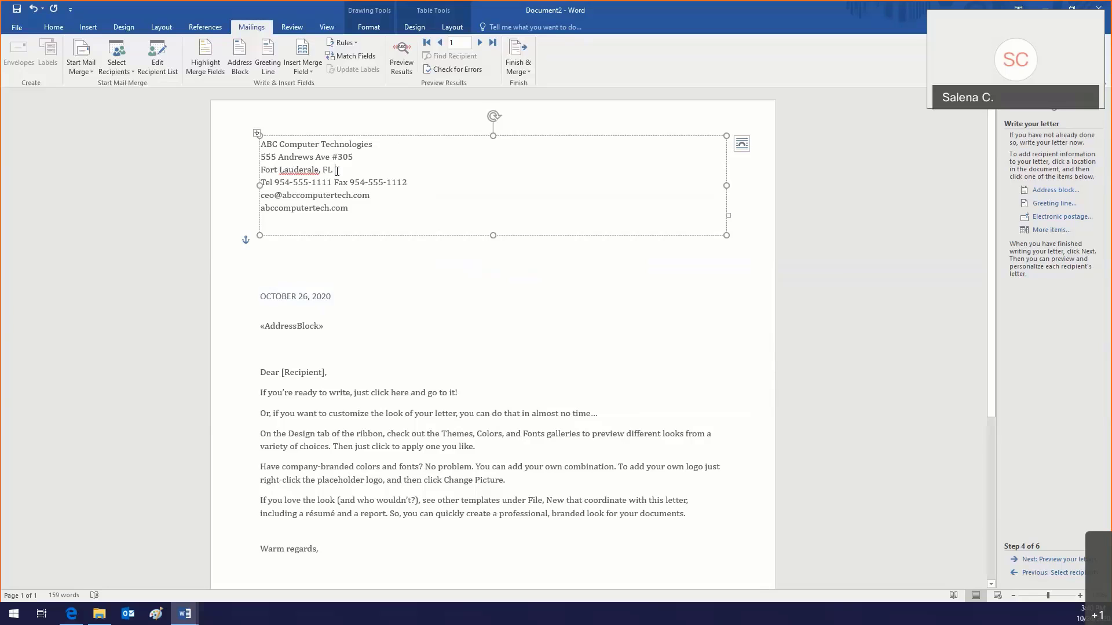
right_click(298, 170)
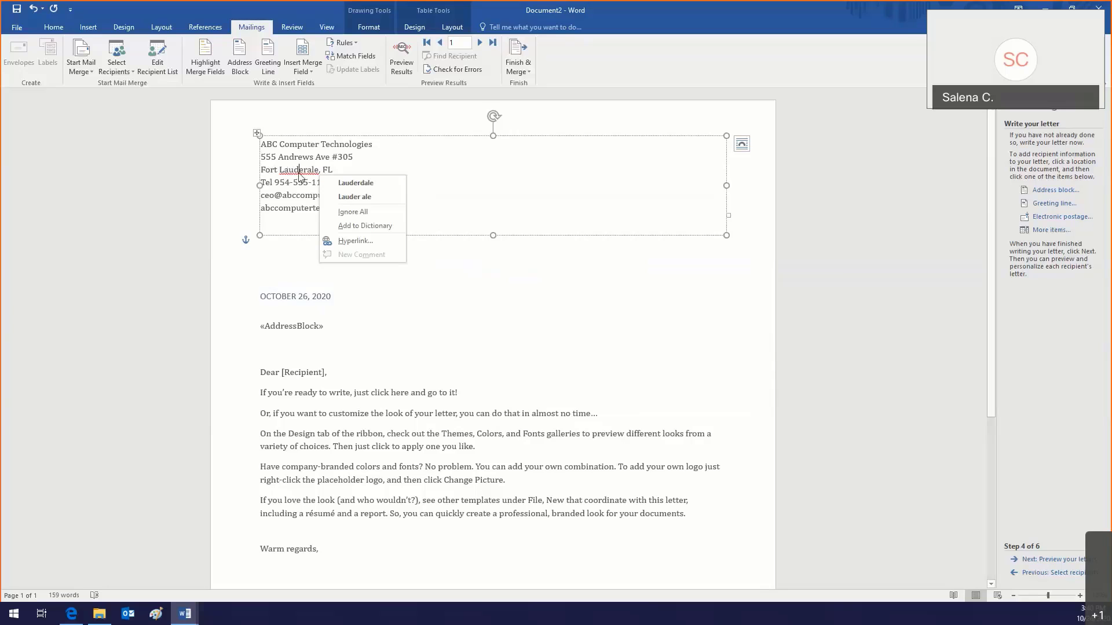
left_click(347, 184)
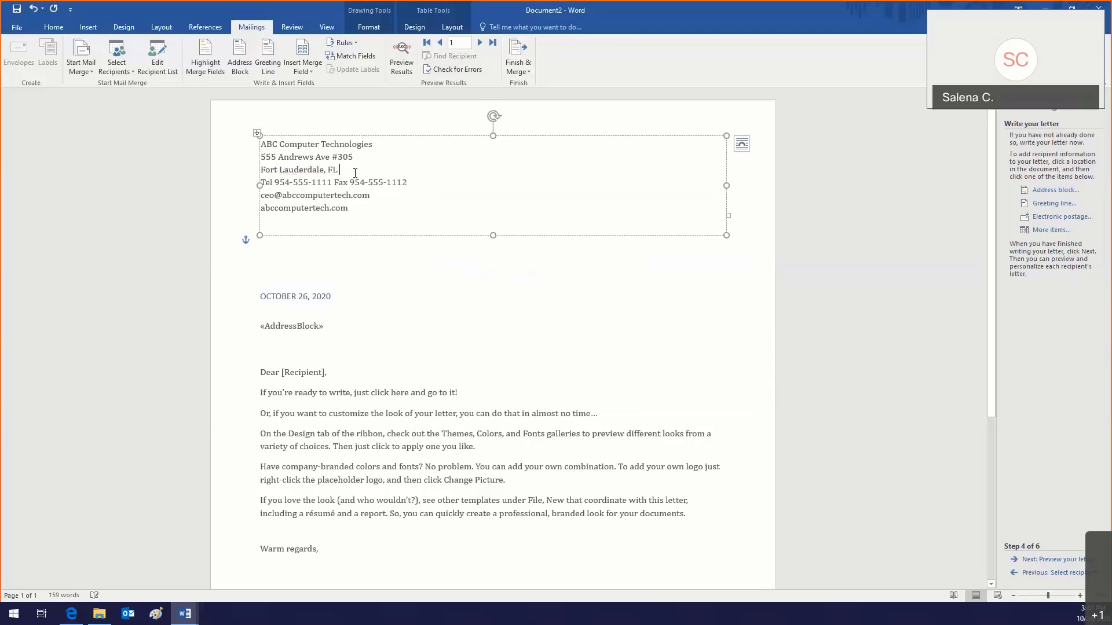
type("33301")
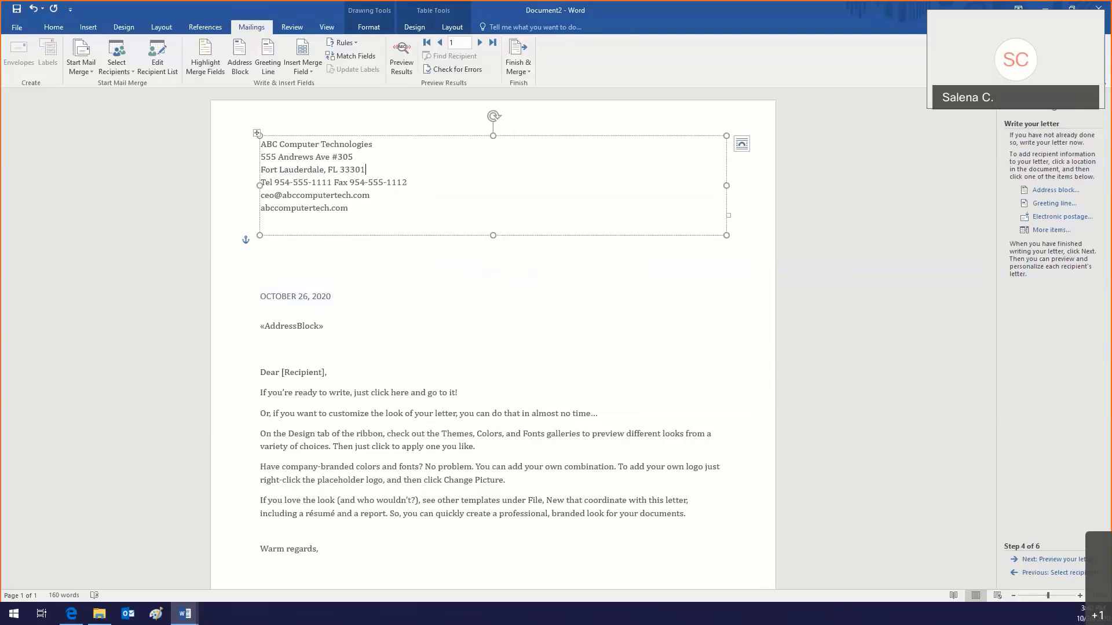
Step: Toggle Preview Results on and back off so the merge fields show again
left_click(346, 312)
scroll(343, 318, "down", 2)
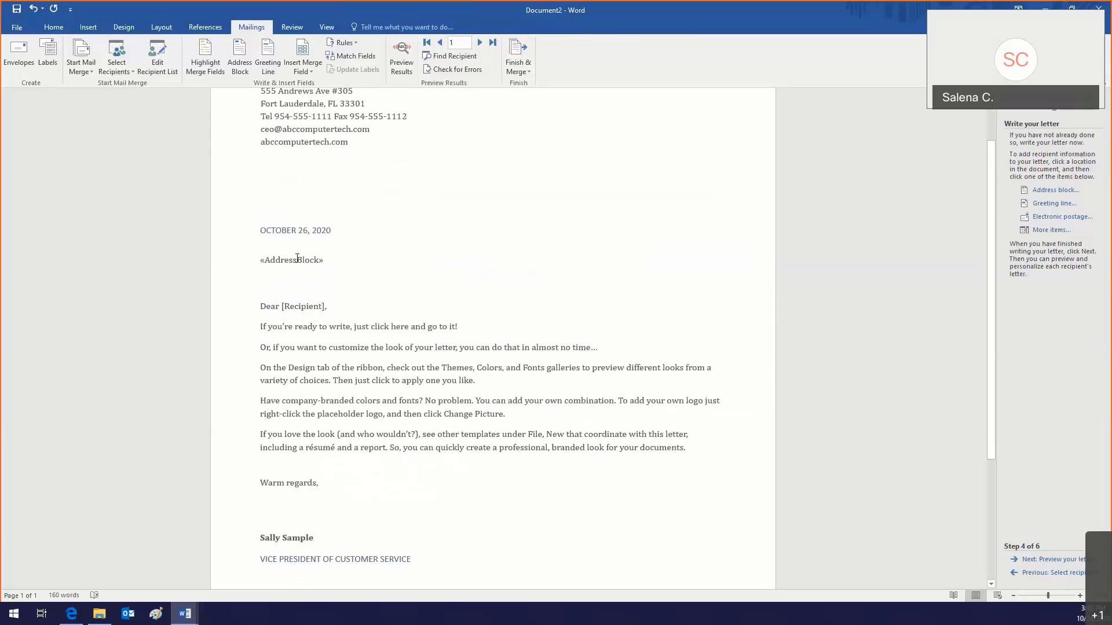
left_click(394, 71)
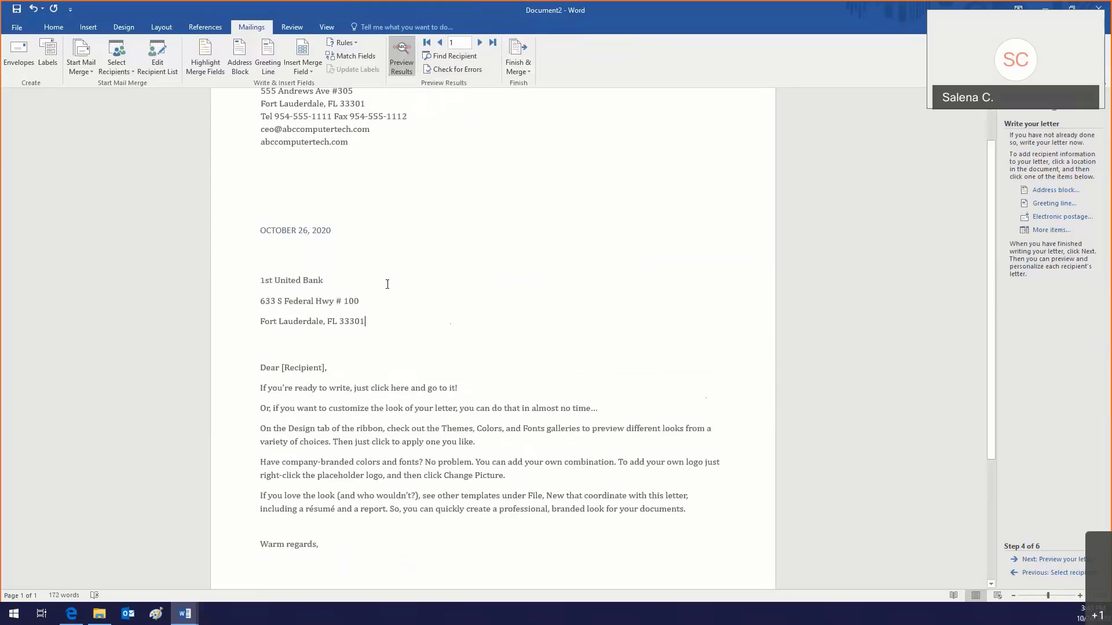
left_click(401, 71)
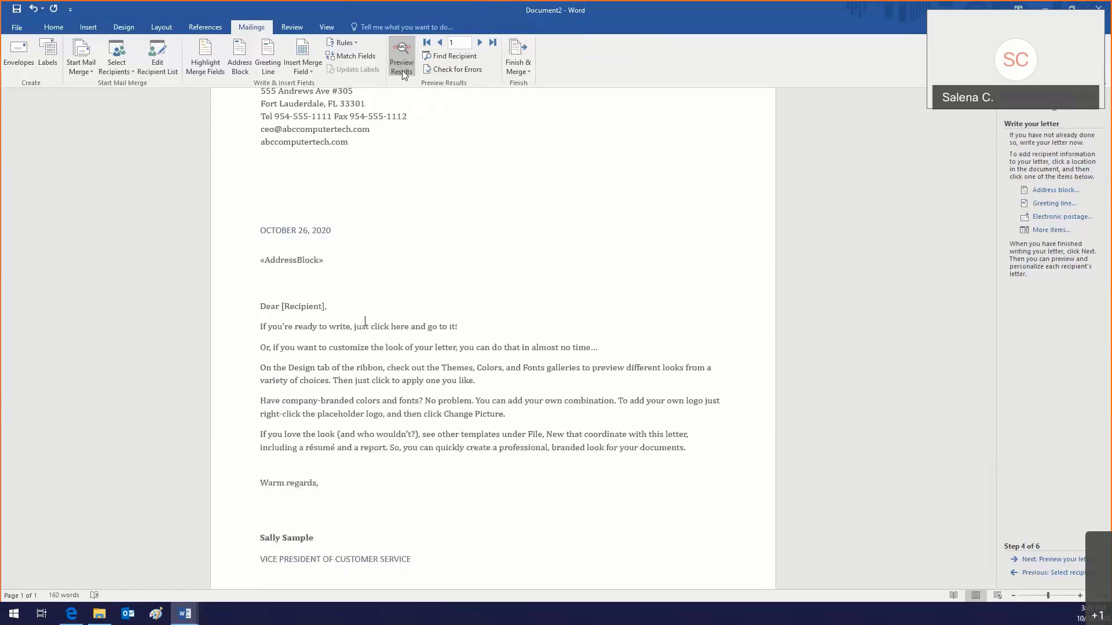
Step: Delete the 'Dear [Recipient],' line and leave an empty line in its place
left_click(295, 305)
left_click_drag(262, 307, 331, 303)
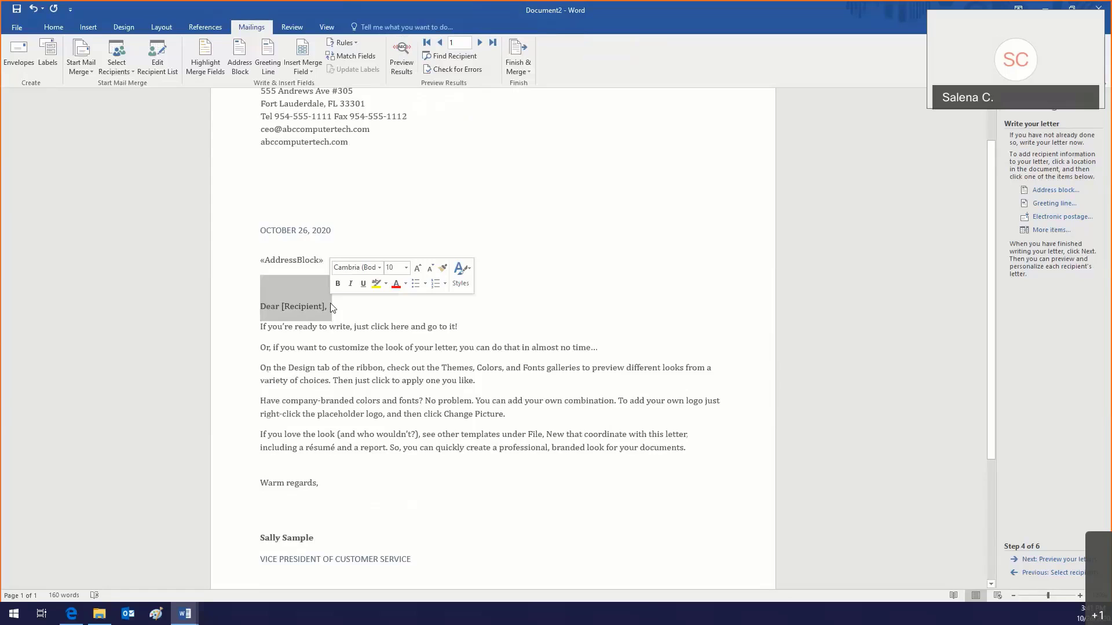
key("Delete")
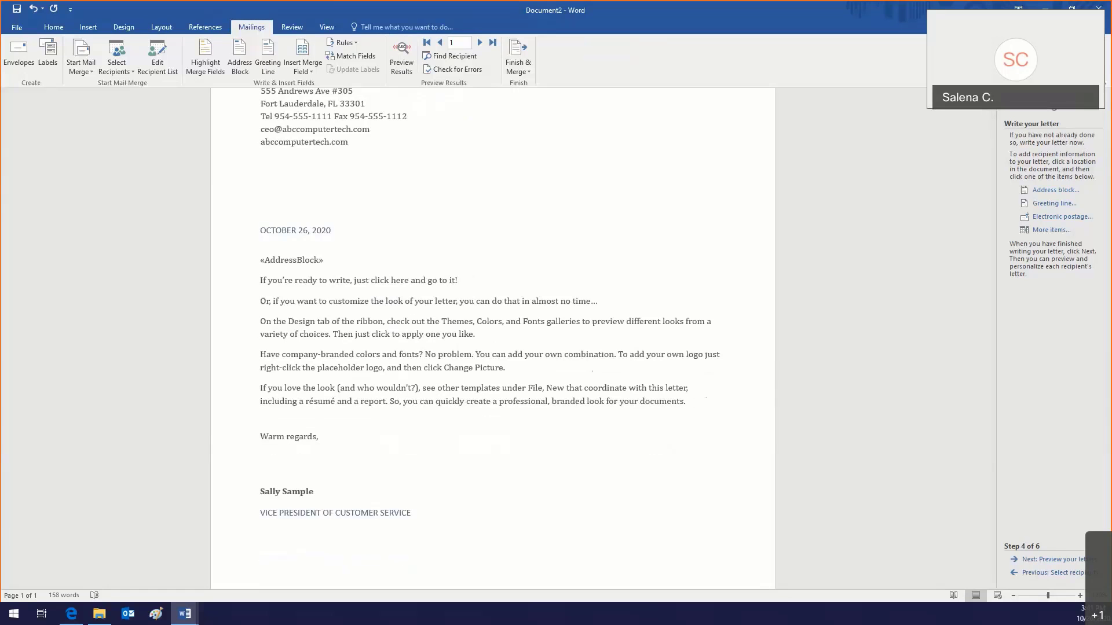
key("Return")
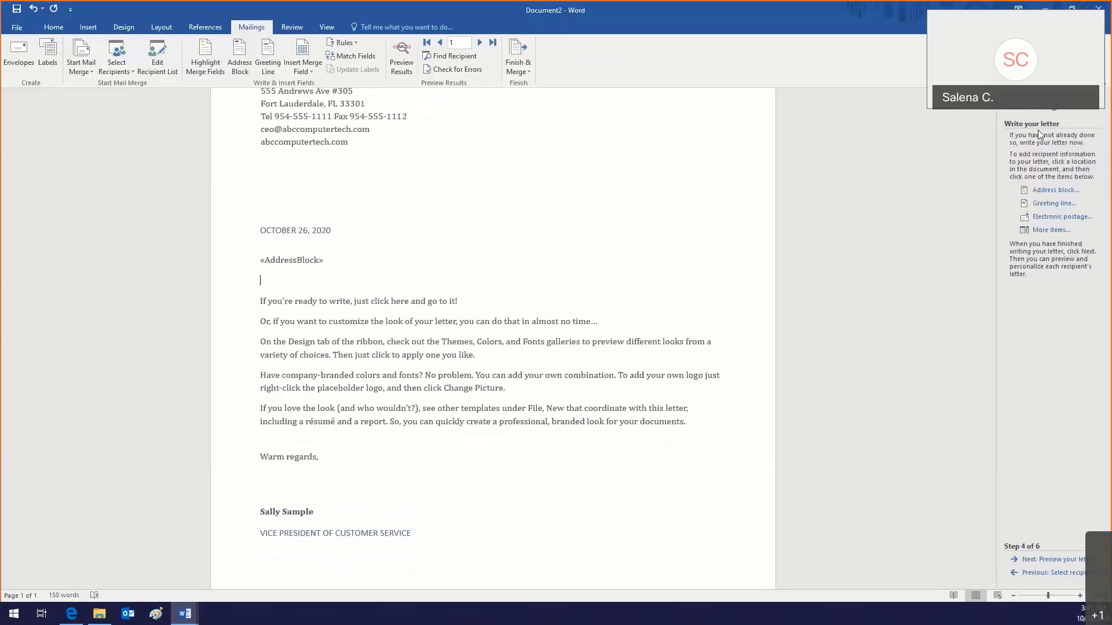
Step: Insert a greeting line ending in ':' with 'To Whom It May Concern:' for invalid names, previewed to recipient 5
left_click(1052, 205)
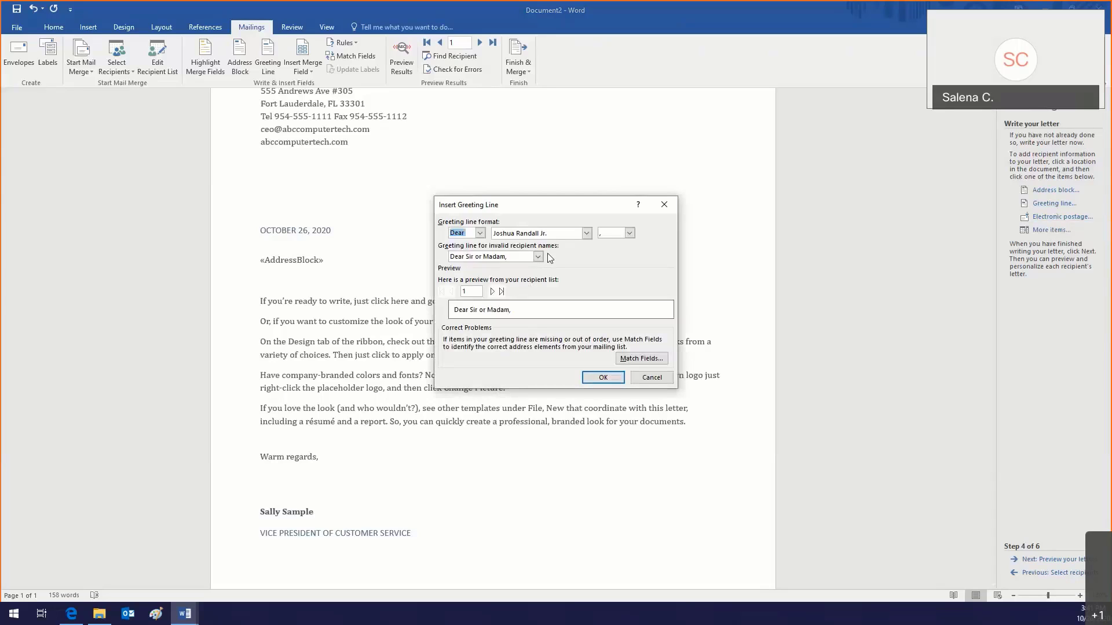
left_click(629, 233)
left_click(617, 254)
left_click(538, 259)
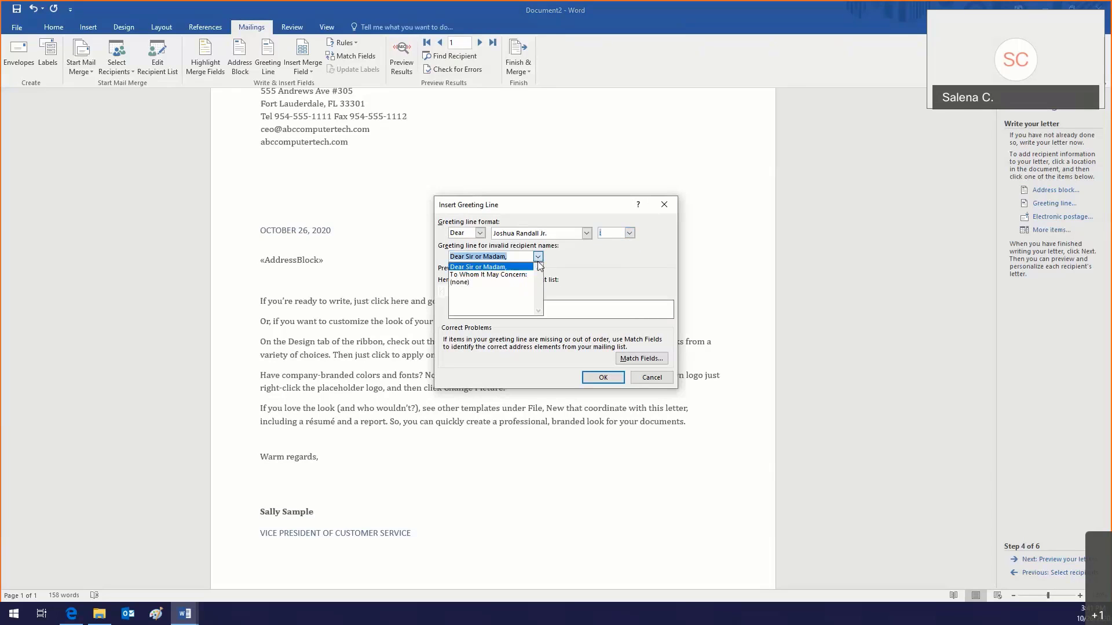
left_click(480, 274)
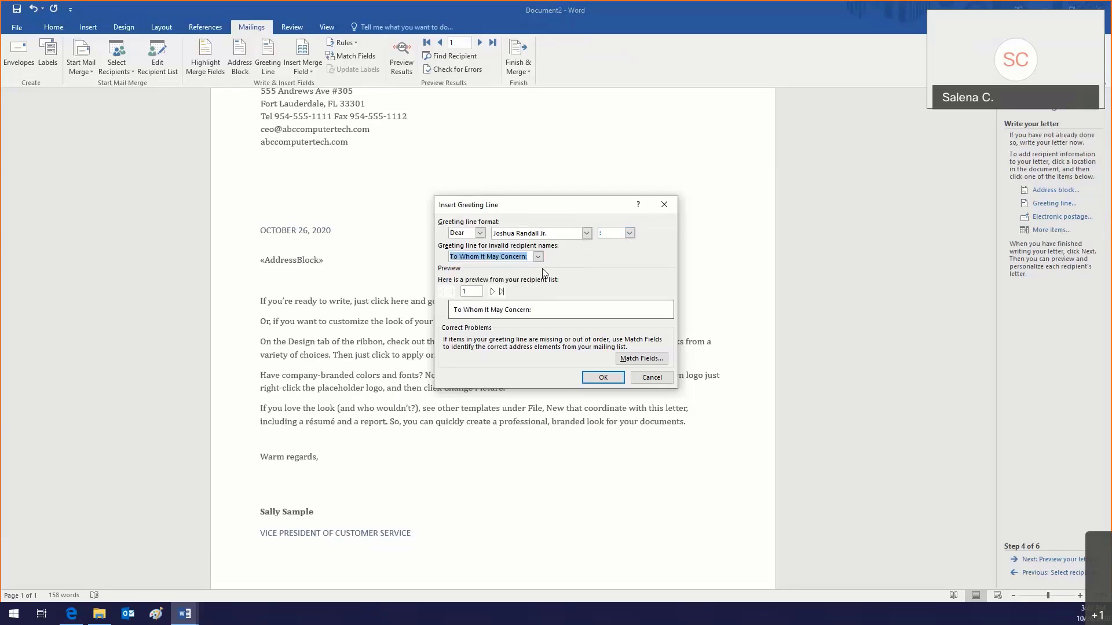
left_click(492, 291)
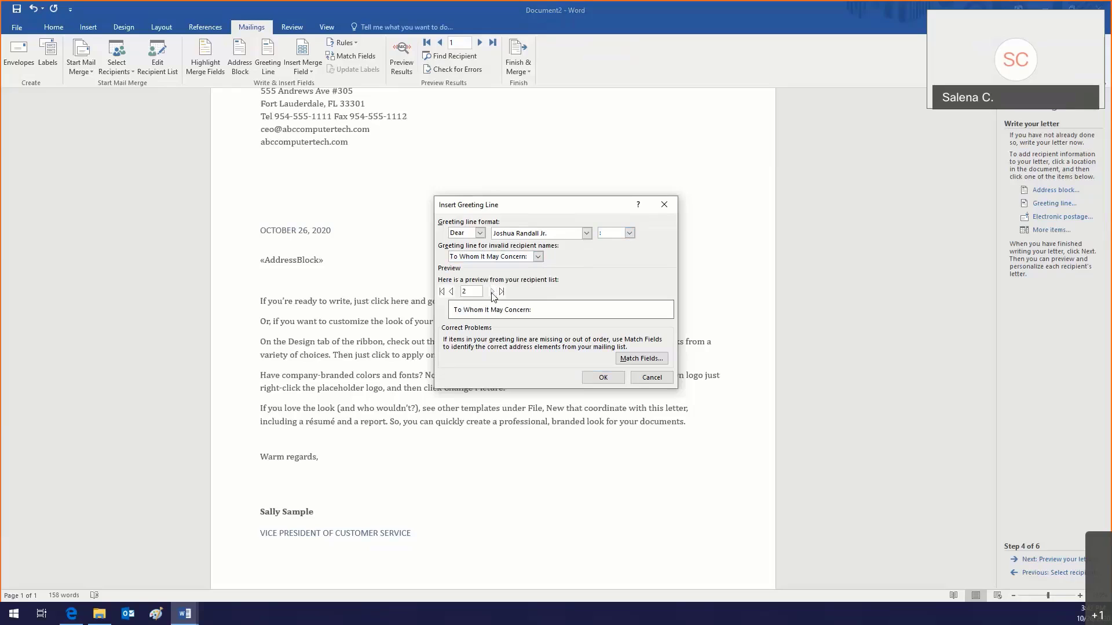
left_click(492, 292)
left_click(492, 291)
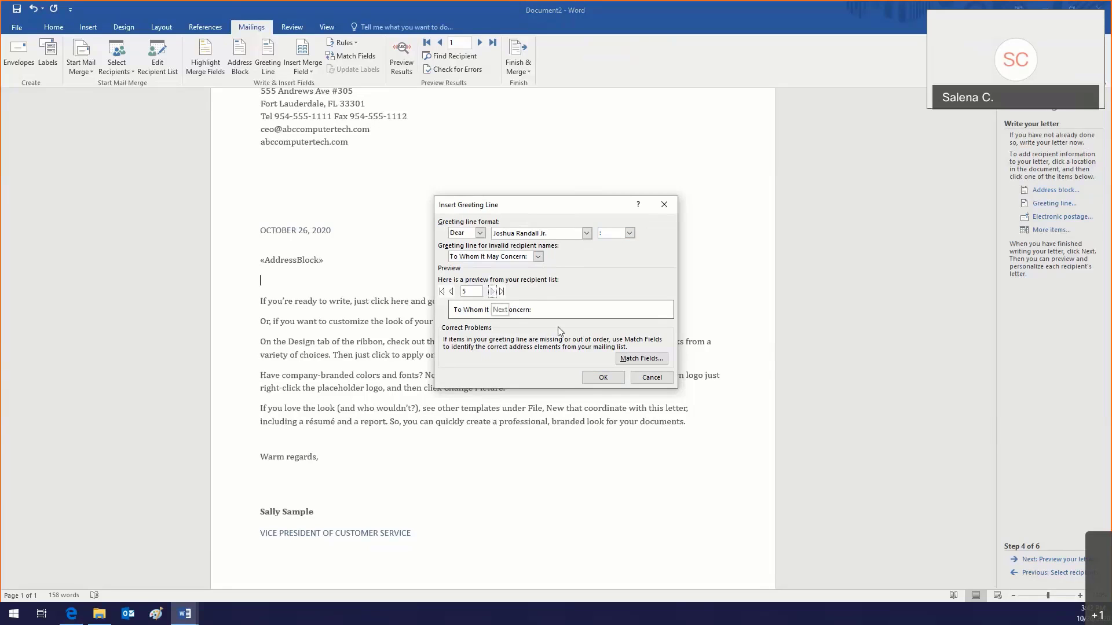
left_click(602, 378)
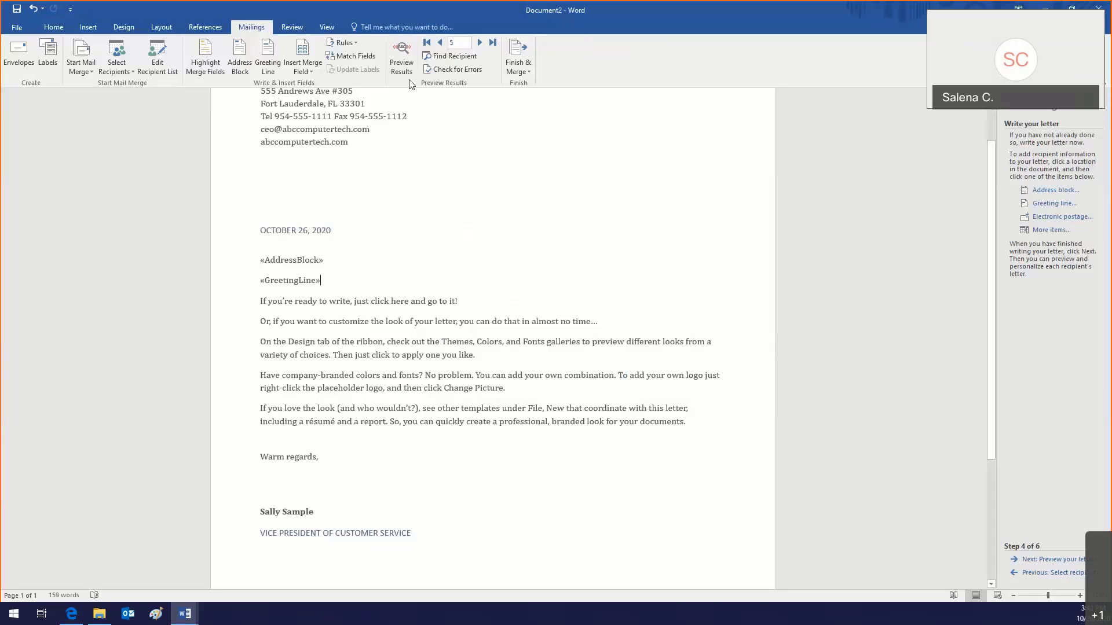
Step: Preview the merged letters through to record 10 and bring up Check for Errors
left_click(401, 58)
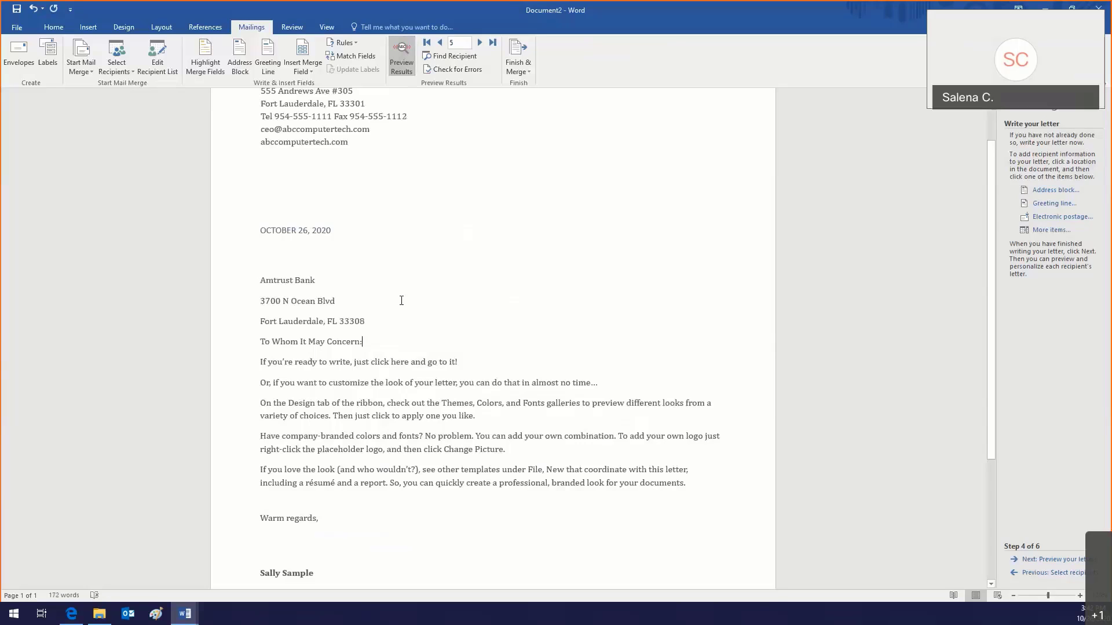
scroll(401, 301, "down", 3)
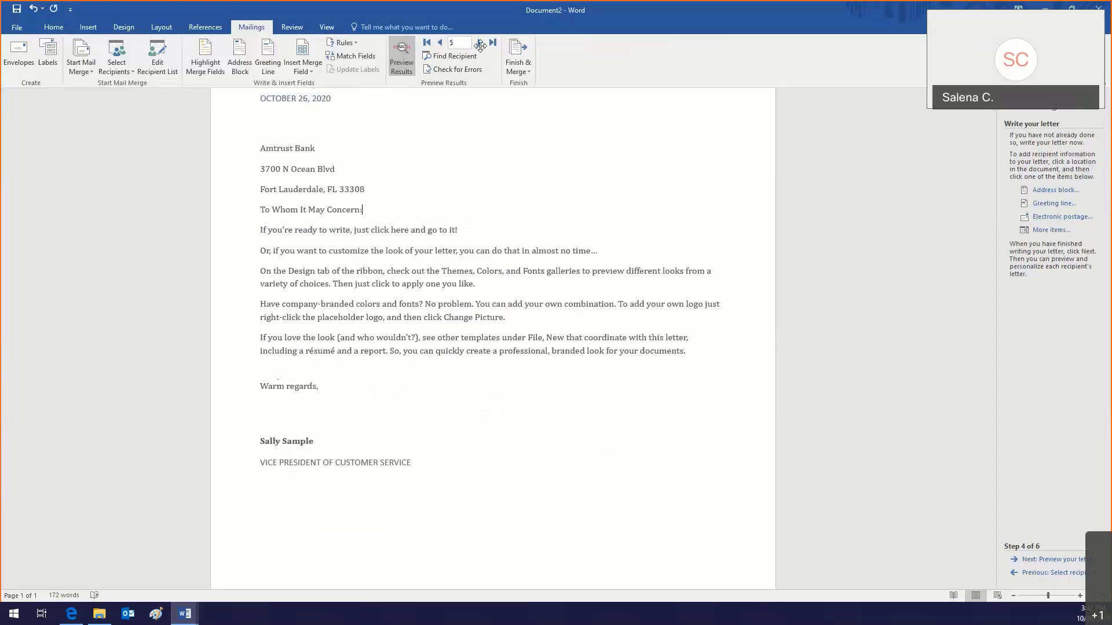
left_click(440, 44)
left_click(478, 43)
left_click(478, 43)
left_click(477, 43)
left_click(477, 43)
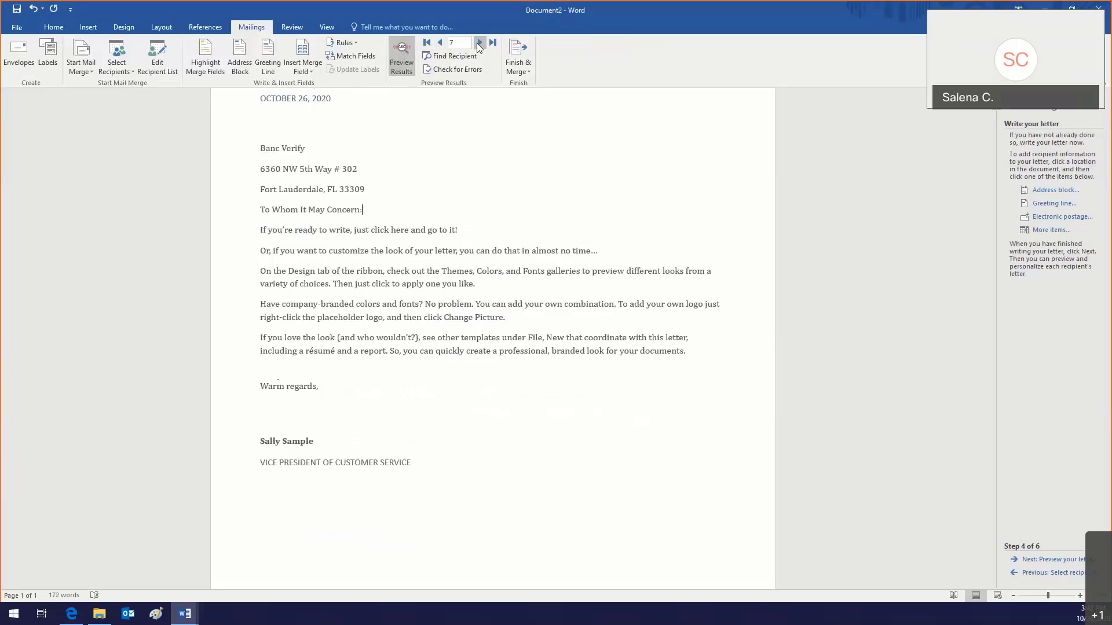
left_click(477, 43)
left_click(477, 42)
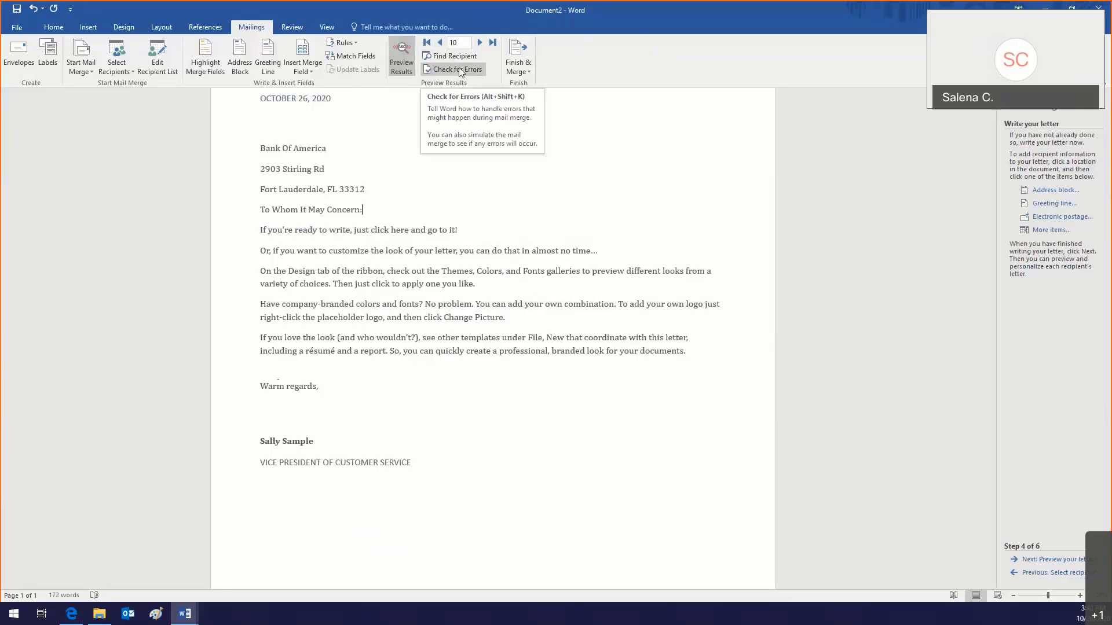
left_click(459, 68)
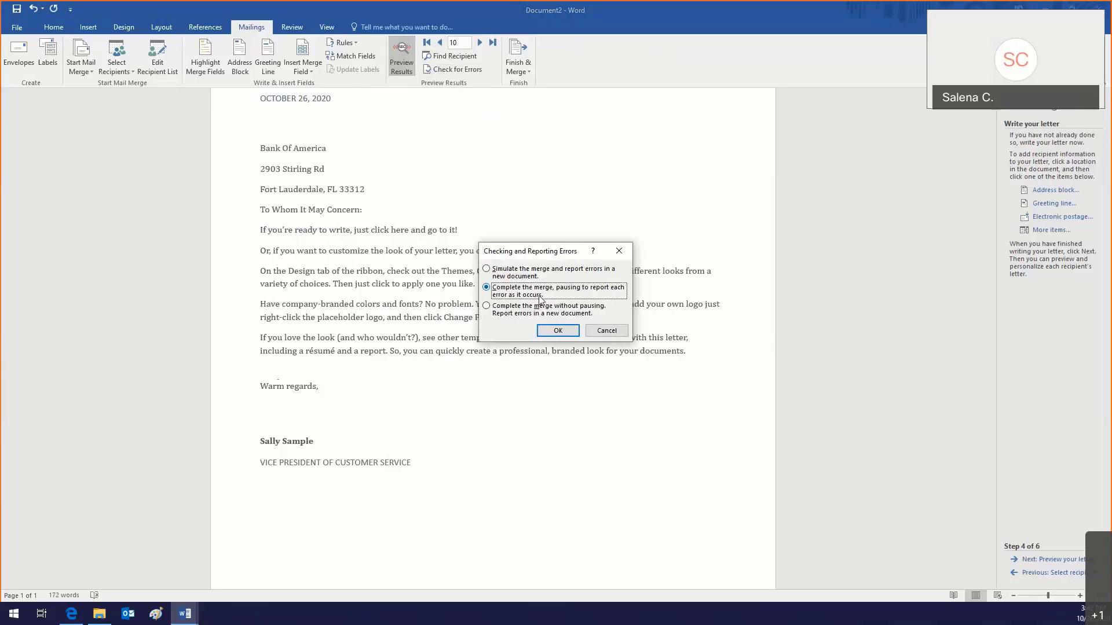
Step: Cancel error checking, look over the letter, then merge, pausing to report each error
left_click(603, 332)
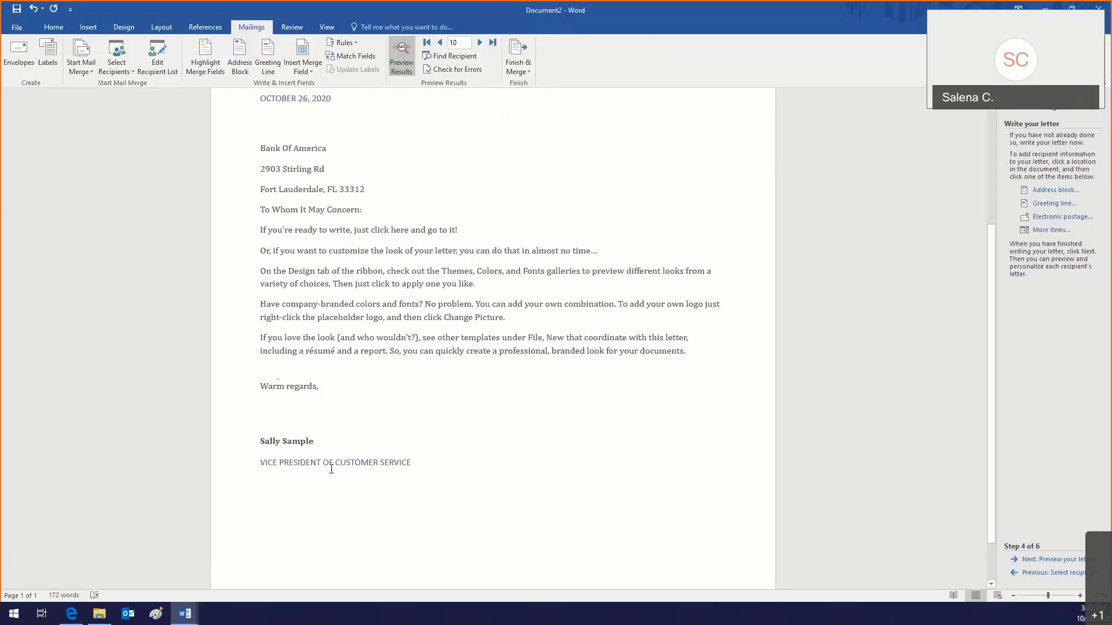
scroll(332, 469, "up", 5)
left_click(281, 189)
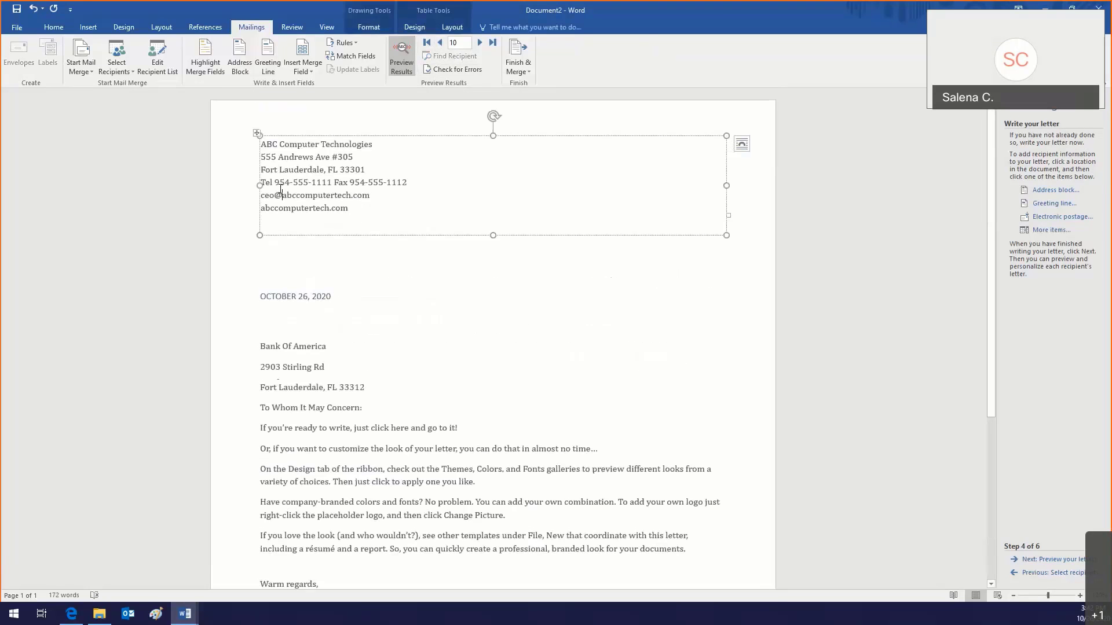
left_click(276, 297)
scroll(302, 456, "down", 3)
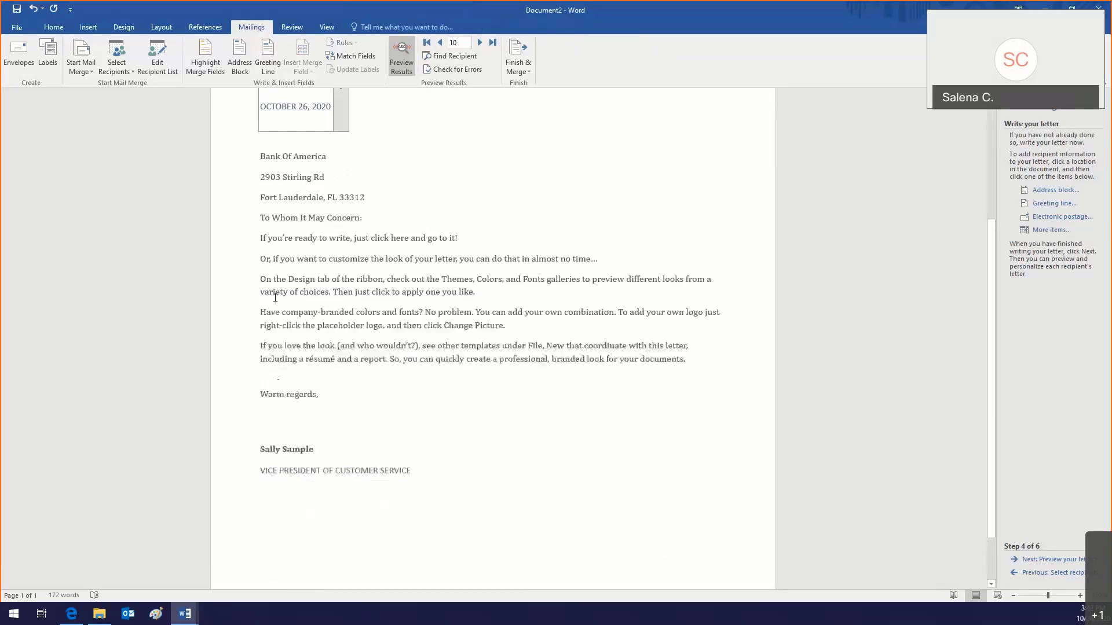
left_click(303, 456)
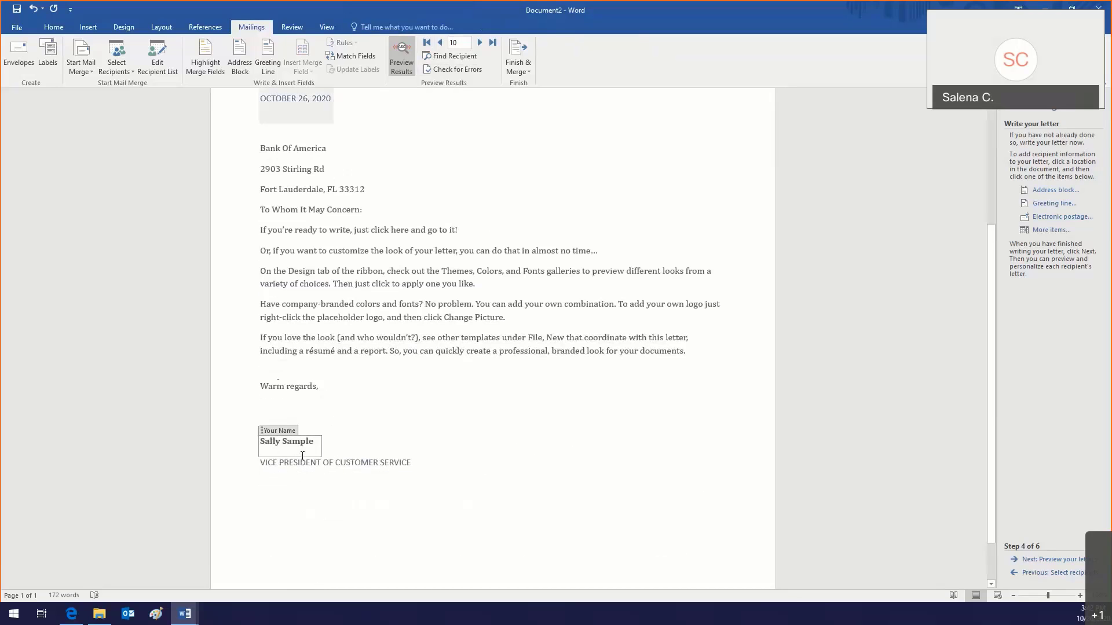
scroll(302, 456, "up", 3)
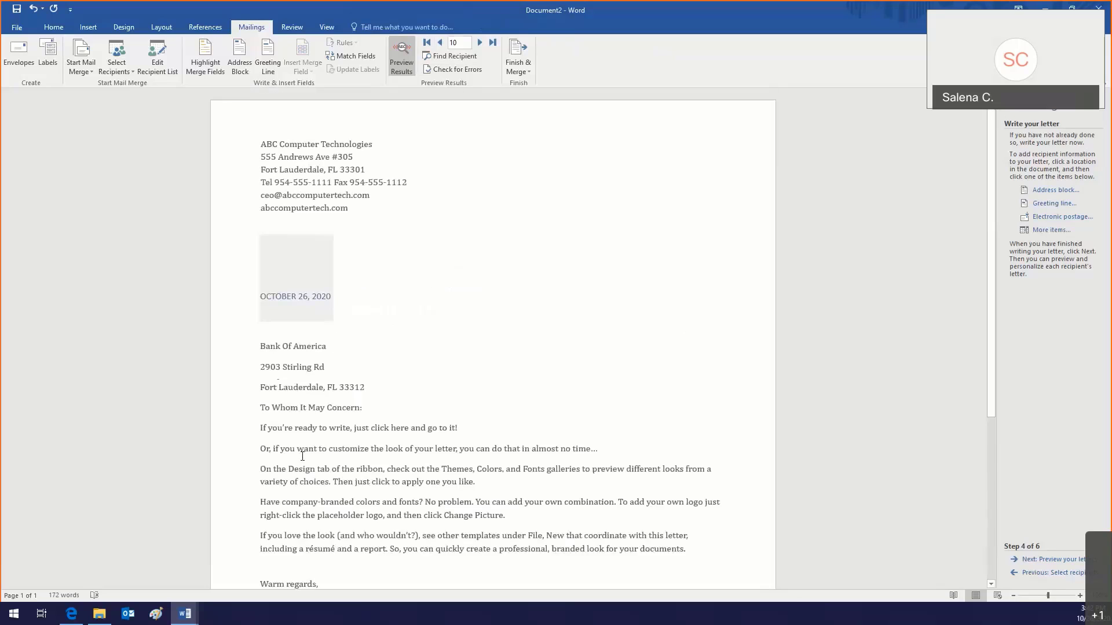
left_click(438, 69)
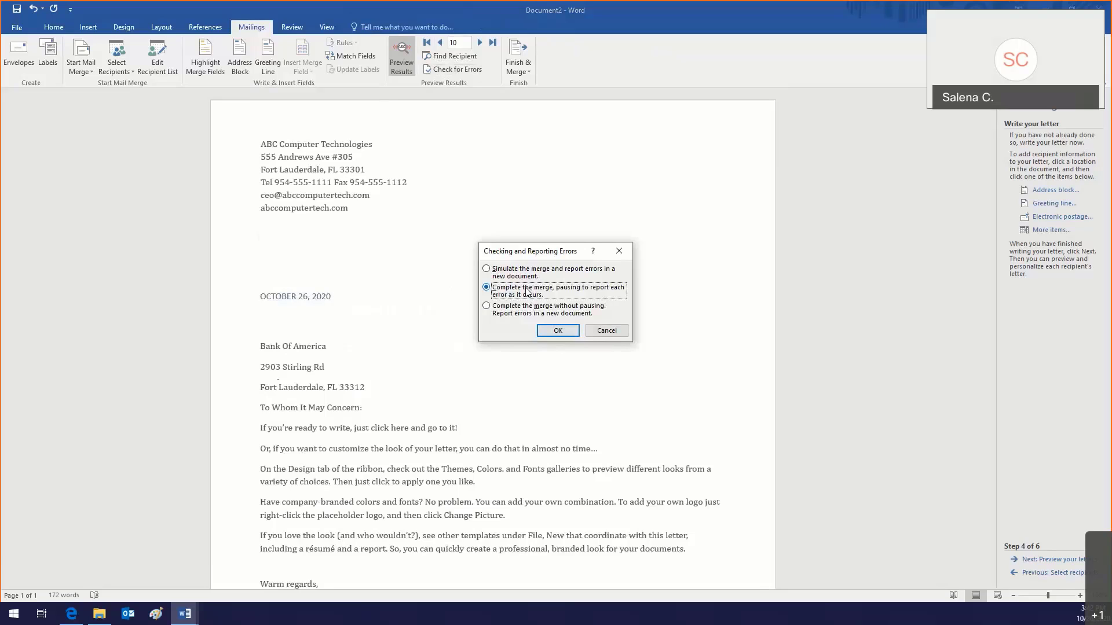
left_click(548, 328)
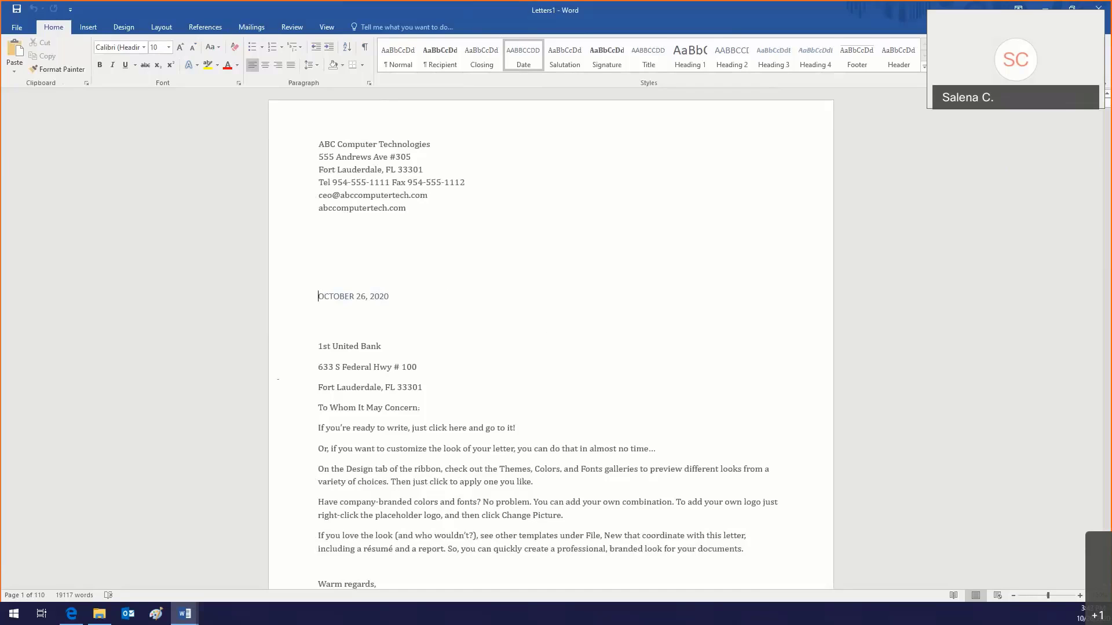
mouse_move(186, 618)
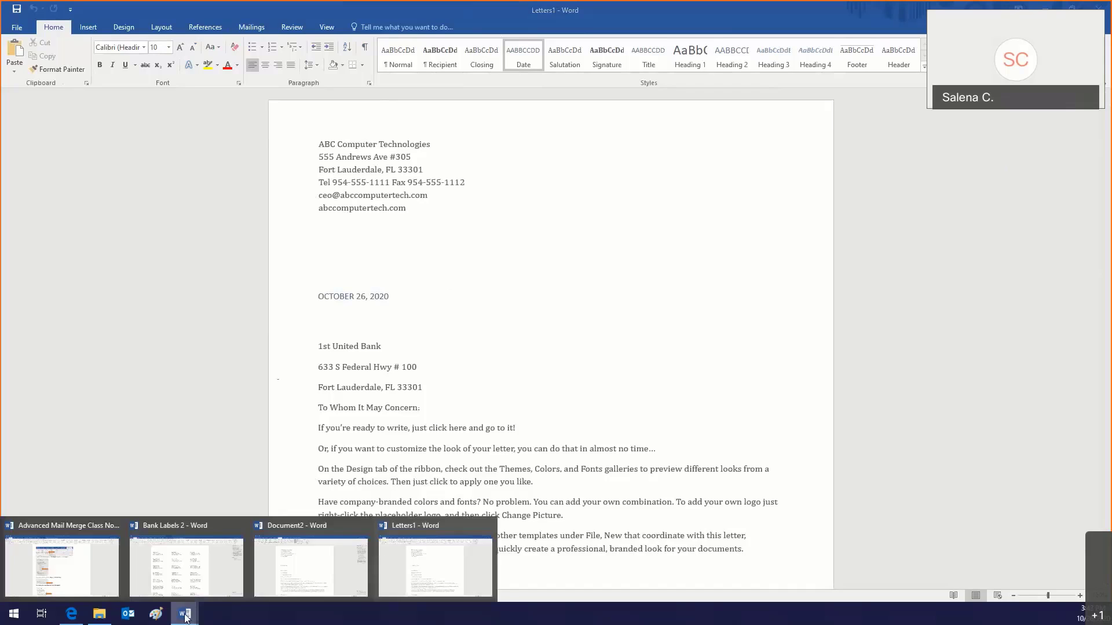
scroll(468, 300, "down", 10)
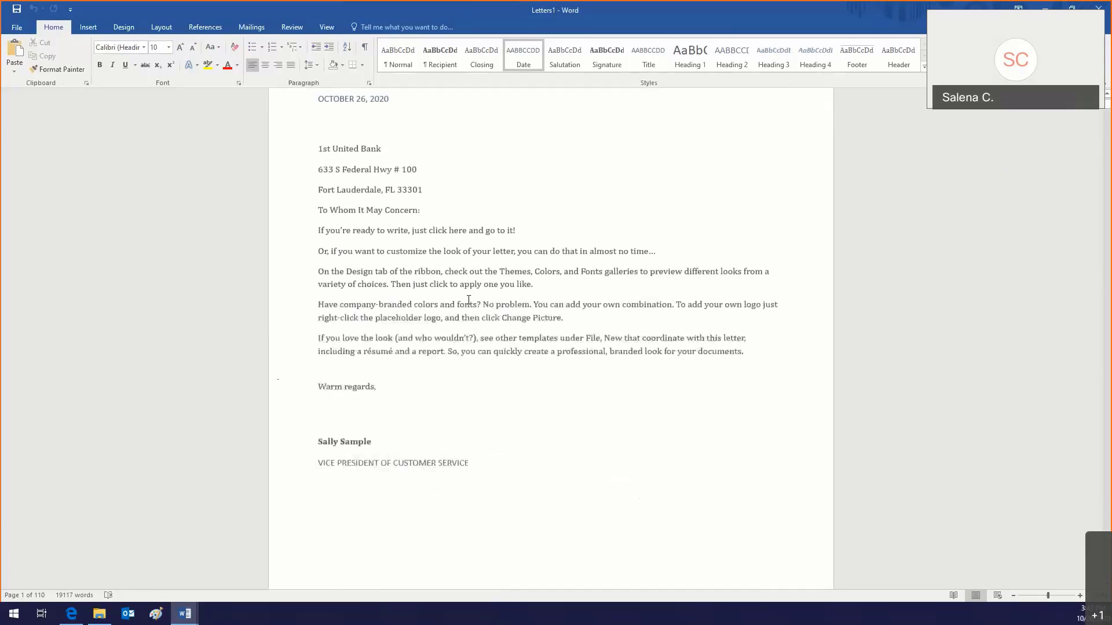
scroll(468, 300, "down", 8)
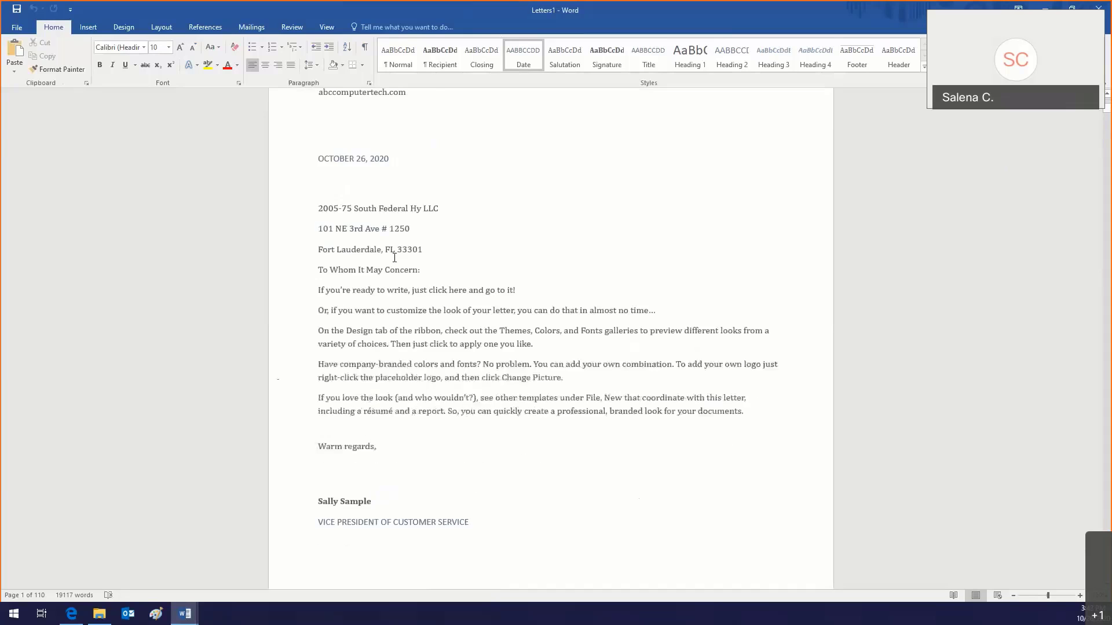
left_click_drag(313, 207, 441, 253)
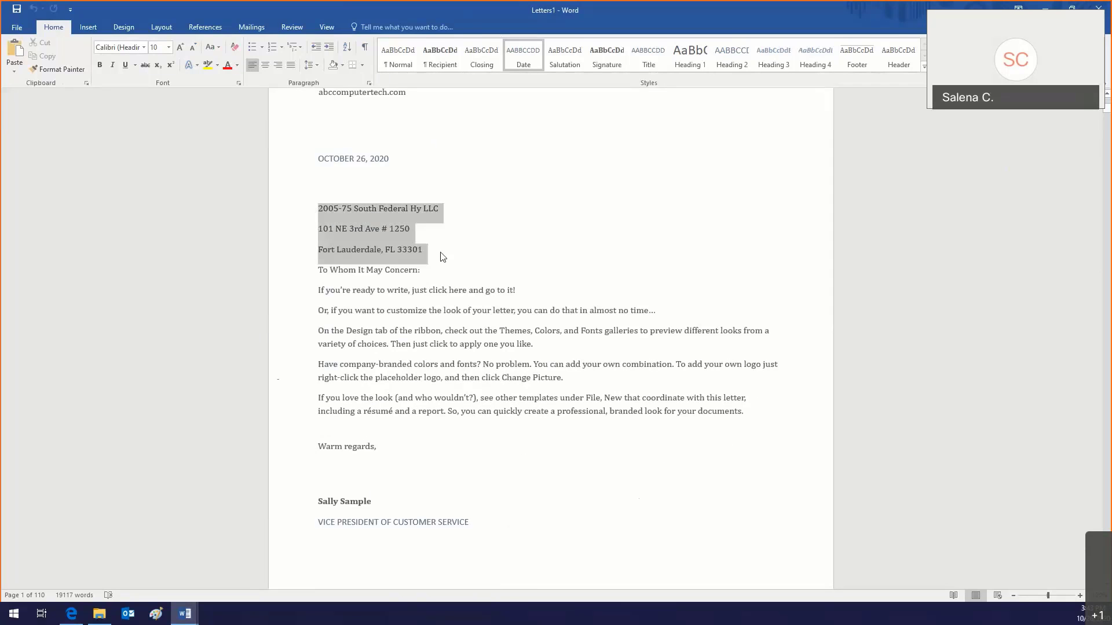
scroll(442, 253, "down", 5)
scroll(441, 253, "down", 12)
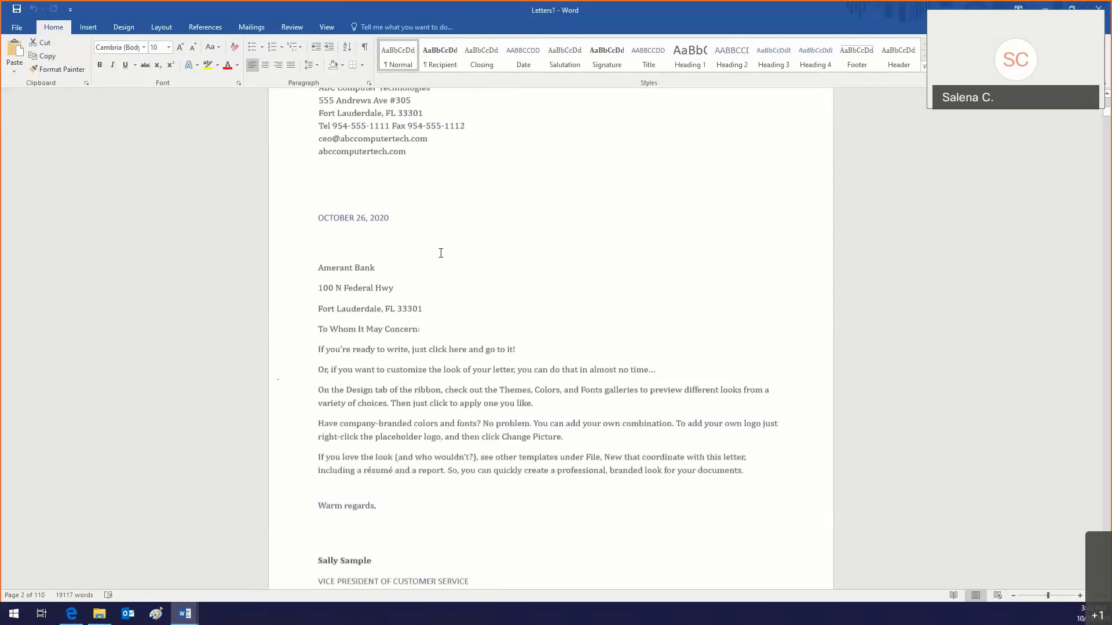
left_click_drag(318, 226, 495, 279)
left_click(495, 280)
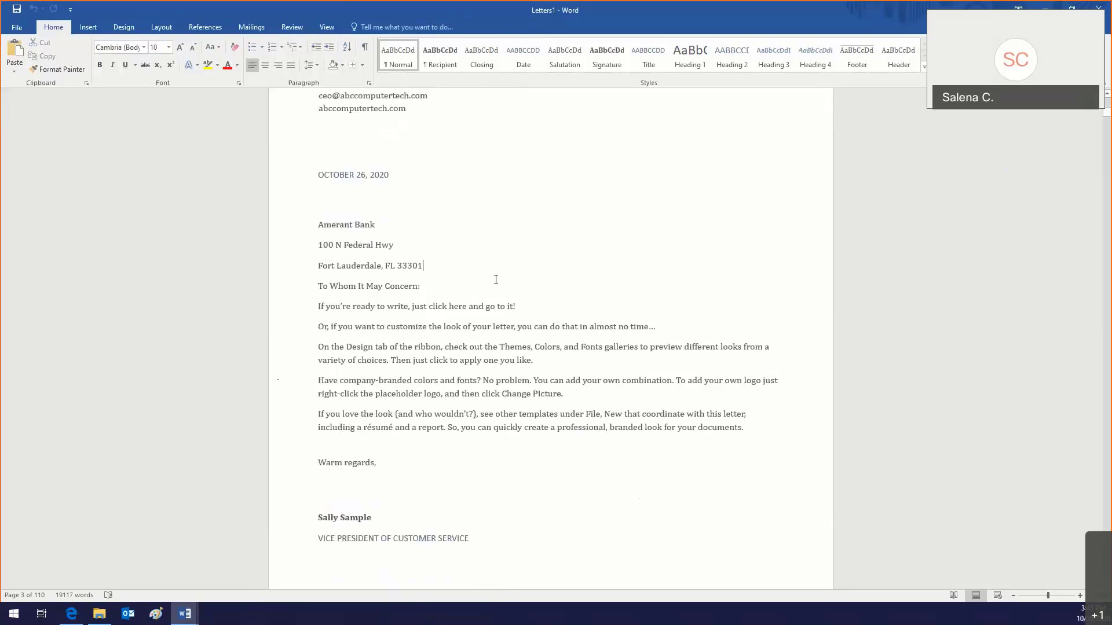
scroll(496, 280, "down", 8)
scroll(495, 280, "down", 5)
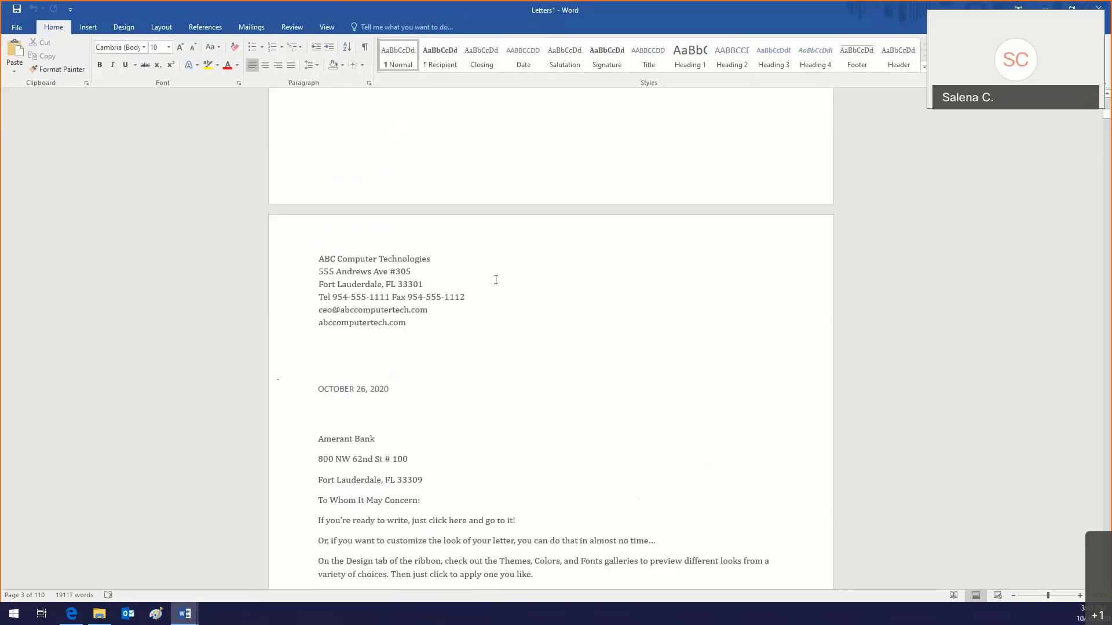
Step: Look over the print preview and printer list for the merged letters
left_click(16, 30)
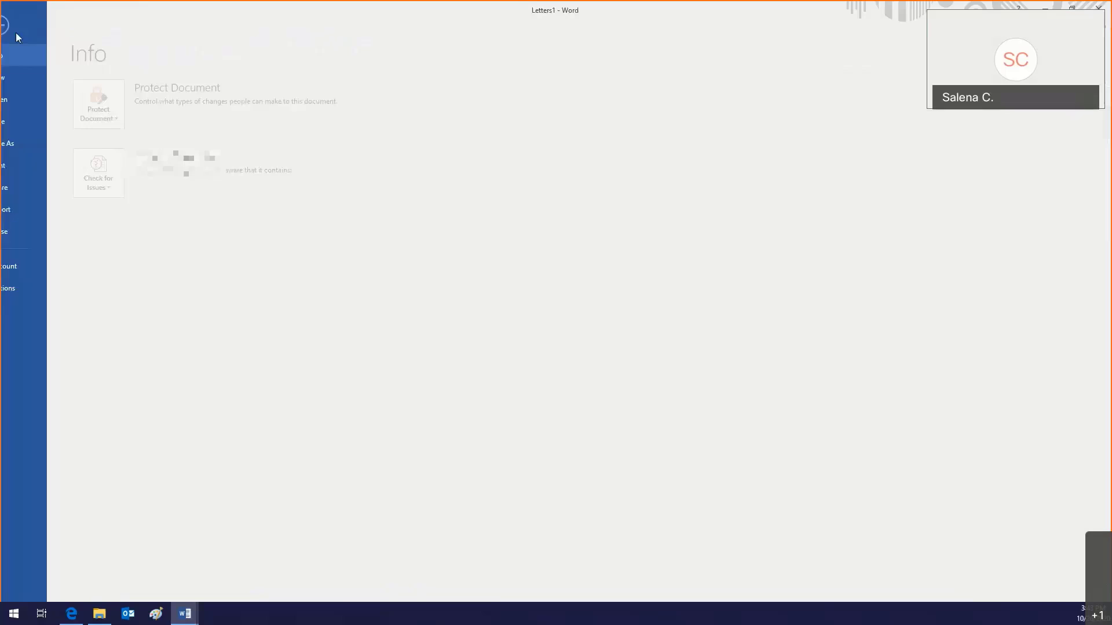
left_click(23, 166)
left_click(191, 168)
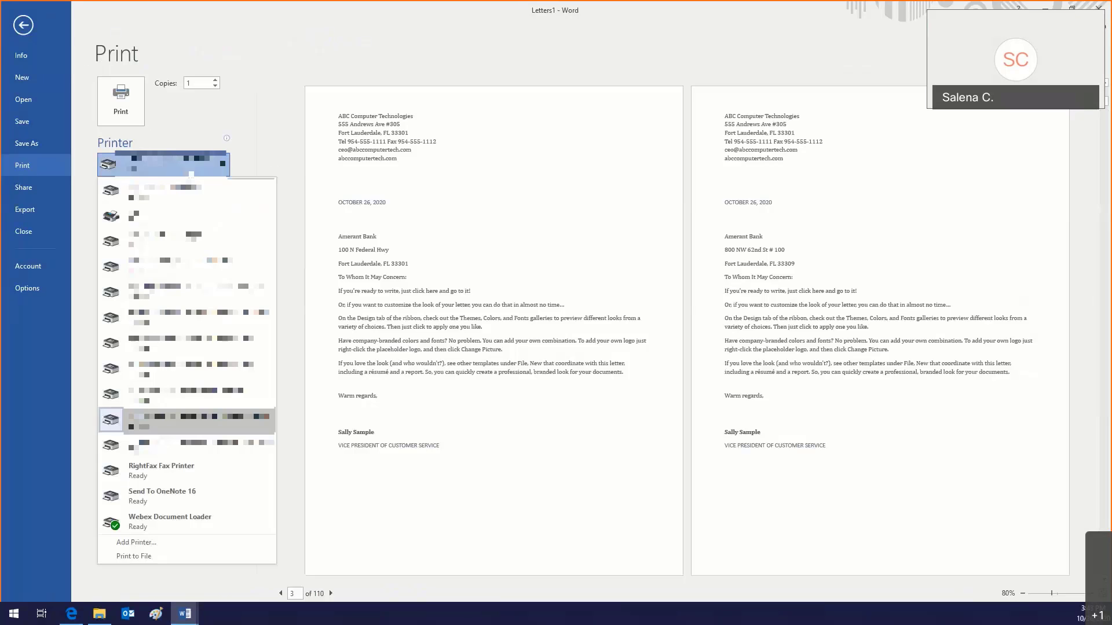
left_click(28, 34)
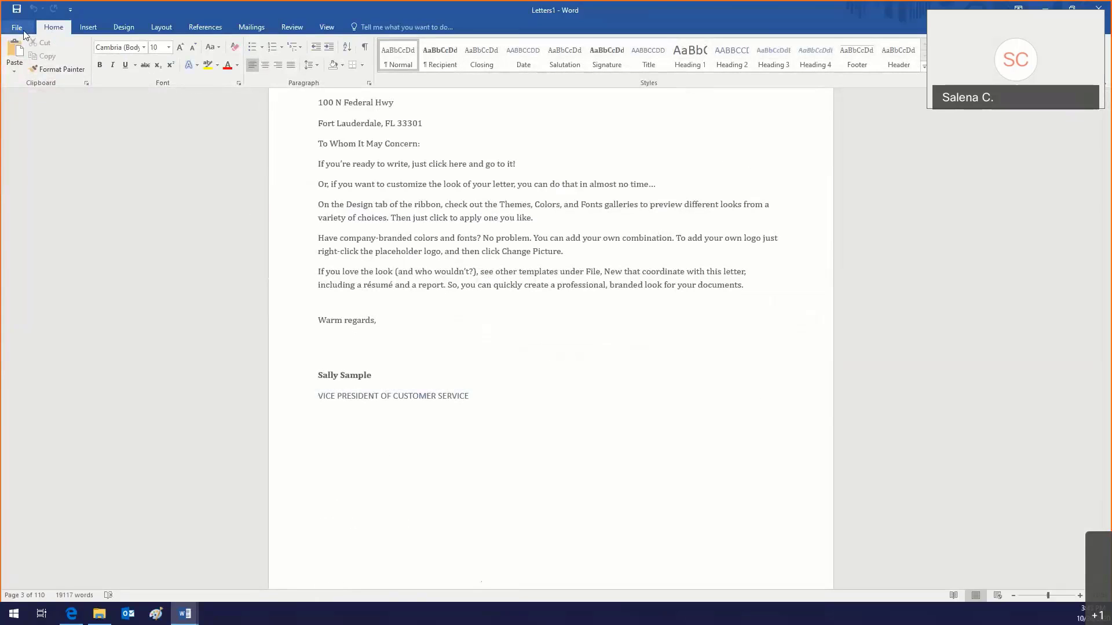
Step: Save the merged letters to the Documents folder as 'Bank Client Letters'
left_click(23, 30)
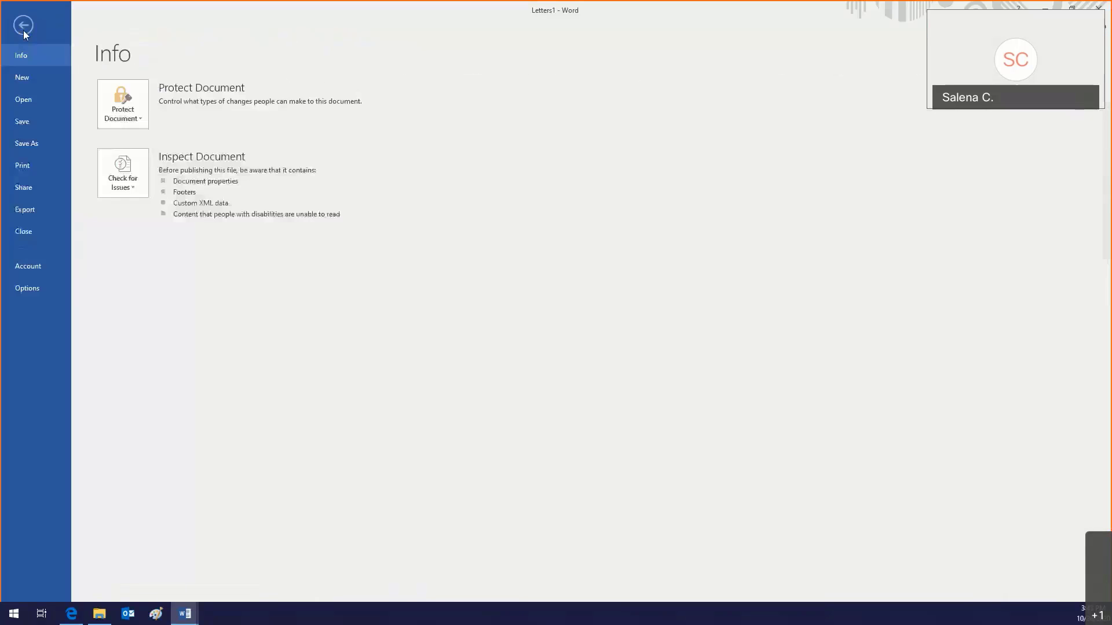
left_click(33, 145)
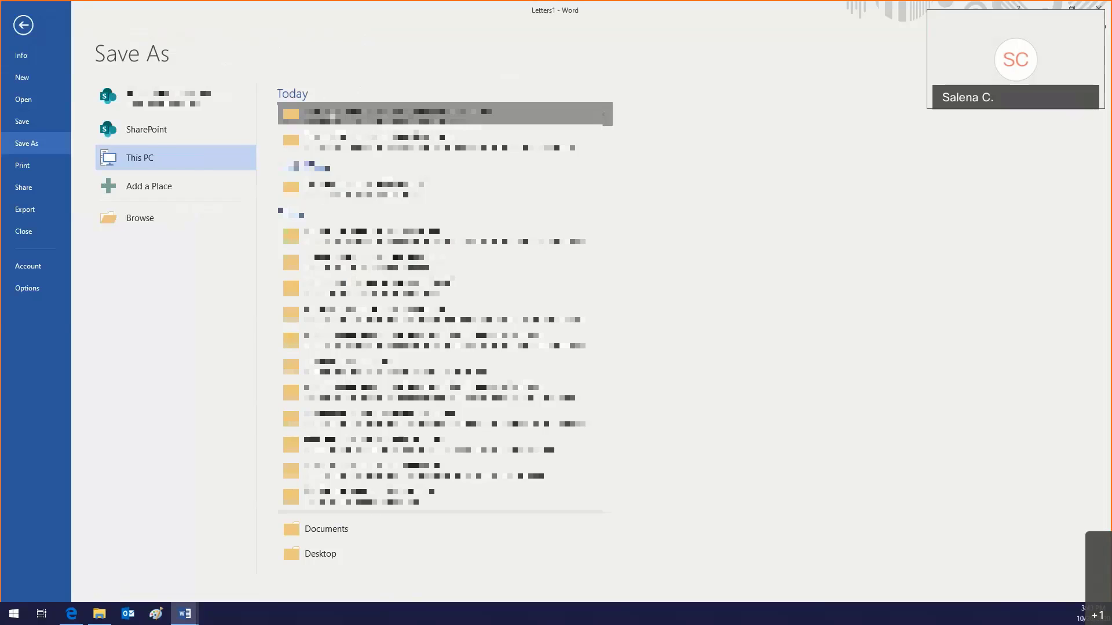
left_click(406, 113)
left_click(58, 90)
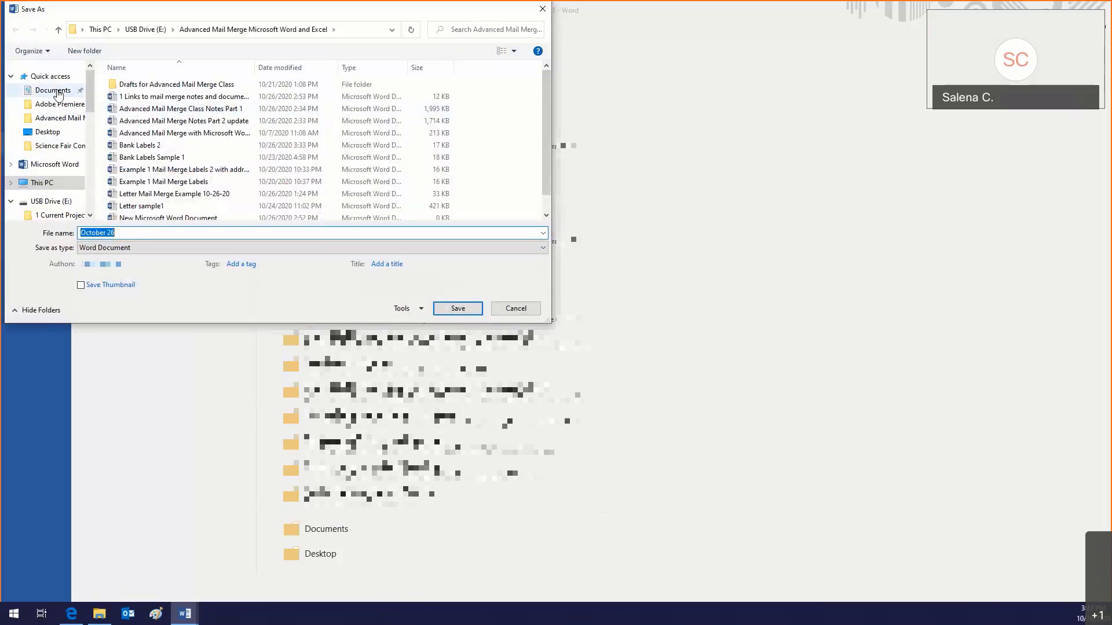
left_click(137, 234)
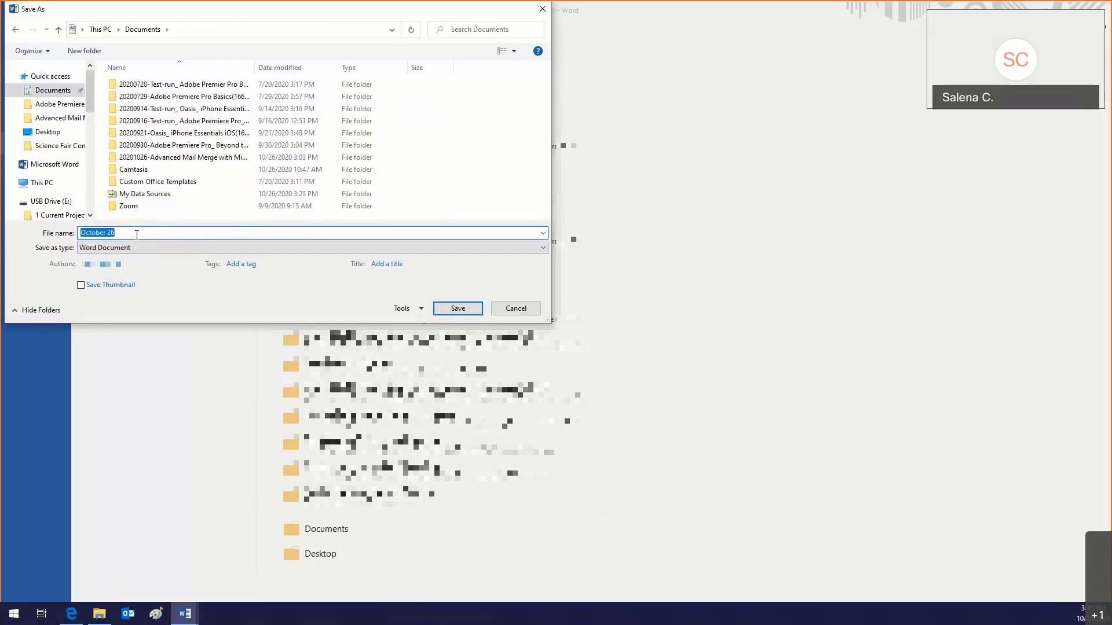
type("Bank Lett")
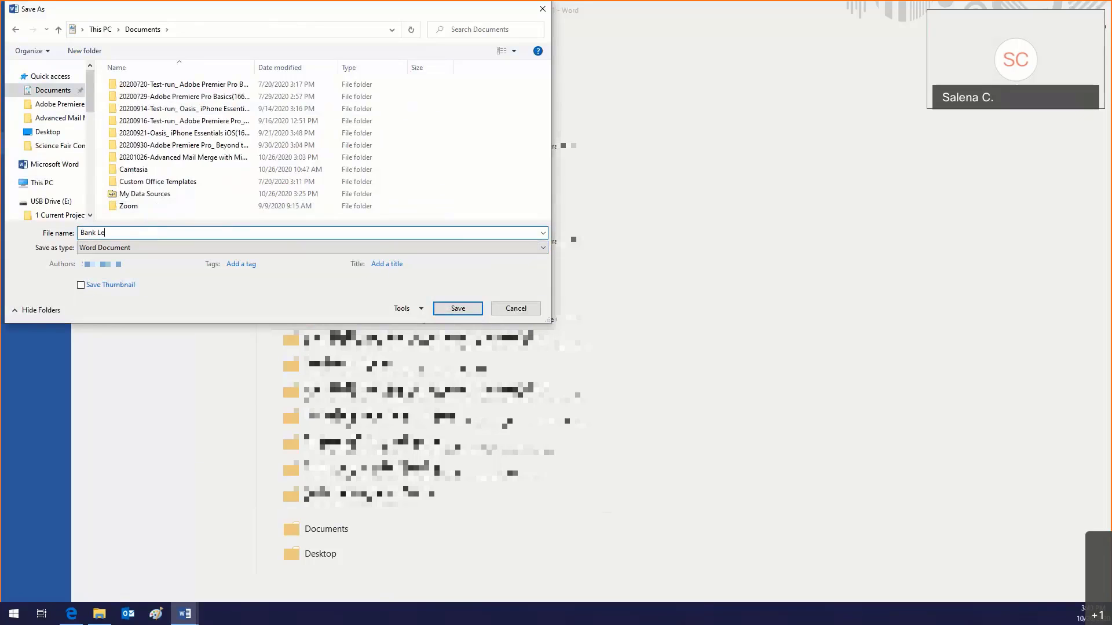
type("ers")
key("BackSpace")
key("BackSpace")
key("BackSpace")
key("BackSpace")
key("BackSpace")
key("BackSpace")
key("BackSpace")
type("Client Letters")
key("Return")
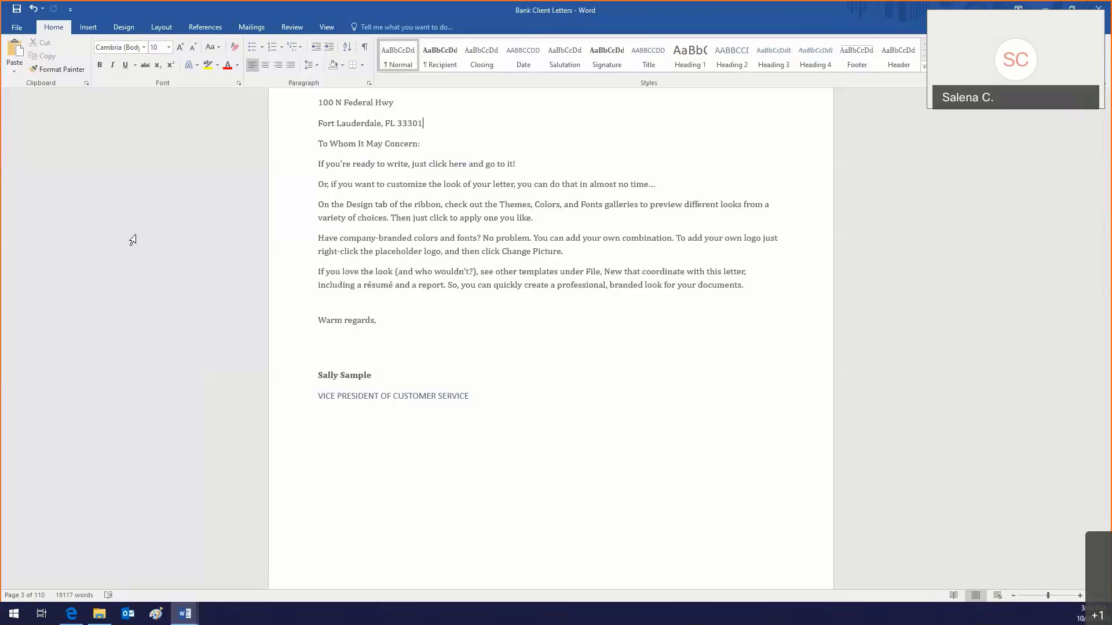
Step: Show the Mailings tab and scroll back through the 110 merged bank letters
left_click(252, 28)
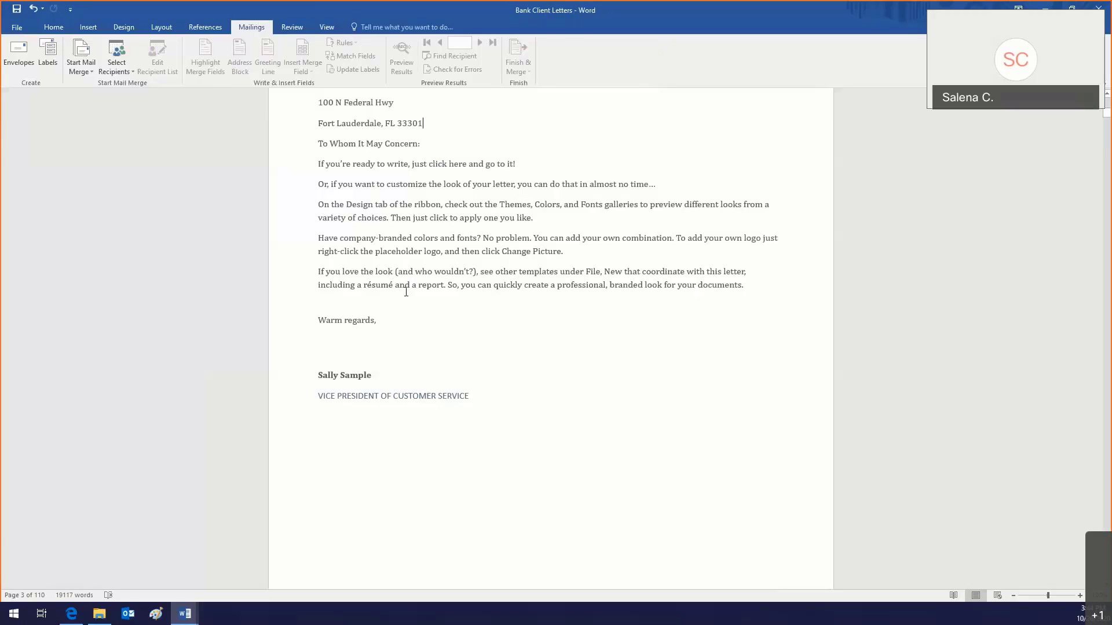
scroll(406, 292, "up", 3)
scroll(406, 292, "up", 10)
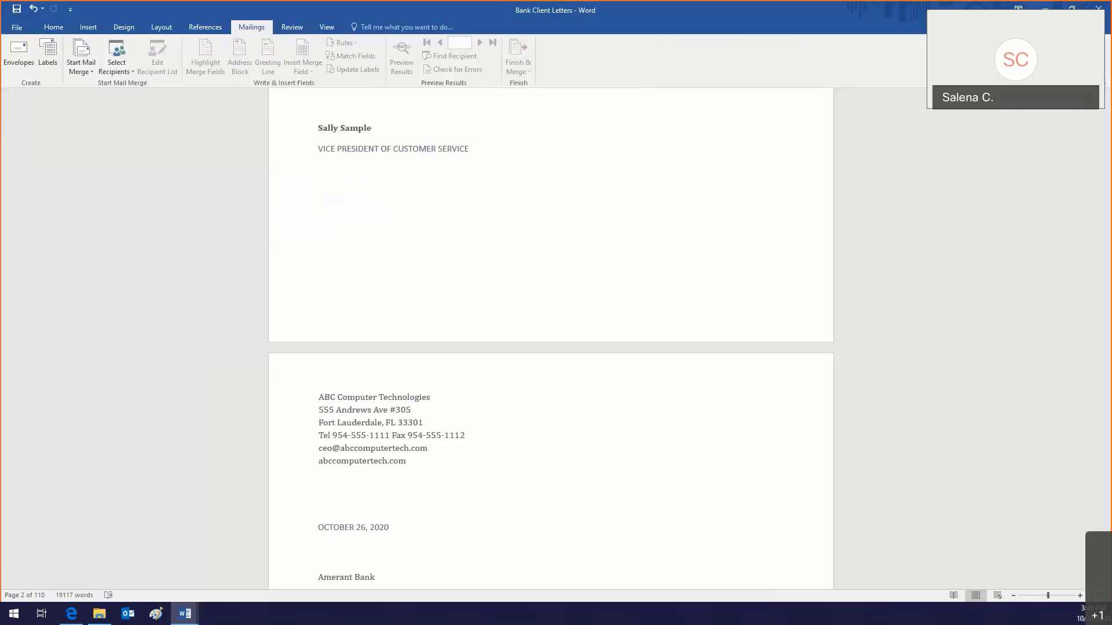
Step: Close Bank Client Letters, then close Document2 without saving after backing out of Save As
left_click(1090, 8)
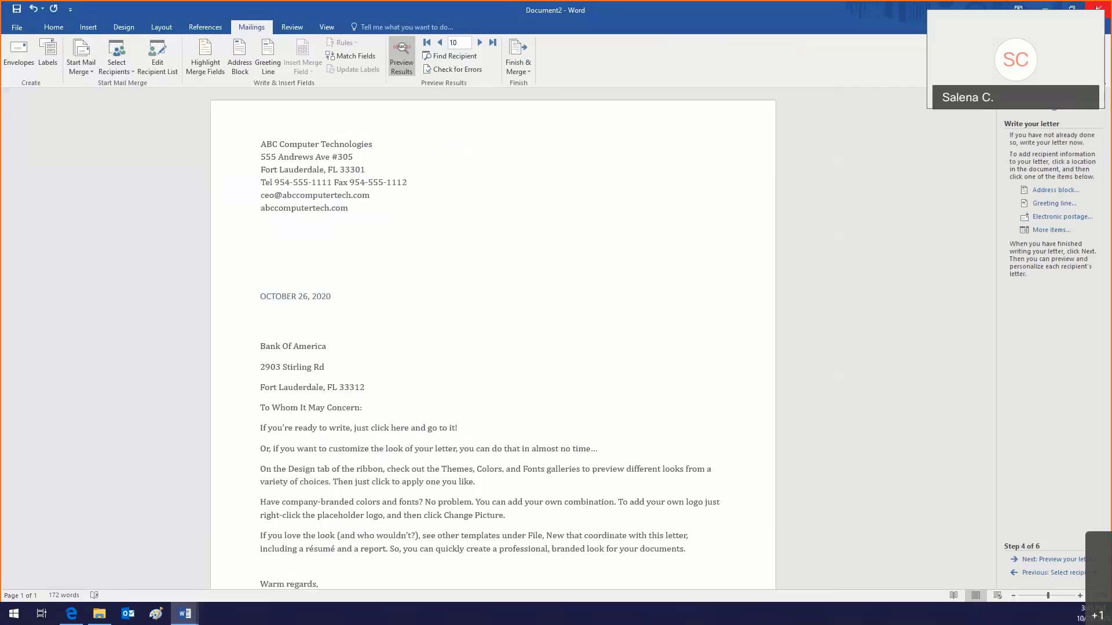
left_click(1097, 9)
left_click(507, 329)
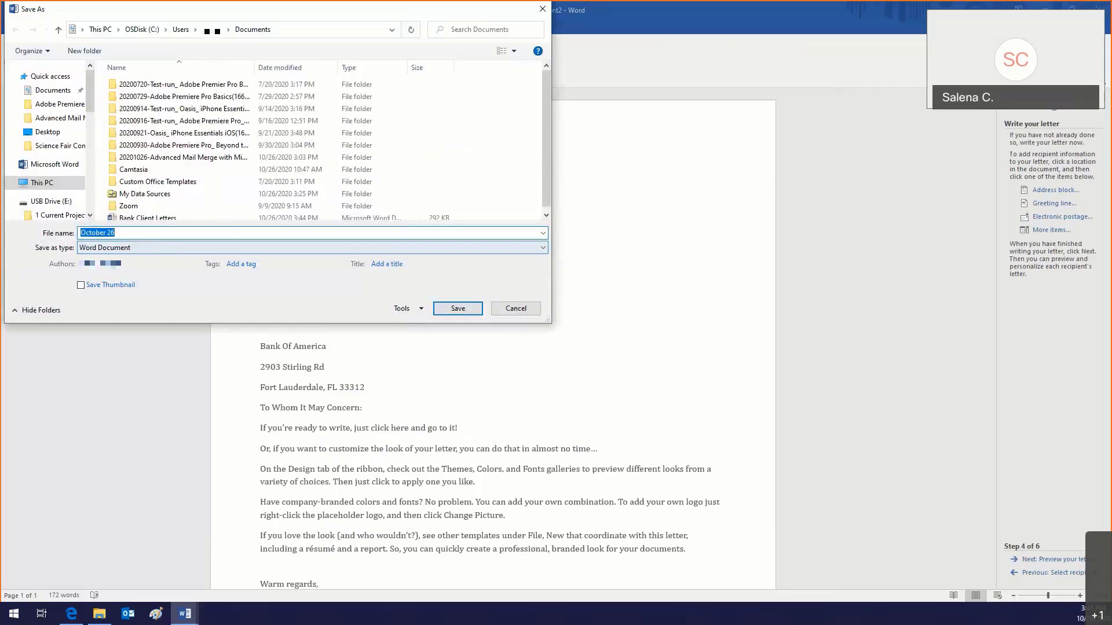
left_click(515, 308)
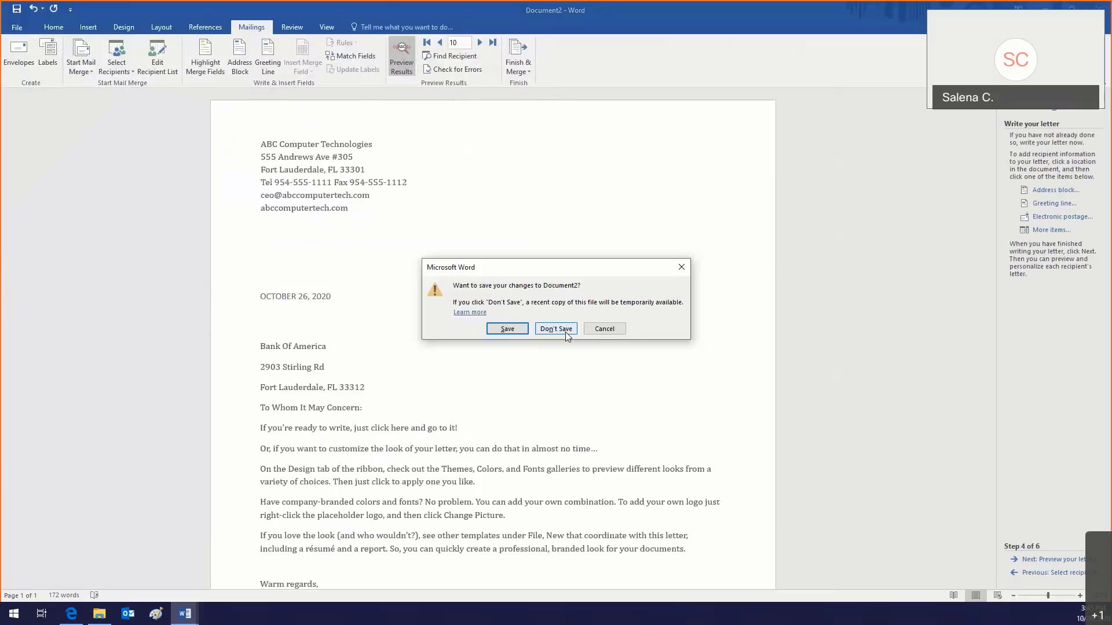
left_click(555, 329)
Step: Scroll the class notes down to Recommended Online Tutorials on page 23
scroll(554, 336, "down", 8)
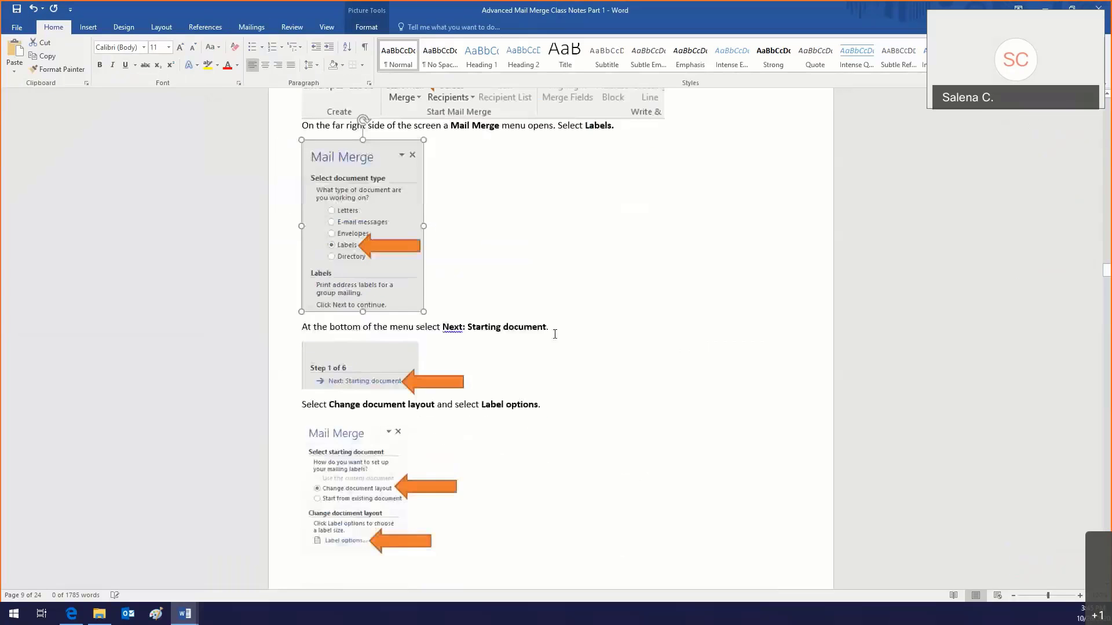
scroll(556, 339, "down", 9)
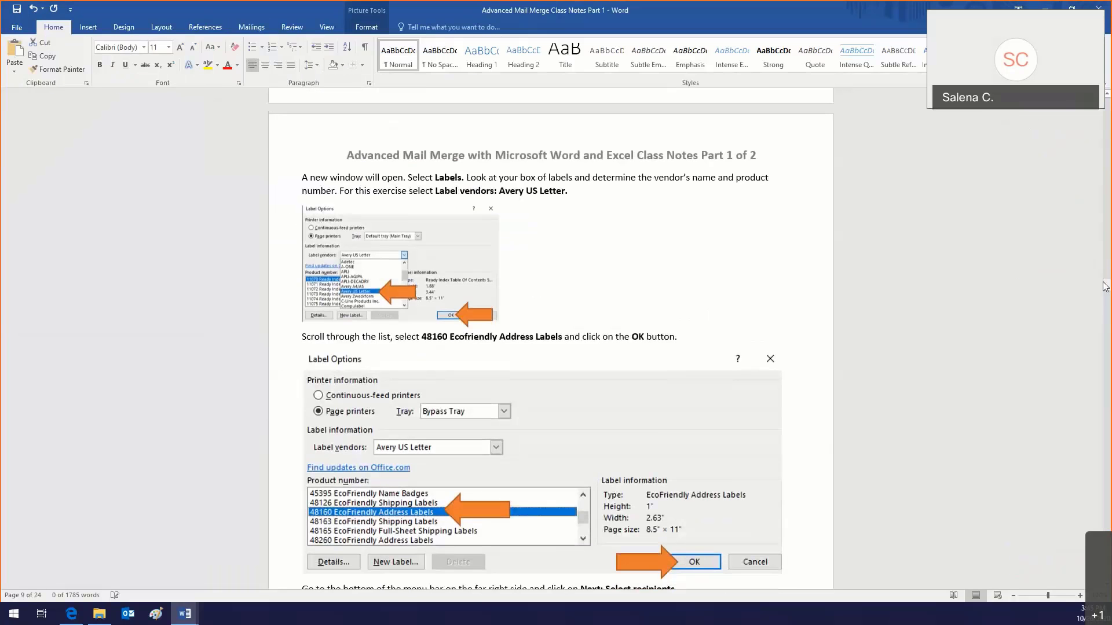
left_click_drag(1105, 276, 1088, 348)
scroll(707, 349, "down", 9)
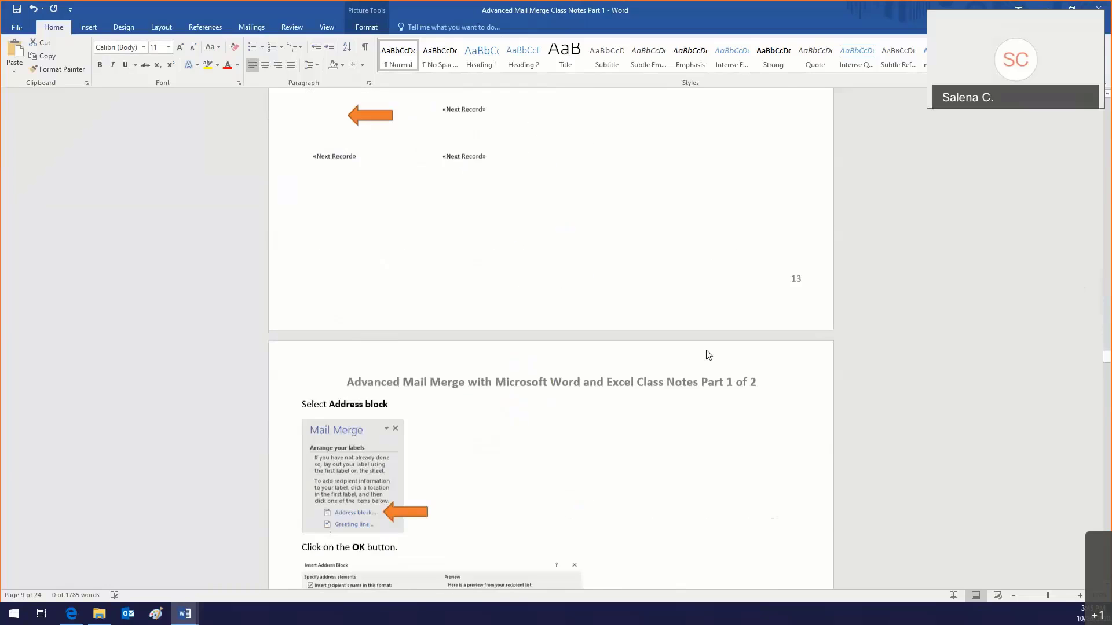
scroll(707, 355, "down", 17)
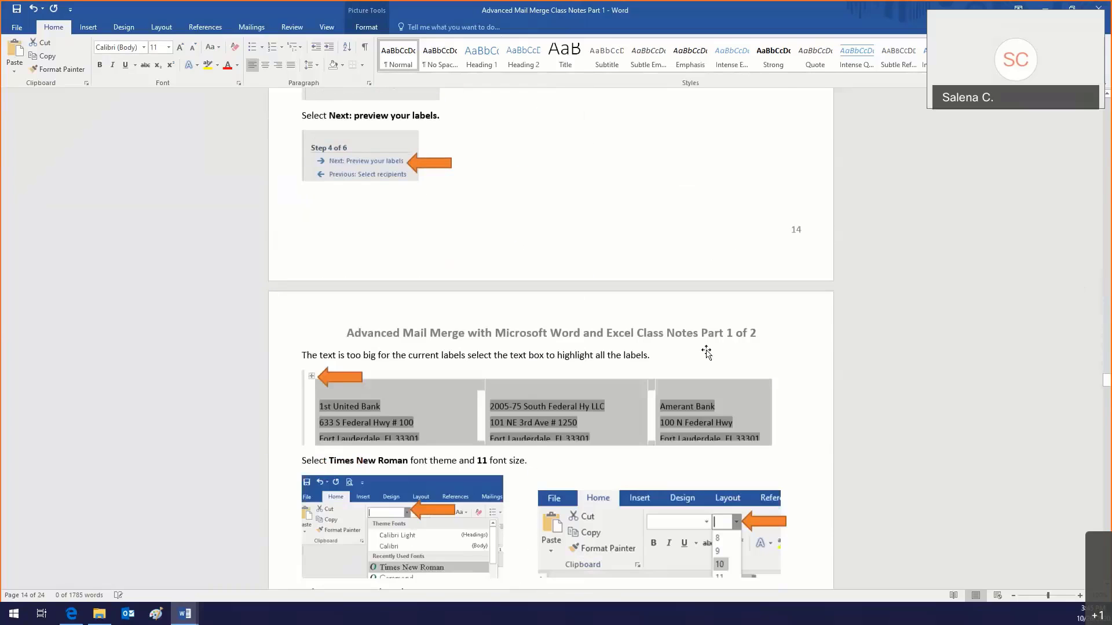
scroll(706, 352, "down", 8)
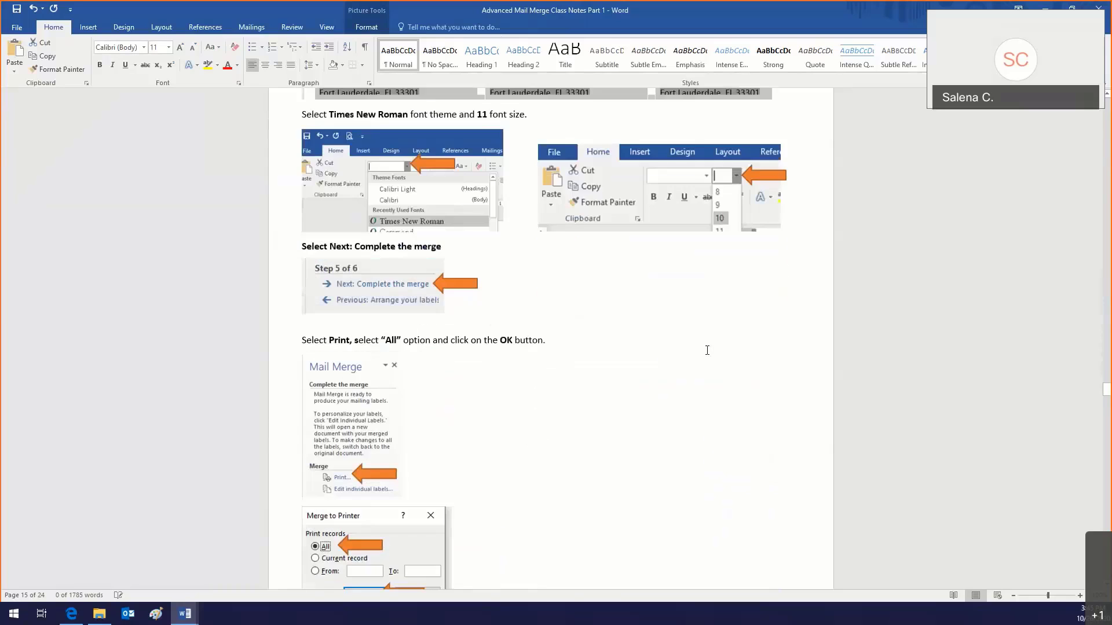
scroll(707, 349, "down", 6)
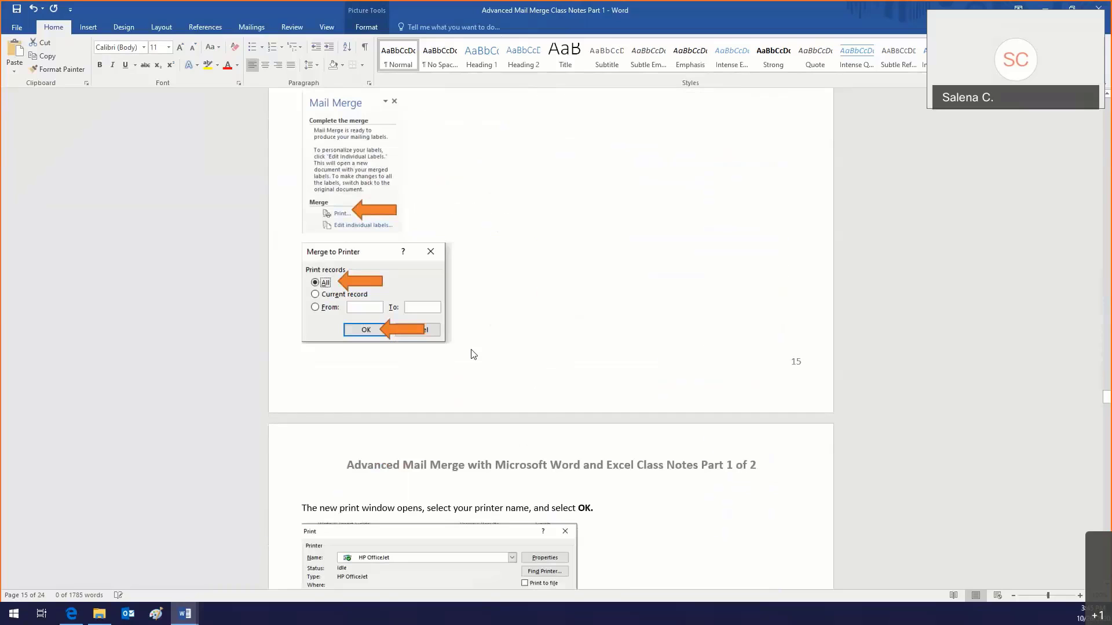
scroll(473, 355, "down", 9)
scroll(472, 350, "down", 1)
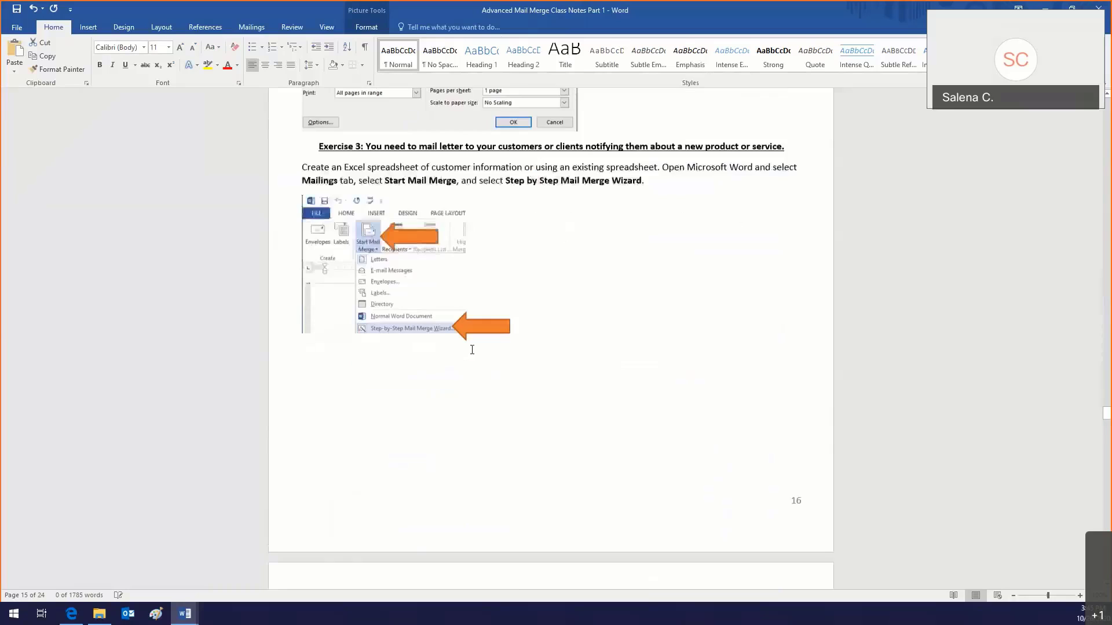
scroll(472, 350, "down", 5)
scroll(472, 350, "down", 5)
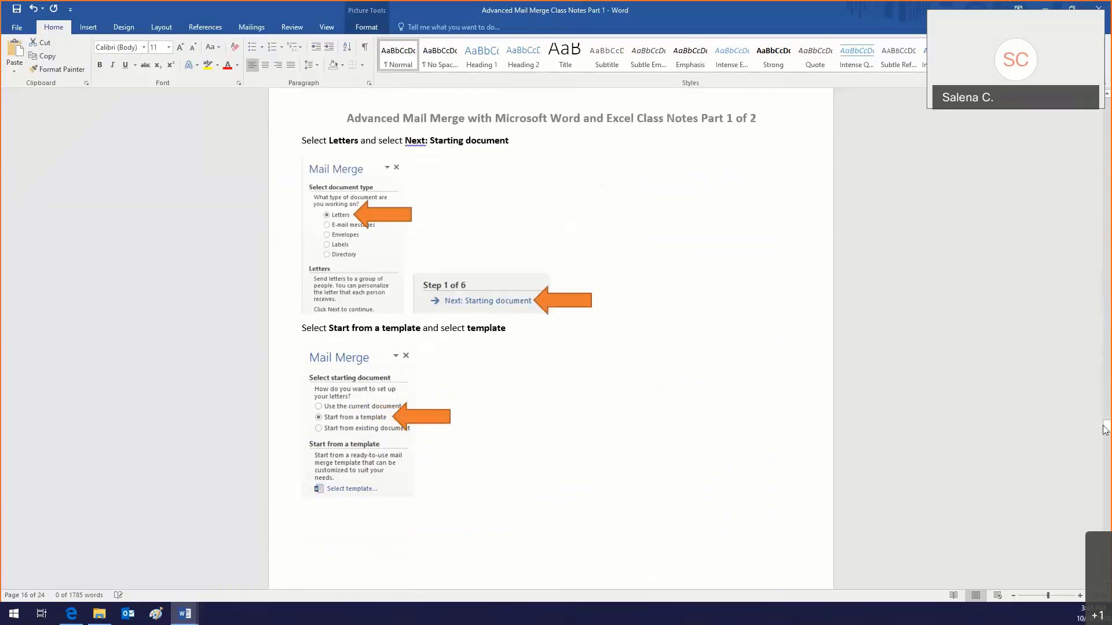
left_click_drag(1107, 431, 1106, 554)
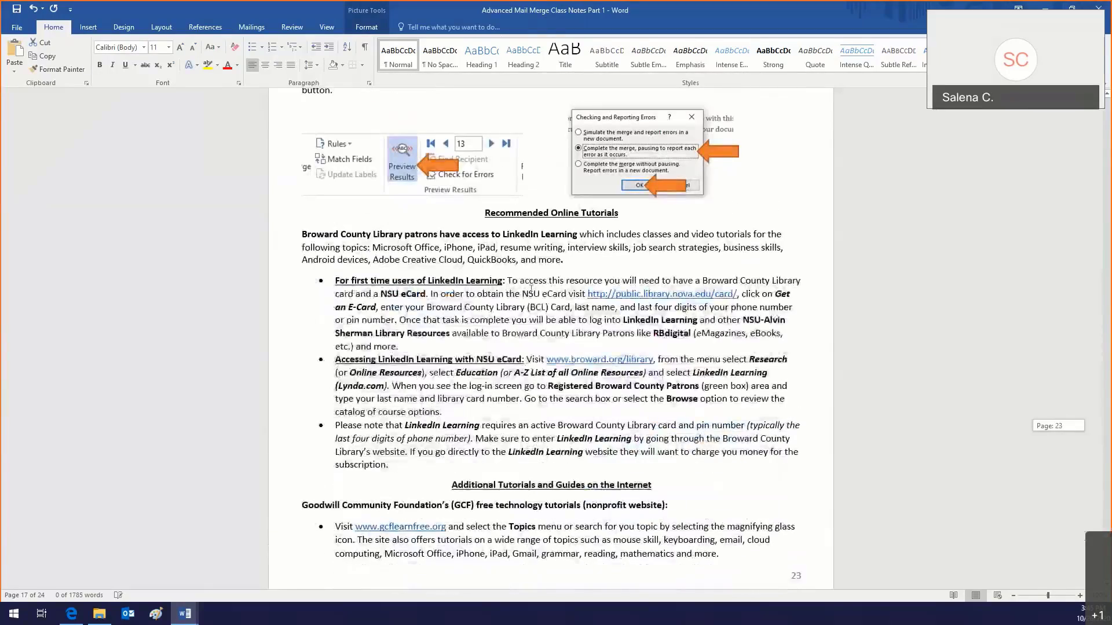
Step: Select the public.library.nova.edu/card/ NSU eCard web address
scroll(531, 289, "up", 4)
scroll(531, 289, "down", 8)
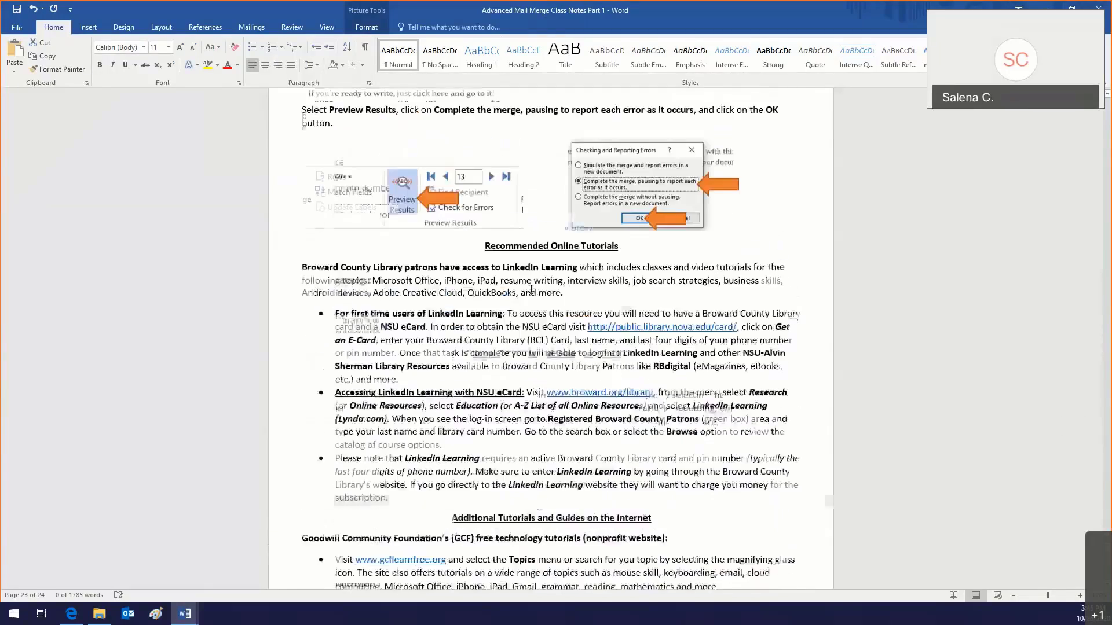
scroll(531, 289, "up", 2)
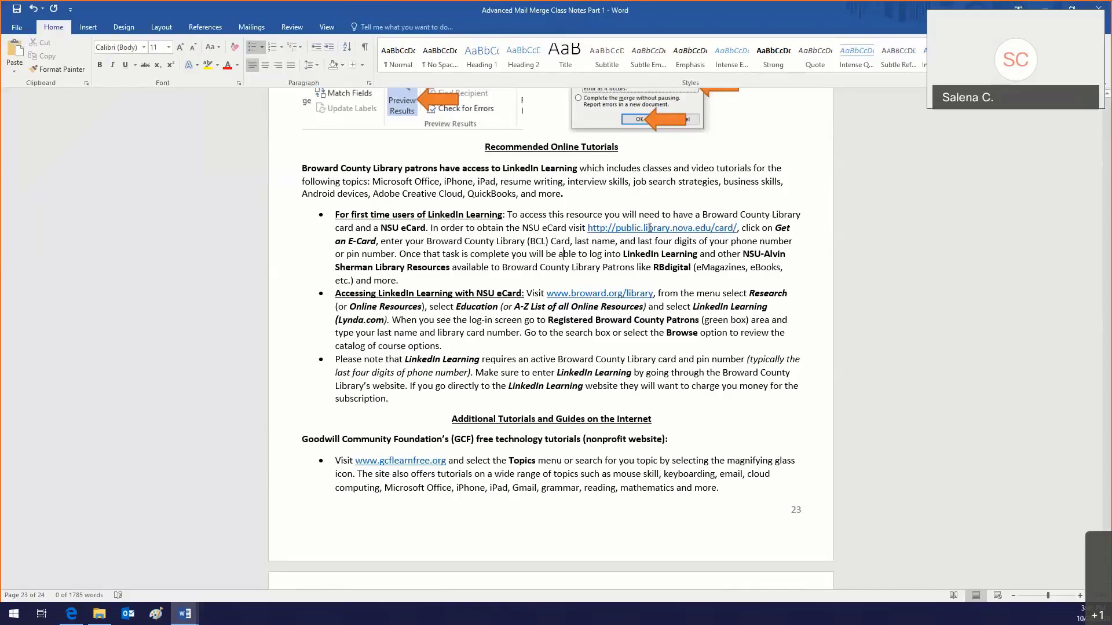
left_click(730, 225)
left_click_drag(730, 225, 591, 225)
key("ctrl+c")
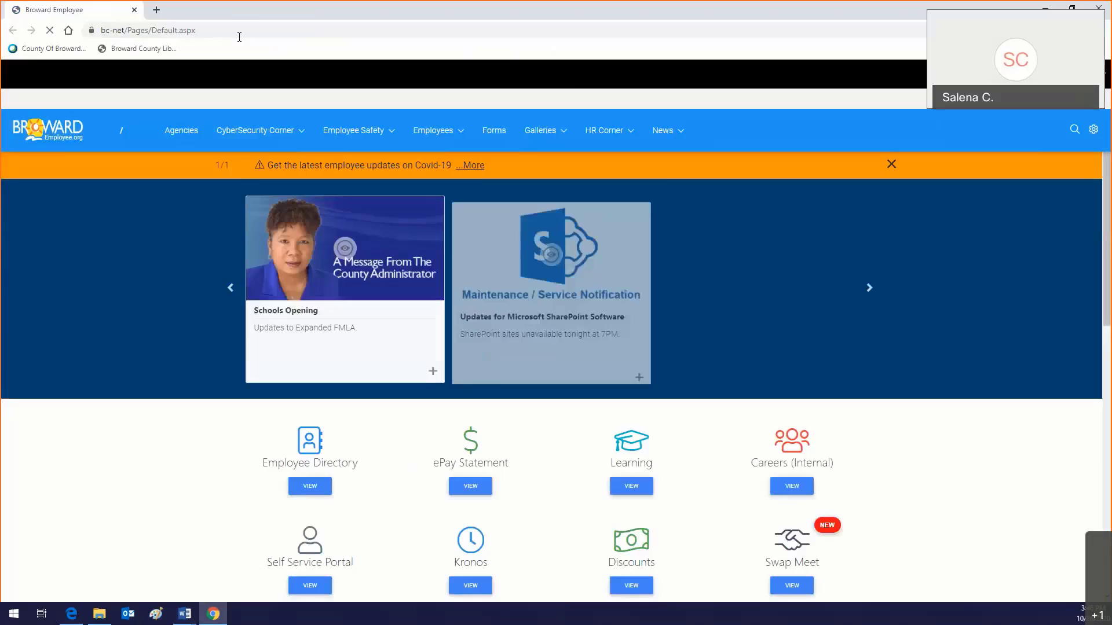
Step: Load the pasted NSU library card address in Chrome and scroll down the page
left_click(239, 34)
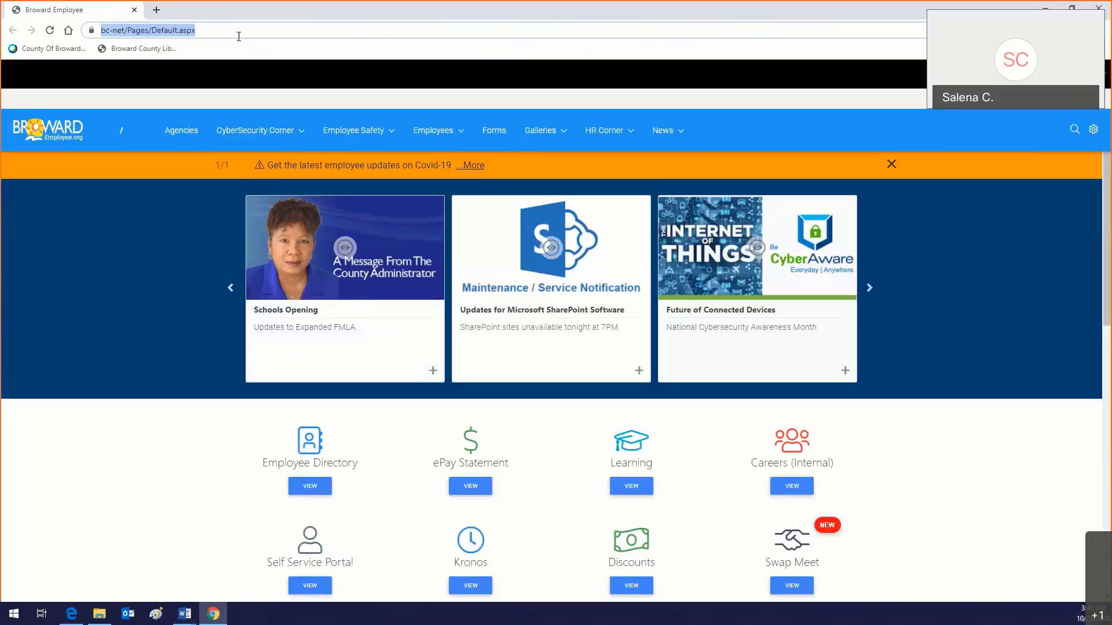
key("ctrl+v")
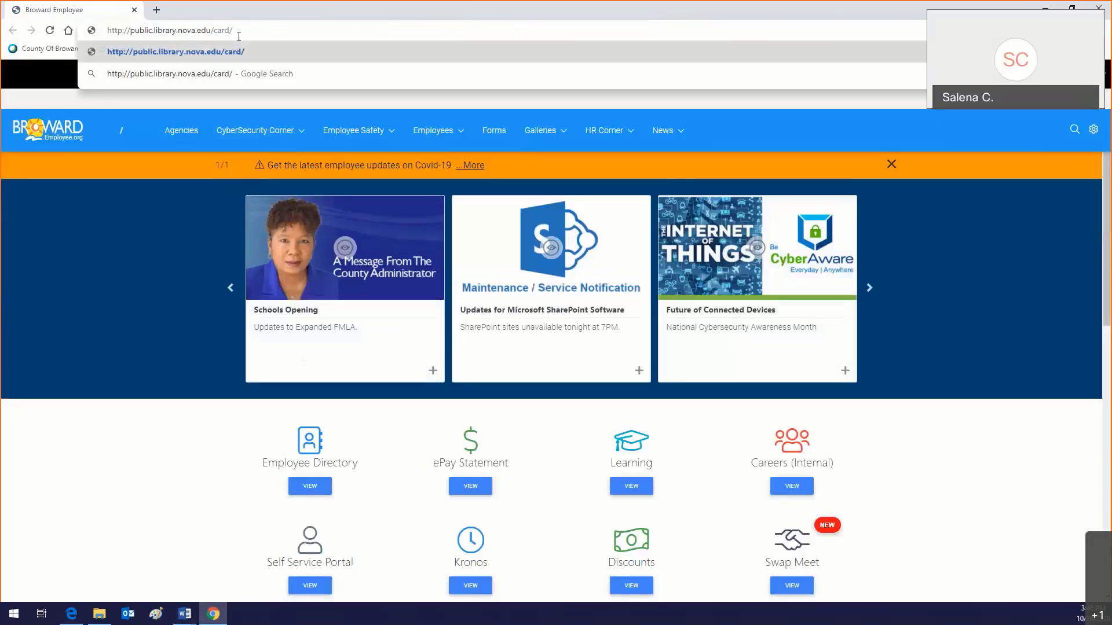
key("Return")
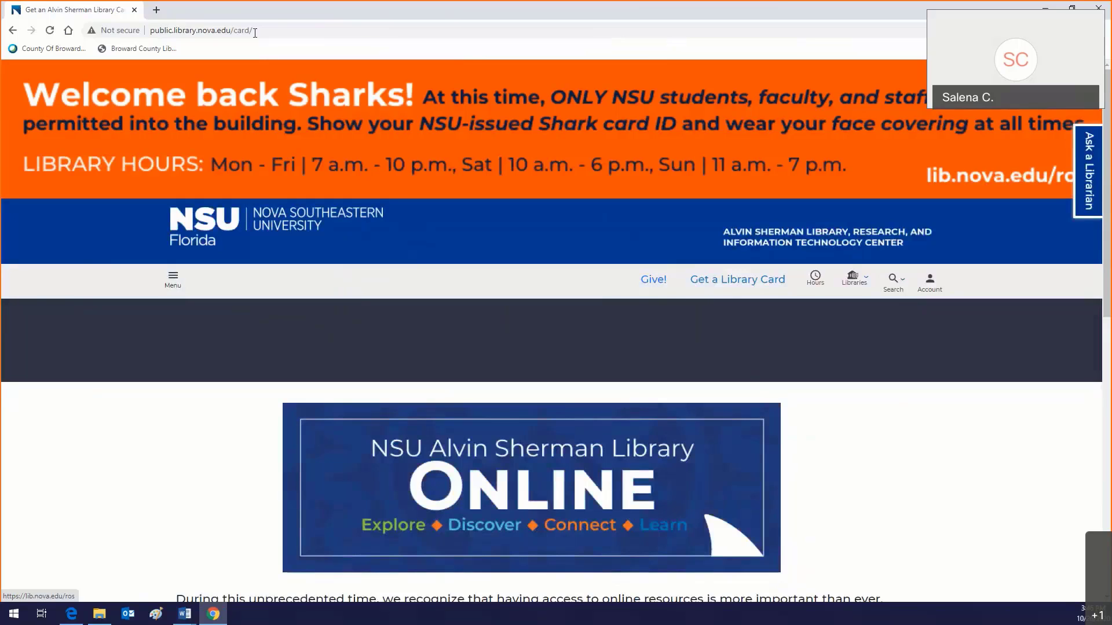
scroll(340, 224, "down", 7)
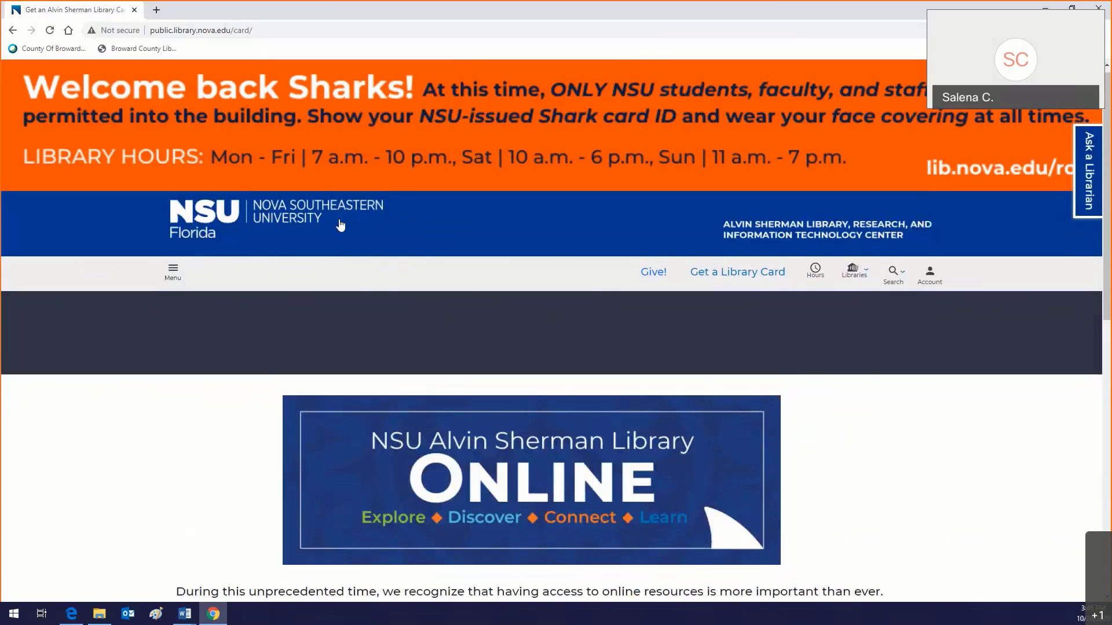
scroll(340, 224, "down", 2)
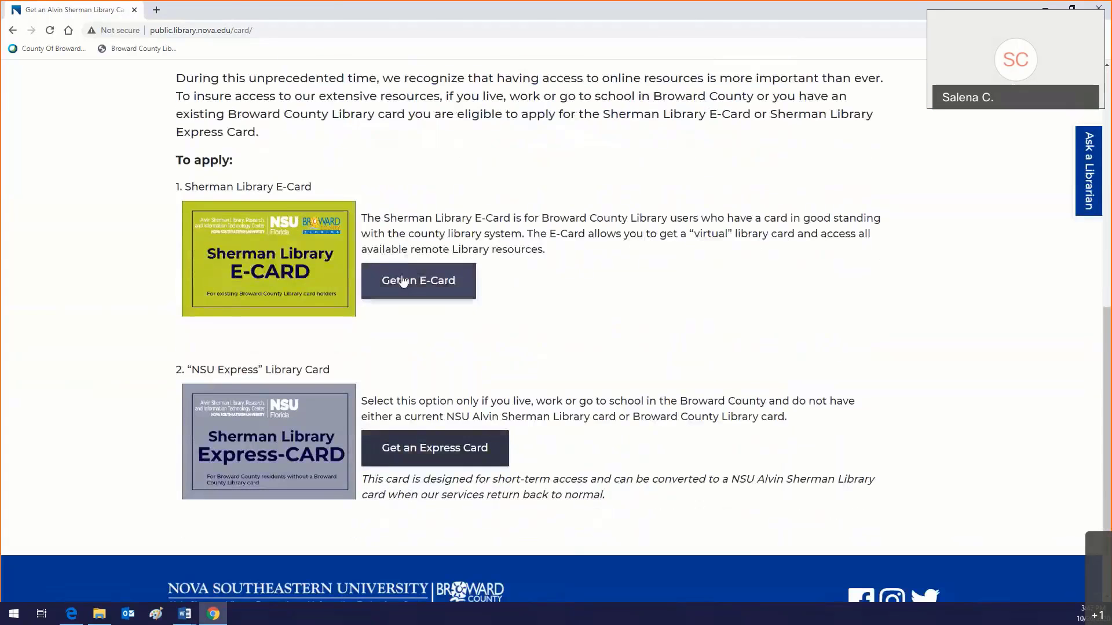
Step: Open the Apply for an E-Card form and move through its Last Name and Phone fields
left_click(399, 281)
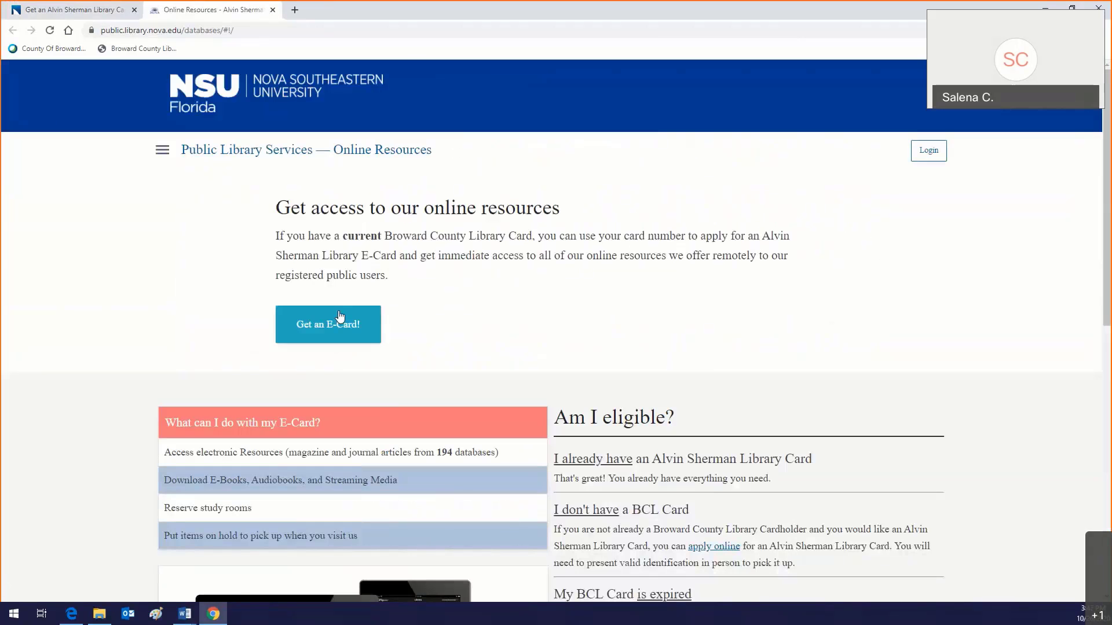
left_click(337, 319)
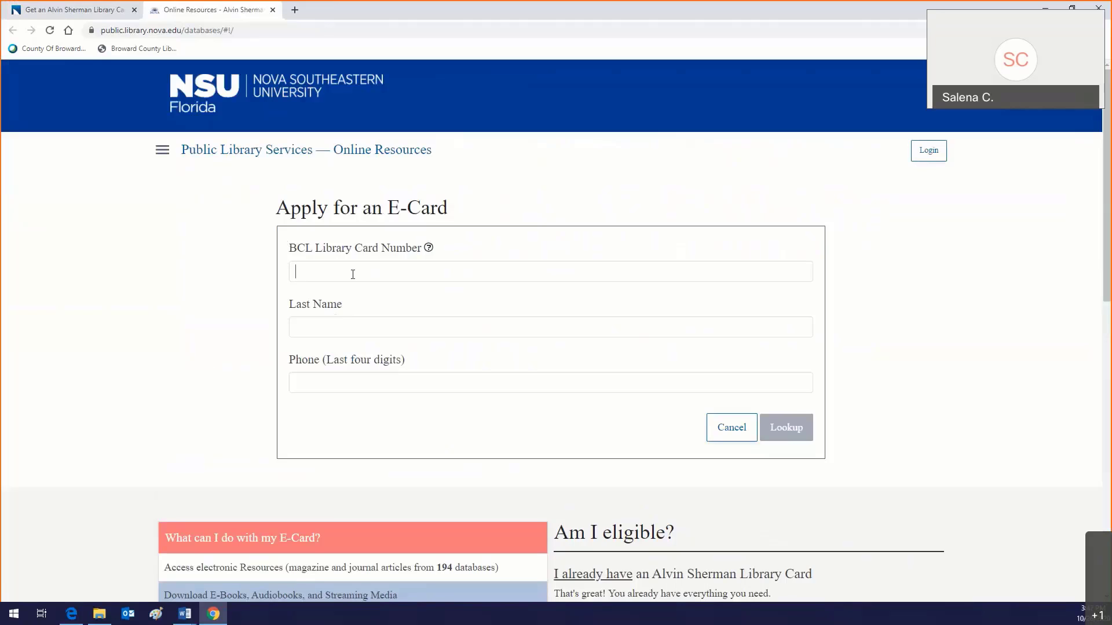
left_click(328, 332)
left_click(327, 378)
mouse_move(190, 619)
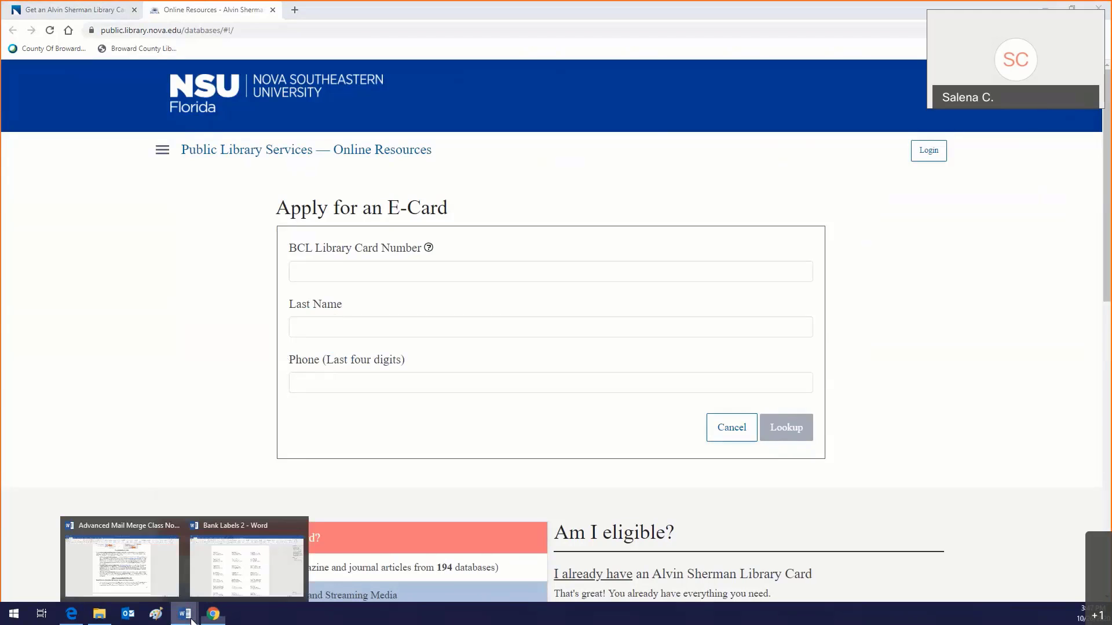
left_click(151, 586)
left_click(587, 291)
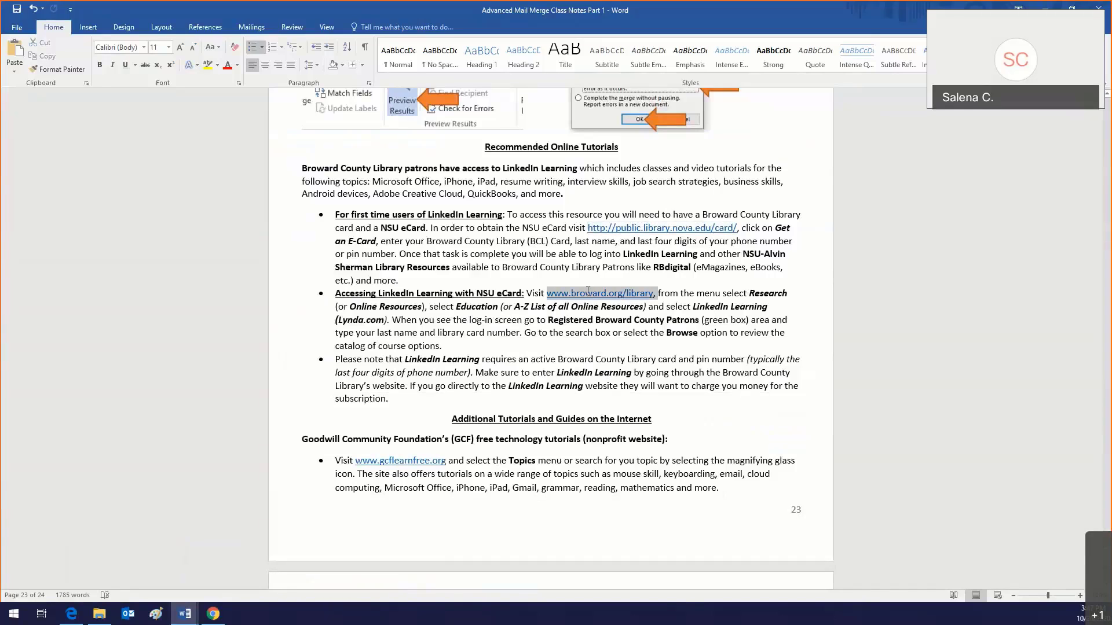
left_click(627, 251)
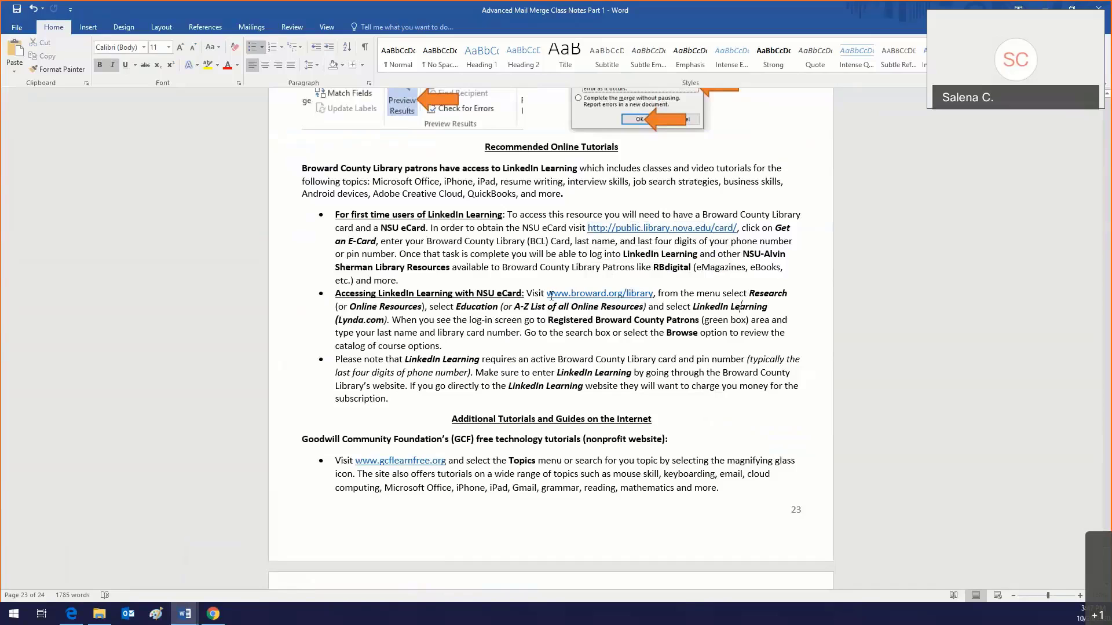
left_click_drag(550, 294, 656, 297)
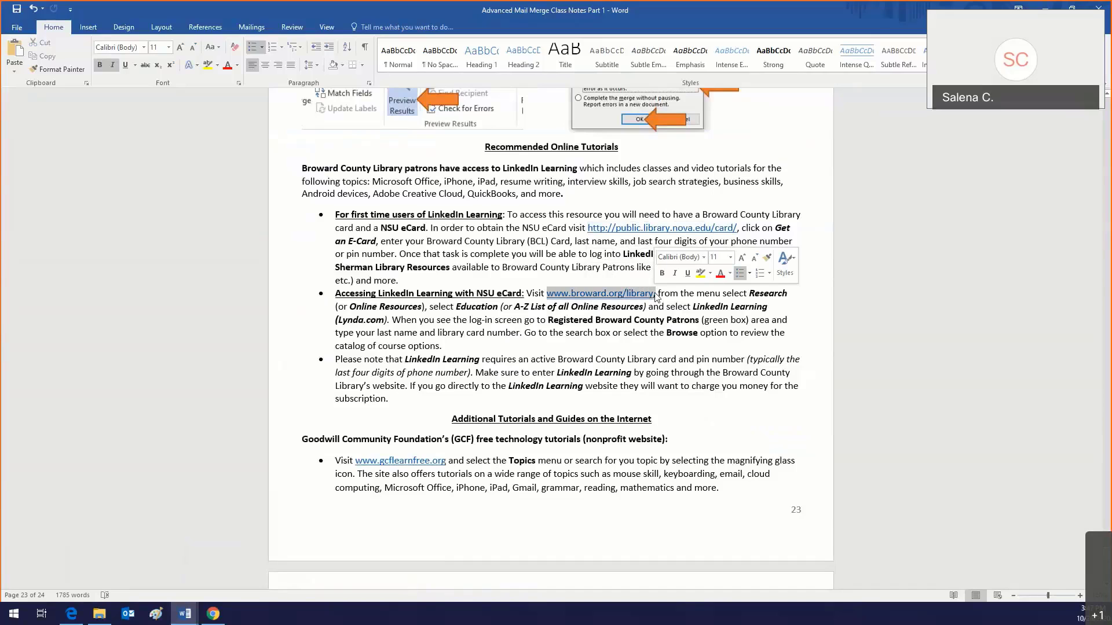
left_click(214, 614)
left_click(91, 4)
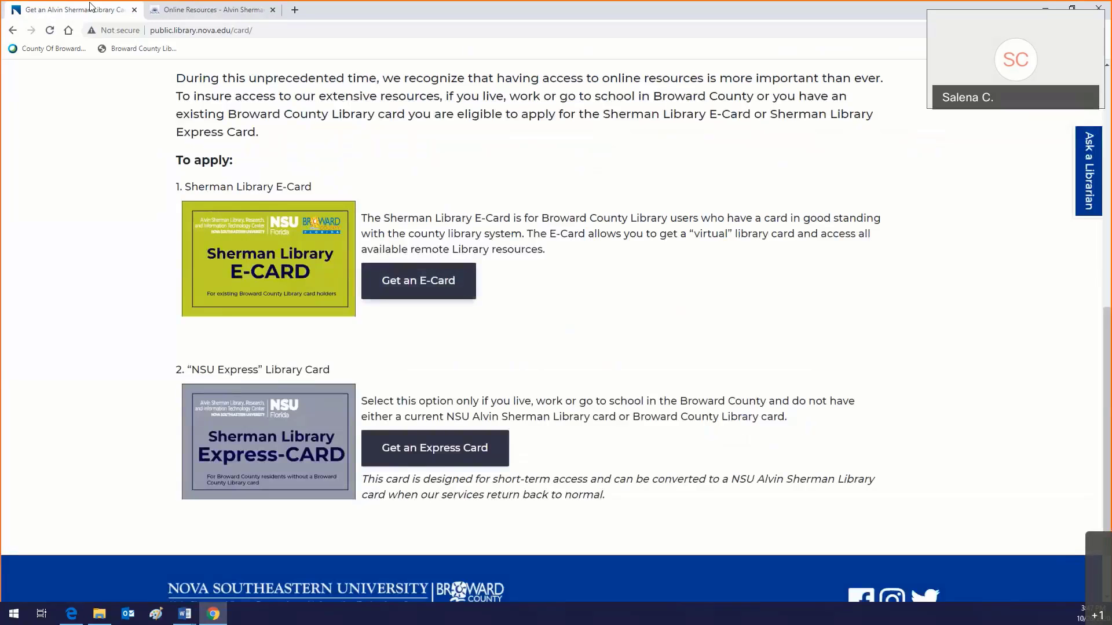
Step: Open Broward County Library in a new tab and go to Research > Education resources
left_click(151, 7)
left_click(295, 10)
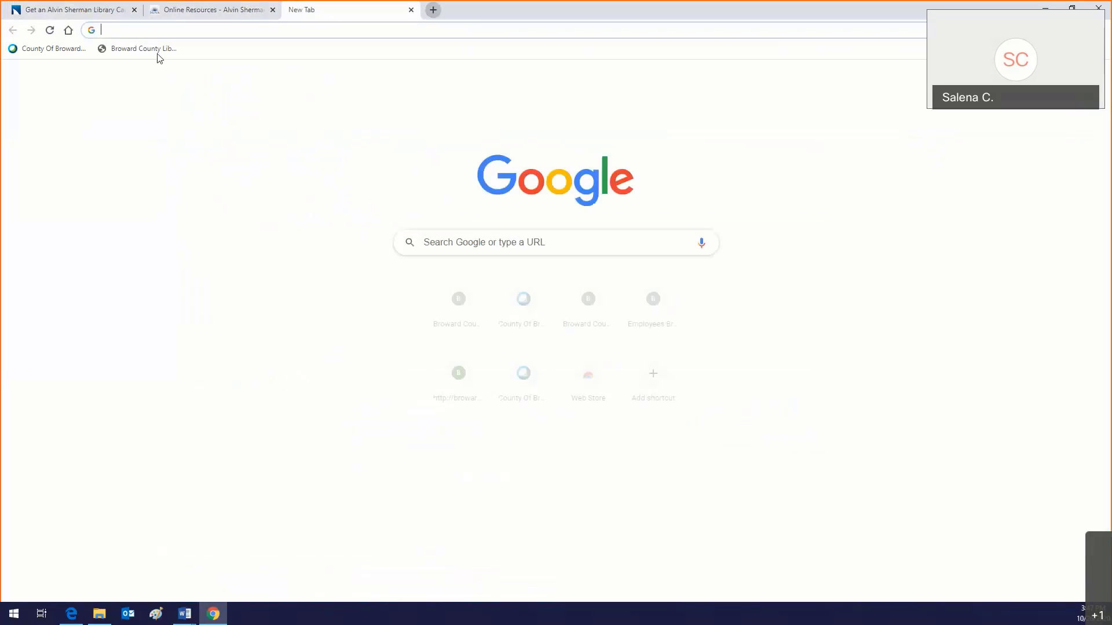
left_click(128, 52)
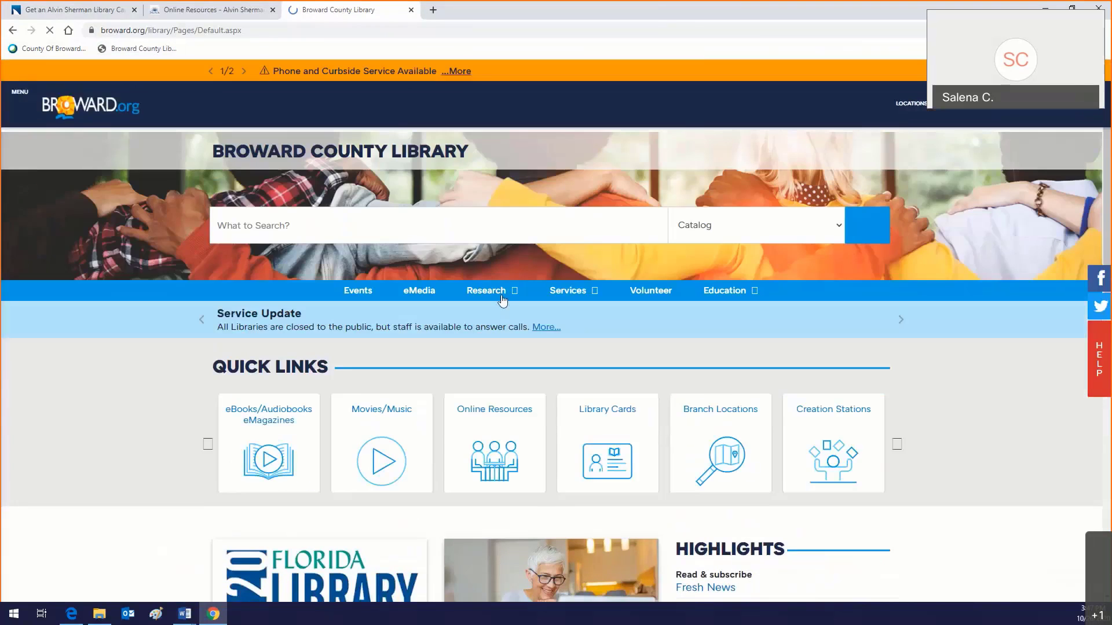
left_click(495, 292)
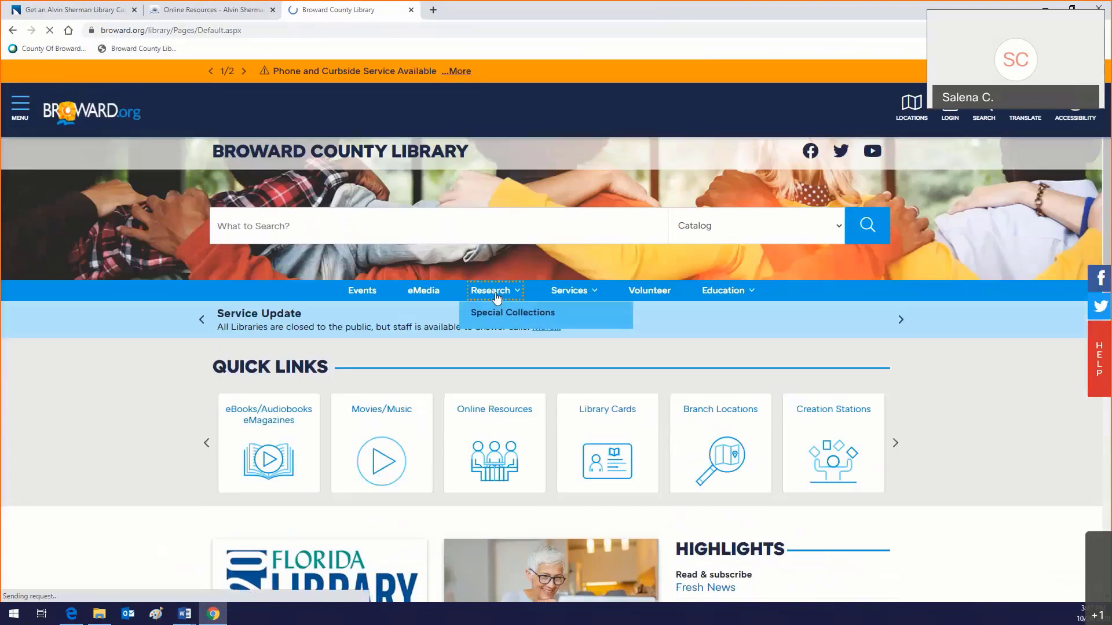
scroll(496, 299, "down", 4)
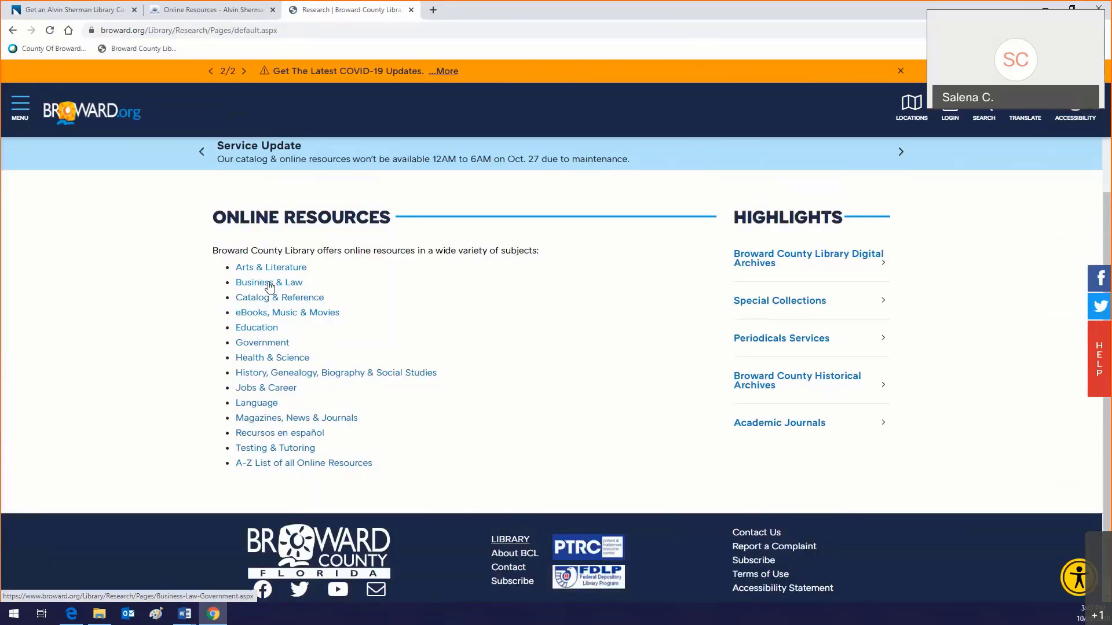
left_click(259, 330)
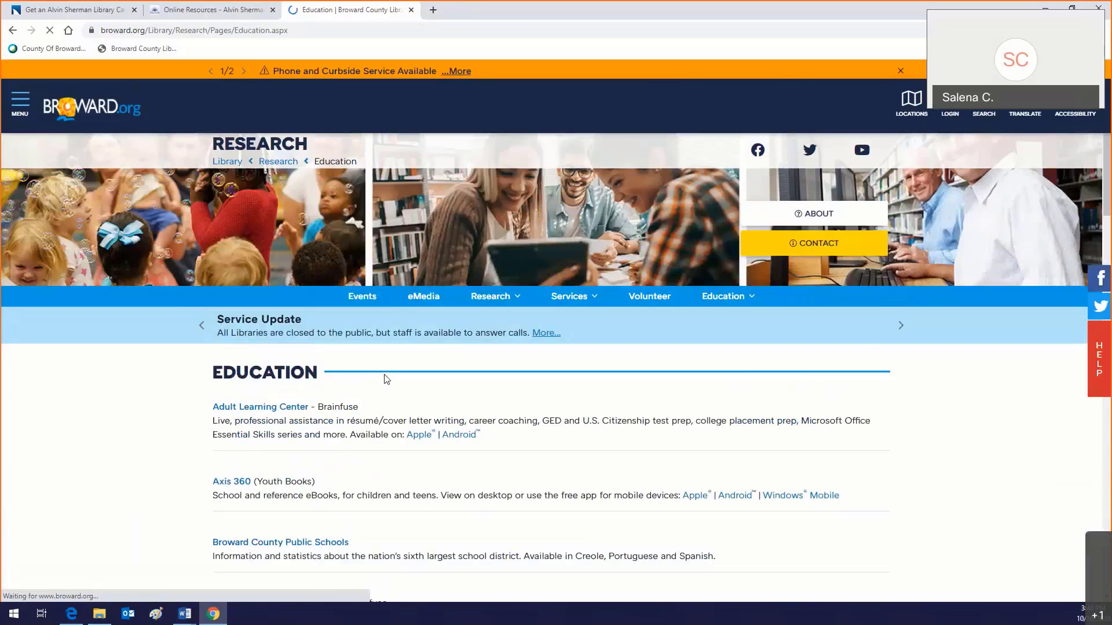
Step: Browse the Education resources list and open LinkedIn Learning (Lynda.com)
scroll(387, 380, "down", 7)
scroll(360, 330, "up", 4)
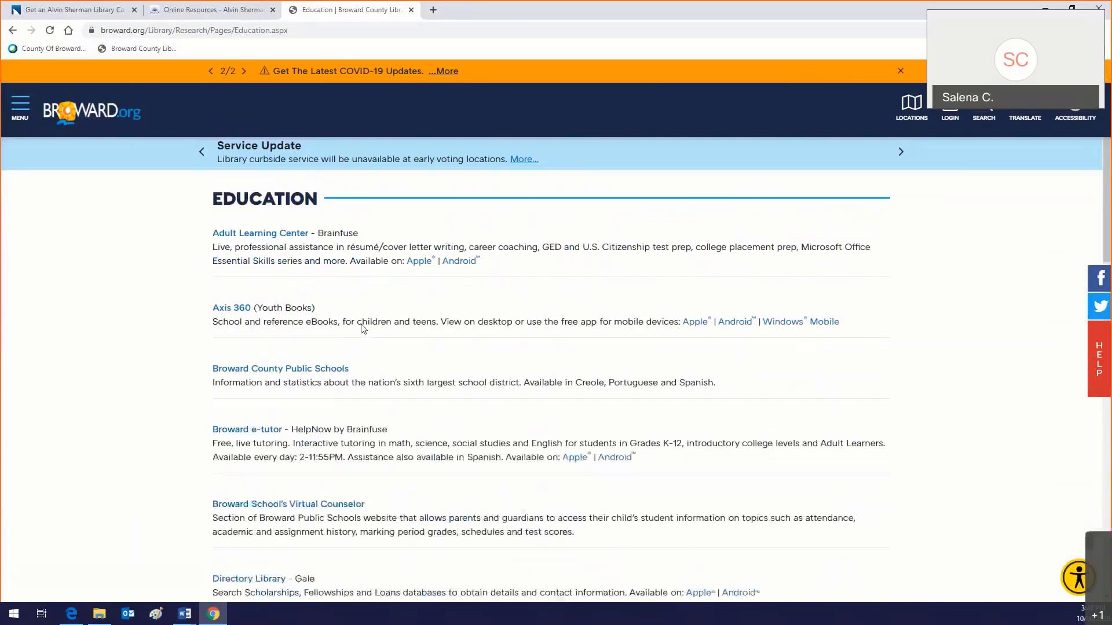
scroll(363, 329, "up", 1)
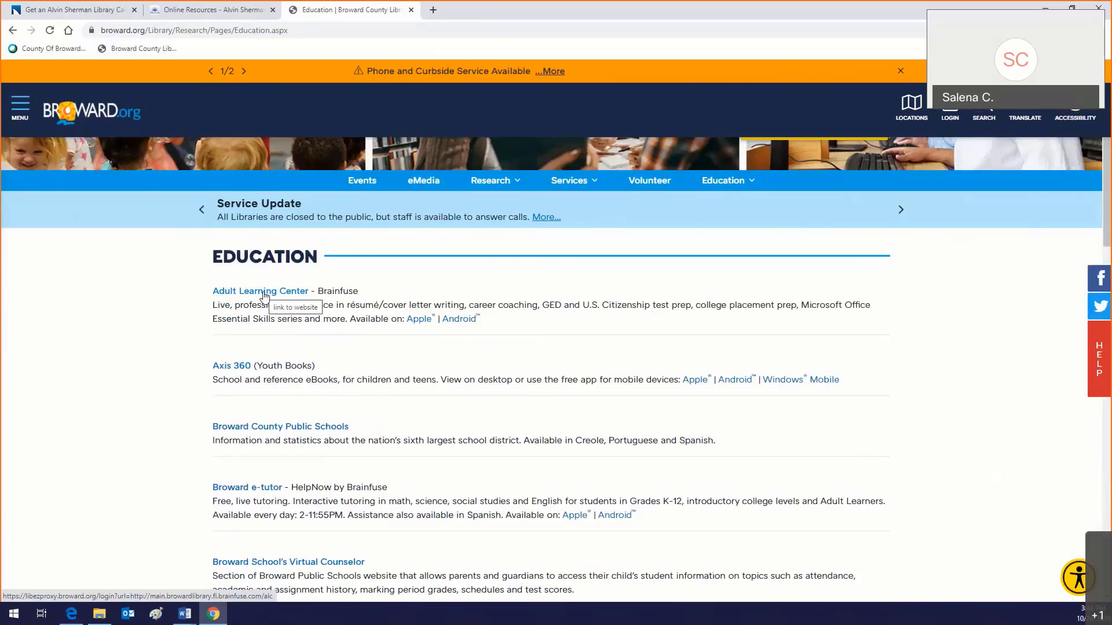
scroll(264, 296, "down", 1)
scroll(263, 296, "down", 2)
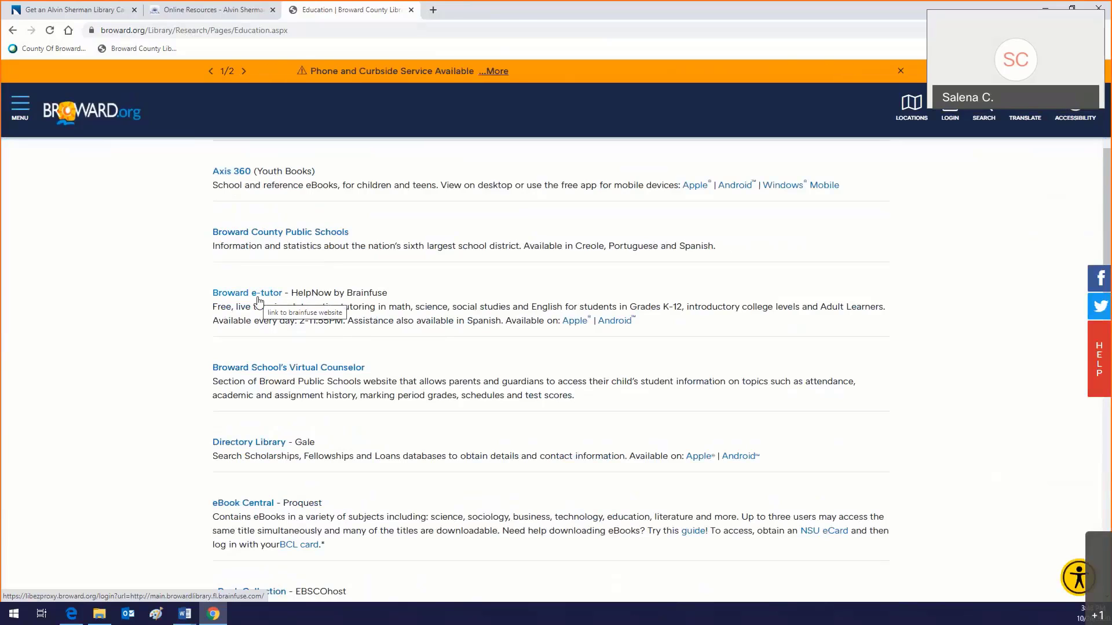
scroll(261, 297, "up", 2)
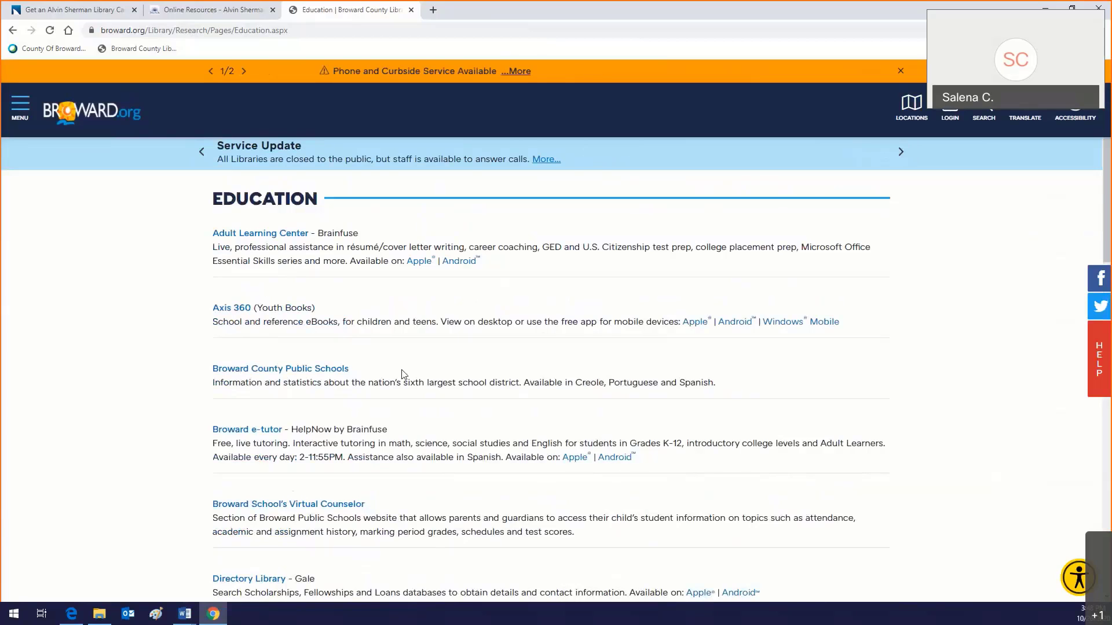
scroll(403, 374, "down", 3)
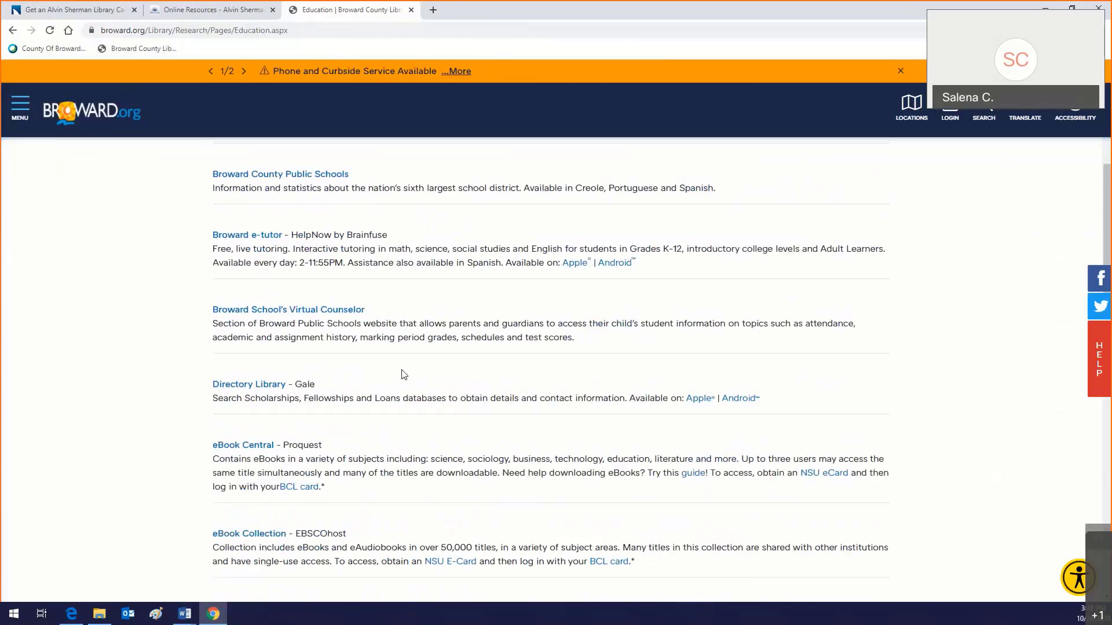
scroll(404, 374, "down", 2)
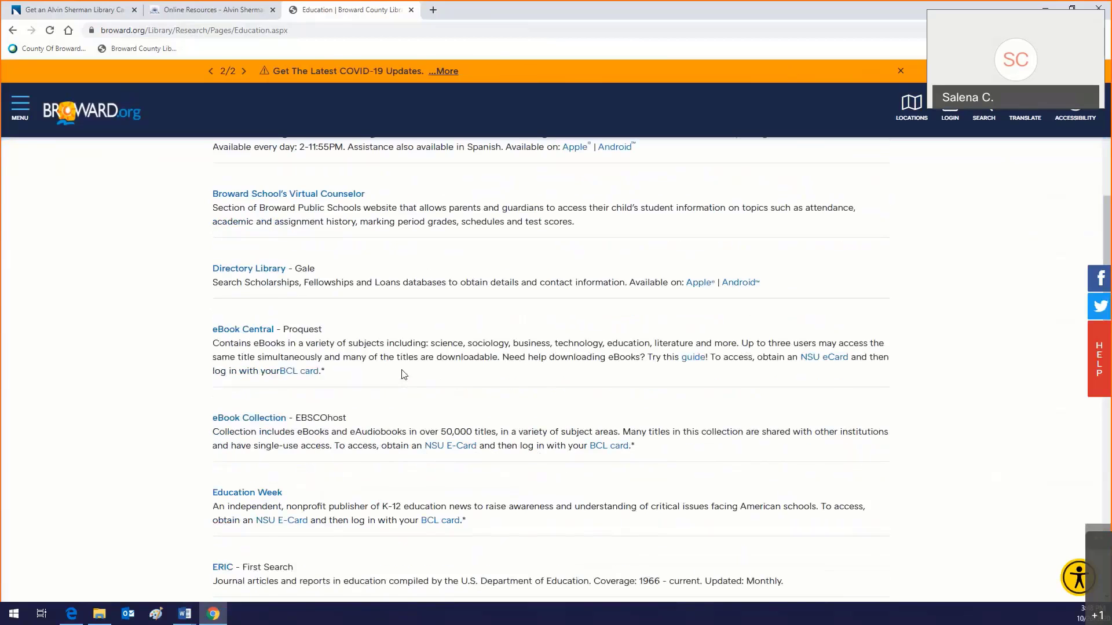
scroll(403, 373, "up", 5)
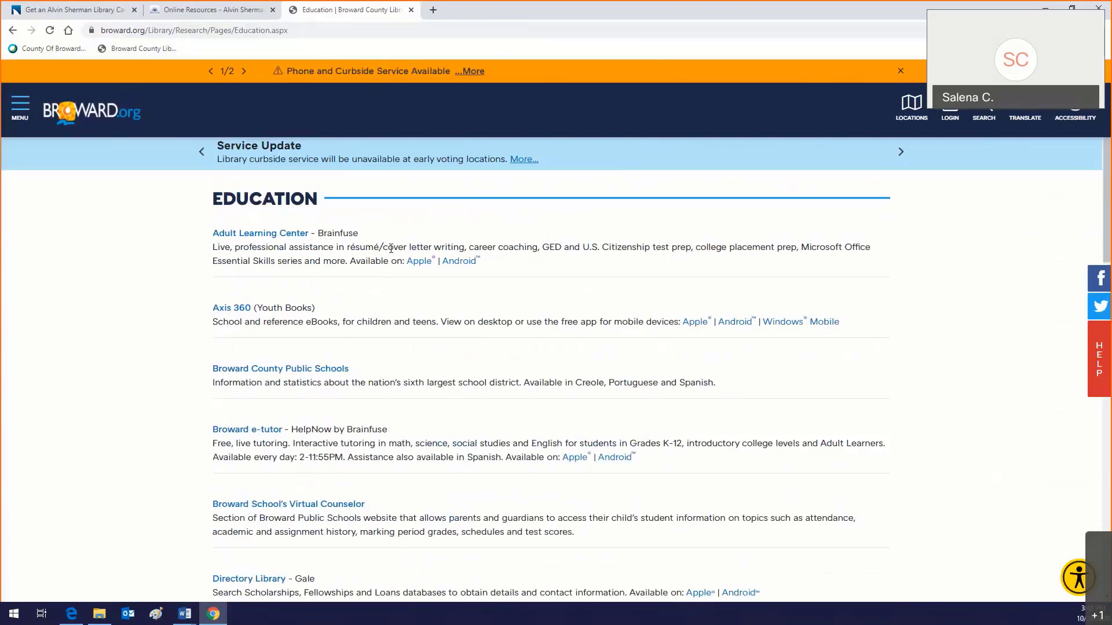
scroll(391, 249, "down", 3)
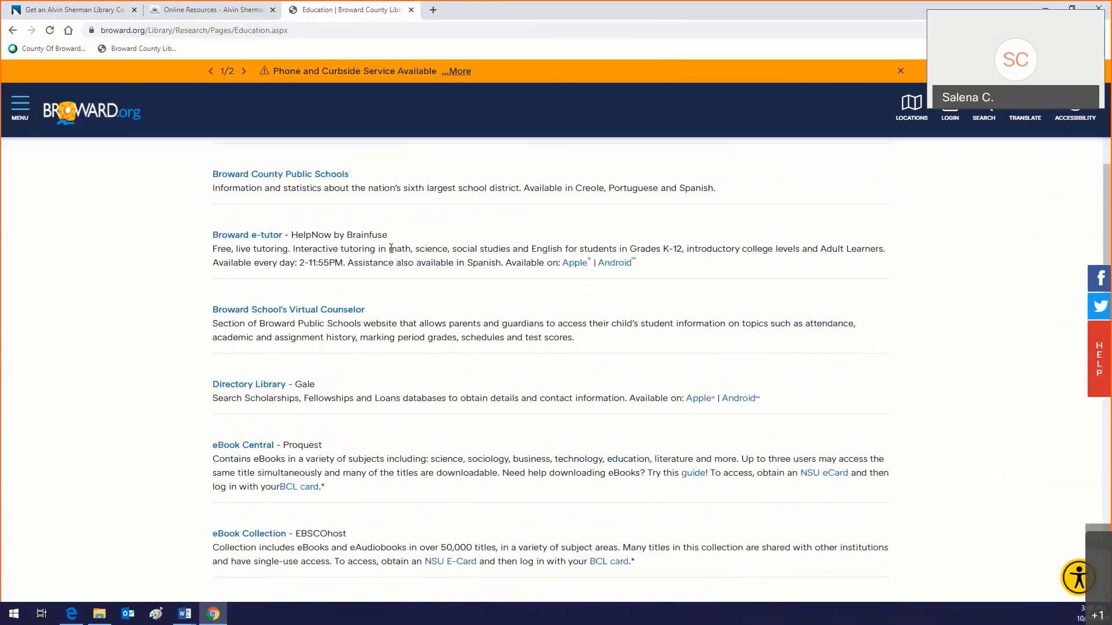
scroll(380, 273, "down", 5)
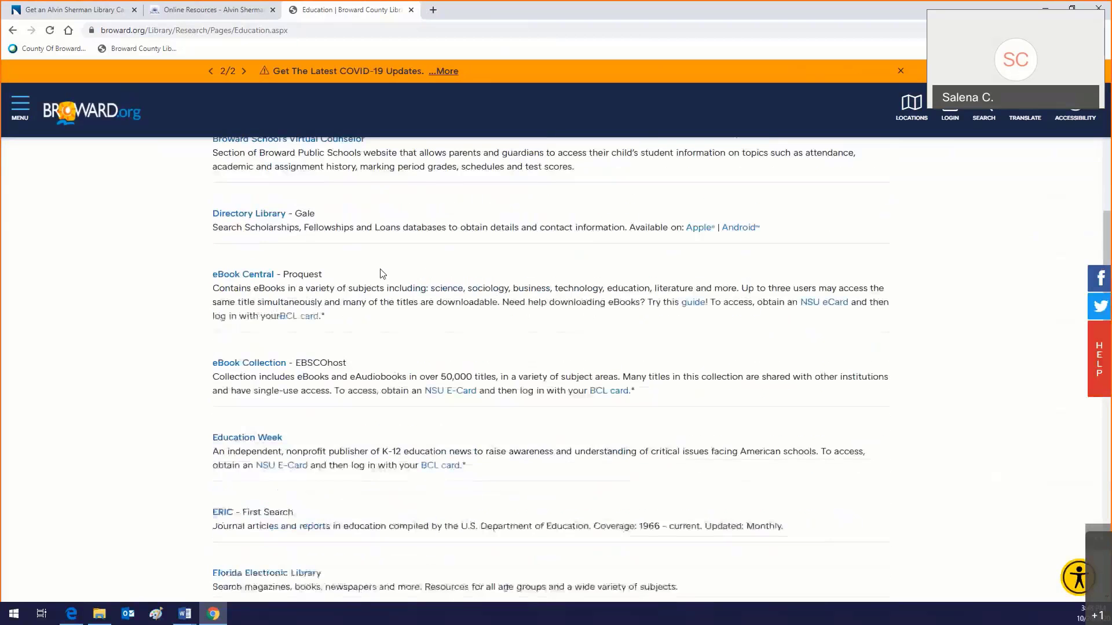
scroll(380, 270, "down", 3)
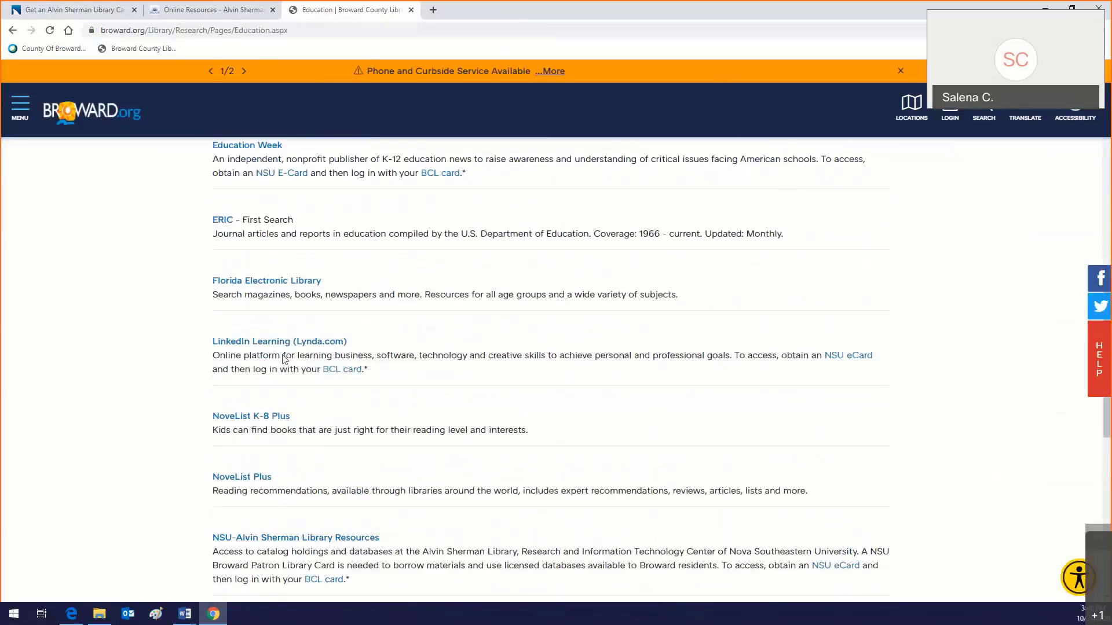
left_click(271, 342)
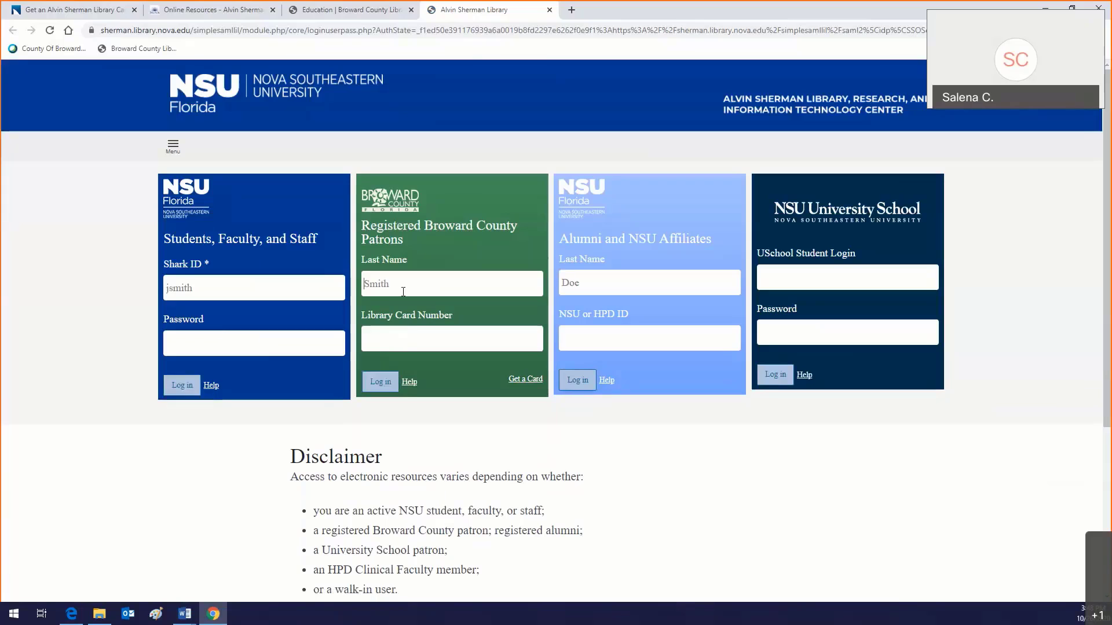
Step: Enter the patron's last name and library card number in the Registered Broward County Patrons box
left_click(403, 292)
type("••")
key("BackSpace")
key("BackSpace")
type("•••••••••")
Step: Log in as a Broward County patron and glance at the LinkedIn Learning account menu
left_click(389, 387)
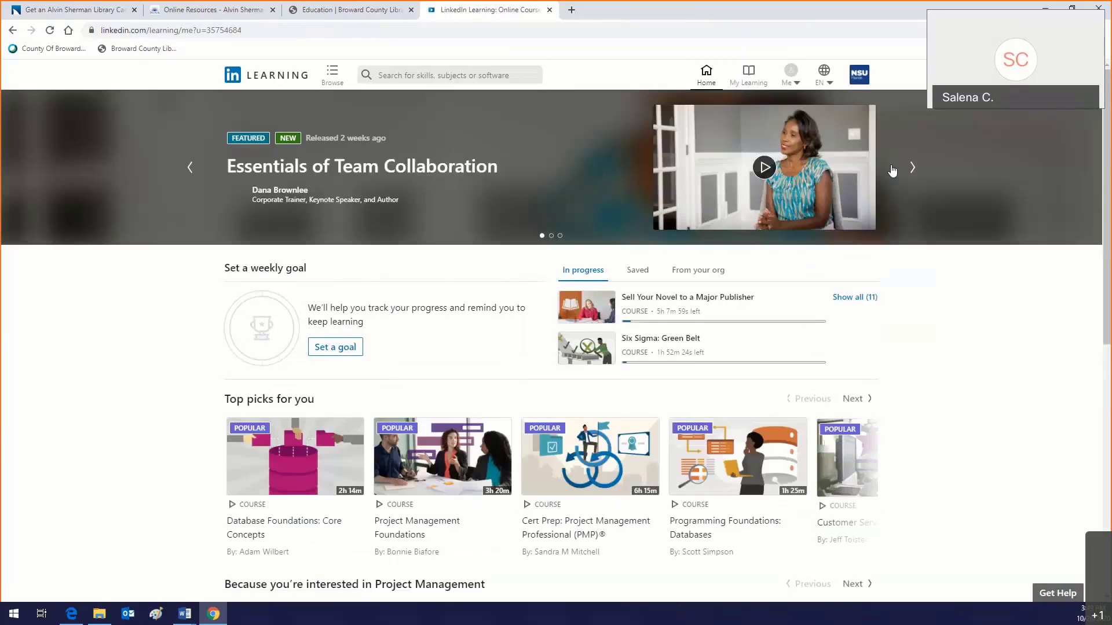
left_click(790, 90)
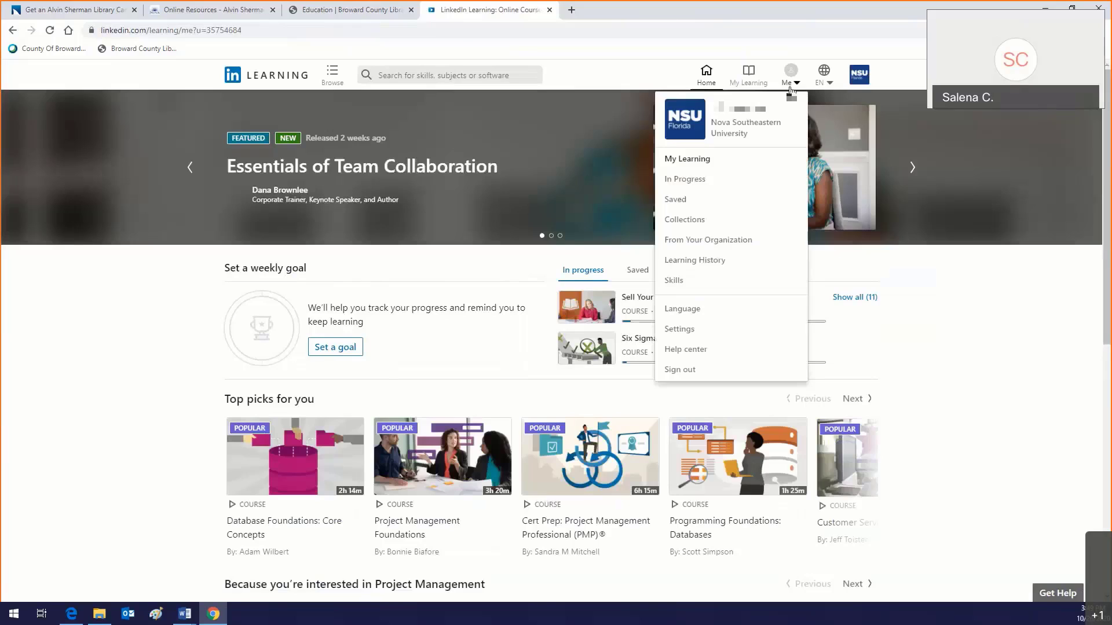
left_click(404, 76)
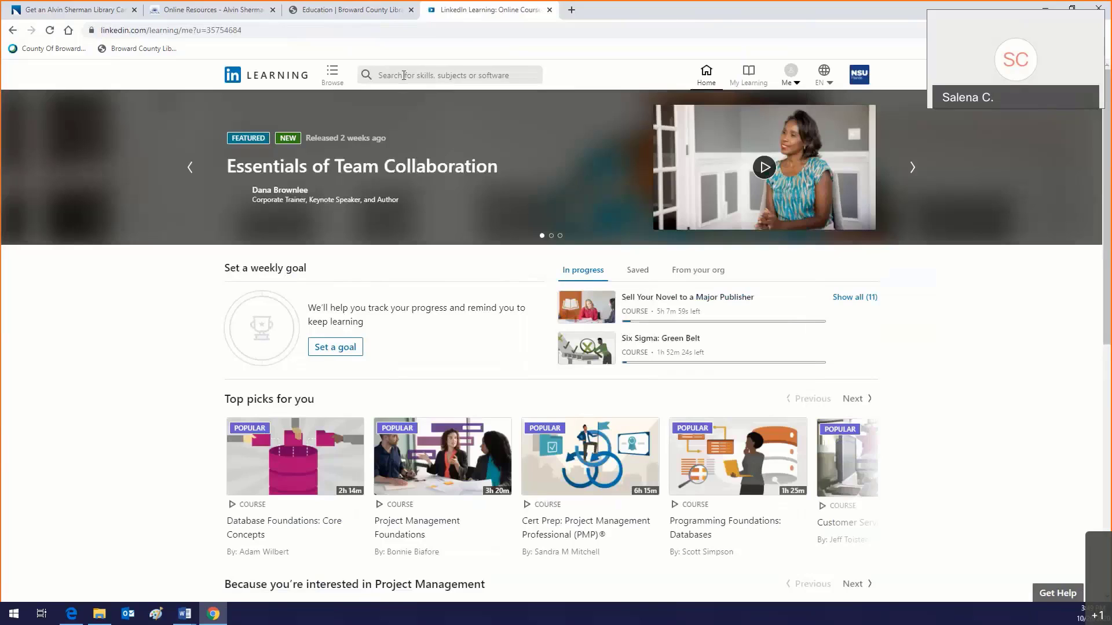
Step: Search LinkedIn Learning for 'microsoft excel' and scroll through the 6,073 results
left_click(404, 75)
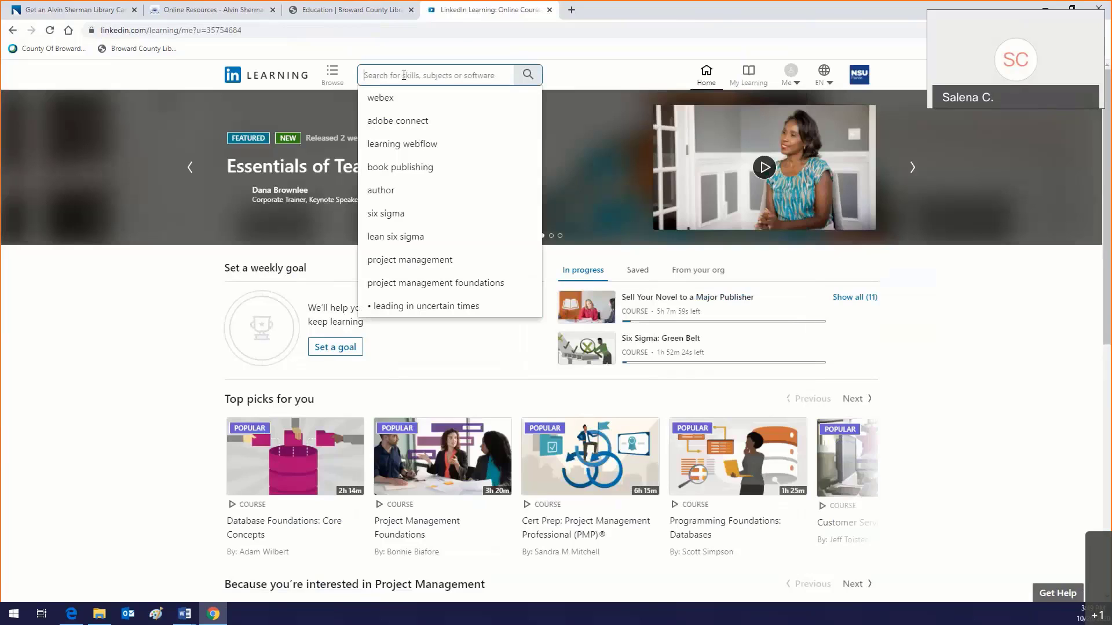
type("micr")
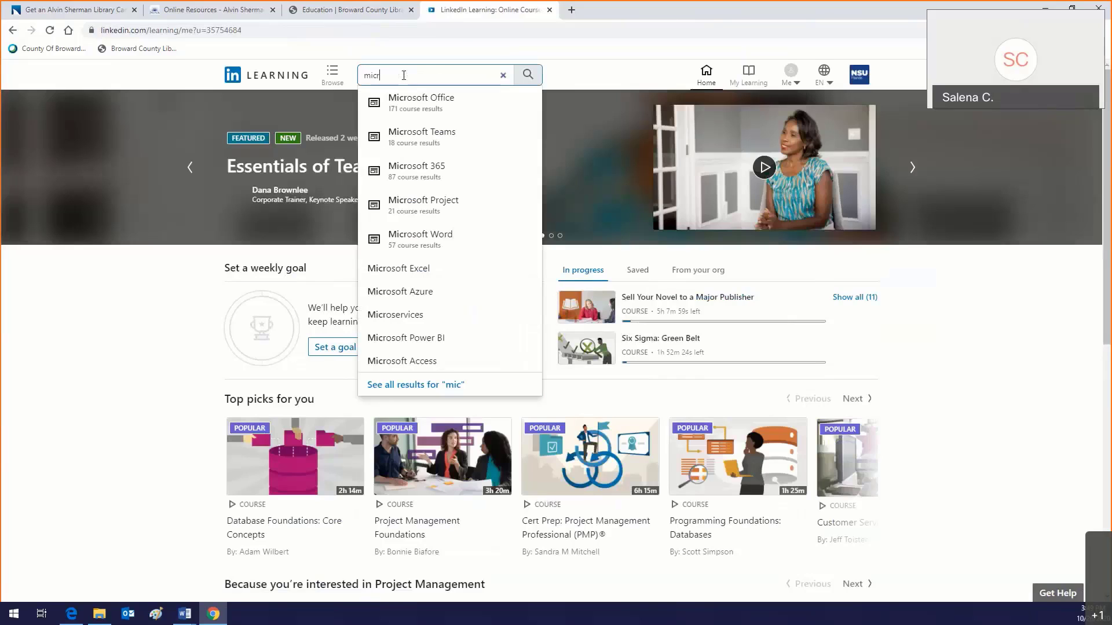
type("osoft e")
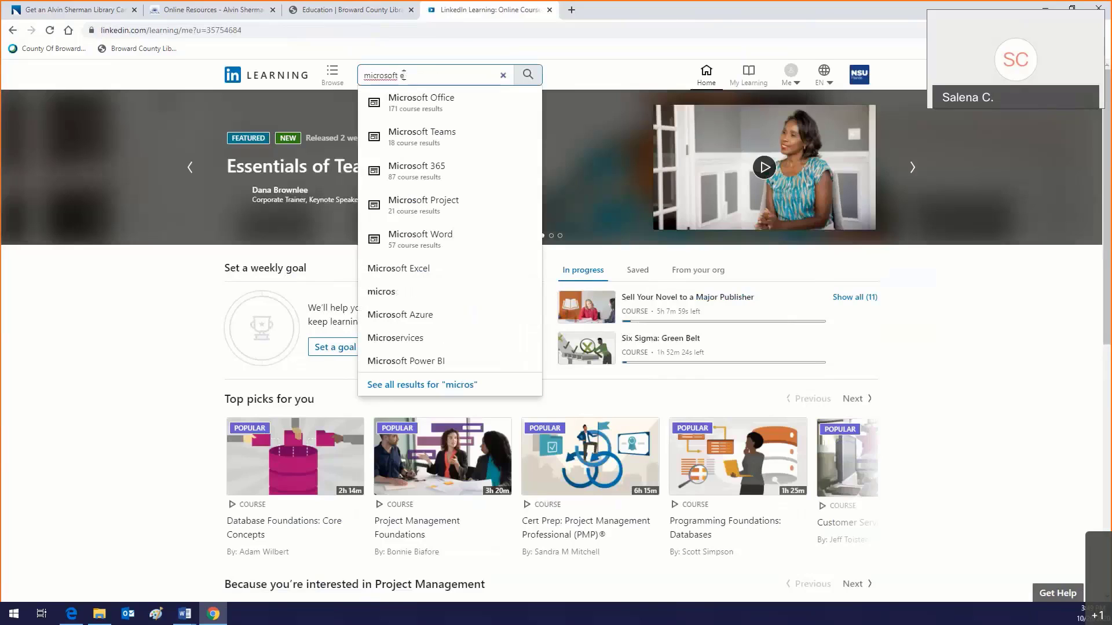
type("xcel")
key("Return")
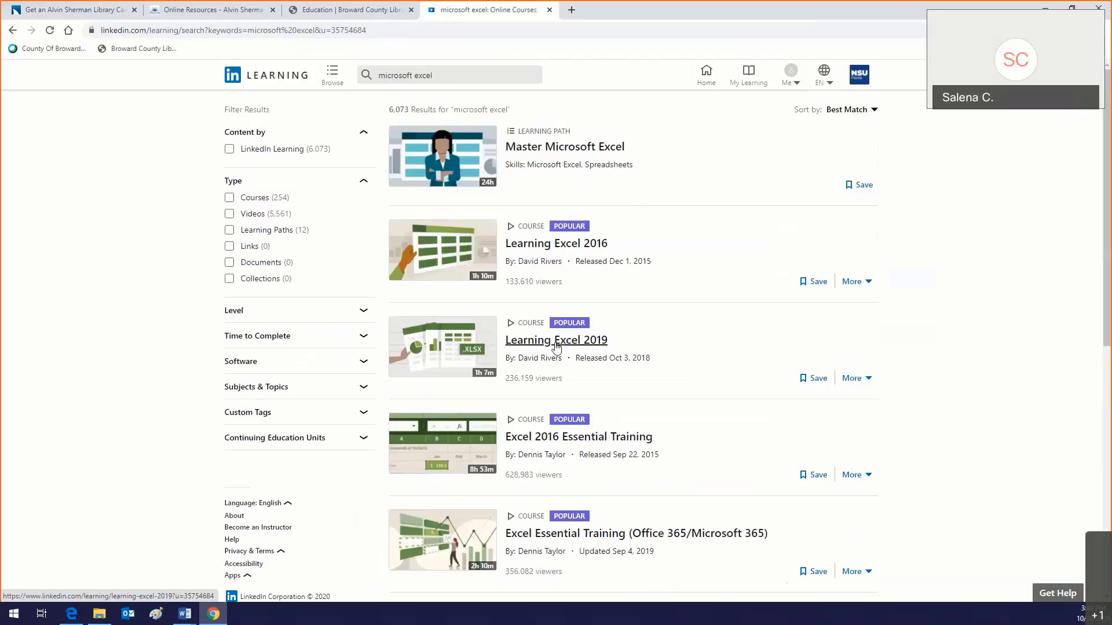
scroll(579, 341, "down", 4)
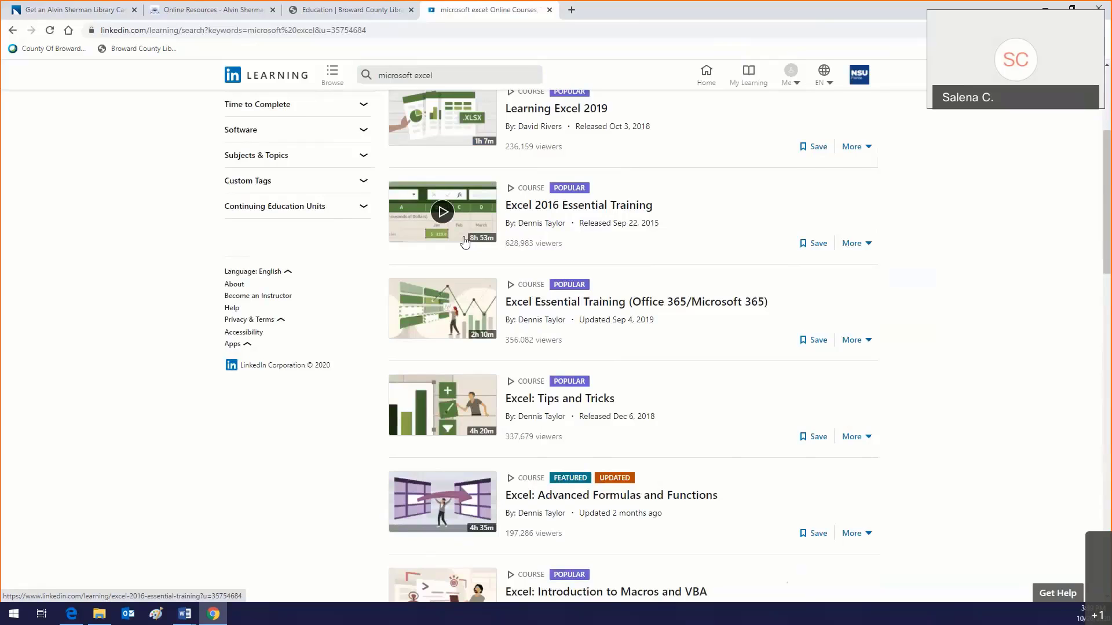
scroll(464, 242, "up", 2)
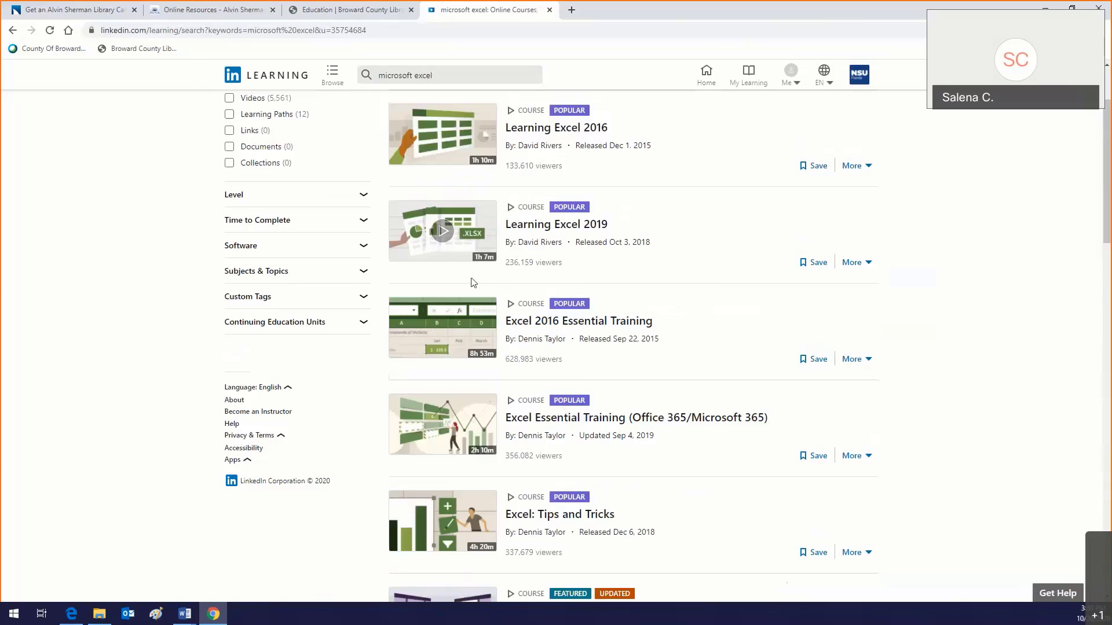
scroll(473, 282, "up", 2)
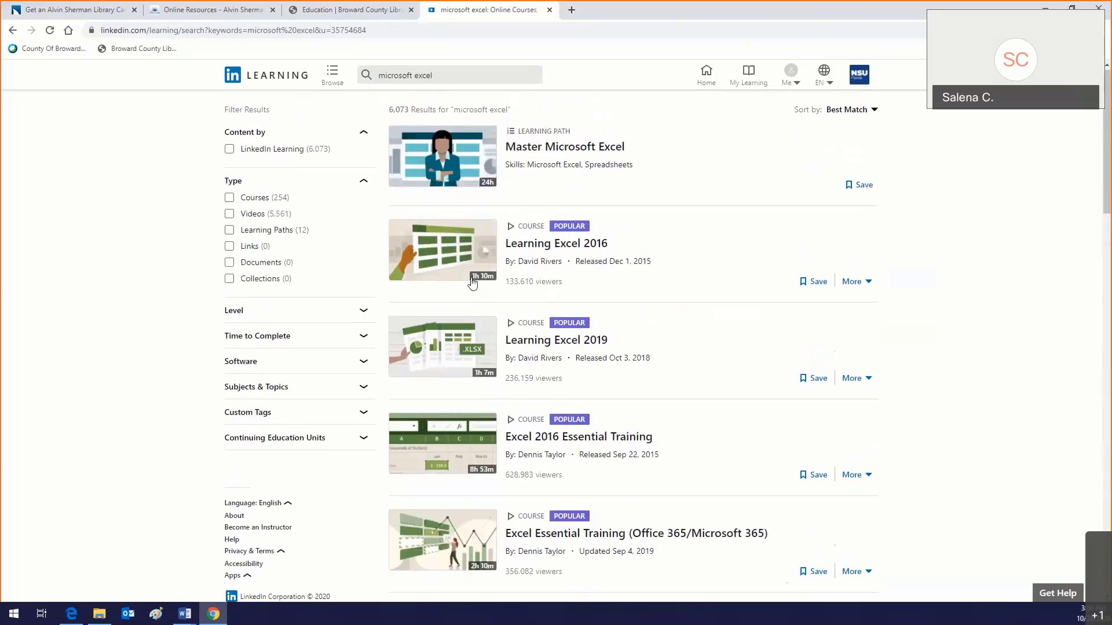
Step: Replace the search with 'mail merge', scan the 185 results, and return to Word's class notes
left_click(458, 75)
key("ctrl+a")
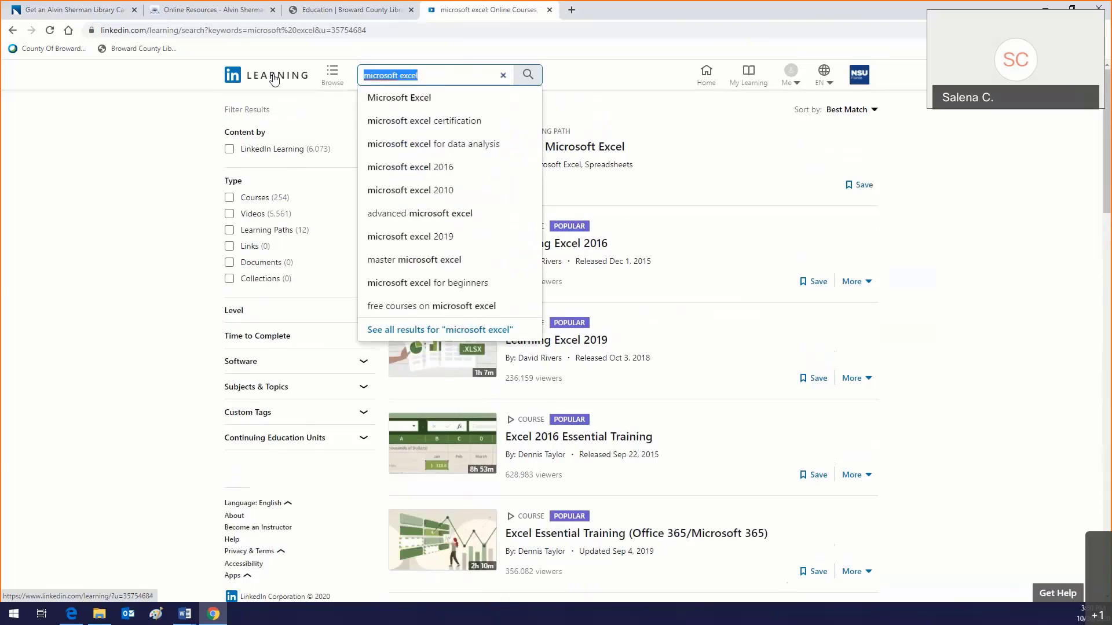
type("mia")
key("BackSpace")
key("BackSpace")
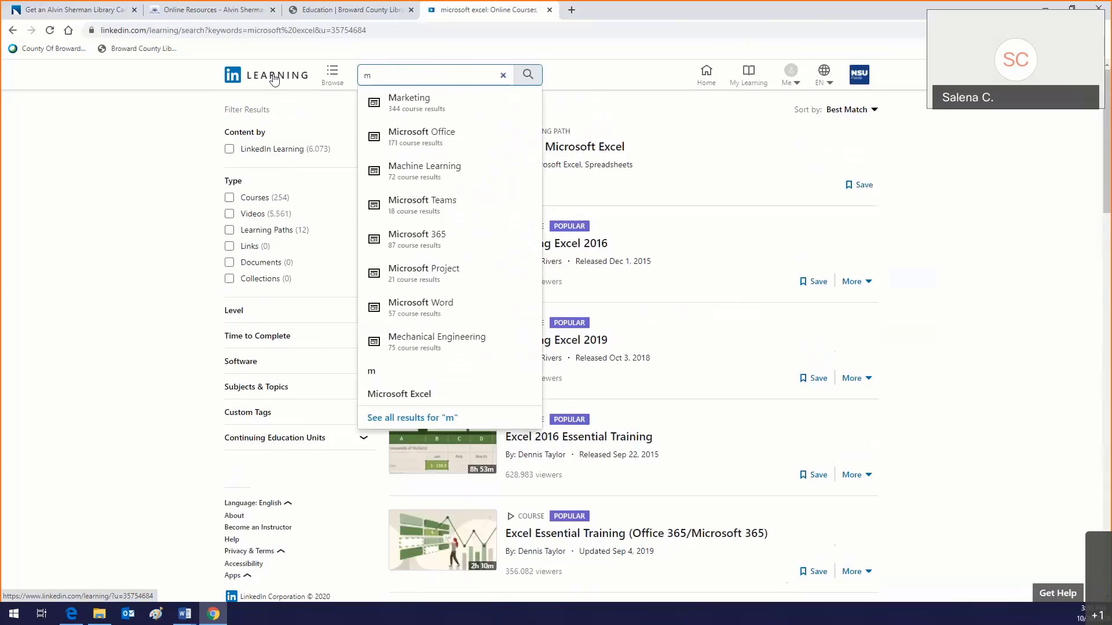
type("ail merge")
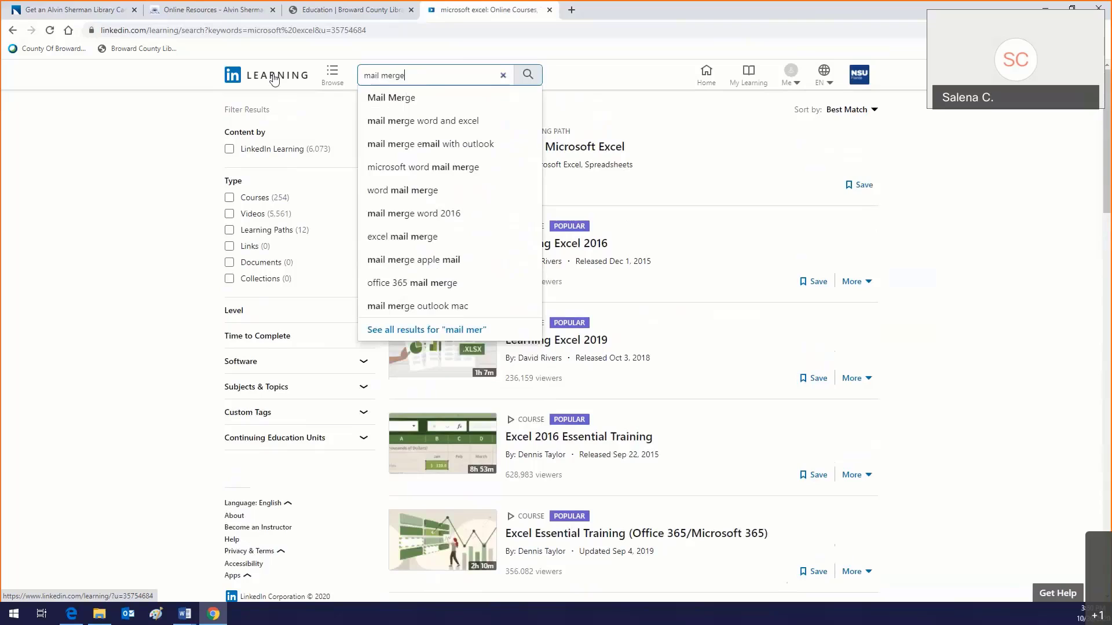
key("Return")
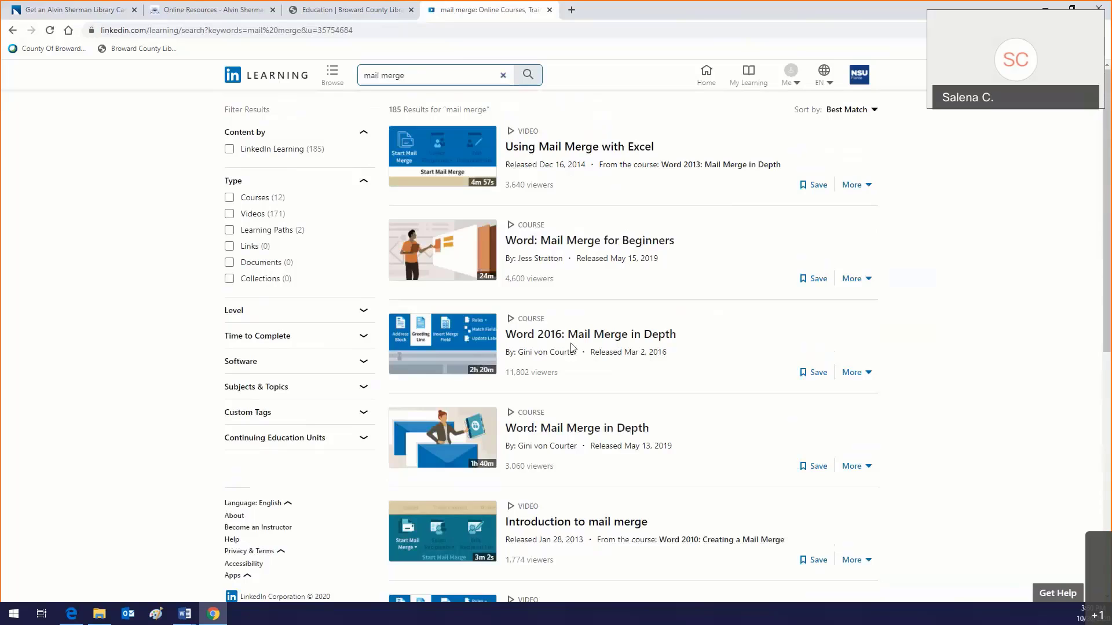
scroll(473, 263, "down", 2)
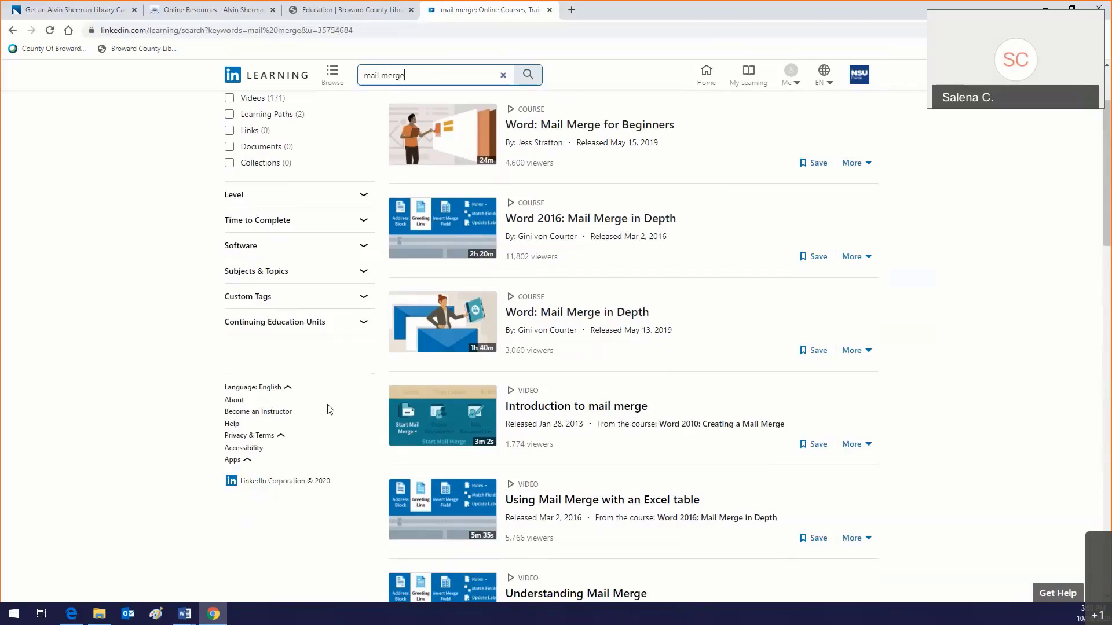
scroll(329, 409, "up", 2)
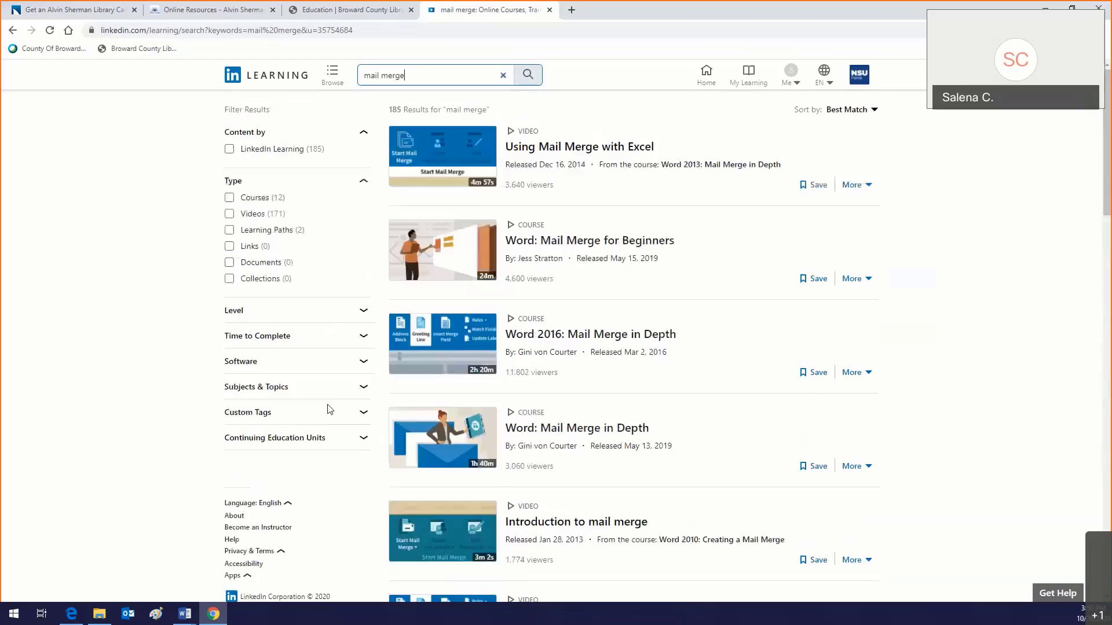
left_click(194, 623)
Step: Inspect the gcflearnfree.org, Excel tutorials and Word 2013 Mail Merge links in the notes, then return to Chrome
left_click(171, 584)
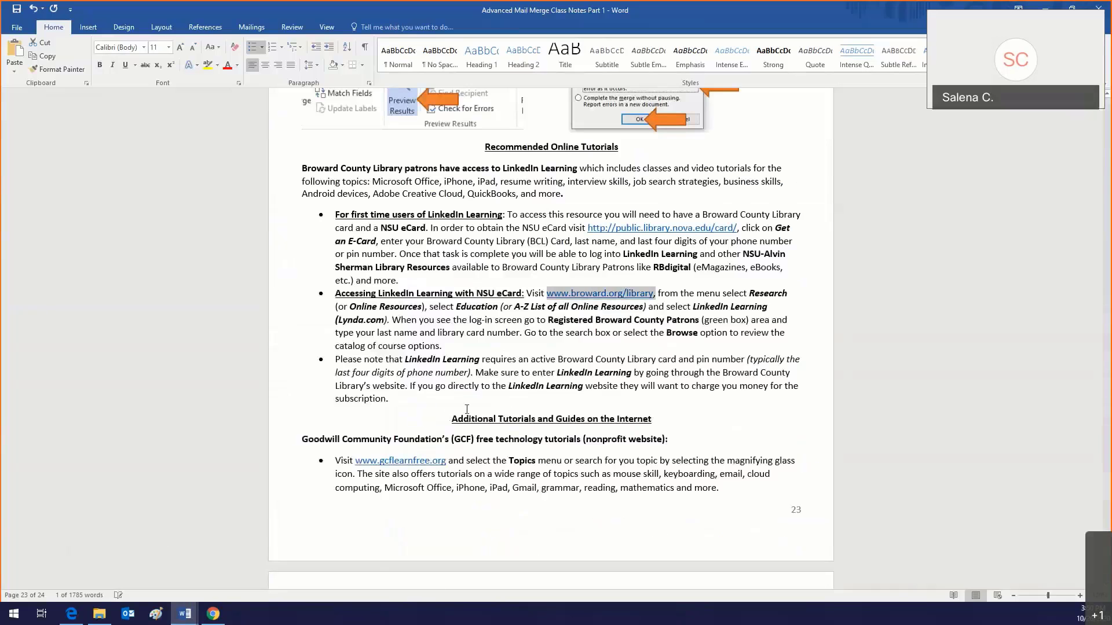
left_click(467, 409)
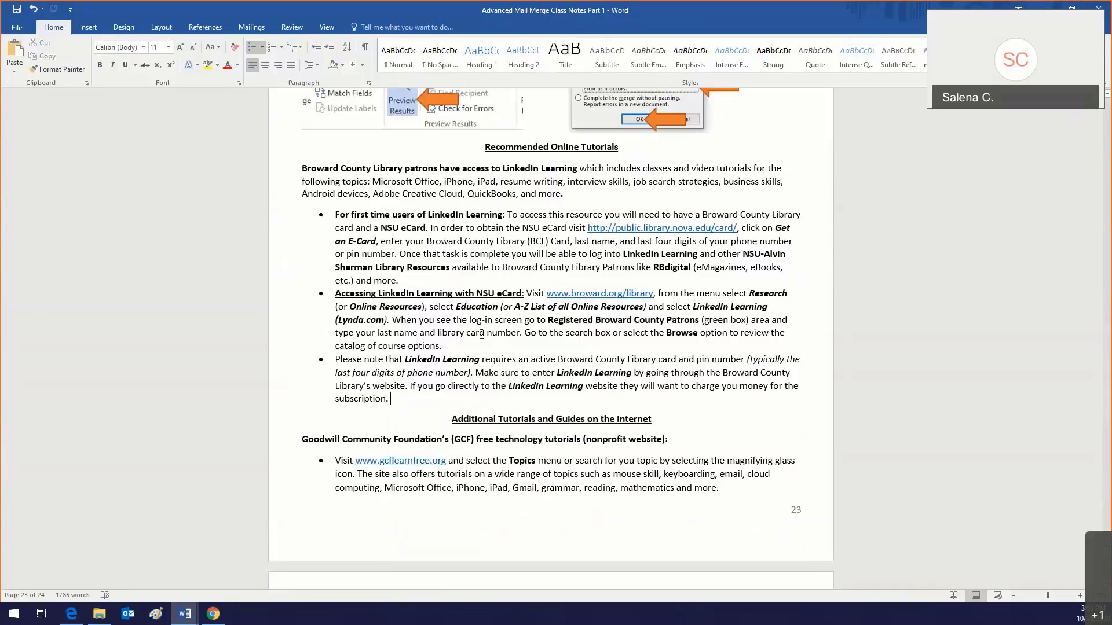
scroll(482, 334, "down", 4)
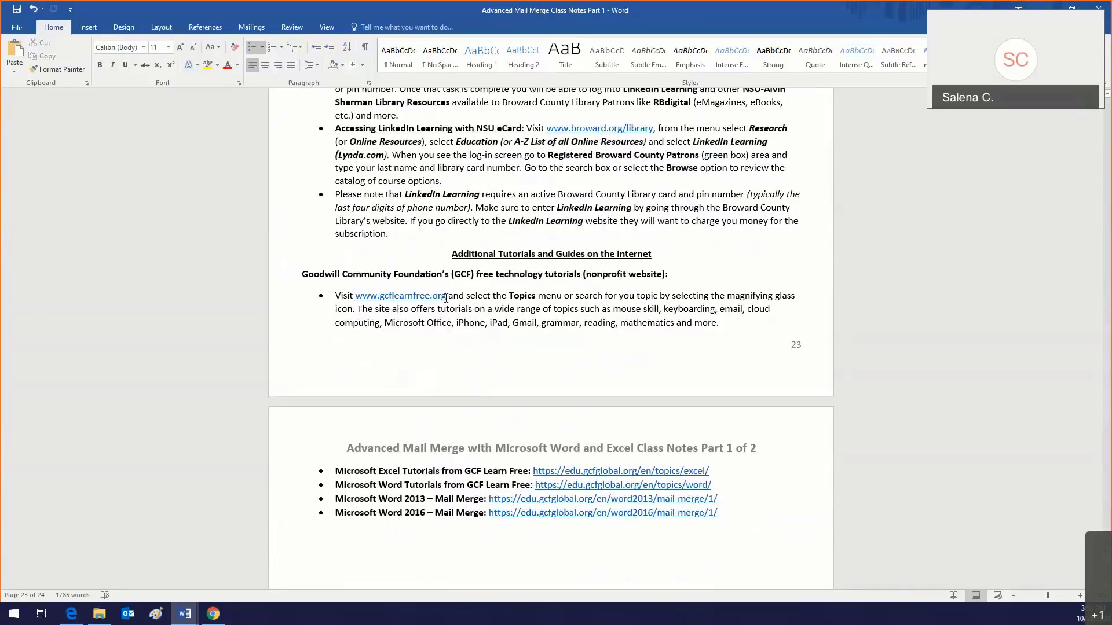
left_click_drag(446, 298, 354, 296)
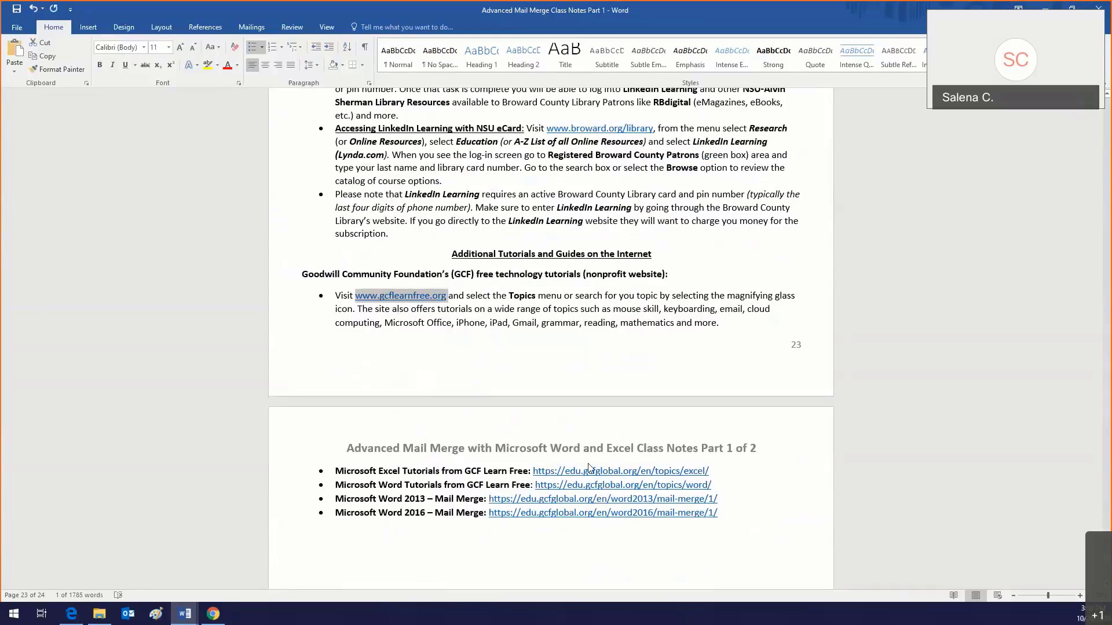
left_click_drag(709, 471, 554, 470)
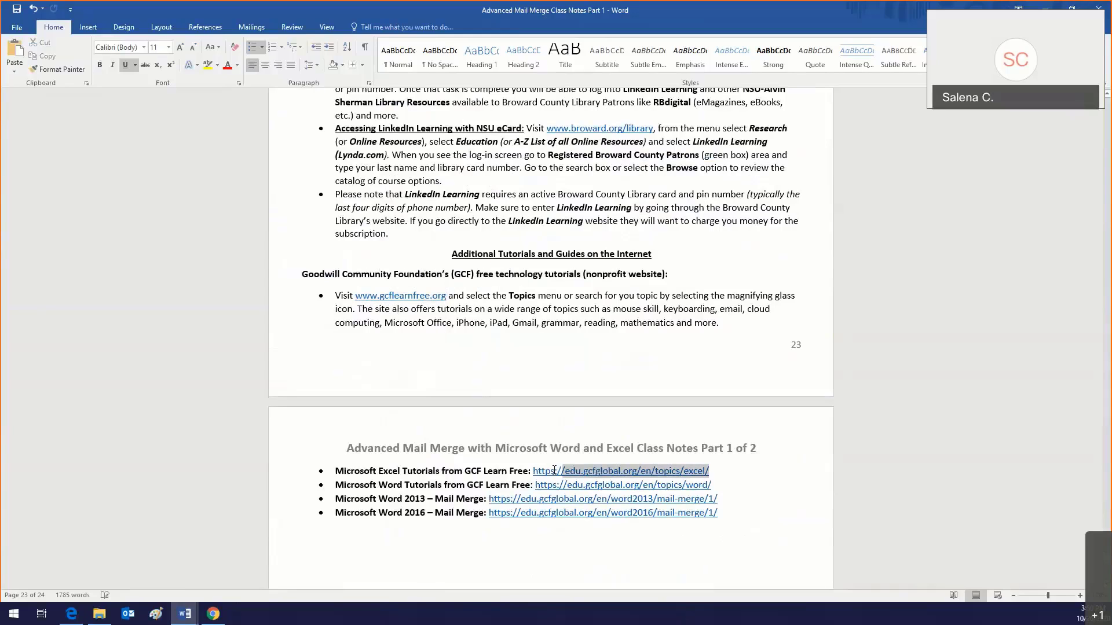
left_click_drag(718, 498, 491, 499)
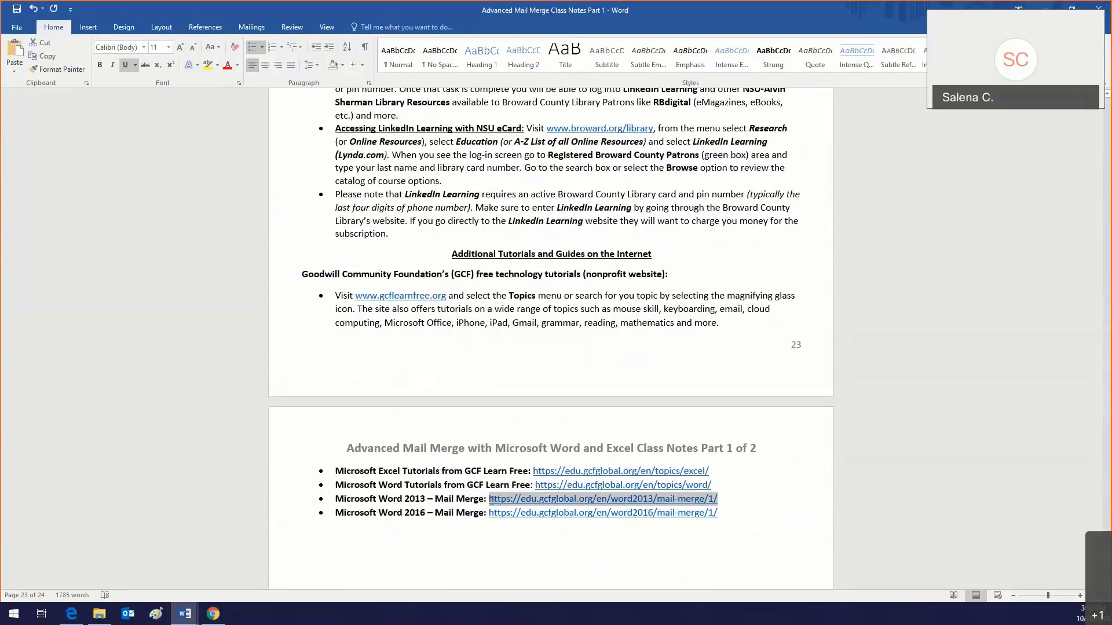
left_click_drag(446, 296, 354, 298)
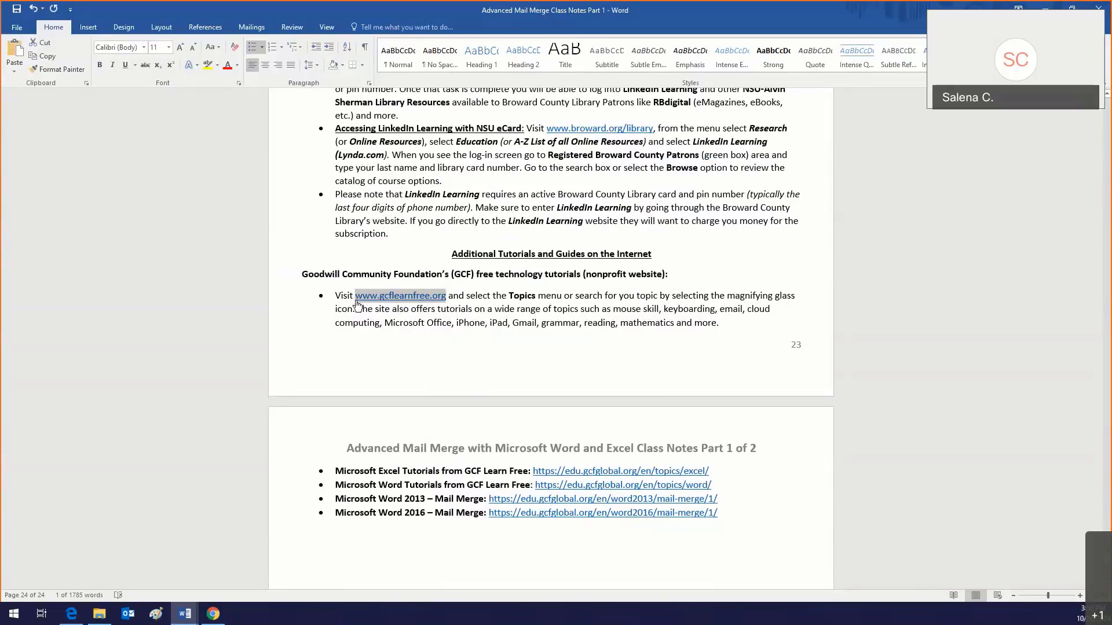
key("alt+Tab")
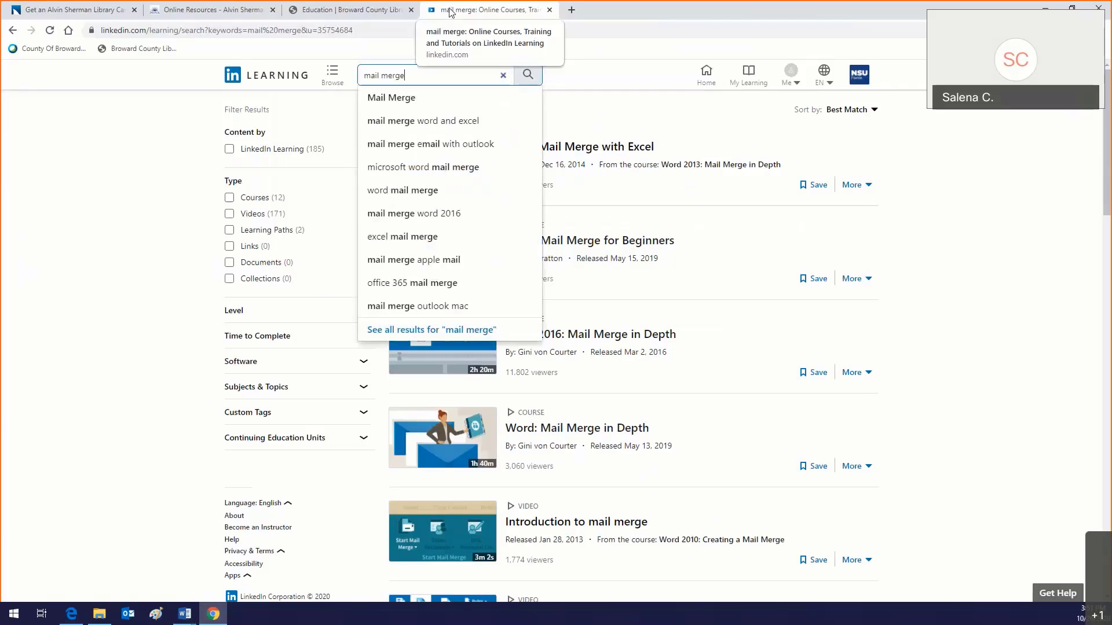
Step: Open gcflearnfree.org in a new Chrome tab and maximize the browser window
left_click(1078, 7)
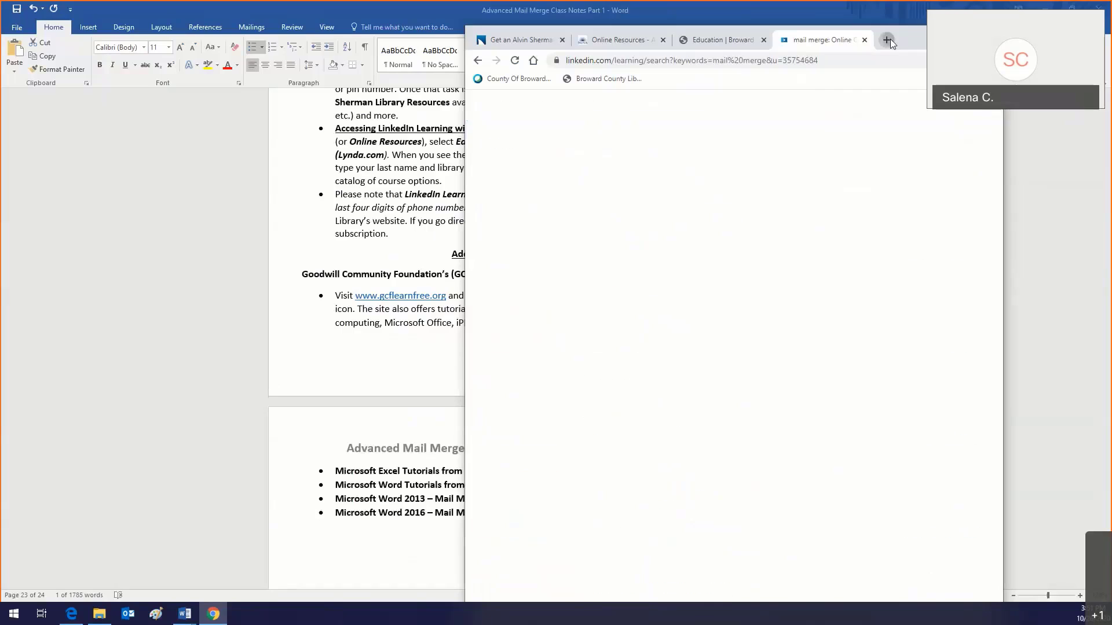
left_click(887, 39)
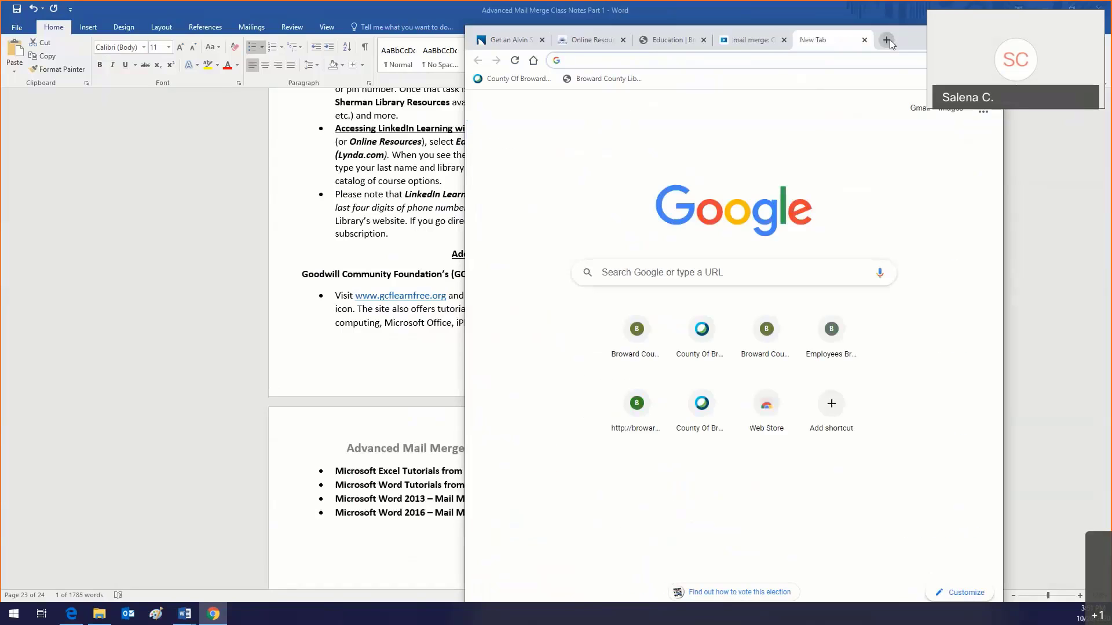
type("gcflearnfree.org")
key("Return")
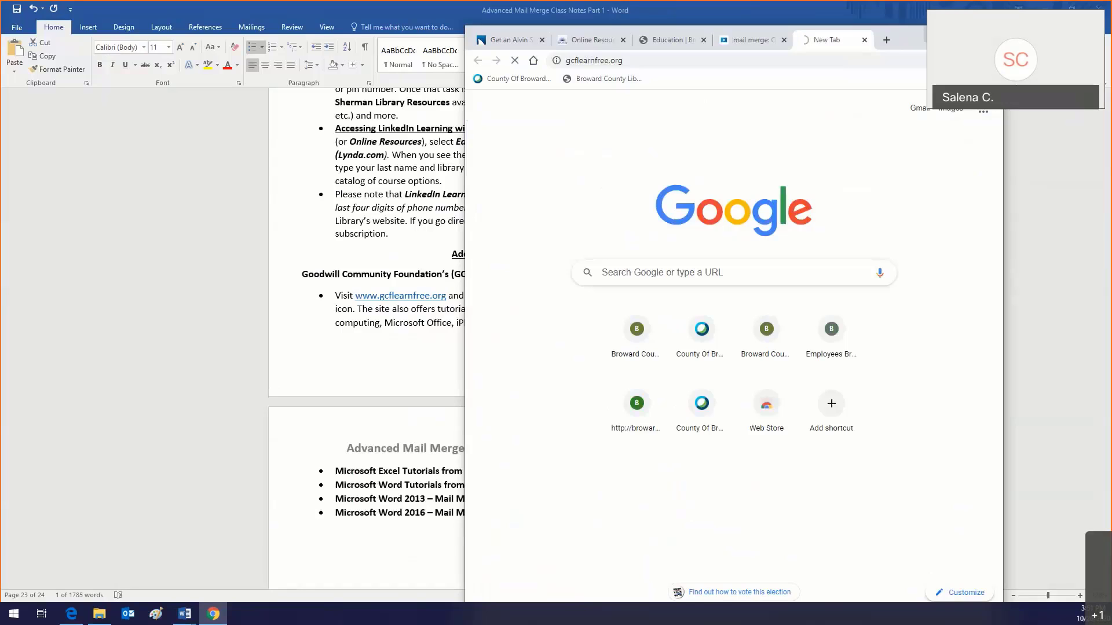
left_click(963, 34)
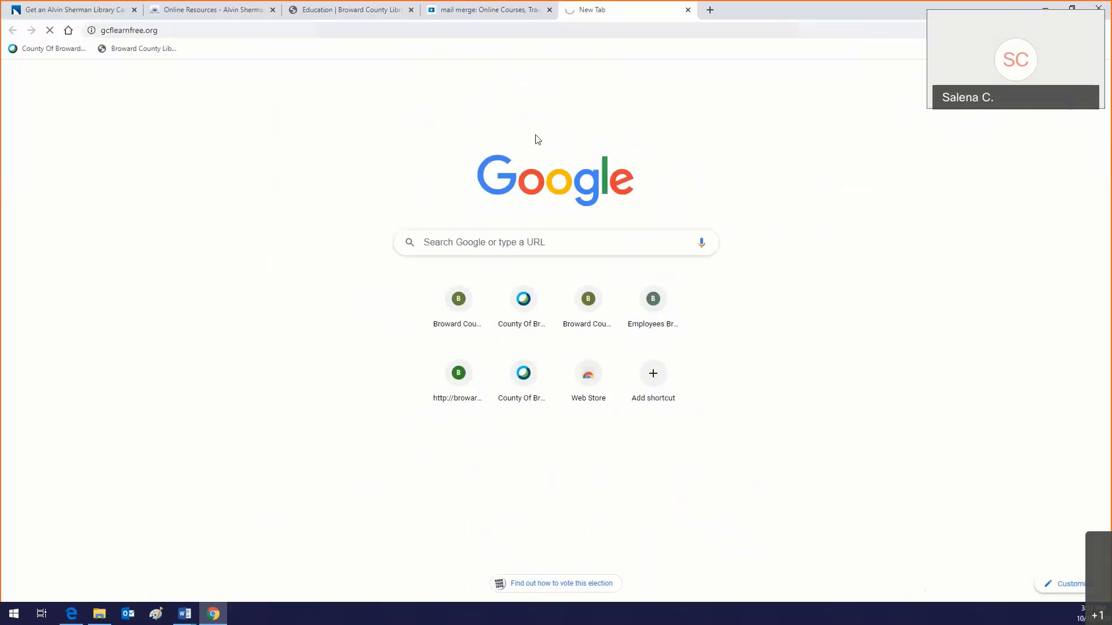
Step: Resubmit the gcflearnfree.org address, then bring Word's class notes back to front
left_click(205, 34)
left_click(206, 35)
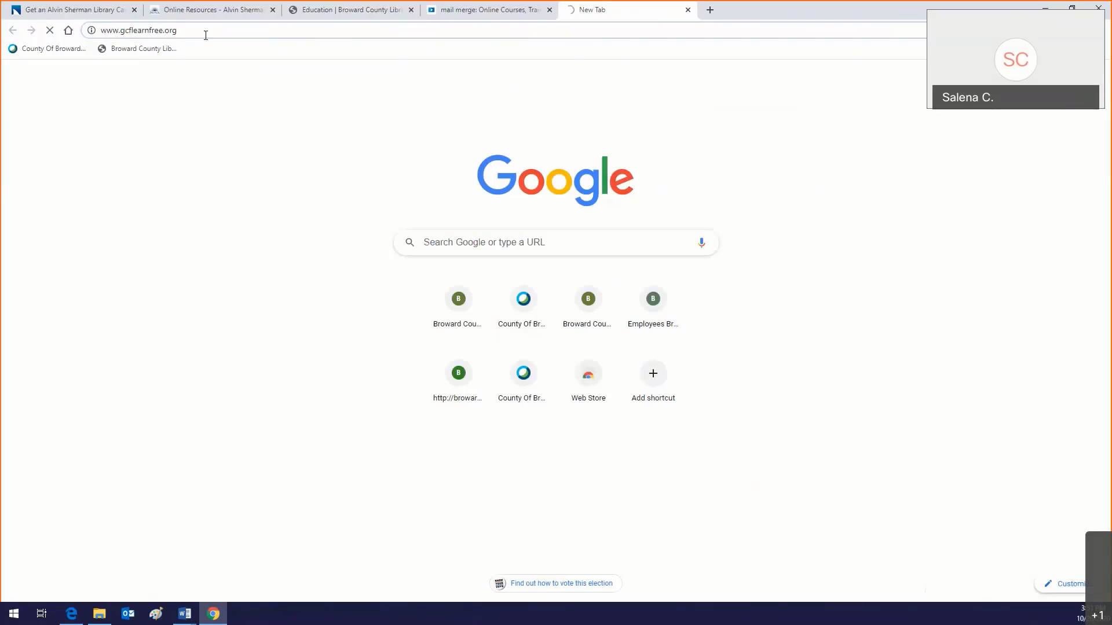
key("Return")
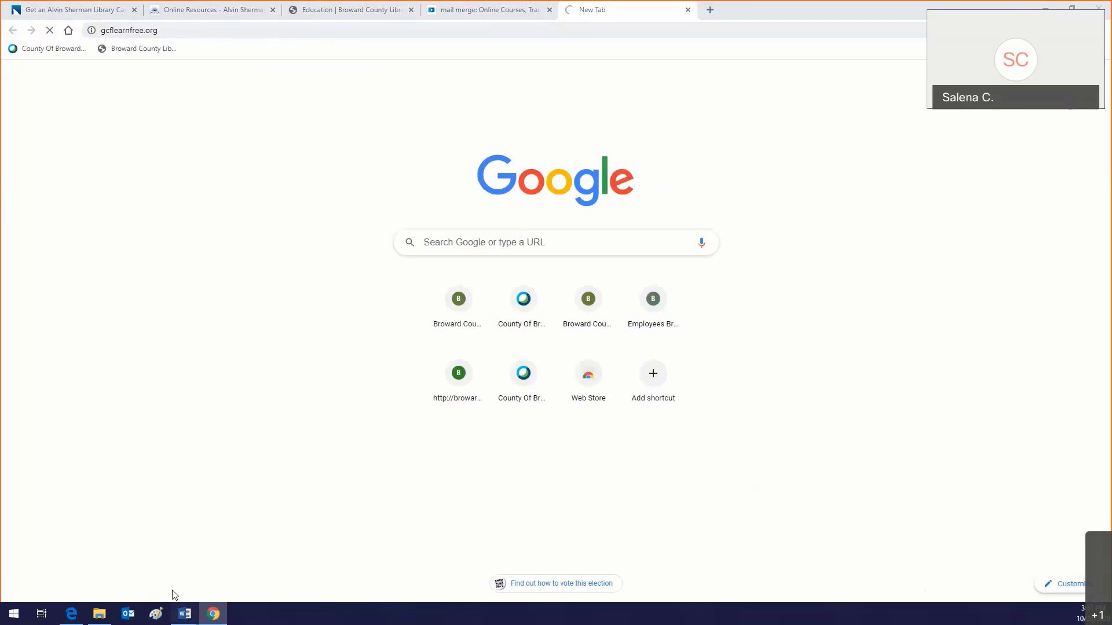
mouse_move(184, 614)
left_click(214, 564)
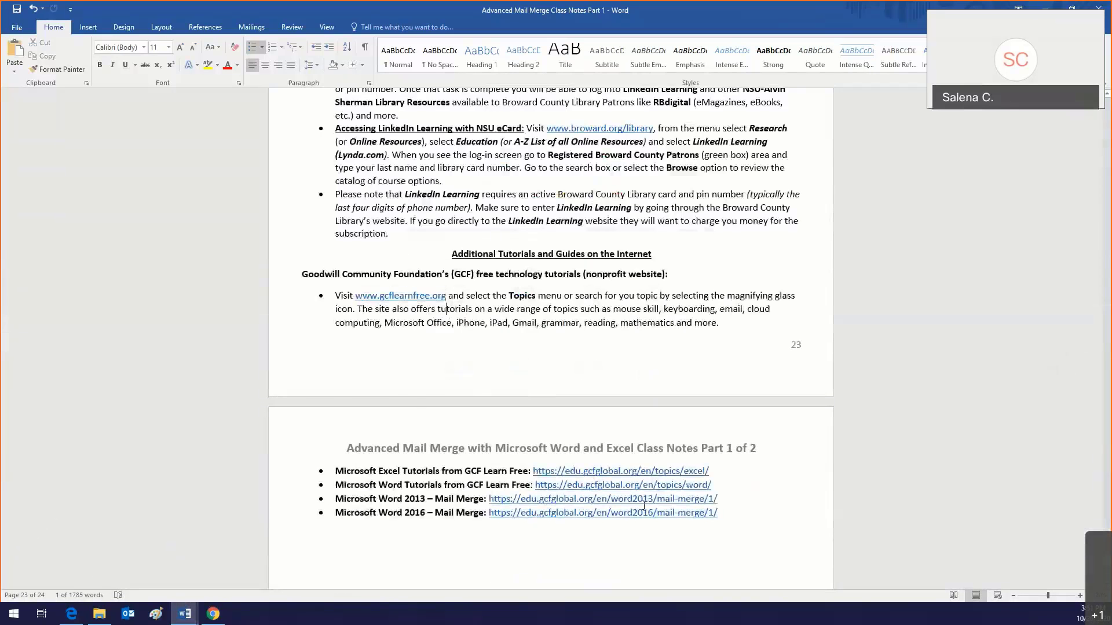
Step: Copy the Word 2013 Mail Merge tutorial URL from the notes and paste it into Chrome's address bar
scroll(644, 505, "down", 2)
scroll(473, 441, "down", 2)
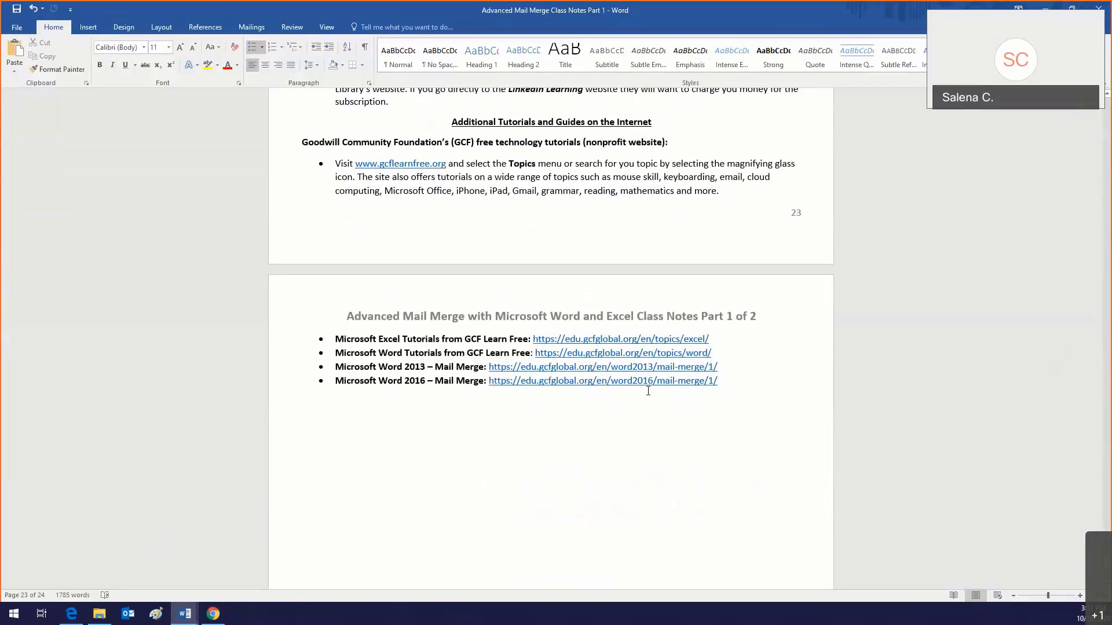
left_click_drag(729, 372, 490, 369)
key("ctrl+c")
left_click(213, 614)
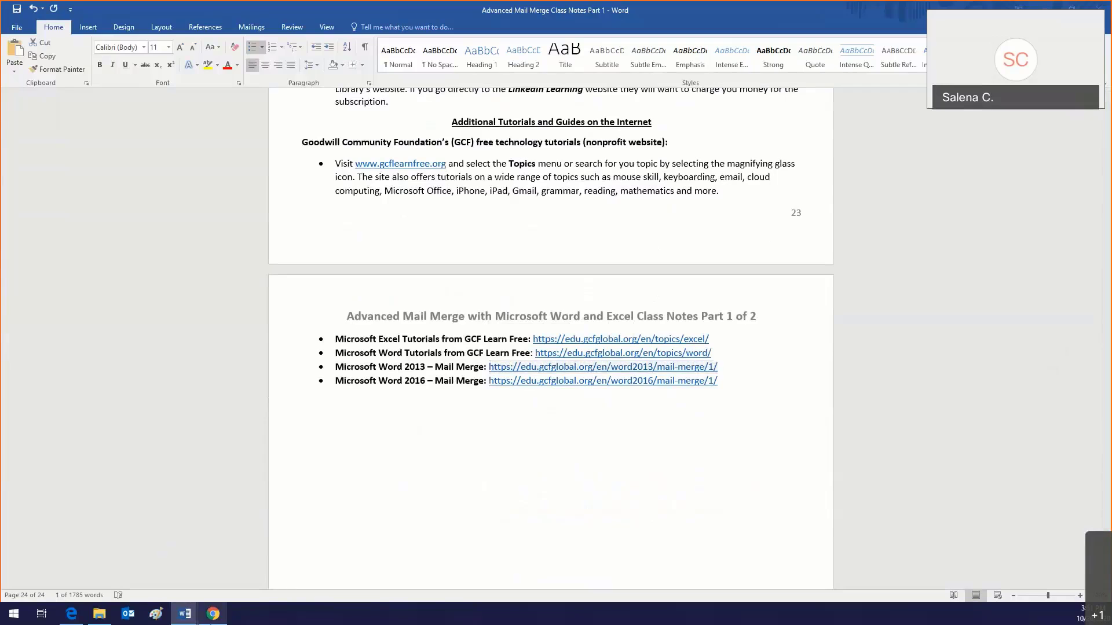
left_click(181, 32)
key("ctrl+v")
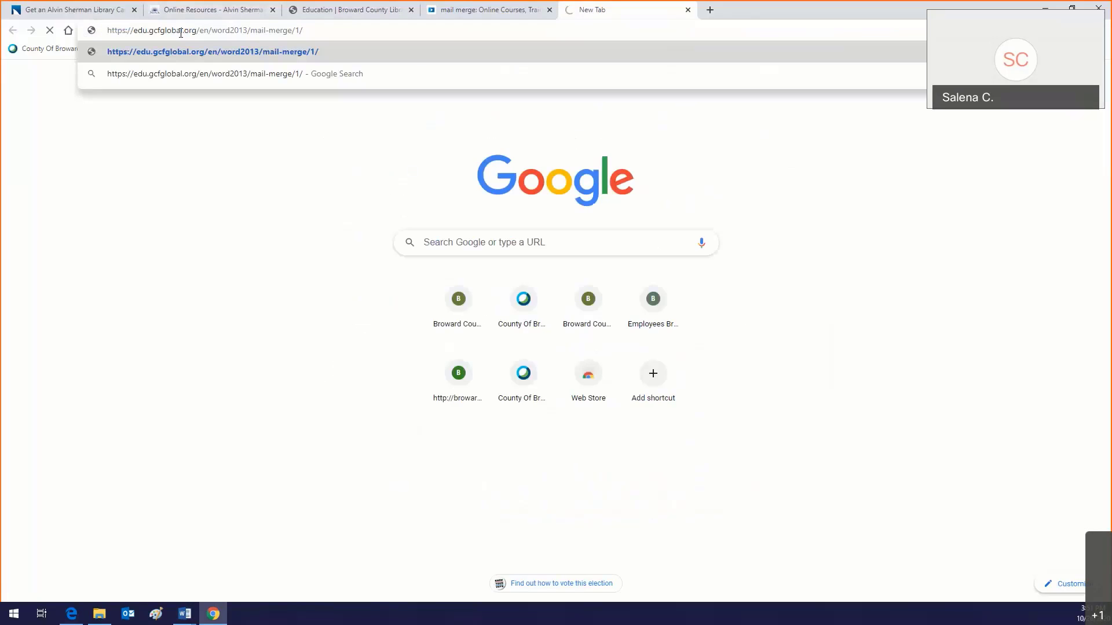
Step: Load the GCFGlobal Word 2013 Mail Merge tutorial and scroll through its Introduction, Step 1 and Step 2
key("Return")
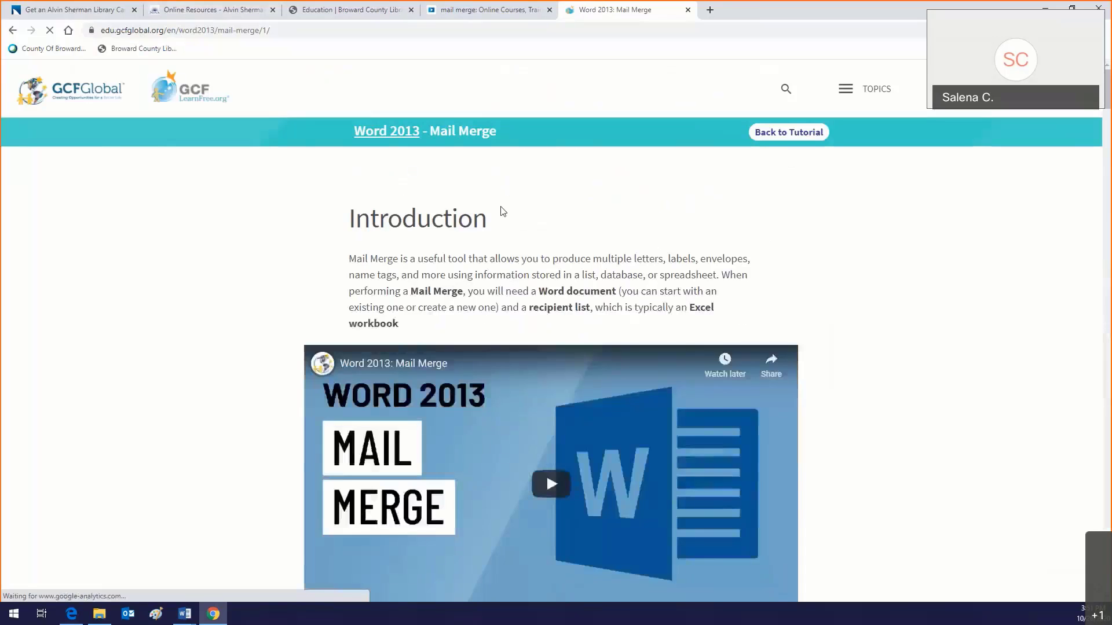
scroll(545, 329, "down", 2)
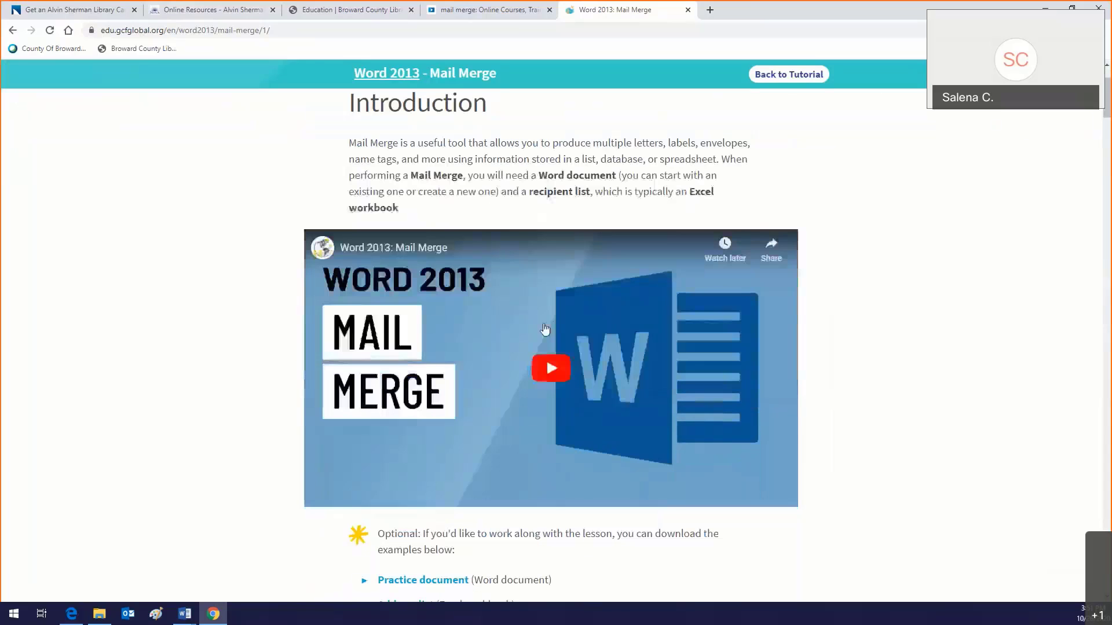
scroll(550, 349, "down", 4)
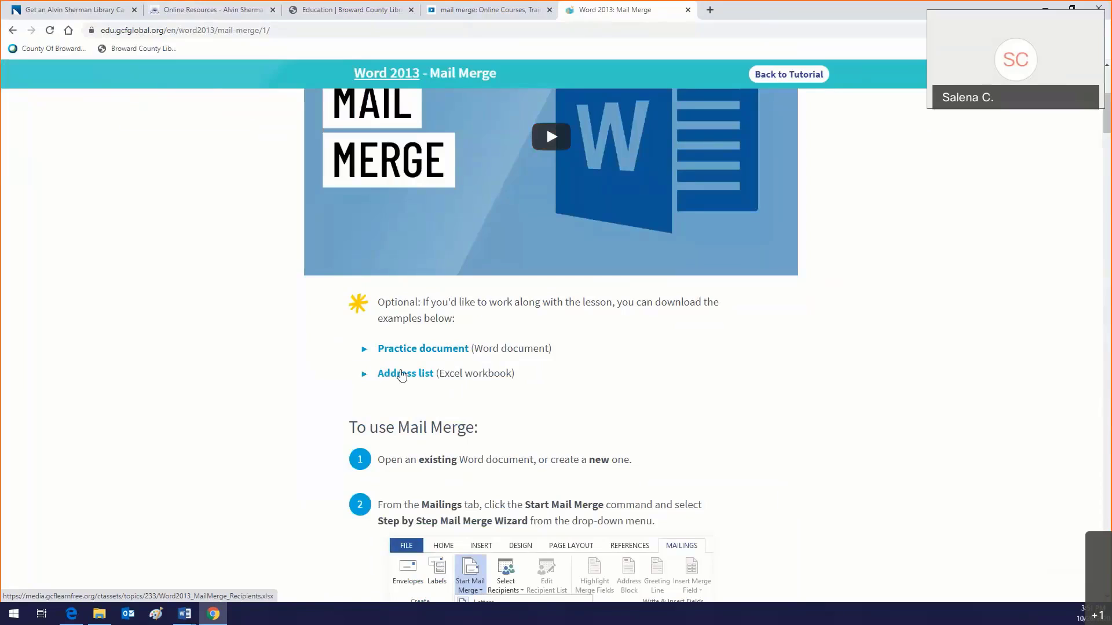
scroll(698, 452, "down", 3)
scroll(697, 451, "down", 2)
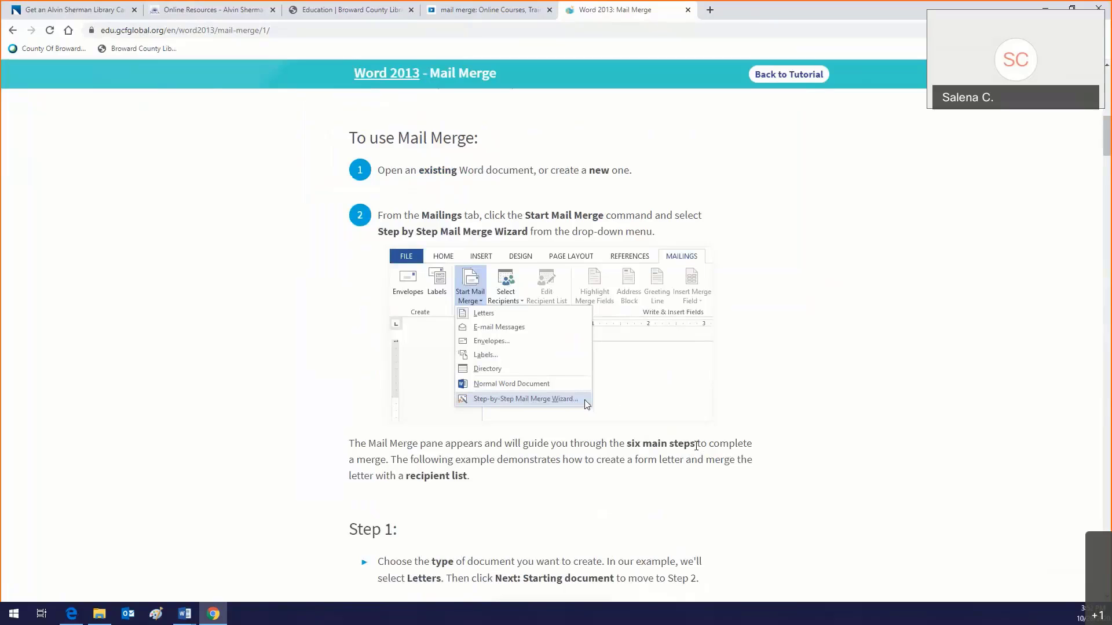
scroll(697, 445, "down", 10)
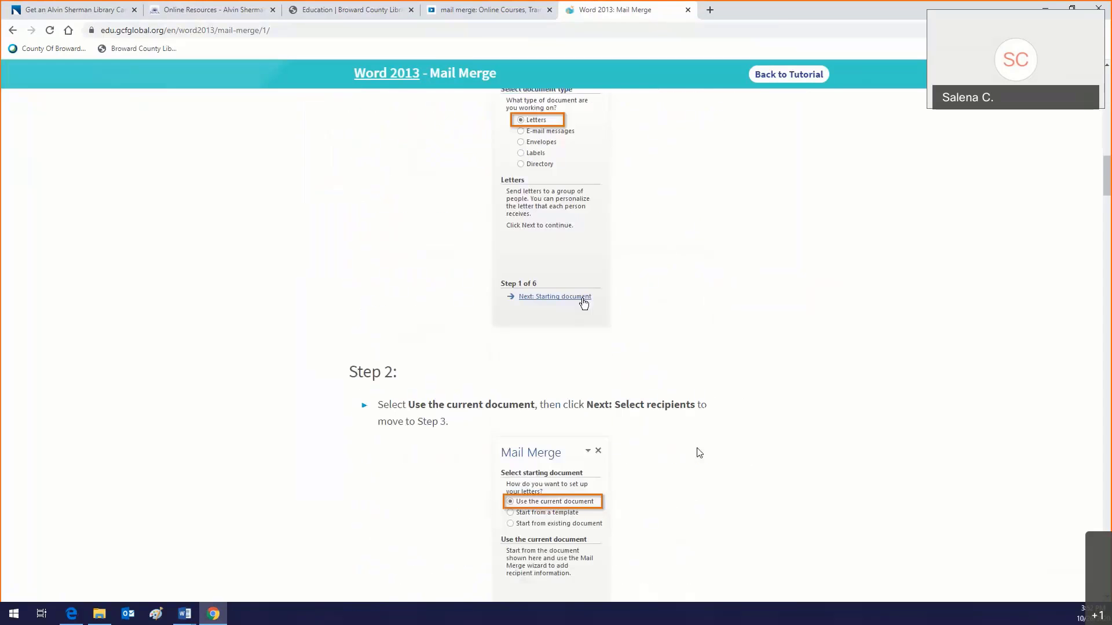
scroll(699, 453, "down", 9)
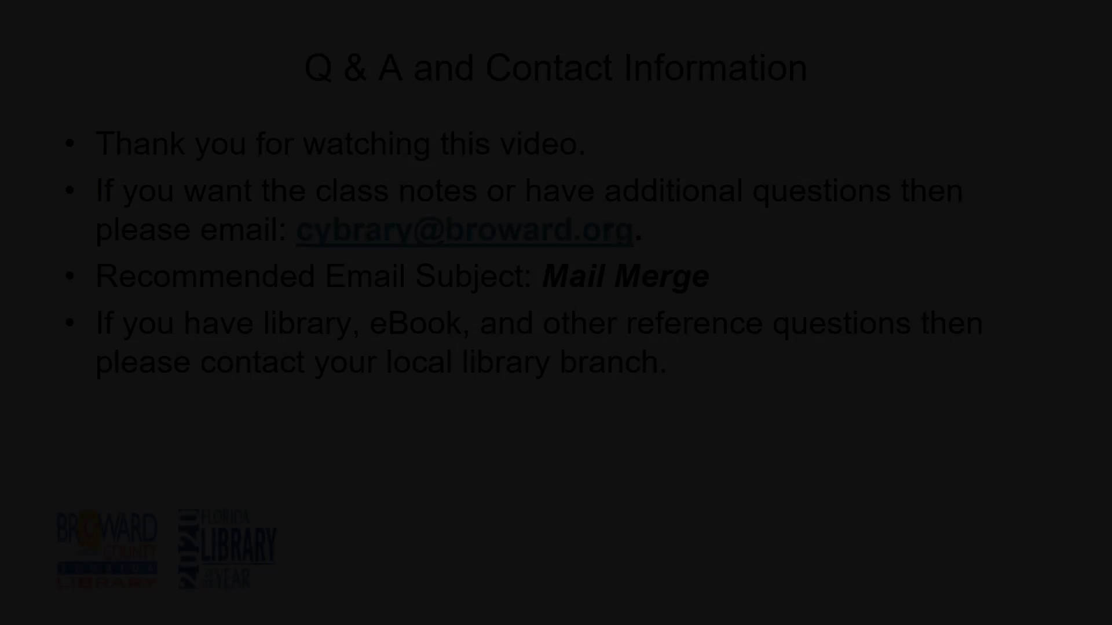